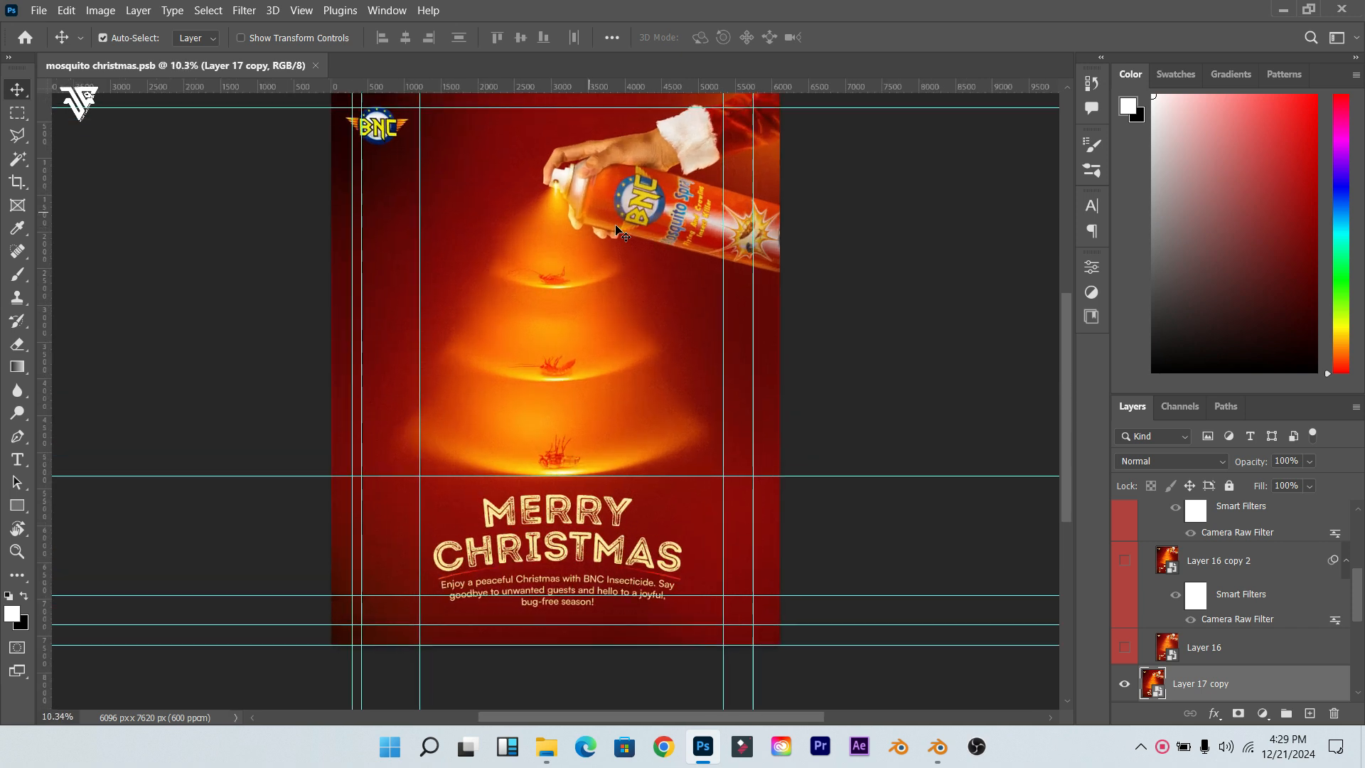
Step: Collapse and hide the Camera raw group, then switch off visibility for all remaining layers and groups
{"action": "scroll", "coordinate": [625, 223], "scroll_direction": "down", "scroll_amount": 3}
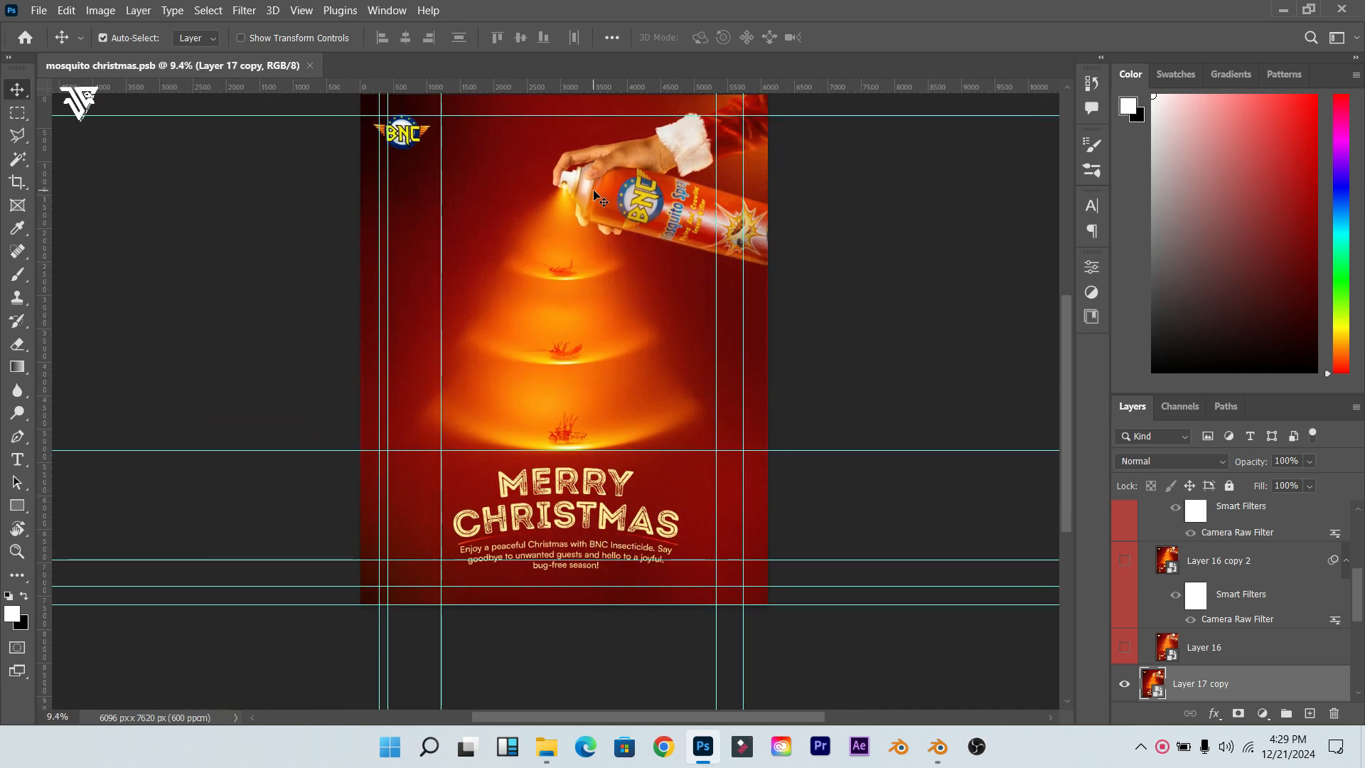
{"action": "scroll", "coordinate": [593, 189], "scroll_direction": "up", "scroll_amount": 1}
{"action": "scroll", "coordinate": [592, 189], "scroll_direction": "down", "scroll_amount": 2}
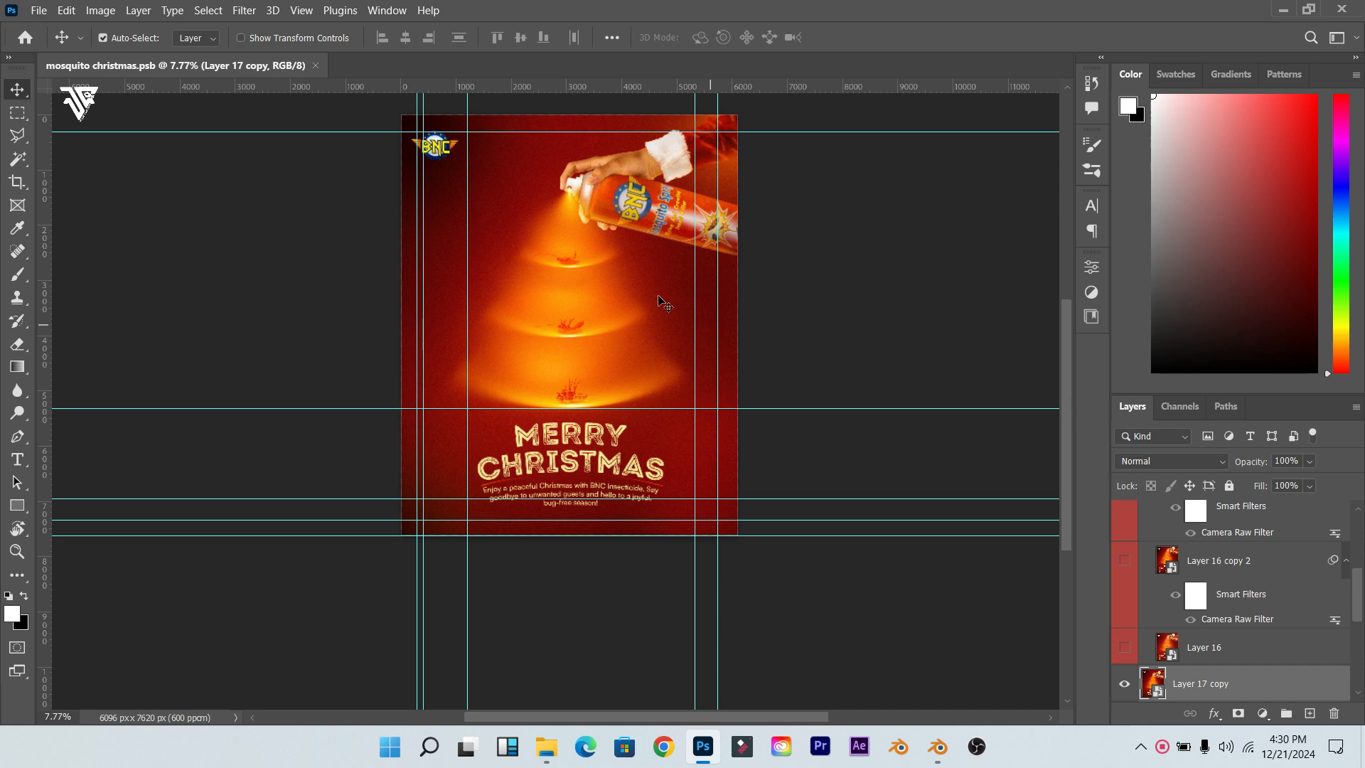
{"action": "scroll", "coordinate": [619, 188], "scroll_direction": "up", "scroll_amount": 2}
{"action": "scroll", "coordinate": [618, 188], "scroll_direction": "down", "scroll_amount": 1}
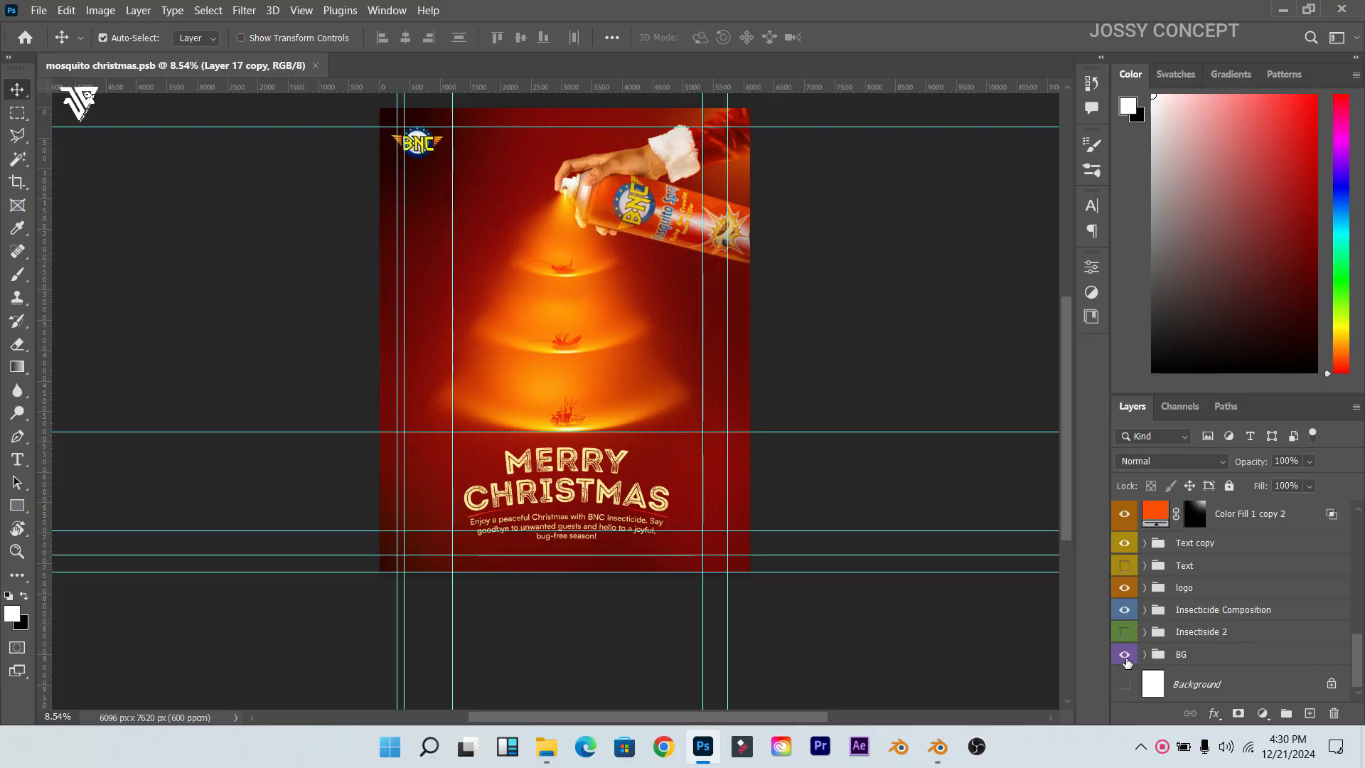
{"action": "scroll", "coordinate": [1126, 605], "scroll_direction": "up", "scroll_amount": 5}
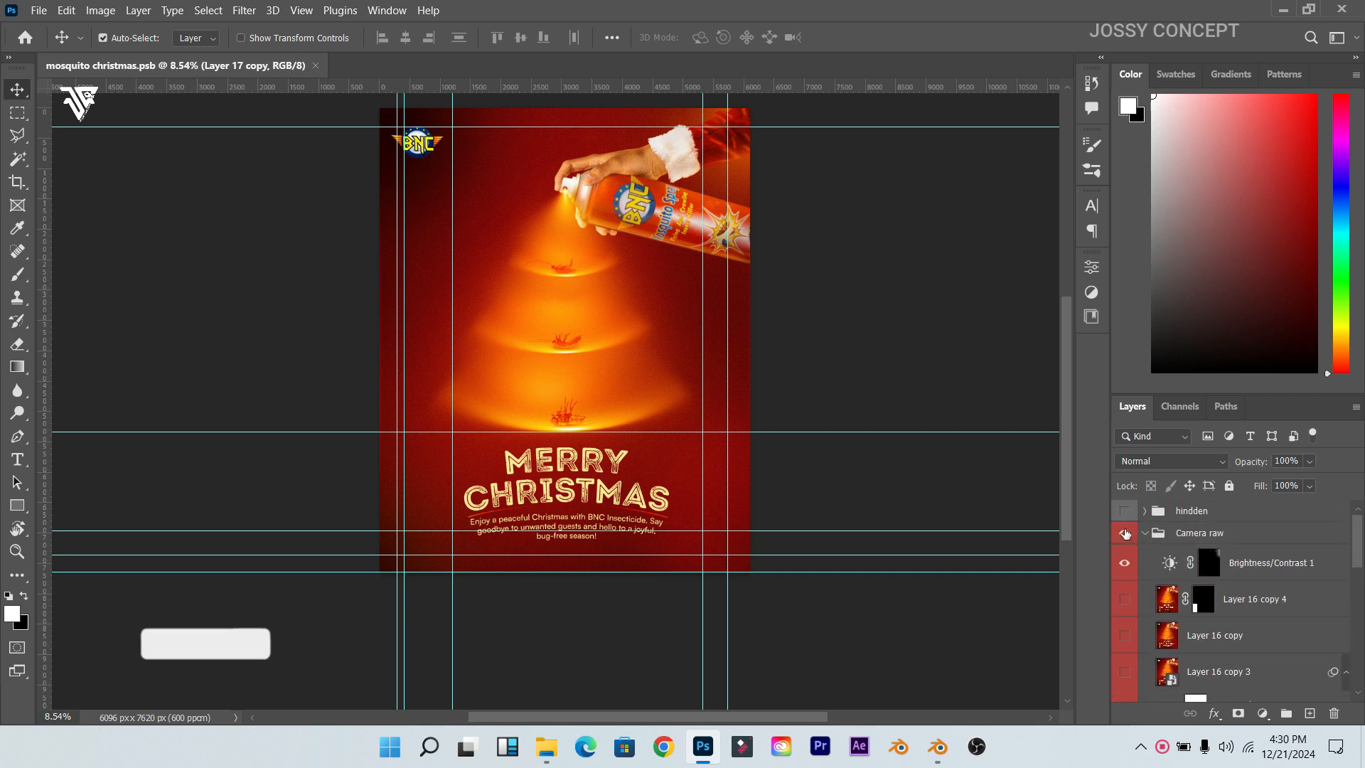
{"action": "left_click", "coordinate": [1146, 533]}
{"action": "left_click", "coordinate": [1126, 534]}
{"action": "left_click_drag", "start_coordinate": [1125, 563], "coordinate": [1124, 655]}
{"action": "scroll", "coordinate": [567, 366], "scroll_direction": "up", "scroll_amount": 1}
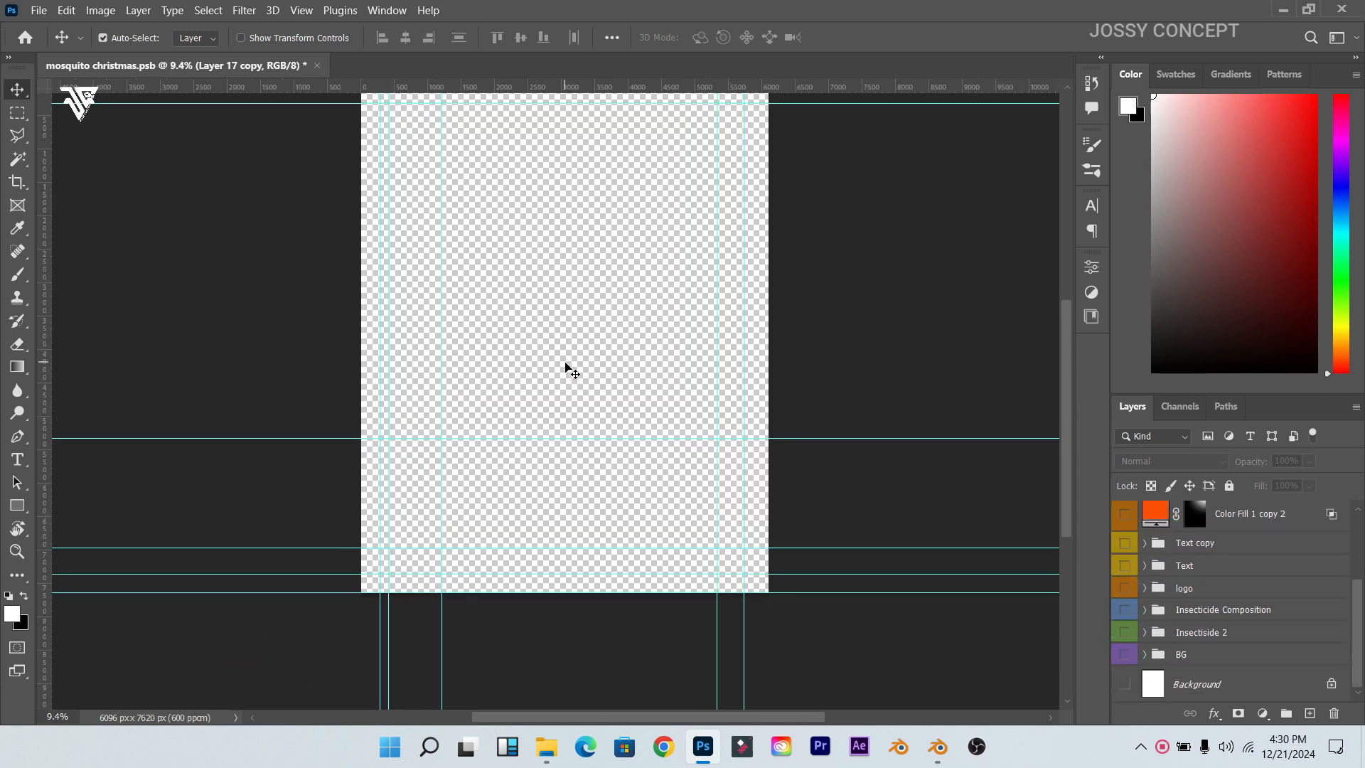
{"action": "scroll", "coordinate": [567, 366], "scroll_direction": "up", "scroll_amount": 1}
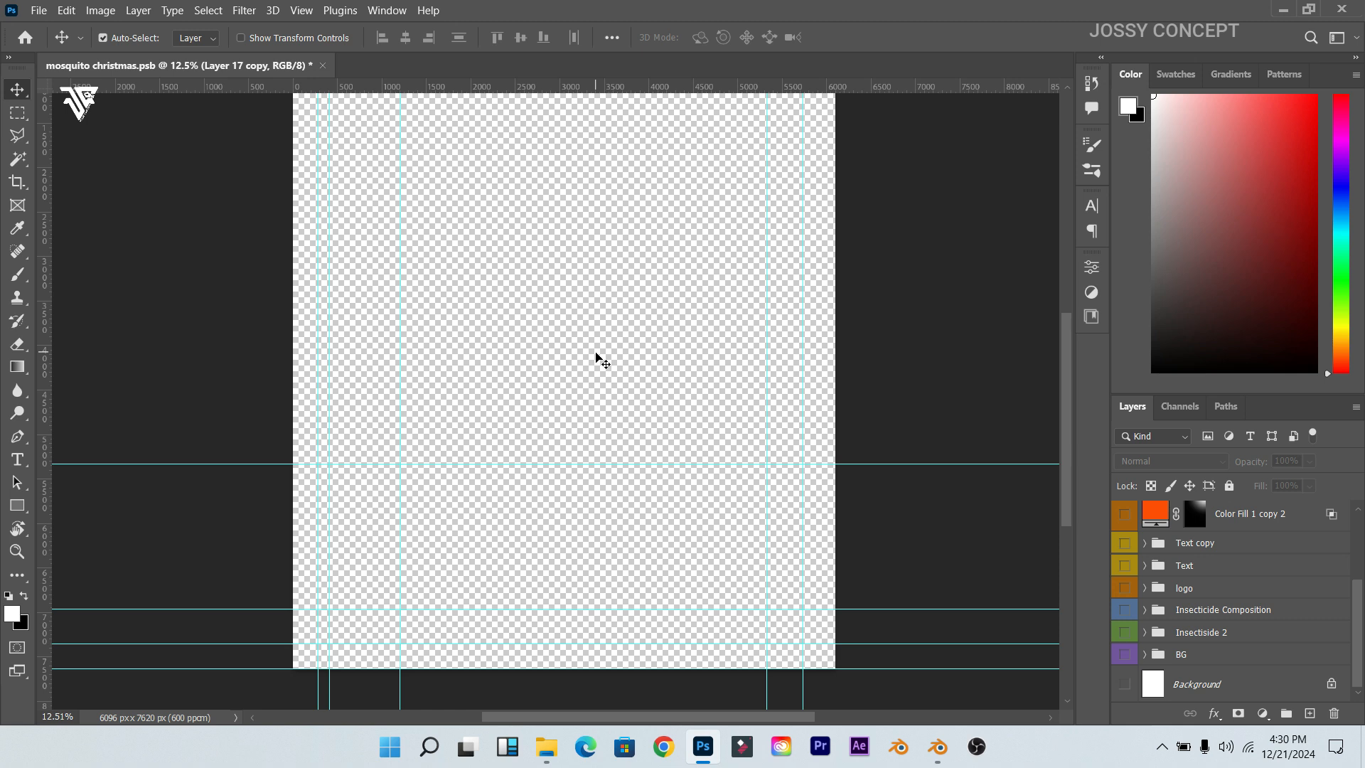
Step: Show and expand the BG group, then hide the Color Fill 7 dark vignette
{"action": "left_click", "coordinate": [1125, 654]}
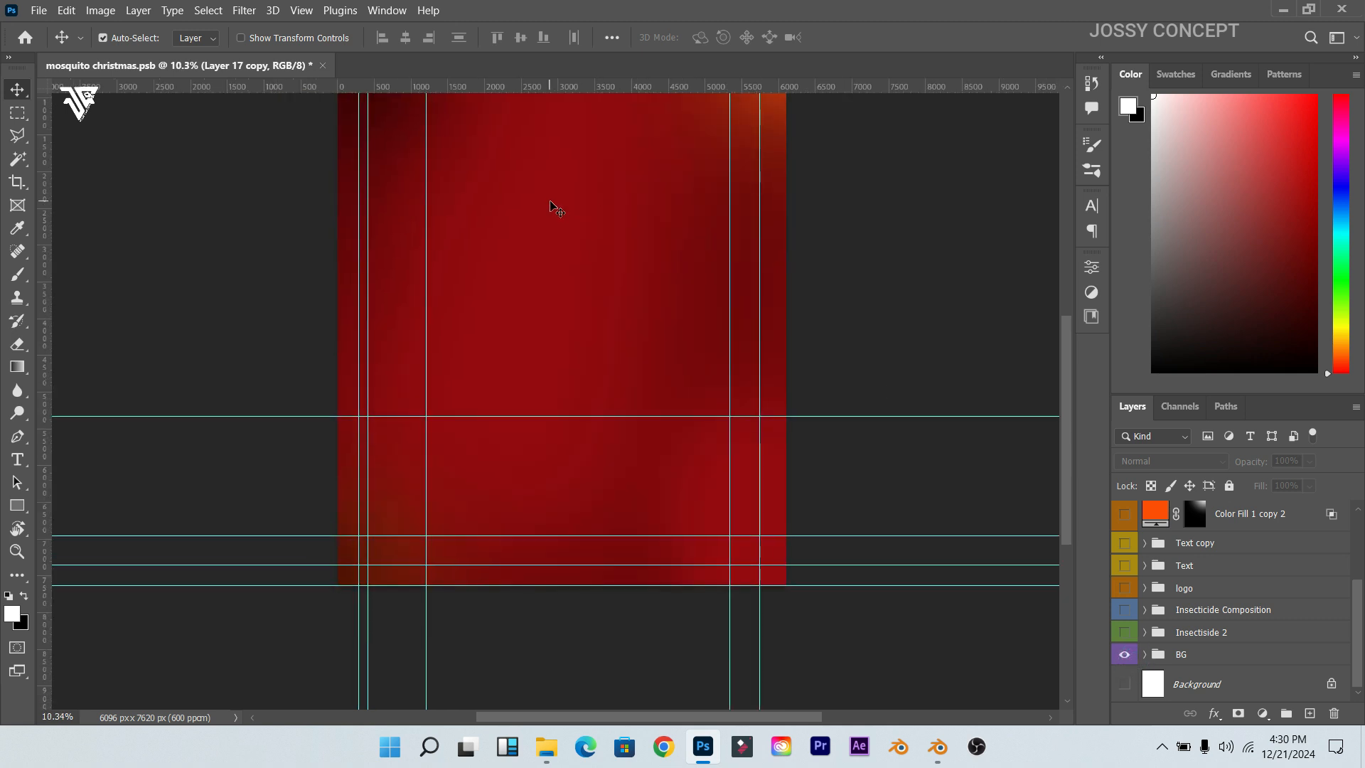
{"action": "scroll", "coordinate": [557, 211], "scroll_direction": "up", "scroll_amount": 1}
{"action": "scroll", "coordinate": [558, 210], "scroll_direction": "down", "scroll_amount": 3}
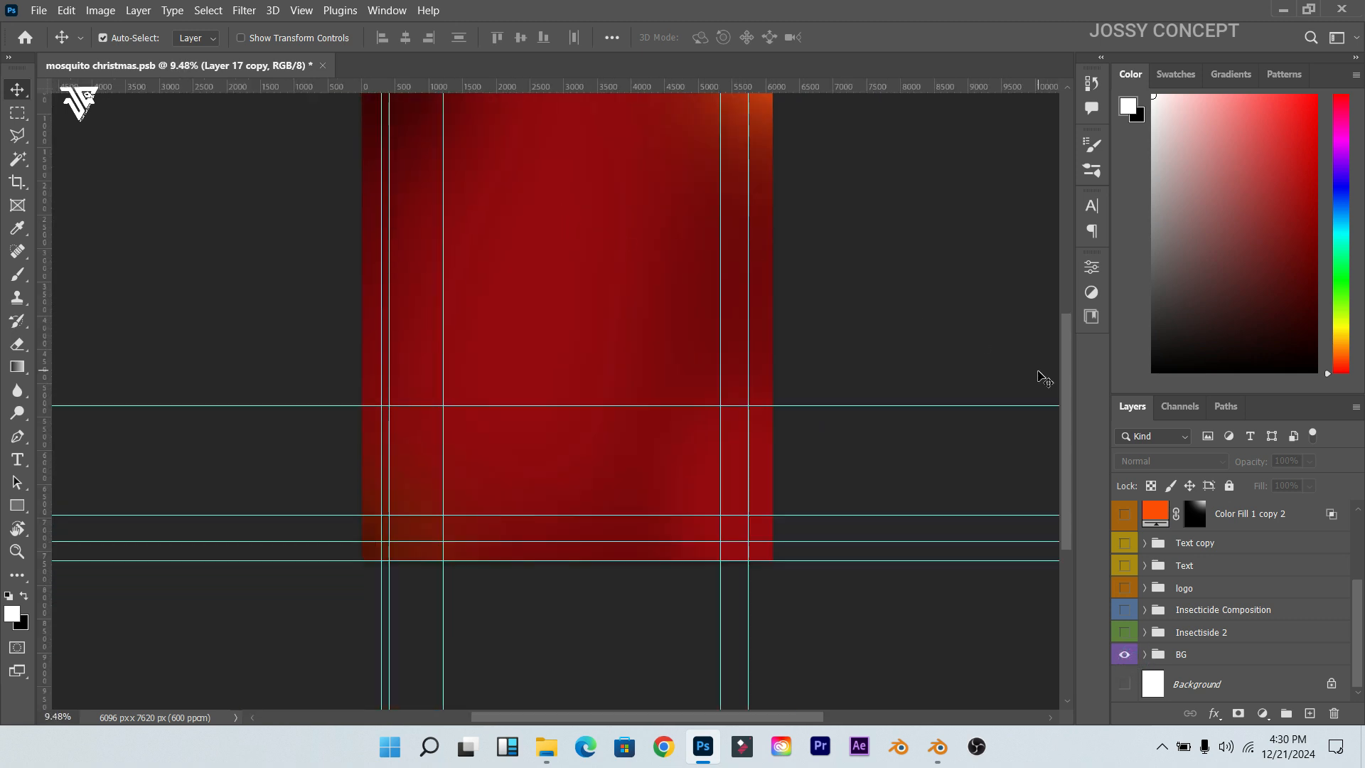
{"action": "scroll", "coordinate": [1063, 370], "scroll_direction": "up", "scroll_amount": 2}
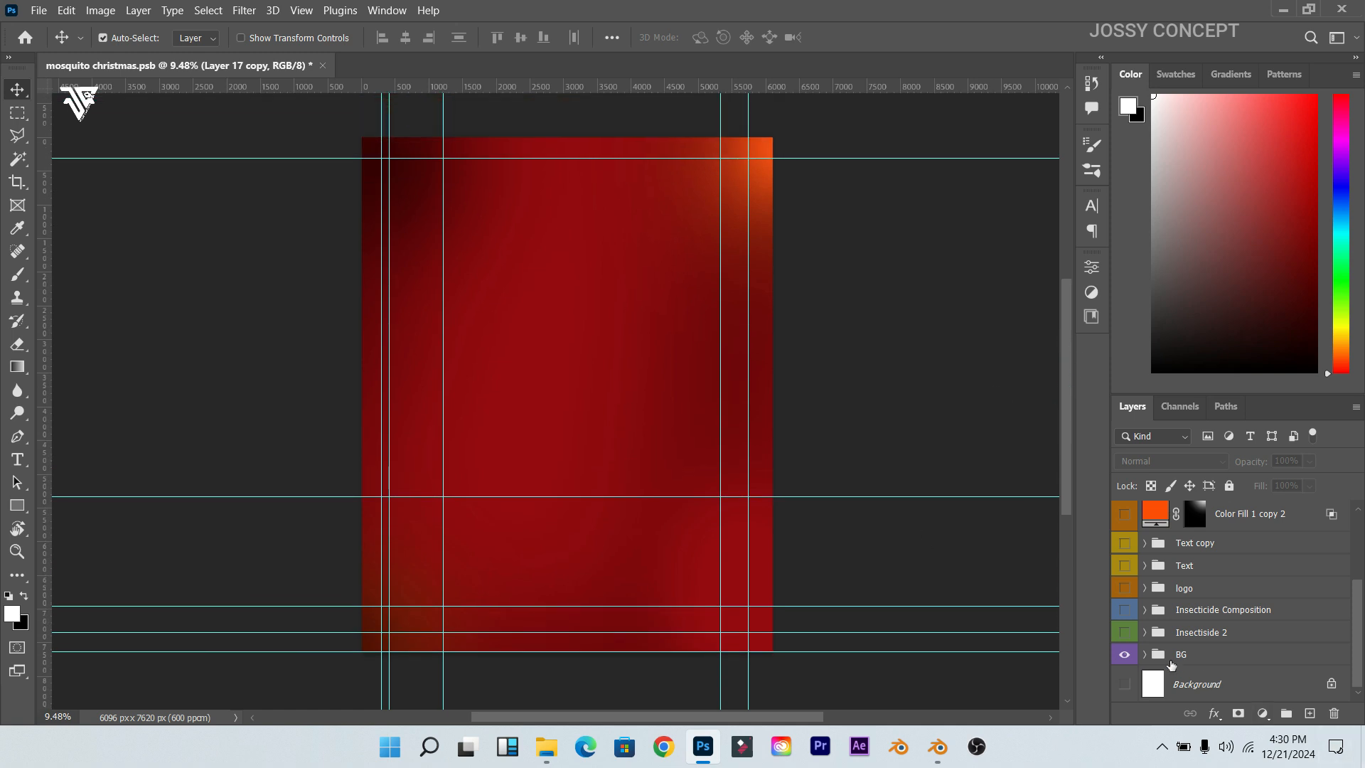
{"action": "left_click", "coordinate": [1144, 655]}
{"action": "scroll", "coordinate": [1161, 599], "scroll_direction": "down", "scroll_amount": 3}
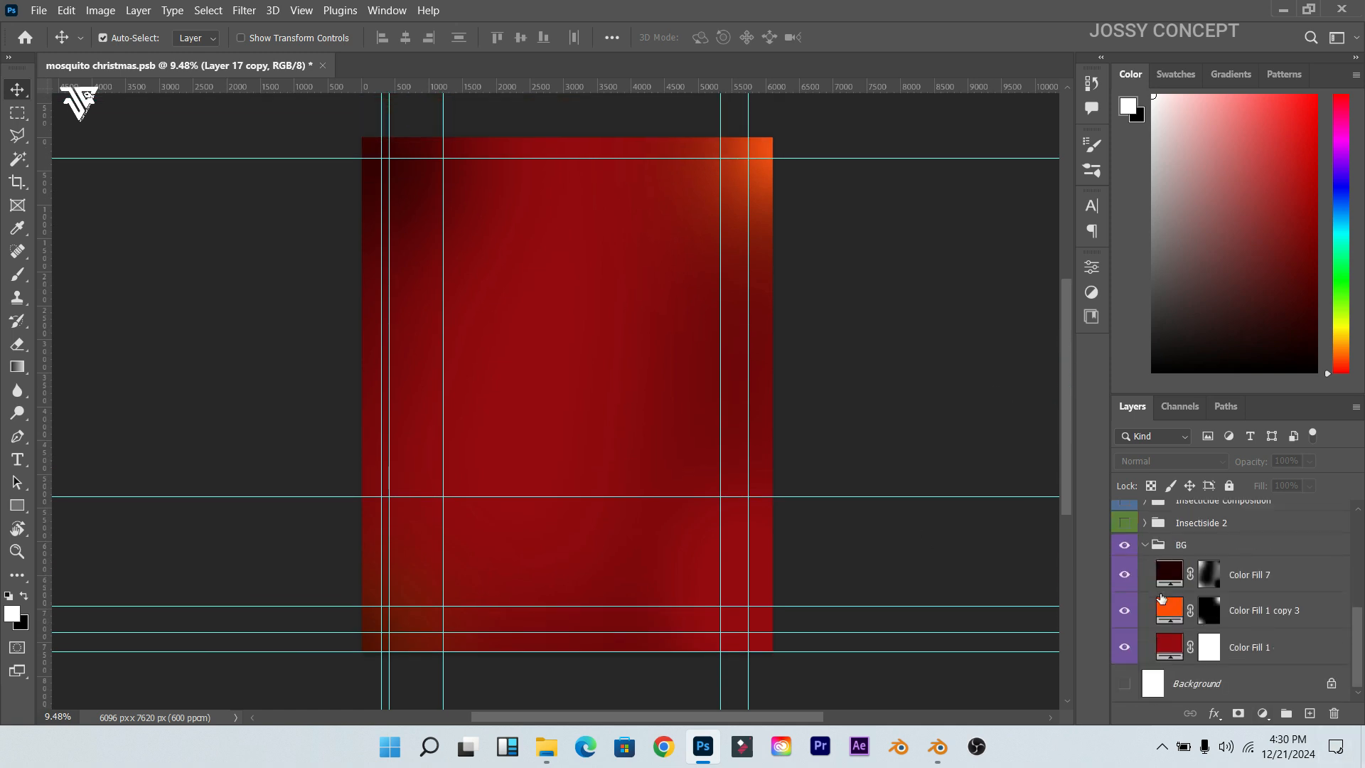
{"action": "left_click", "coordinate": [1208, 574]}
{"action": "left_click", "coordinate": [1124, 574]}
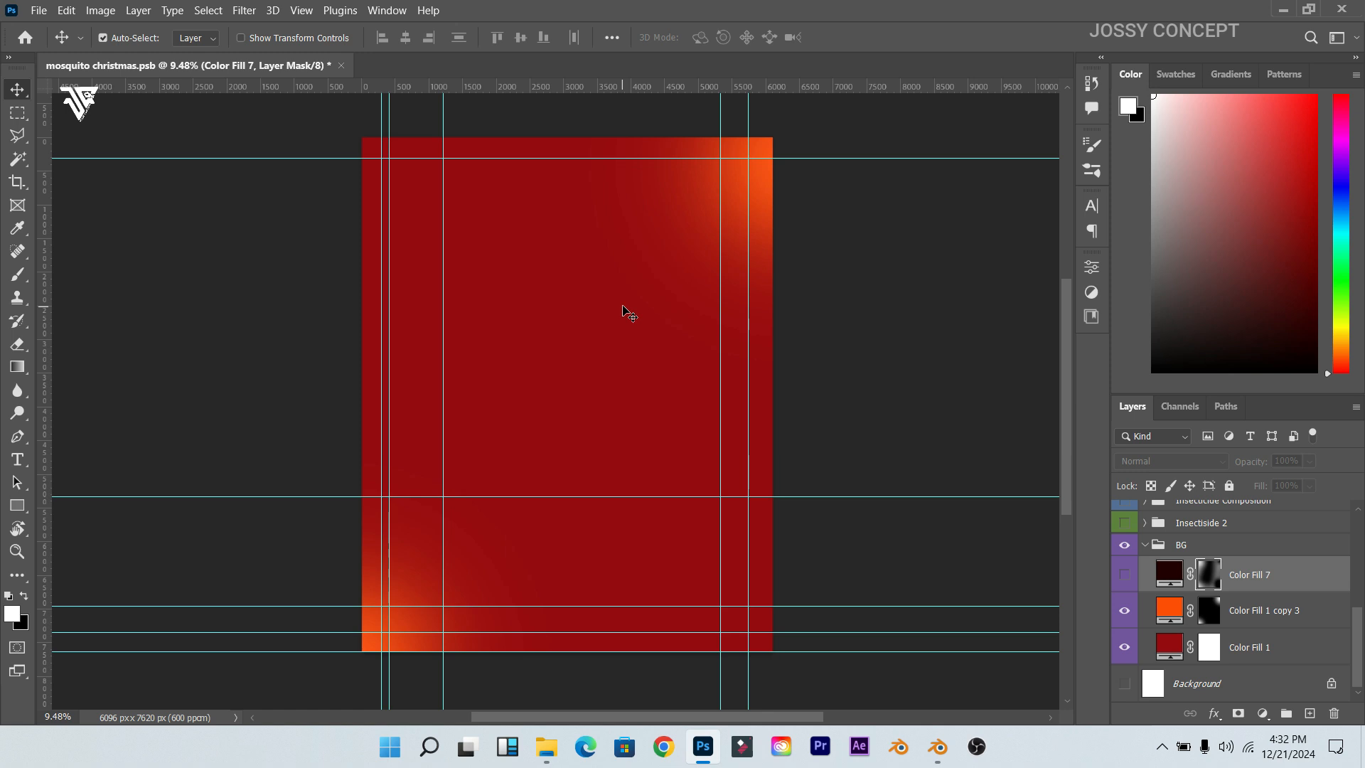
Step: Hide the Color Fill 1 copy 3 orange corner glow, keeping the vignette off
{"action": "left_click", "coordinate": [619, 112]}
{"action": "scroll", "coordinate": [884, 225], "scroll_direction": "up", "scroll_amount": 3}
{"action": "scroll", "coordinate": [868, 259], "scroll_direction": "down", "scroll_amount": 1}
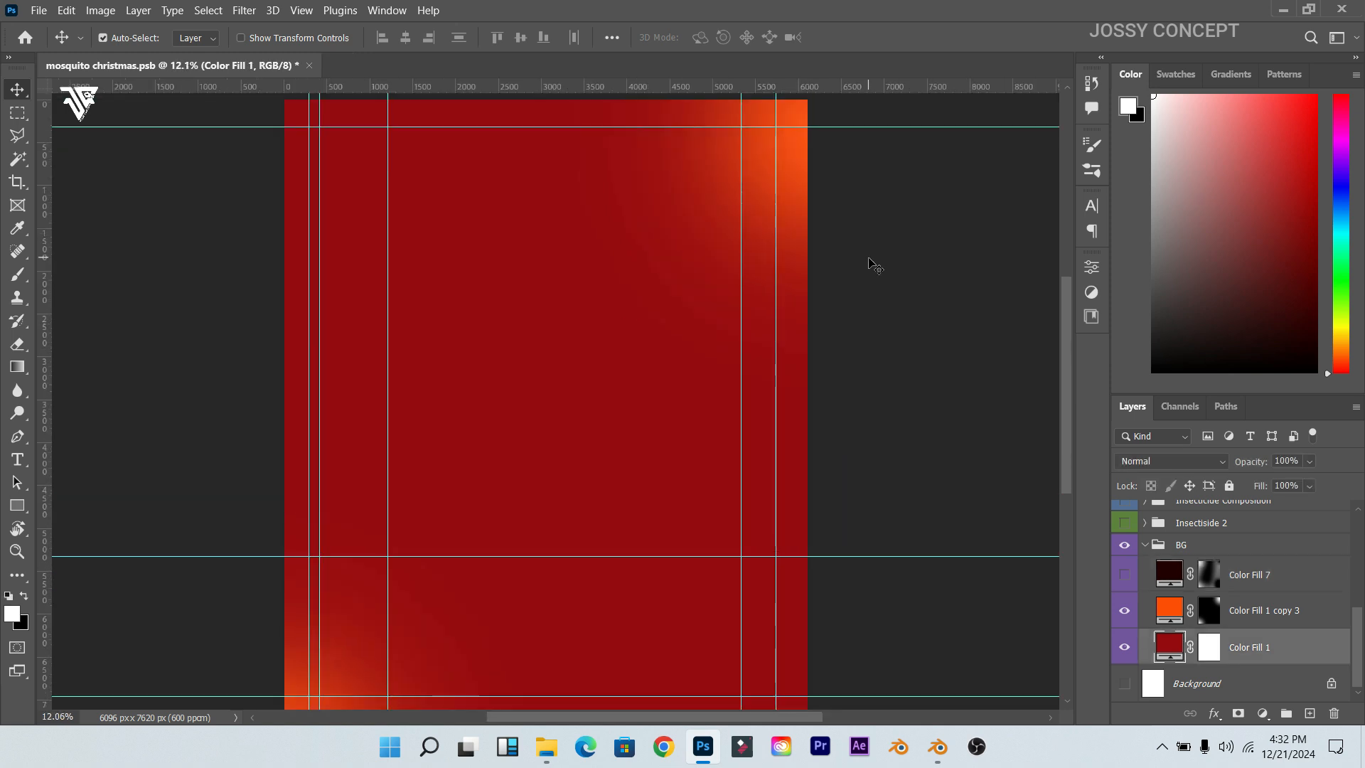
{"action": "left_click", "coordinate": [1208, 615]}
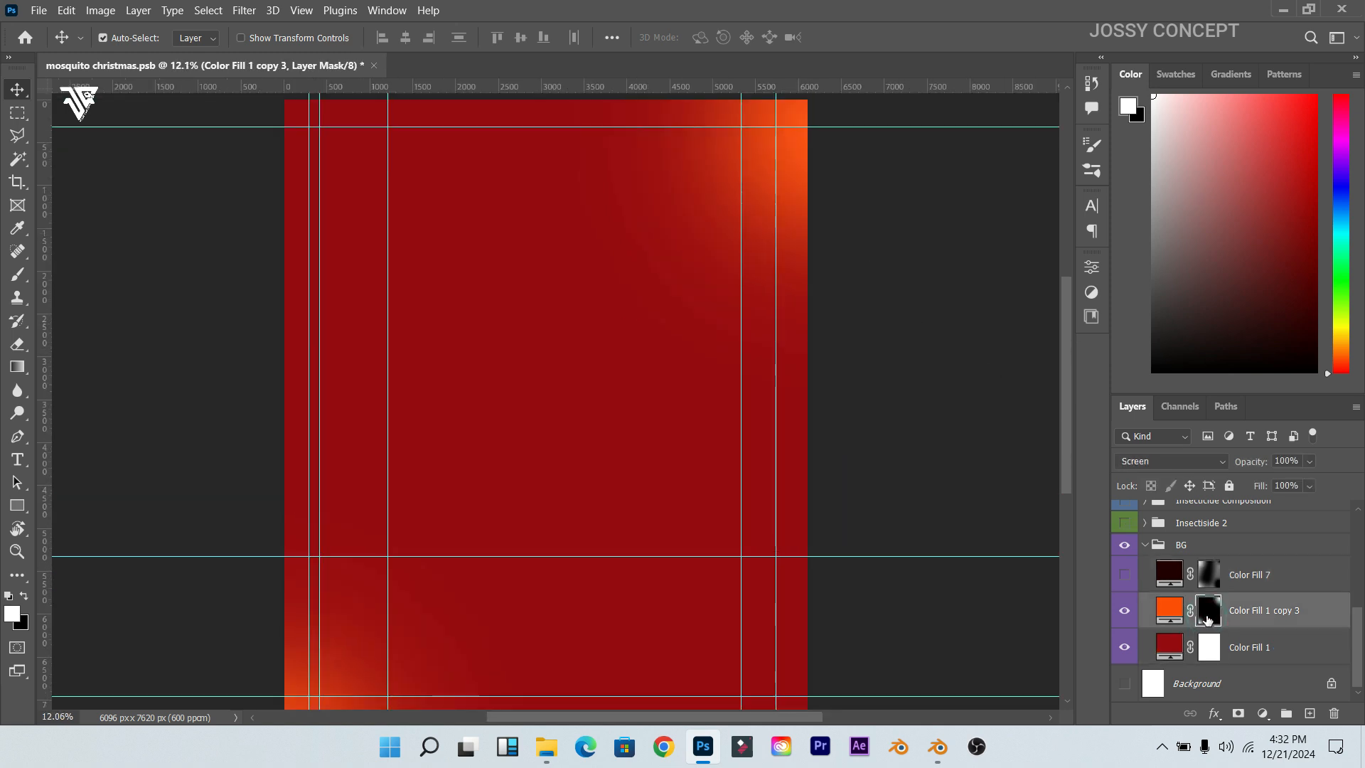
{"action": "left_click", "coordinate": [1124, 574]}
{"action": "left_click", "coordinate": [1123, 574]}
{"action": "left_click", "coordinate": [1124, 610]}
Step: Inspect Color Fill 1's red colour in the picker and accept it unchanged
{"action": "double_click", "coordinate": [1169, 647]}
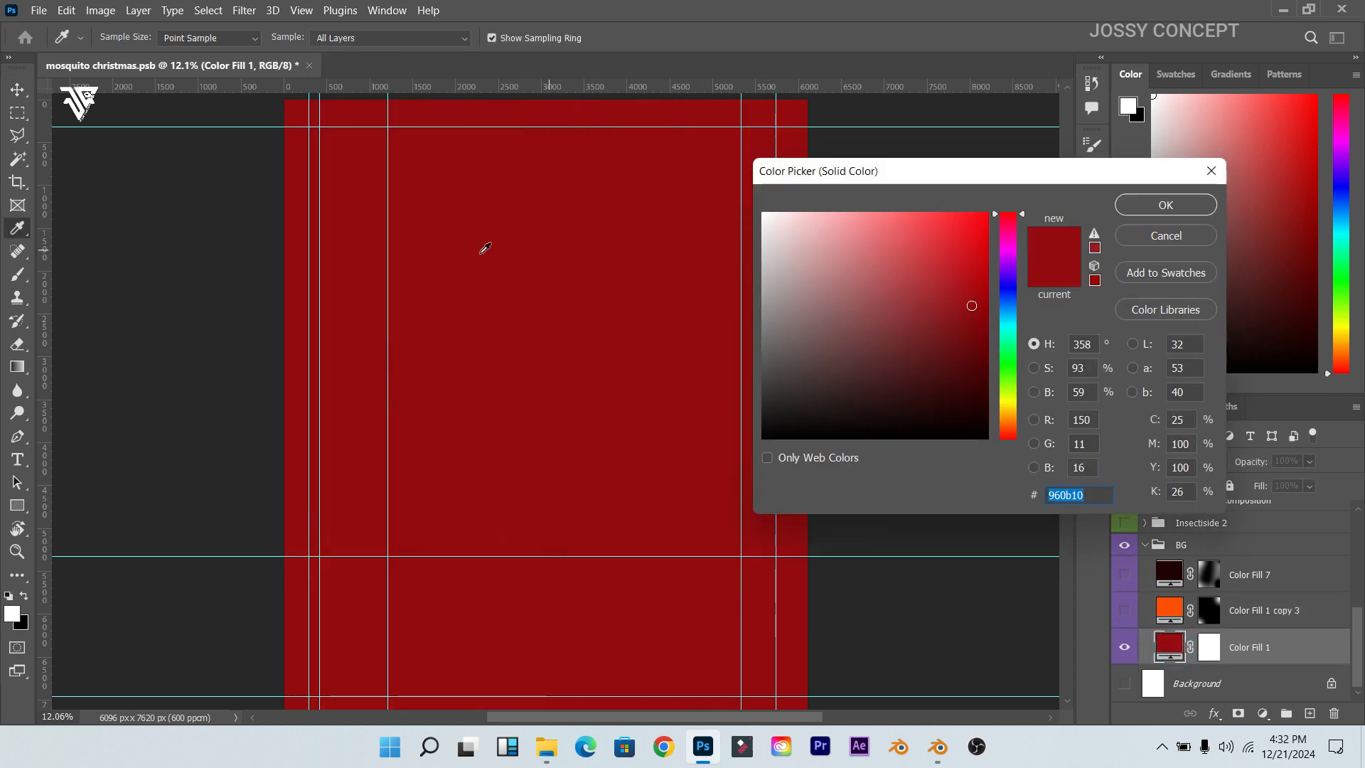
{"action": "left_click", "coordinate": [1101, 498]}
{"action": "mouse_move", "coordinate": [1099, 498]}
{"action": "left_mouse_down"}
{"action": "mouse_move", "coordinate": [1047, 494]}
{"action": "mouse_move", "coordinate": [1107, 501]}
{"action": "left_mouse_up"}
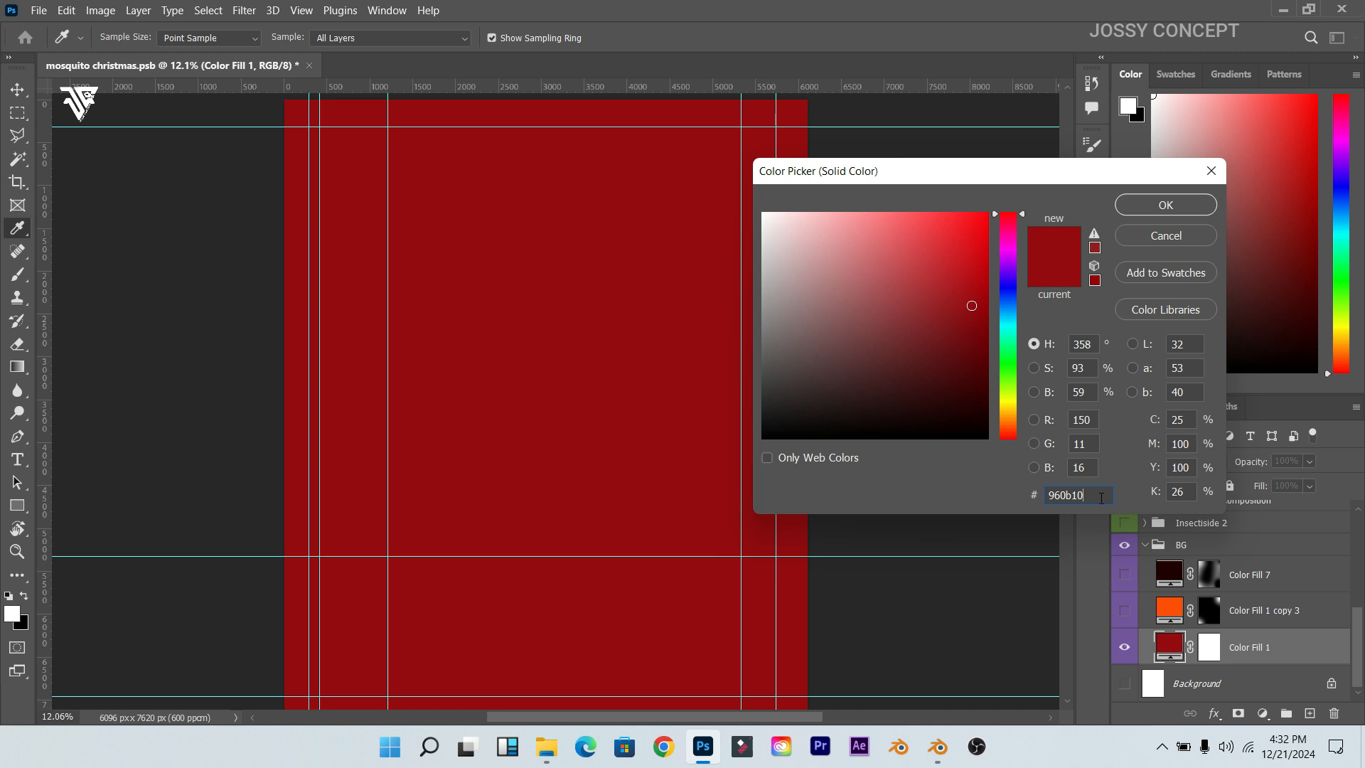
{"action": "left_click", "coordinate": [1164, 205]}
{"action": "key", "text": "v"}
{"action": "scroll", "coordinate": [501, 378], "scroll_direction": "down", "scroll_amount": 3}
{"action": "scroll", "coordinate": [477, 307], "scroll_direction": "up", "scroll_amount": 1}
{"action": "scroll", "coordinate": [448, 284], "scroll_direction": "down", "scroll_amount": 1}
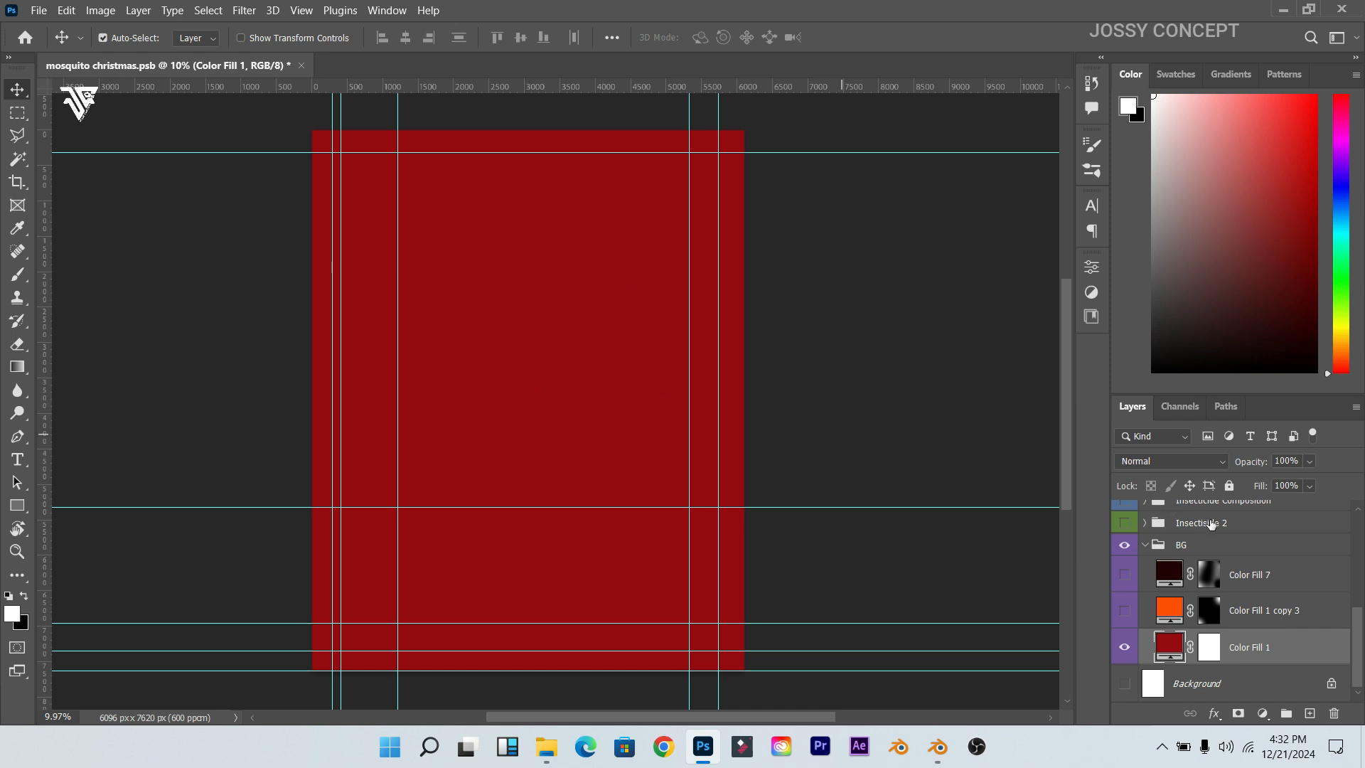
Step: Turn the orange corner glow and the Color Fill 7 vignette back on
{"action": "left_click", "coordinate": [1122, 610]}
{"action": "scroll", "coordinate": [725, 213], "scroll_direction": "up", "scroll_amount": 1}
{"action": "scroll", "coordinate": [745, 160], "scroll_direction": "down", "scroll_amount": 2}
{"action": "scroll", "coordinate": [789, 135], "scroll_direction": "up", "scroll_amount": 2}
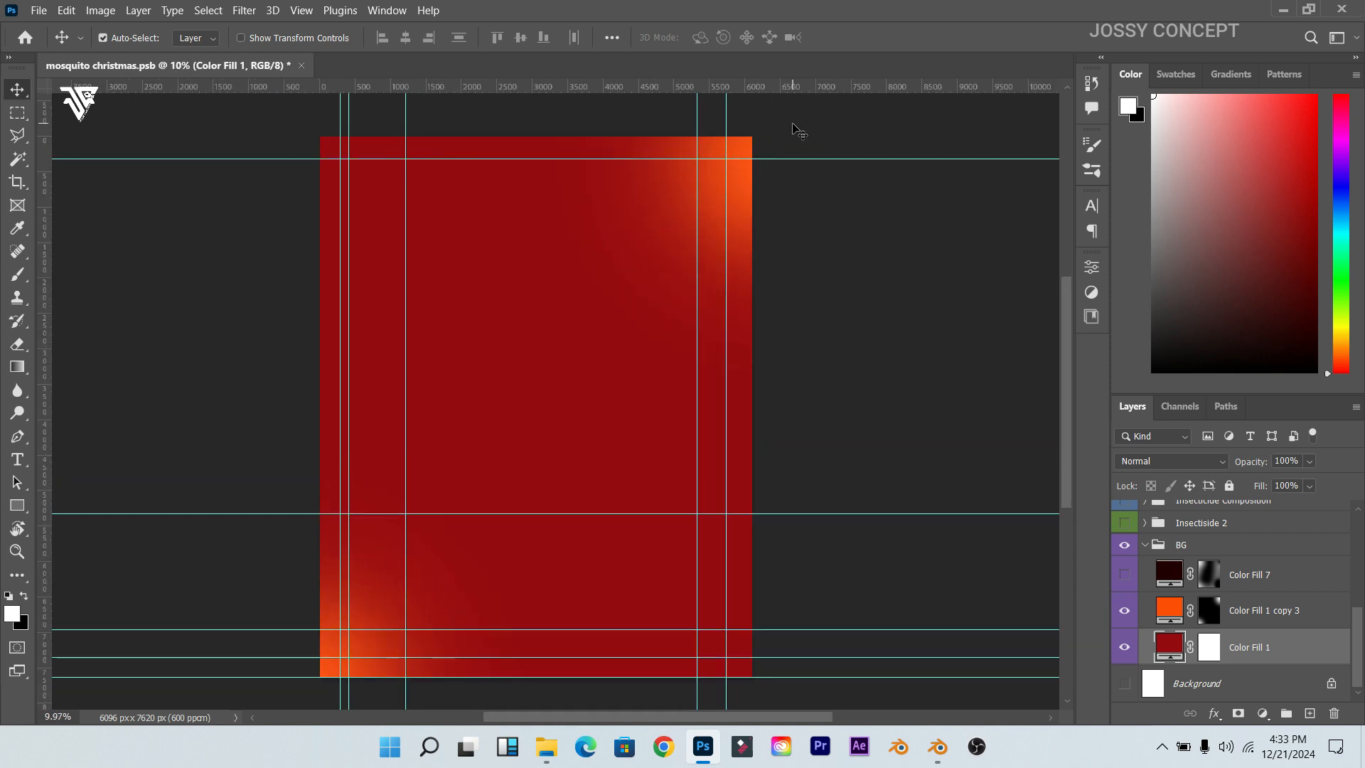
{"action": "scroll", "coordinate": [798, 128], "scroll_direction": "down", "scroll_amount": 1}
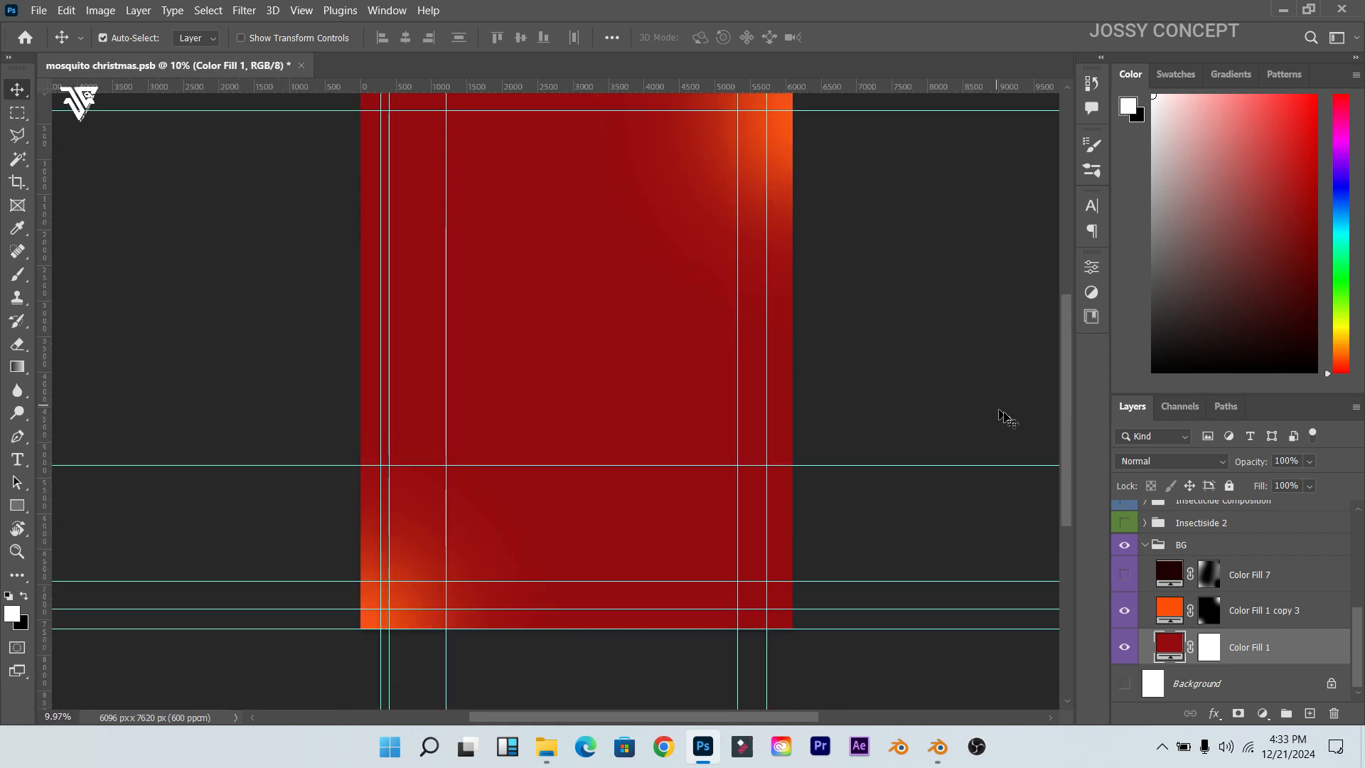
{"action": "scroll", "coordinate": [1072, 412], "scroll_direction": "up", "scroll_amount": 1}
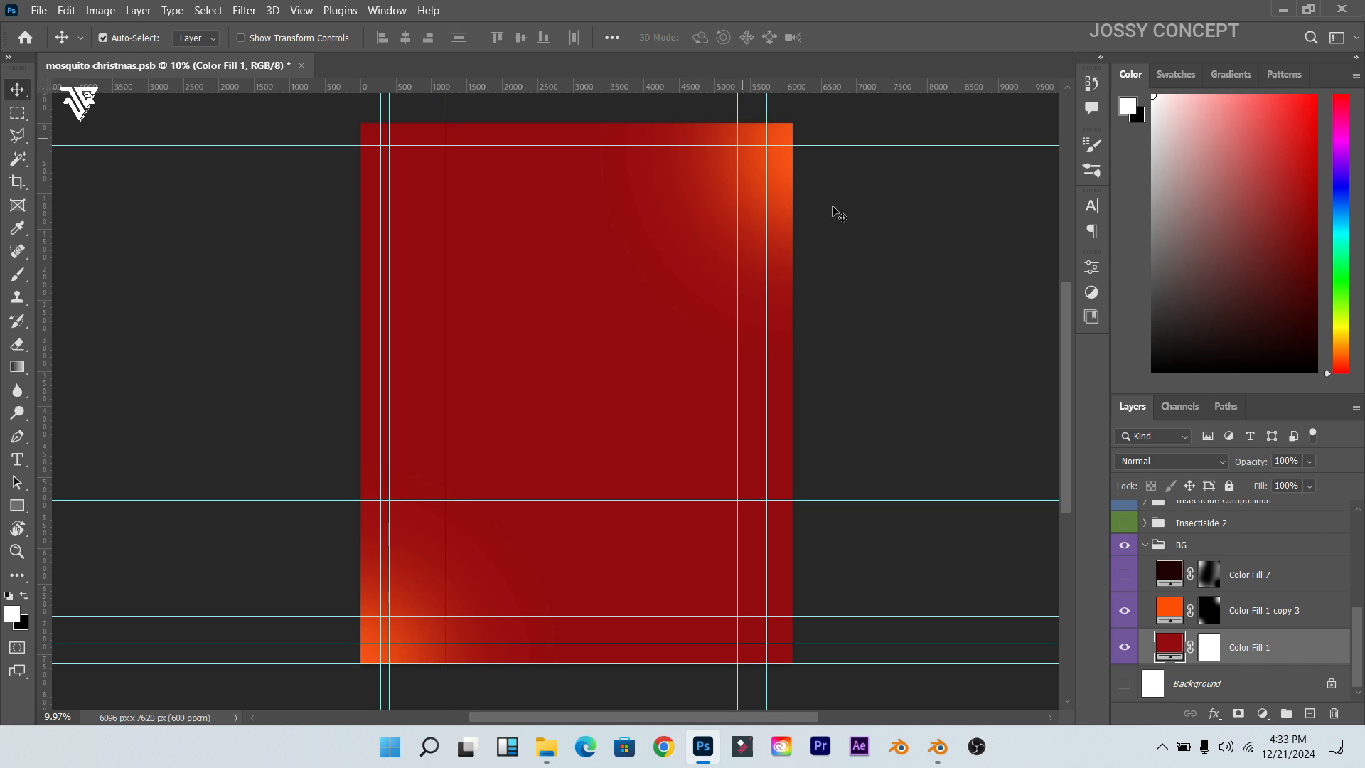
{"action": "left_click", "coordinate": [1124, 574]}
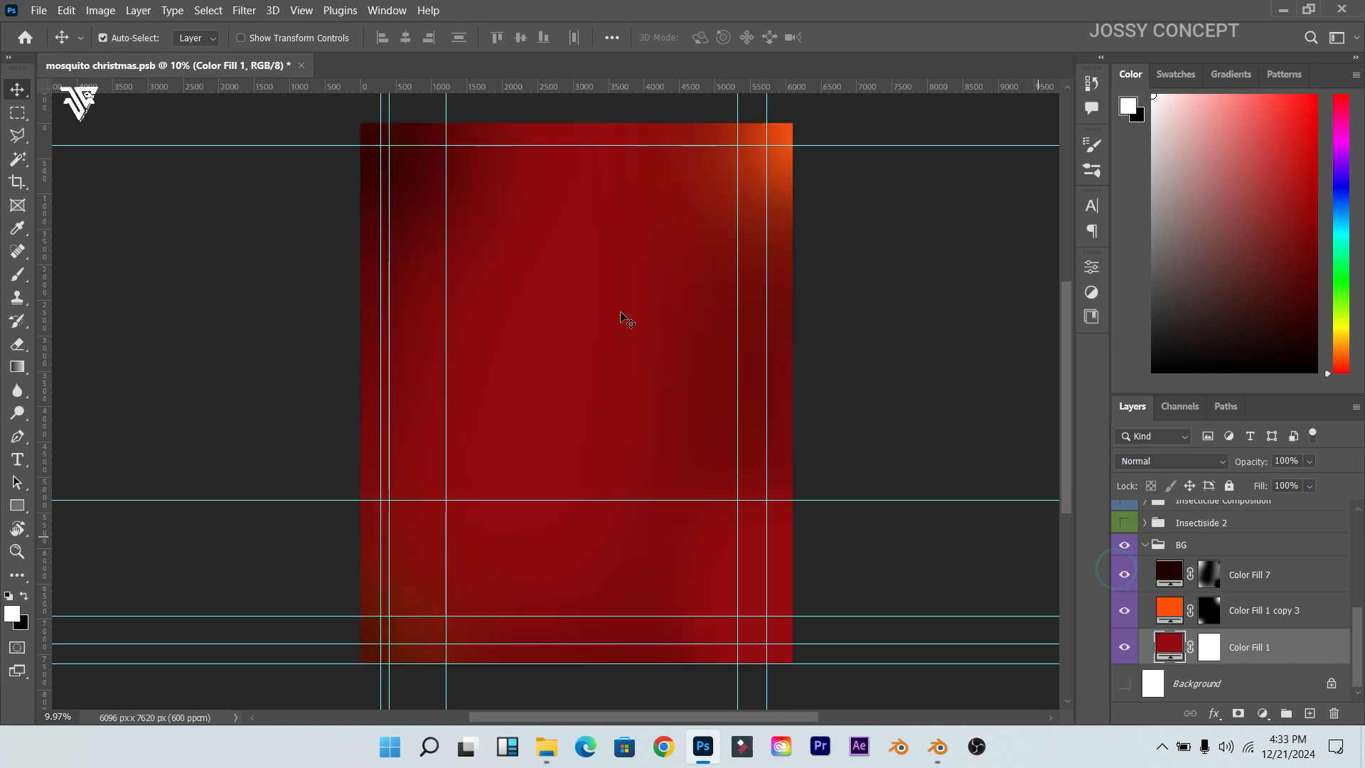
Step: Check the vignette's colour, then load each fill's mask as a selection and deselect
{"action": "double_click", "coordinate": [1174, 574]}
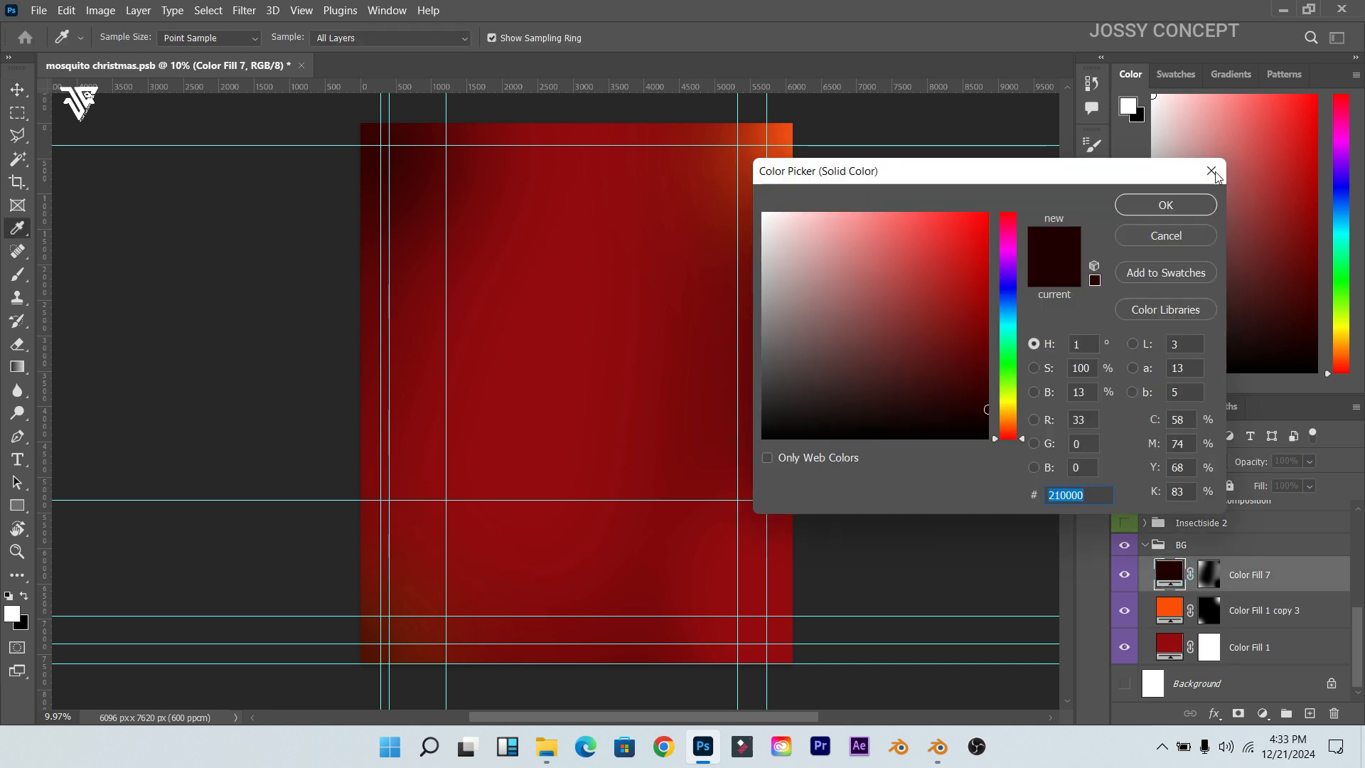
{"action": "left_click", "coordinate": [1166, 205]}
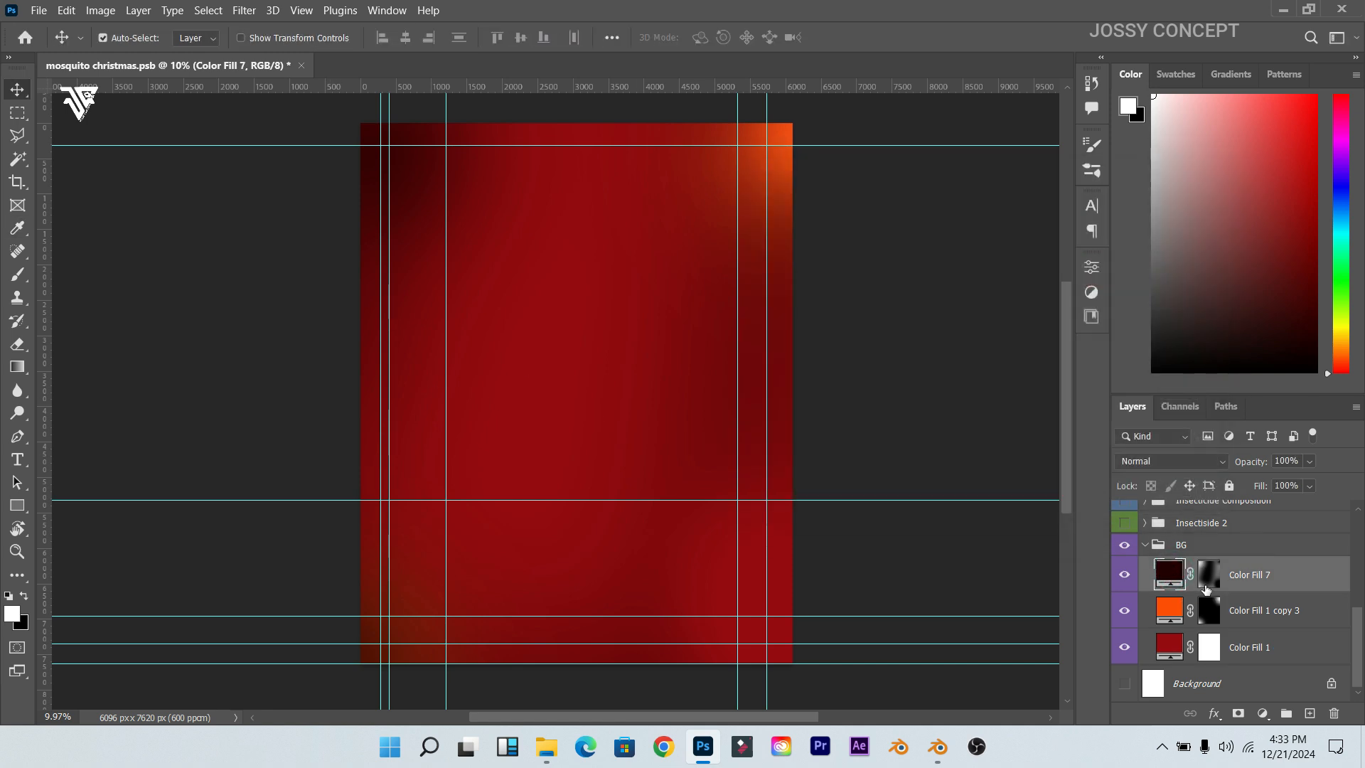
{"action": "left_click", "coordinate": [1209, 575], "text": "ctrl"}
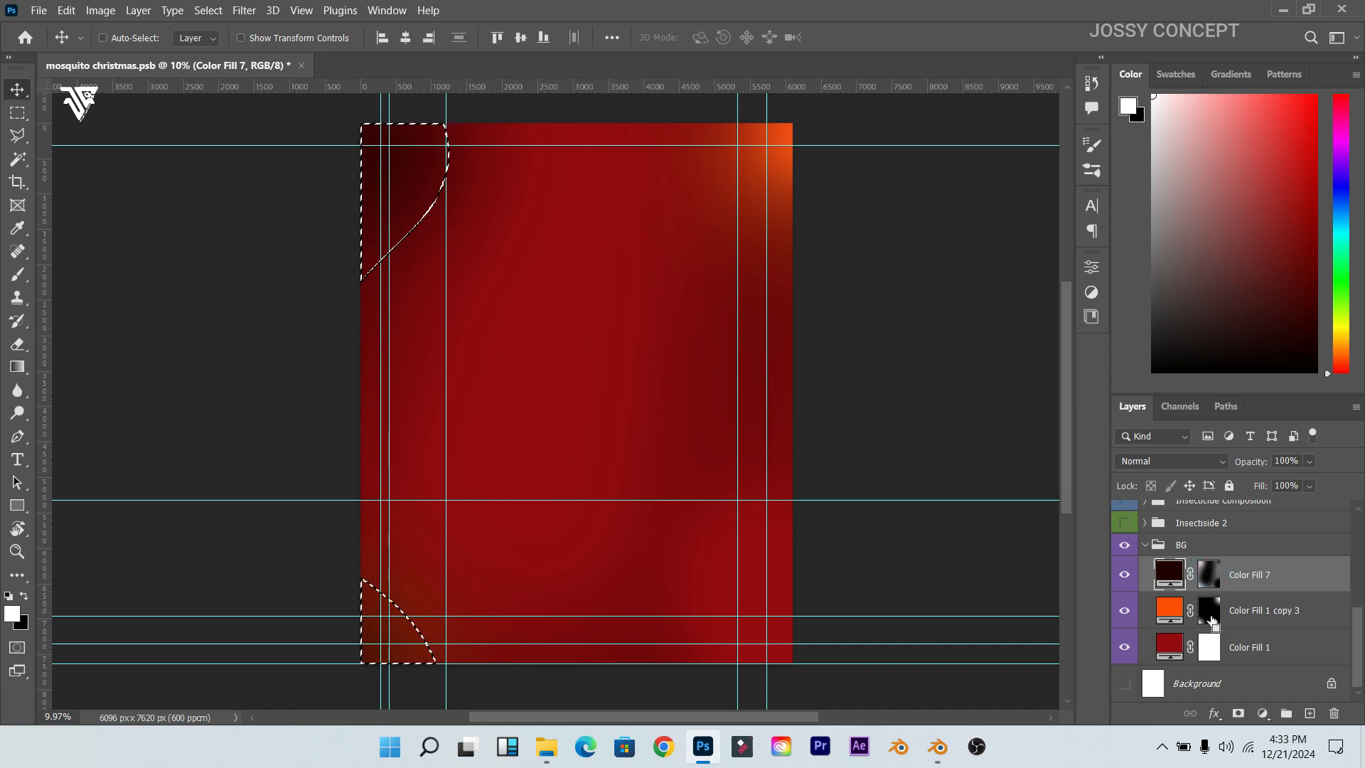
{"action": "key", "text": "ctrl+d"}
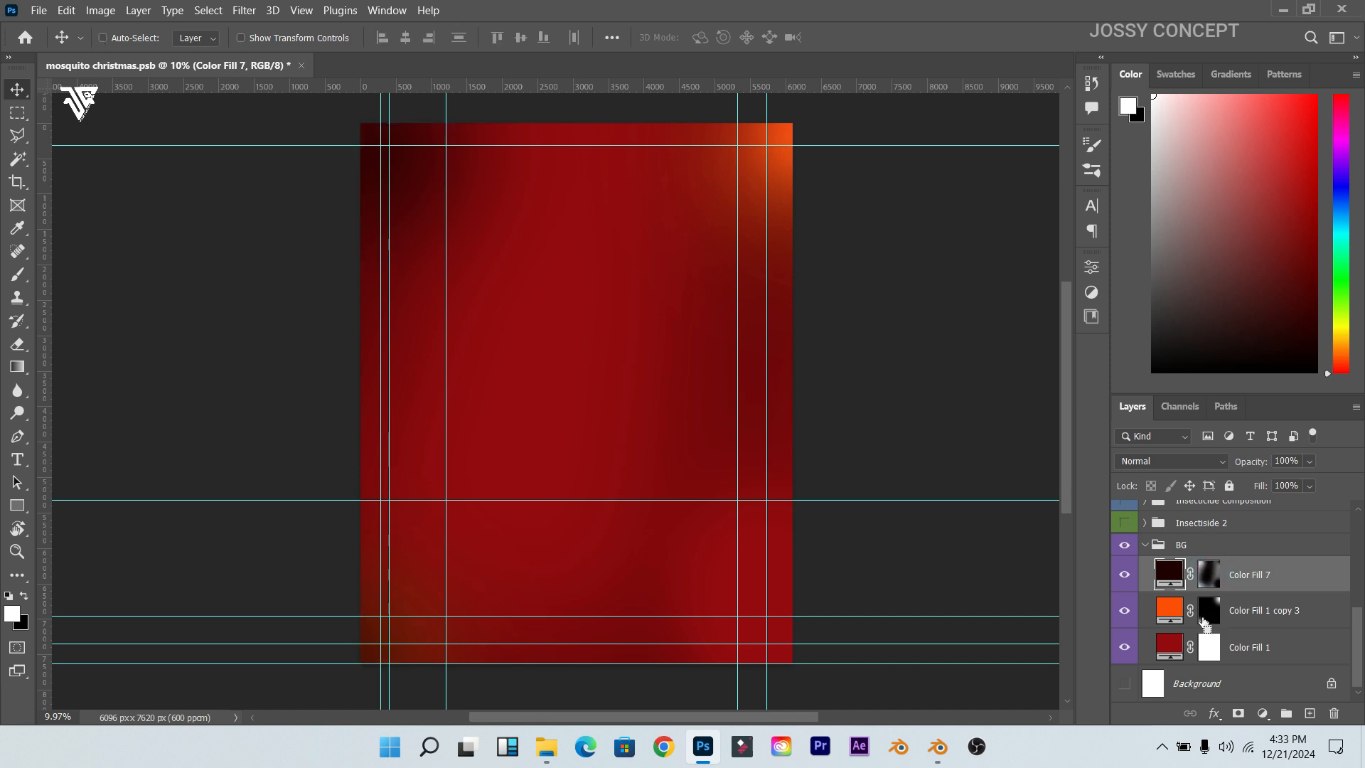
{"action": "left_click", "coordinate": [1217, 615], "text": "ctrl"}
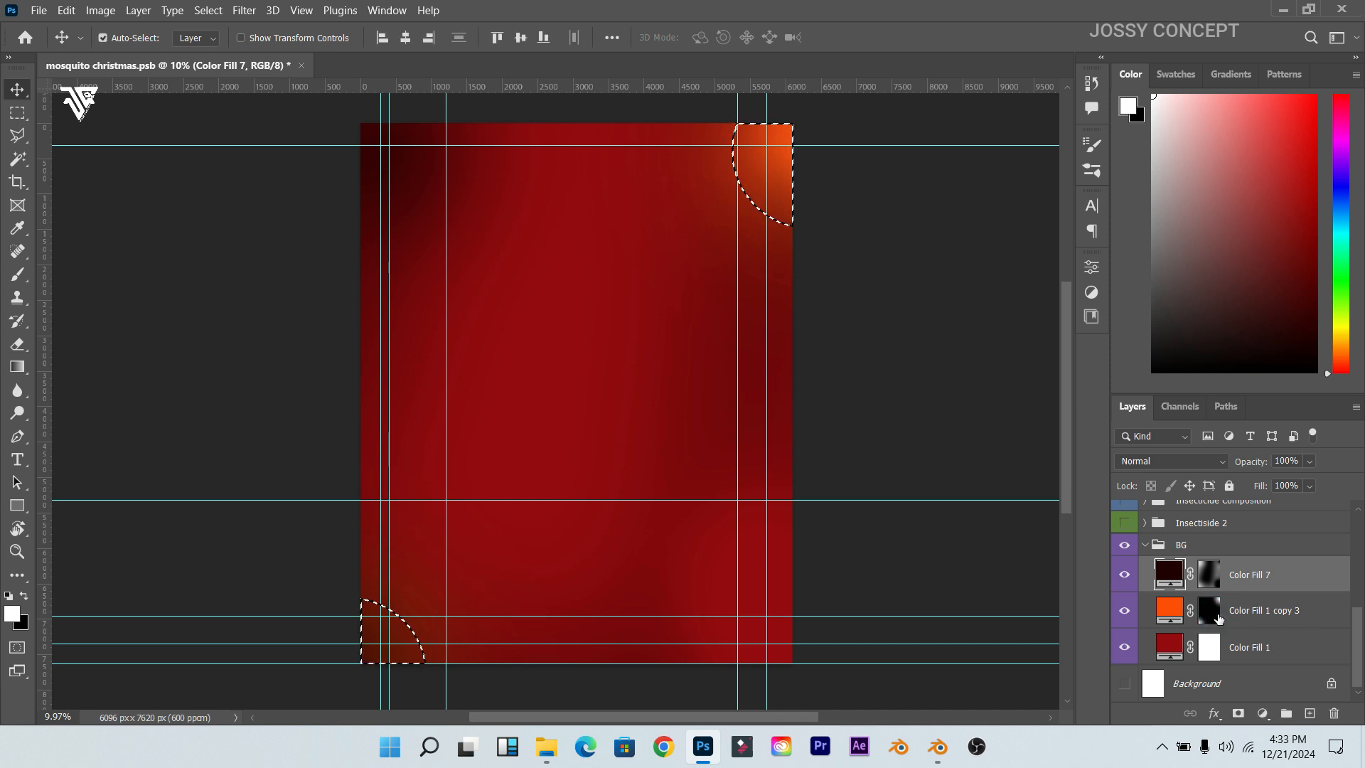
{"action": "scroll", "coordinate": [1194, 613], "scroll_direction": "up", "scroll_amount": 2}
{"action": "key", "text": "ctrl+d"}
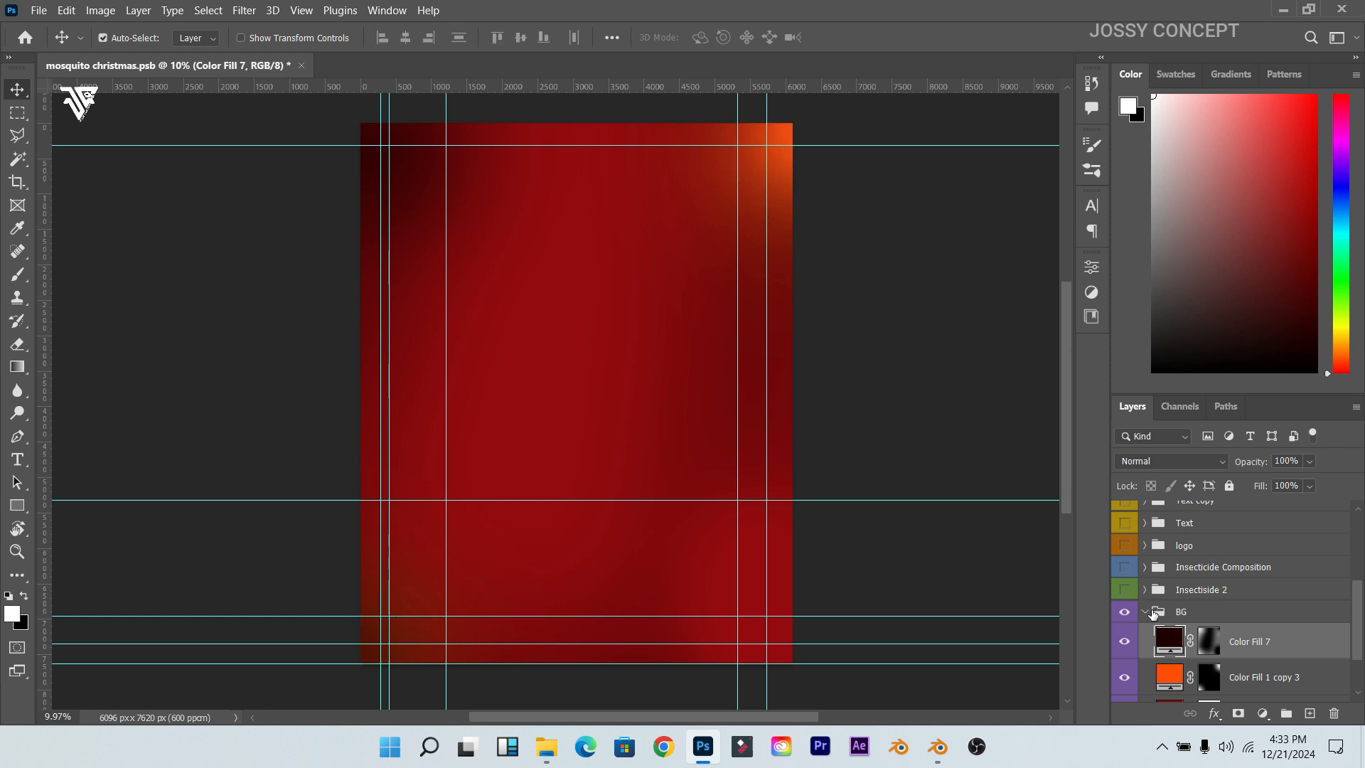
Step: Collapse BG, then show and expand the Insectiside 2 can group
{"action": "left_click", "coordinate": [1147, 612]}
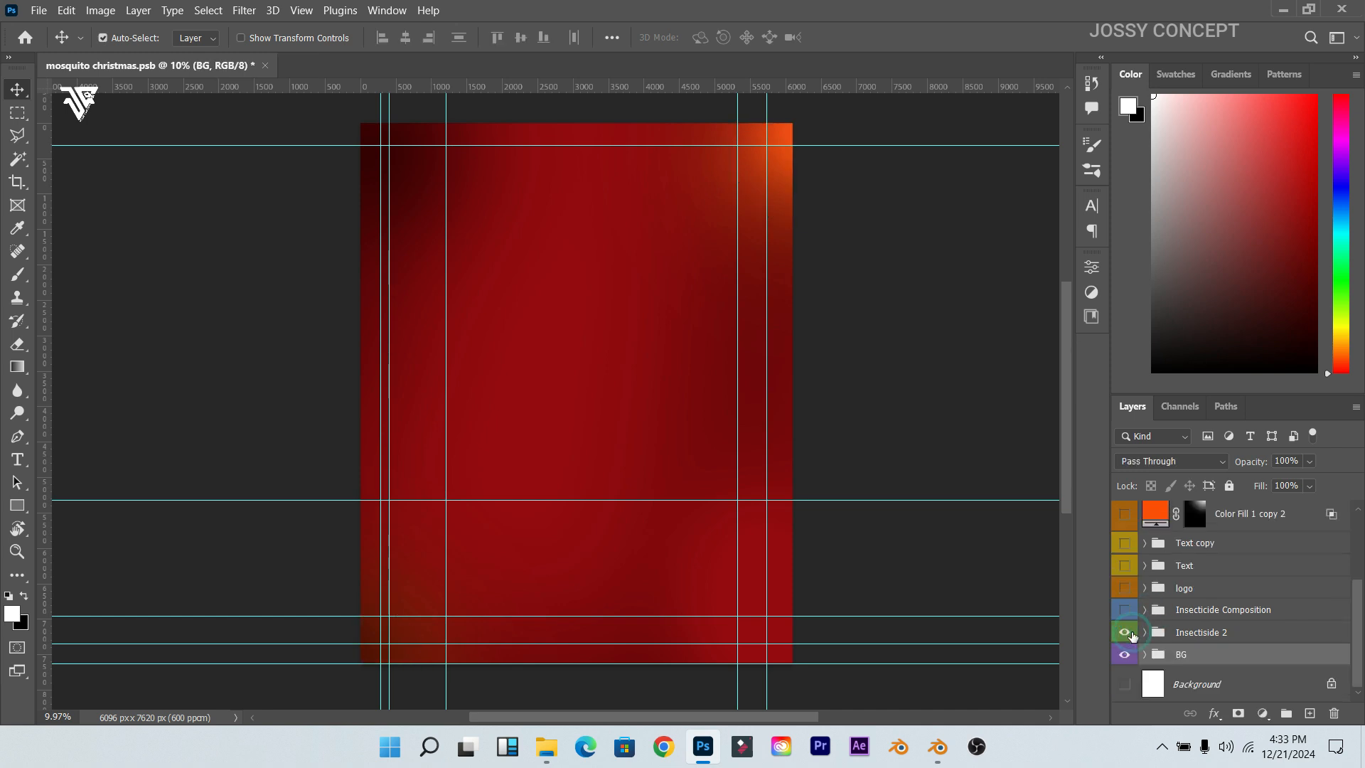
{"action": "left_click", "coordinate": [1124, 632]}
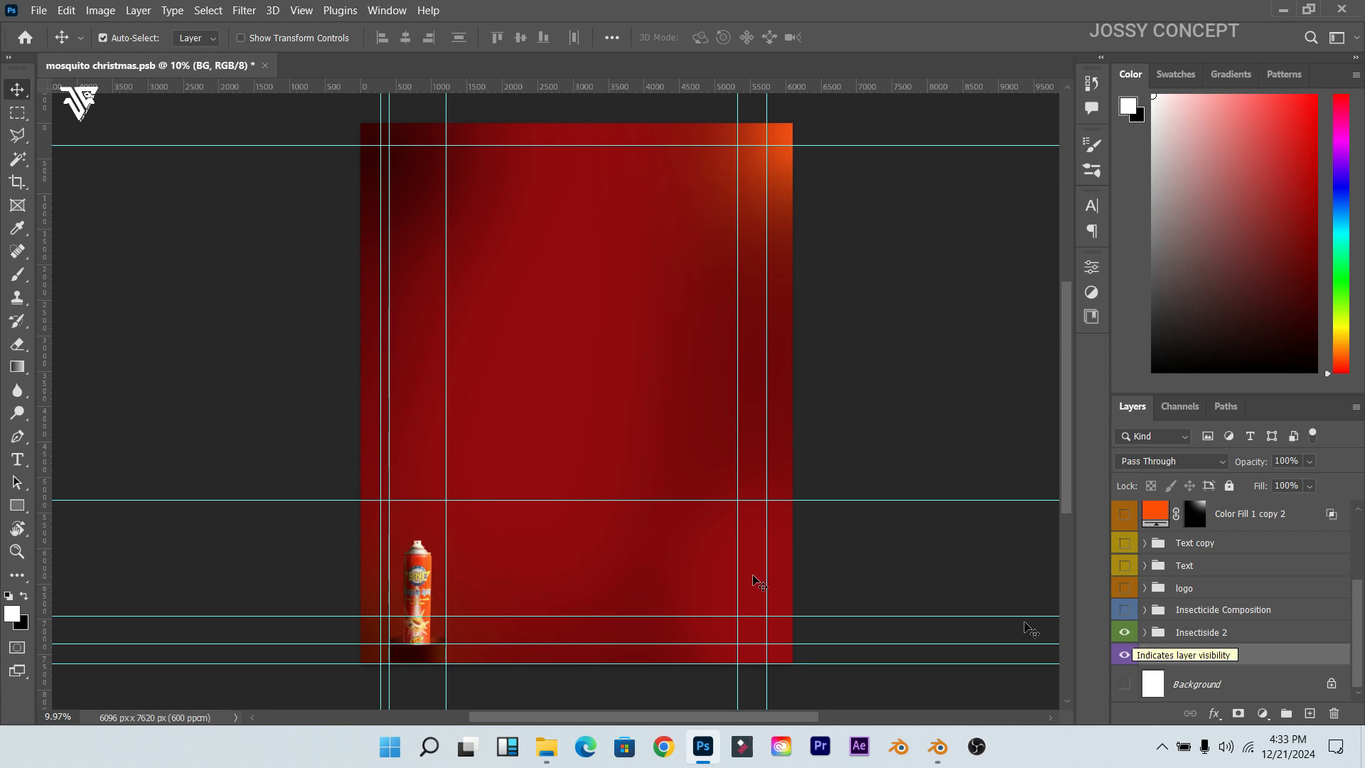
{"action": "scroll", "coordinate": [390, 609], "scroll_direction": "up", "scroll_amount": 5}
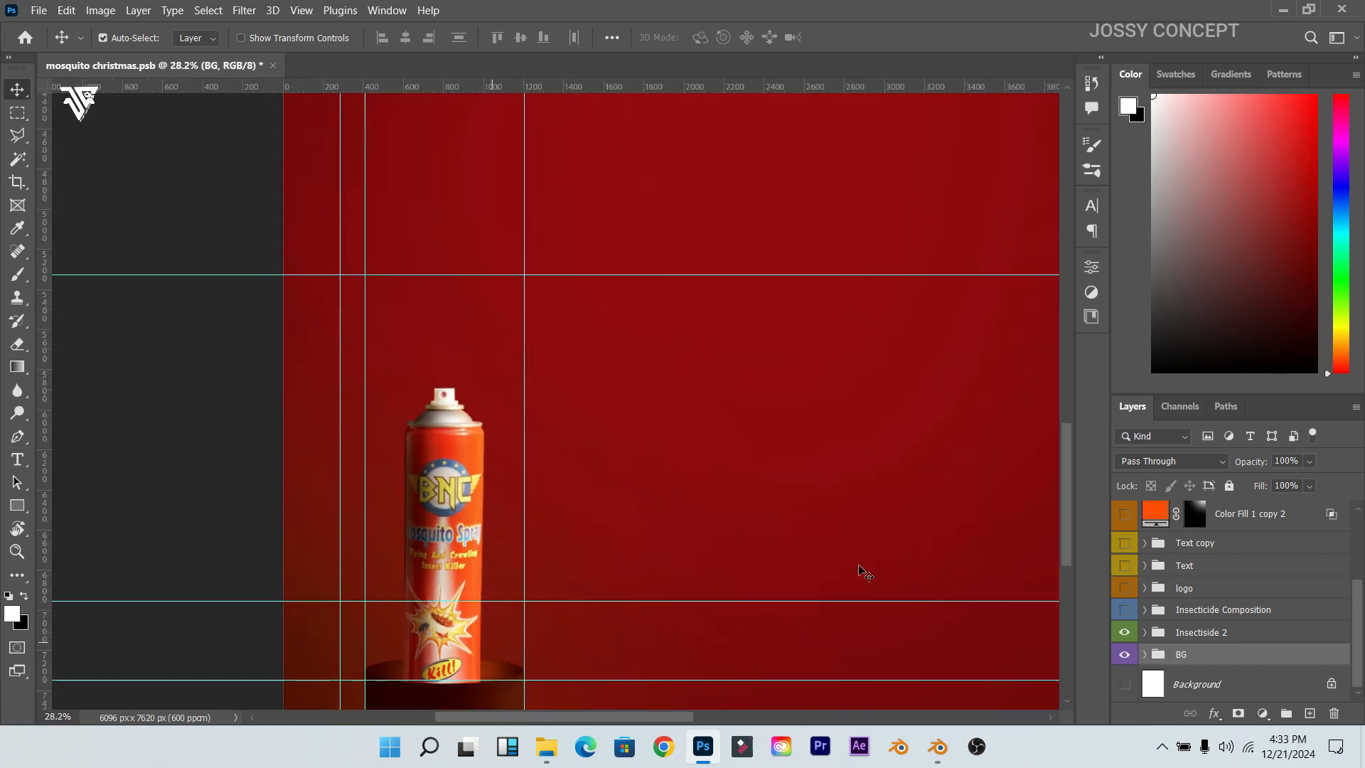
{"action": "scroll", "coordinate": [1065, 517], "scroll_direction": "down", "scroll_amount": 3}
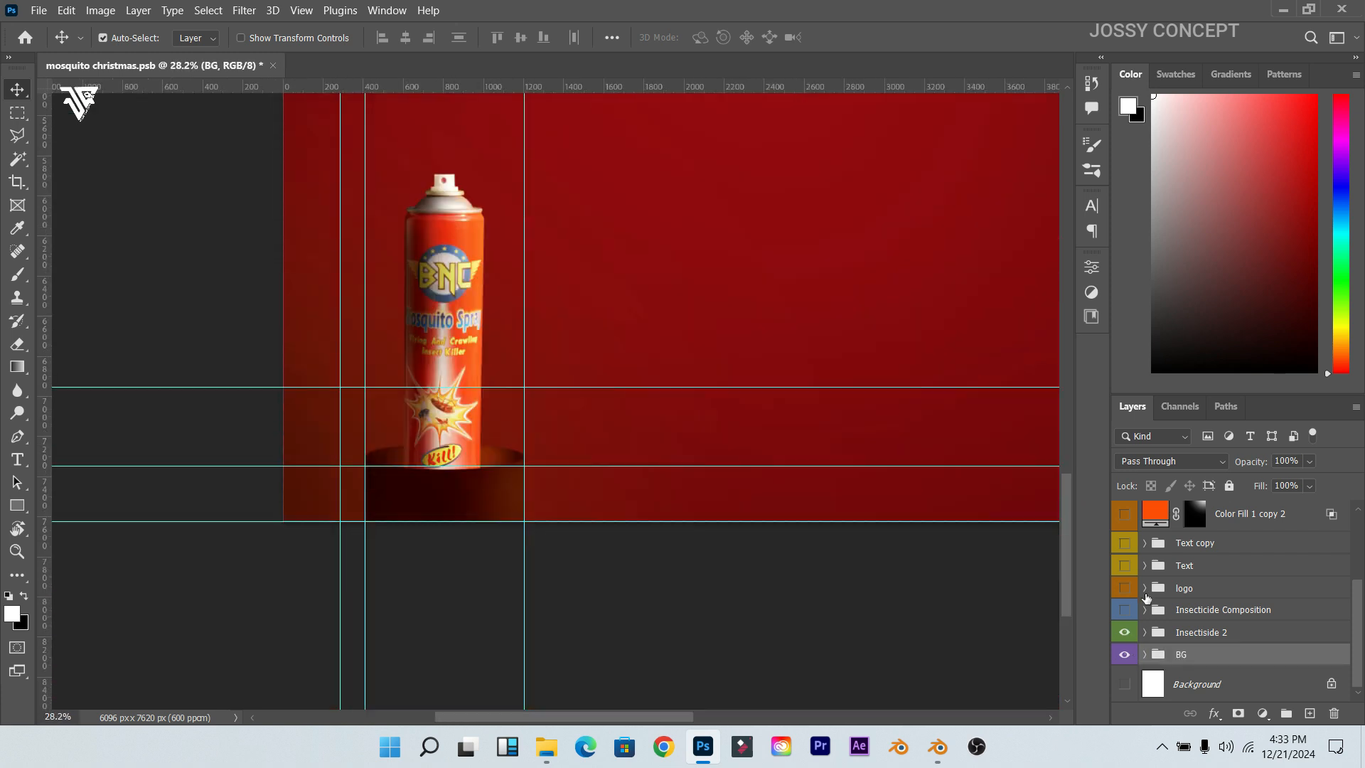
{"action": "left_click", "coordinate": [1145, 632]}
{"action": "scroll", "coordinate": [344, 518], "scroll_direction": "up", "scroll_amount": 3}
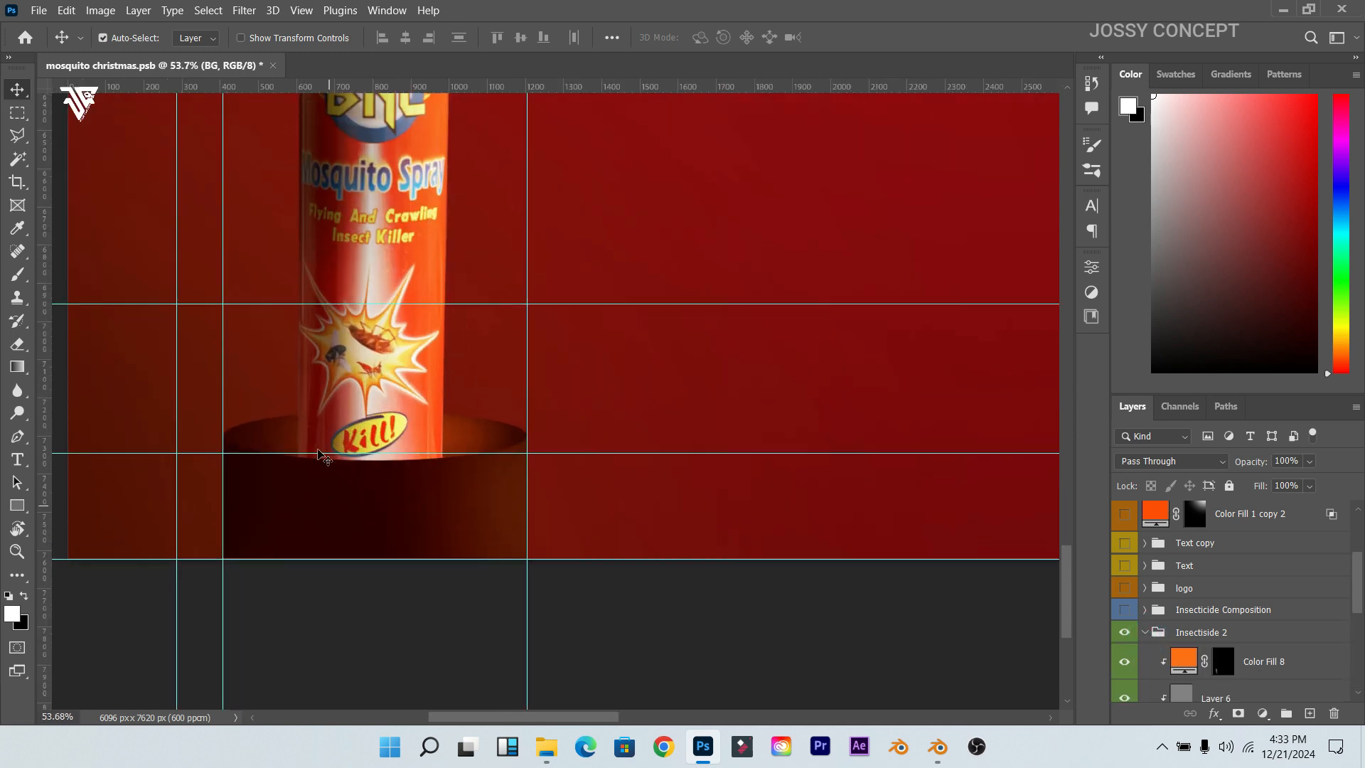
Step: Toggle Layer 6, Curves 2 and Exposure 2 to compare the can's brightness
{"action": "left_click", "coordinate": [380, 352]}
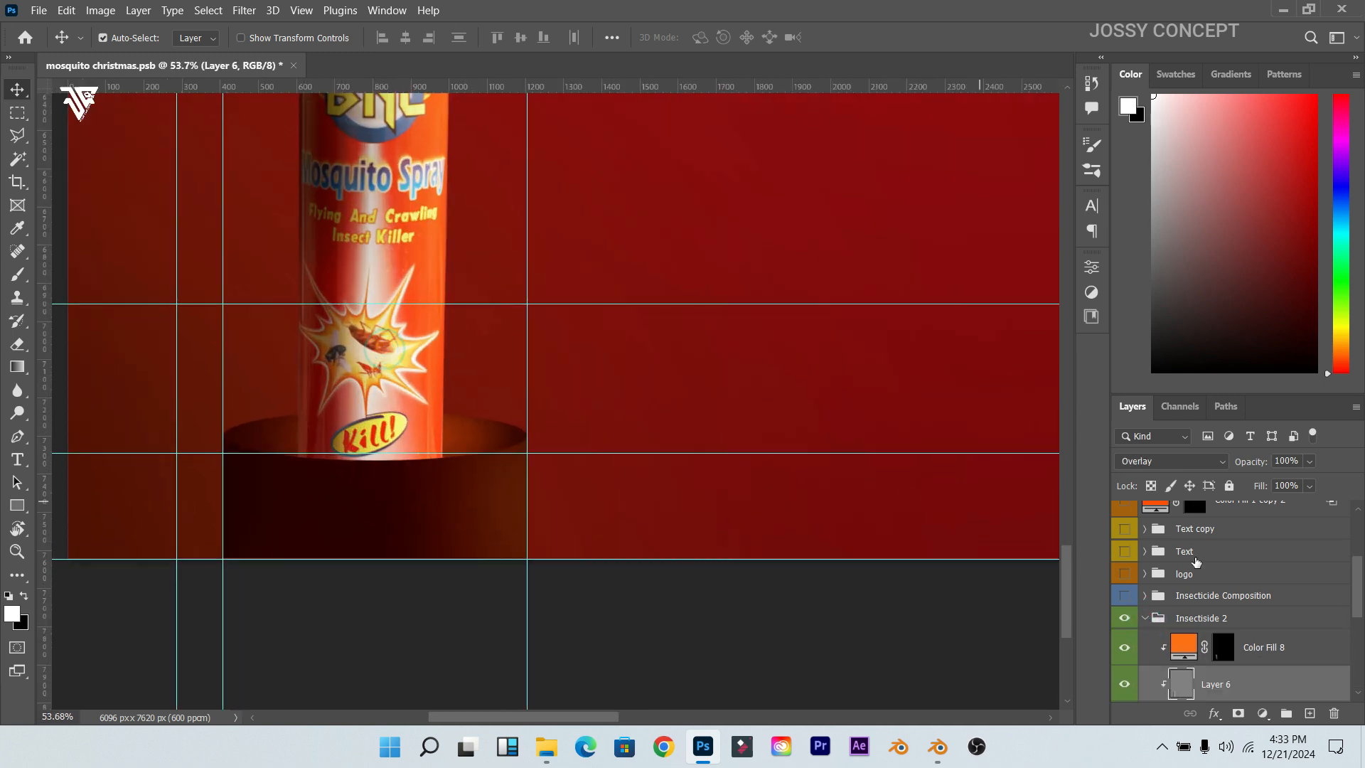
{"action": "scroll", "coordinate": [1289, 629], "scroll_direction": "down", "scroll_amount": 2}
{"action": "scroll", "coordinate": [375, 368], "scroll_direction": "down", "scroll_amount": 1}
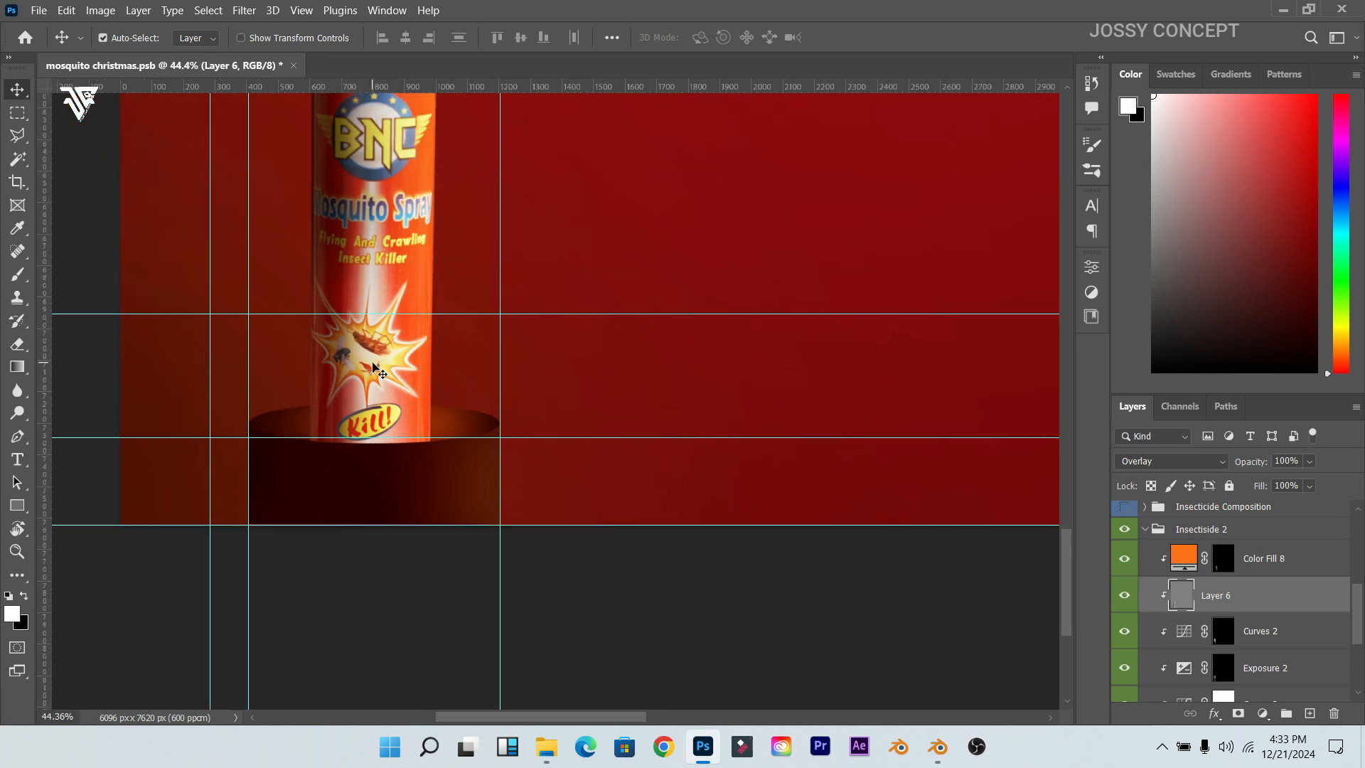
{"action": "left_click", "coordinate": [1124, 597]}
{"action": "left_click", "coordinate": [1125, 632]}
{"action": "left_click", "coordinate": [1126, 658]}
{"action": "left_click", "coordinate": [1125, 657]}
{"action": "scroll", "coordinate": [1127, 659], "scroll_direction": "down", "scroll_amount": 2}
{"action": "scroll", "coordinate": [1128, 658], "scroll_direction": "up", "scroll_amount": 2}
Step: Collapse and hide Insectiside 2, and show the Insecticide Composition group
{"action": "left_click", "coordinate": [1145, 529]}
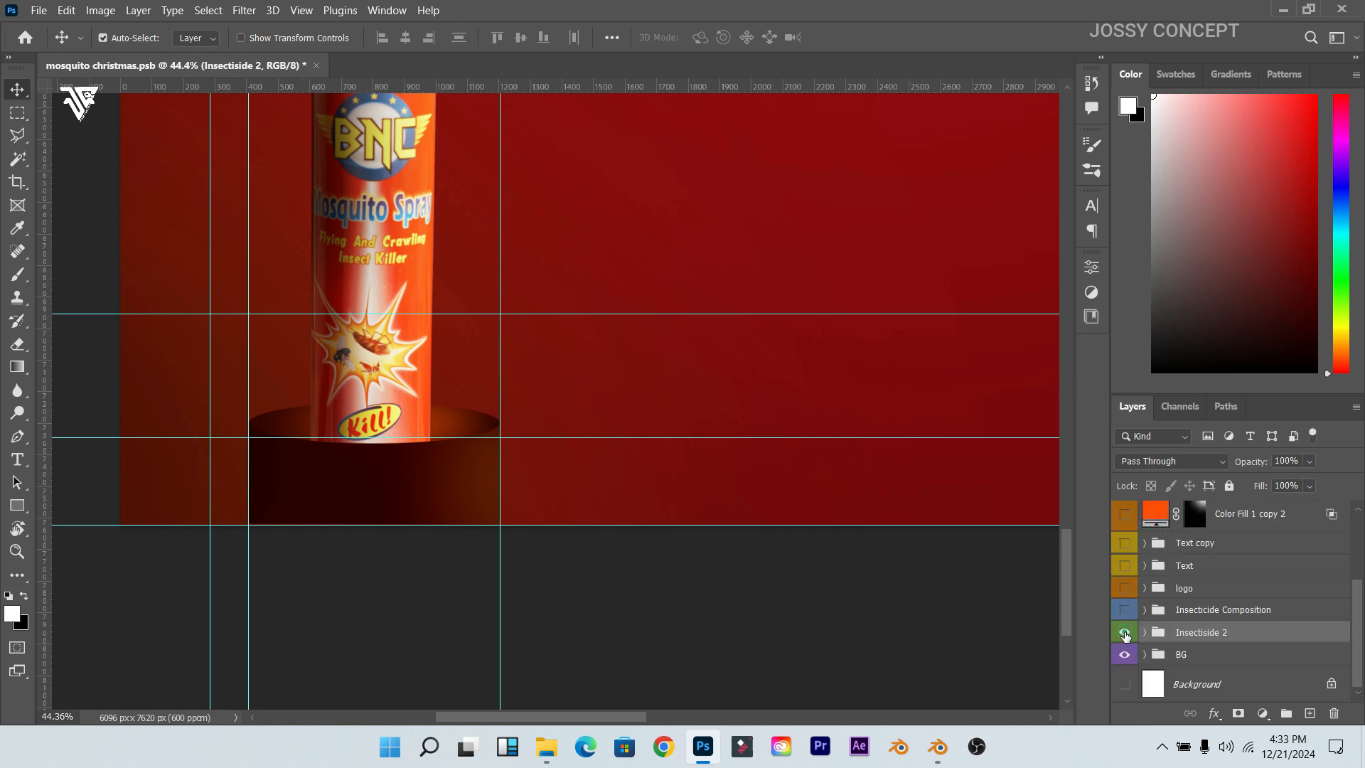
{"action": "left_click", "coordinate": [1124, 632]}
{"action": "left_click", "coordinate": [1124, 609]}
Step: Expand Insecticide Composition and hide Group 7 copy, Group 7 and Group 13
{"action": "scroll", "coordinate": [1070, 530], "scroll_direction": "down", "scroll_amount": 5}
{"action": "scroll", "coordinate": [1070, 529], "scroll_direction": "up", "scroll_amount": 5}
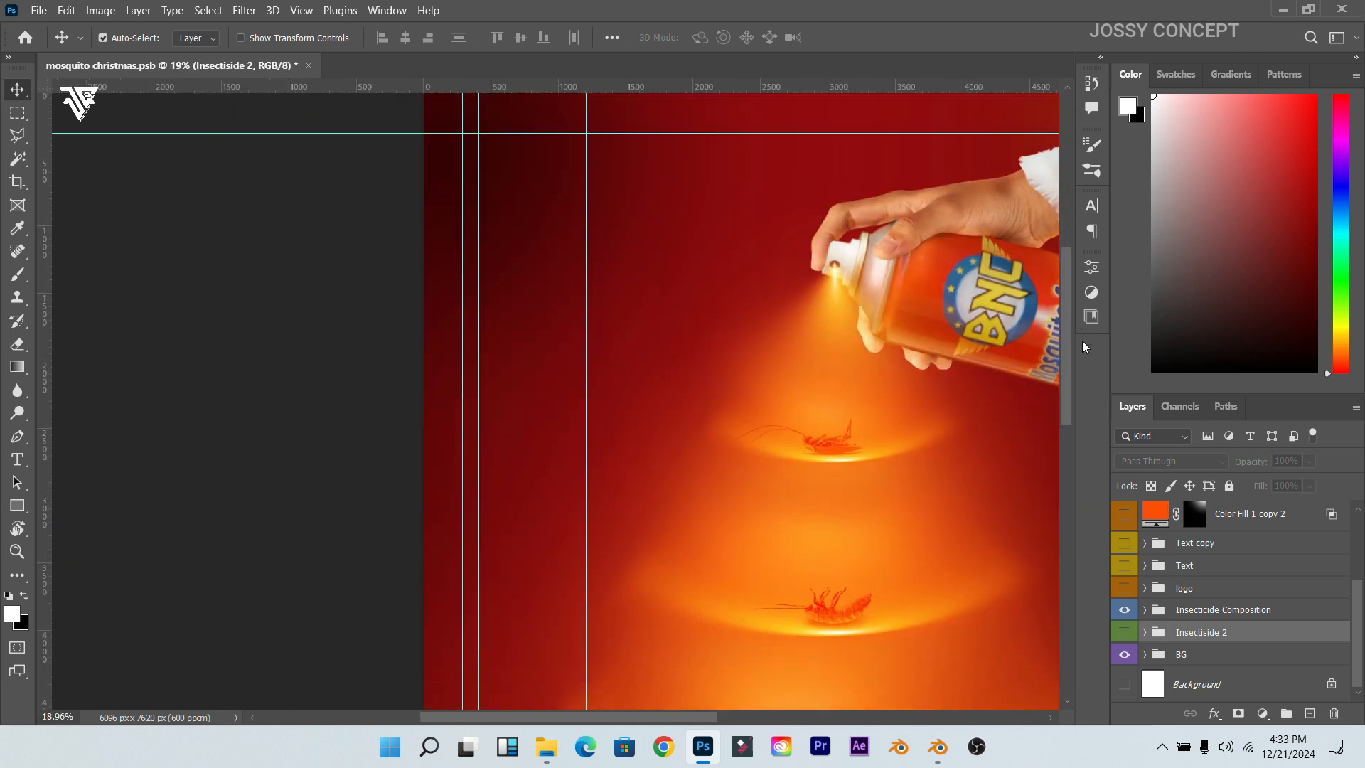
{"action": "scroll", "coordinate": [752, 542], "scroll_direction": "down", "scroll_amount": 1}
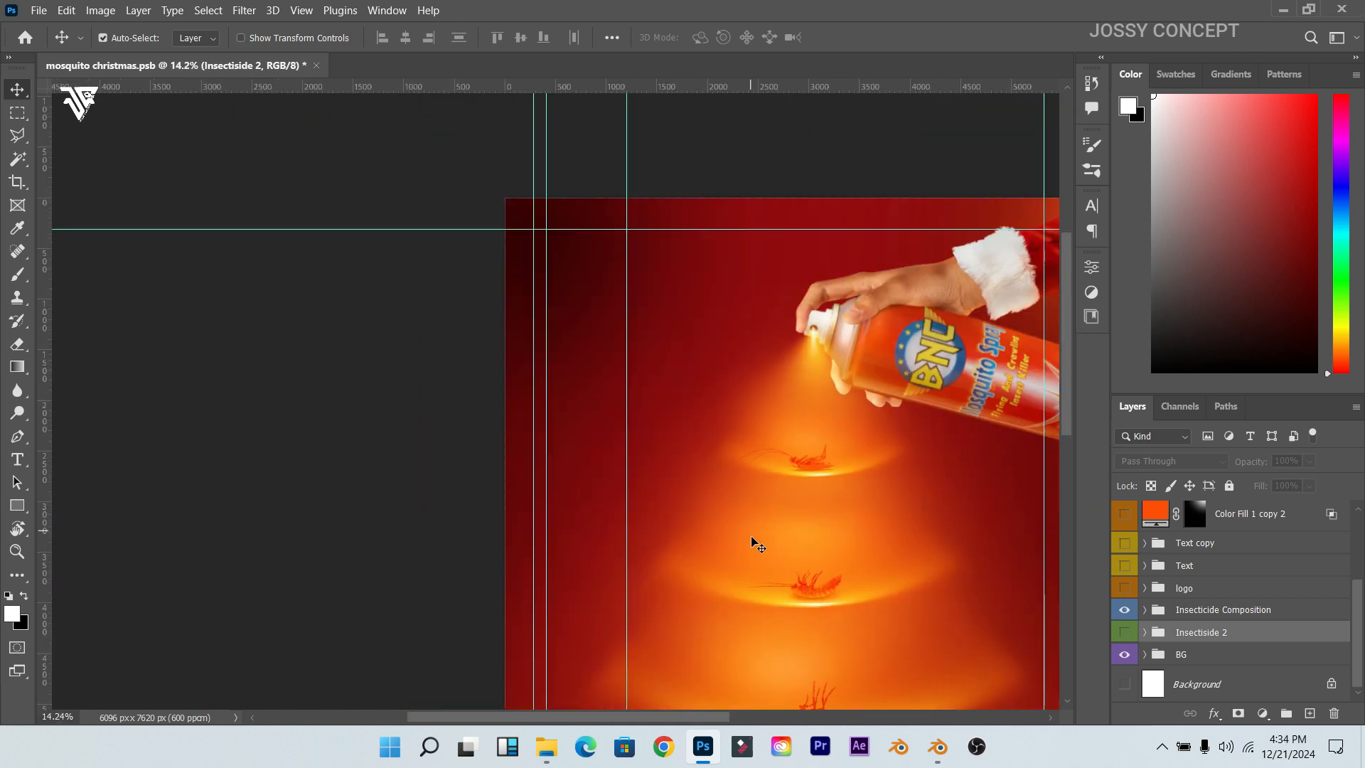
{"action": "left_click_drag", "start_coordinate": [700, 713], "coordinate": [782, 718]}
{"action": "scroll", "coordinate": [781, 574], "scroll_direction": "down", "scroll_amount": 1}
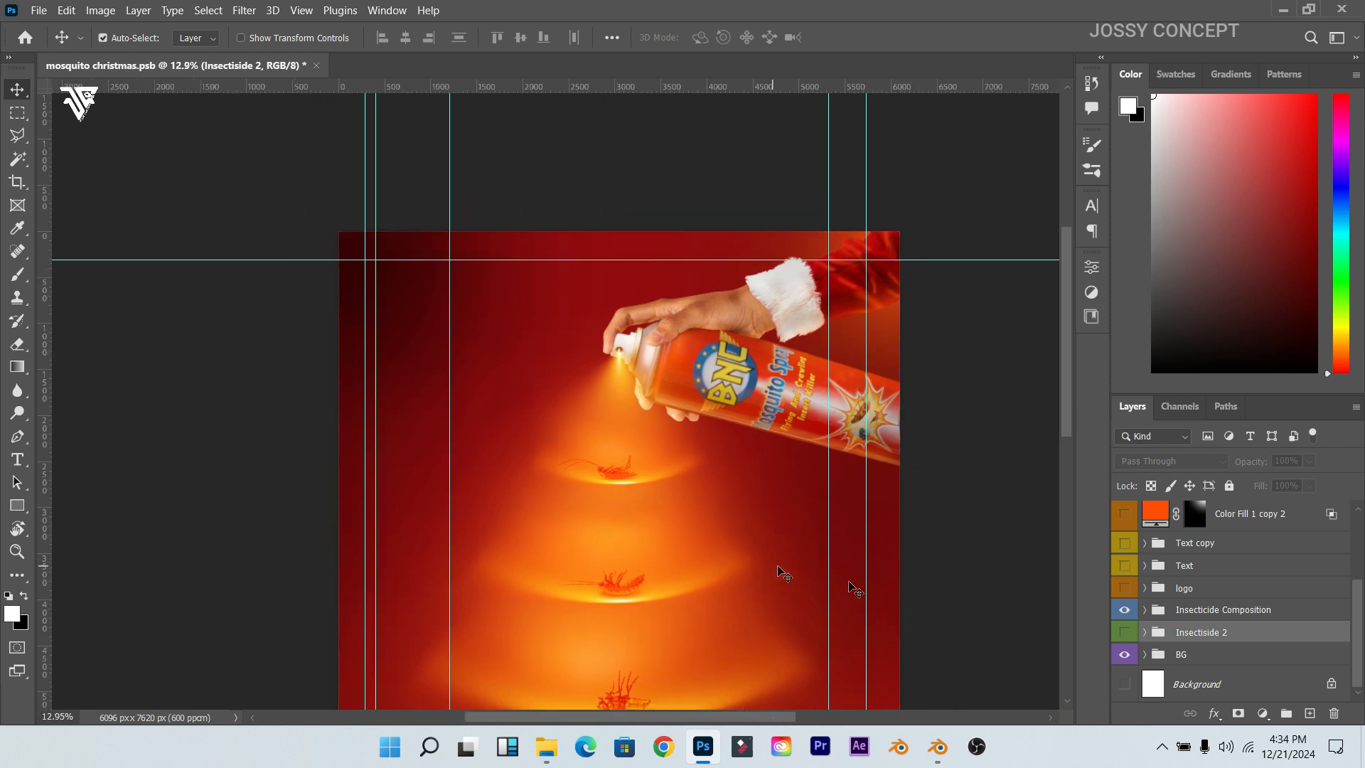
{"action": "left_click_drag", "start_coordinate": [1070, 405], "coordinate": [1067, 469]}
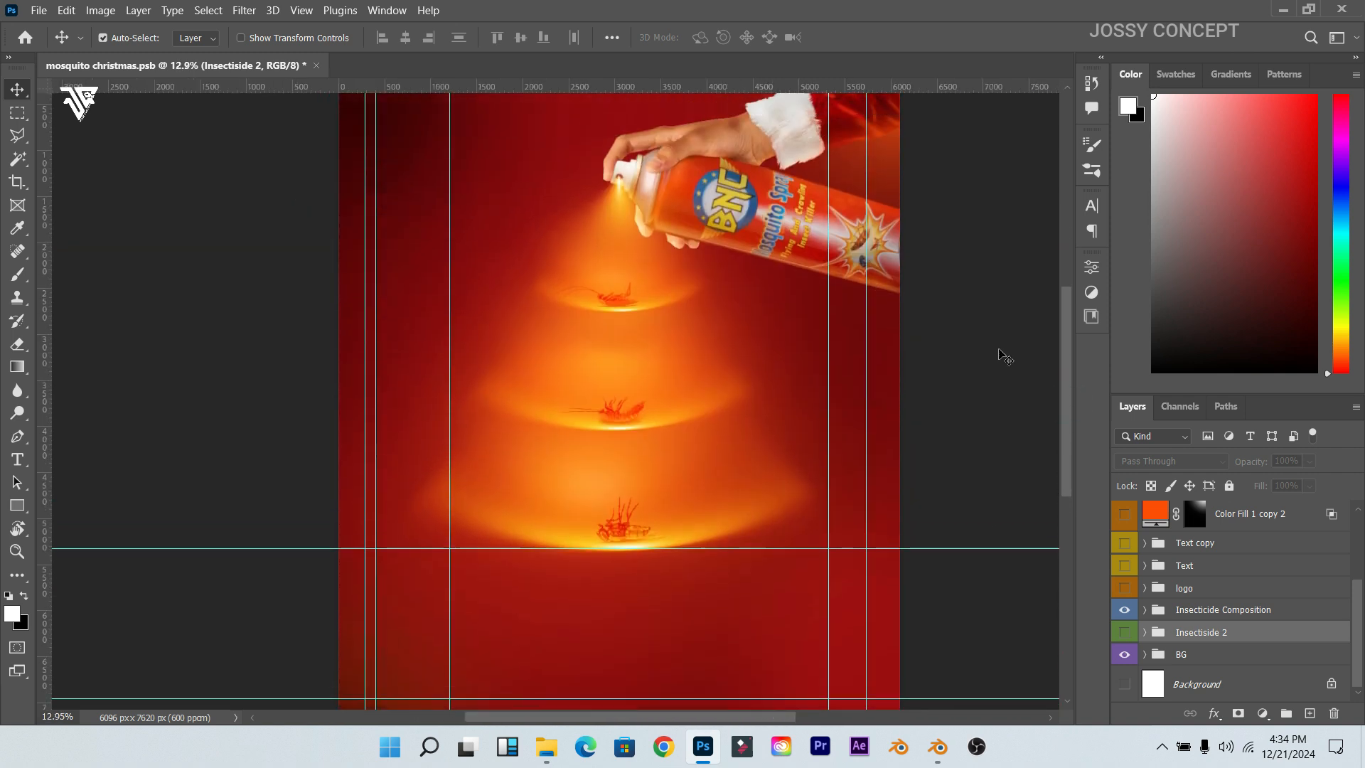
{"action": "left_click", "coordinate": [1144, 611]}
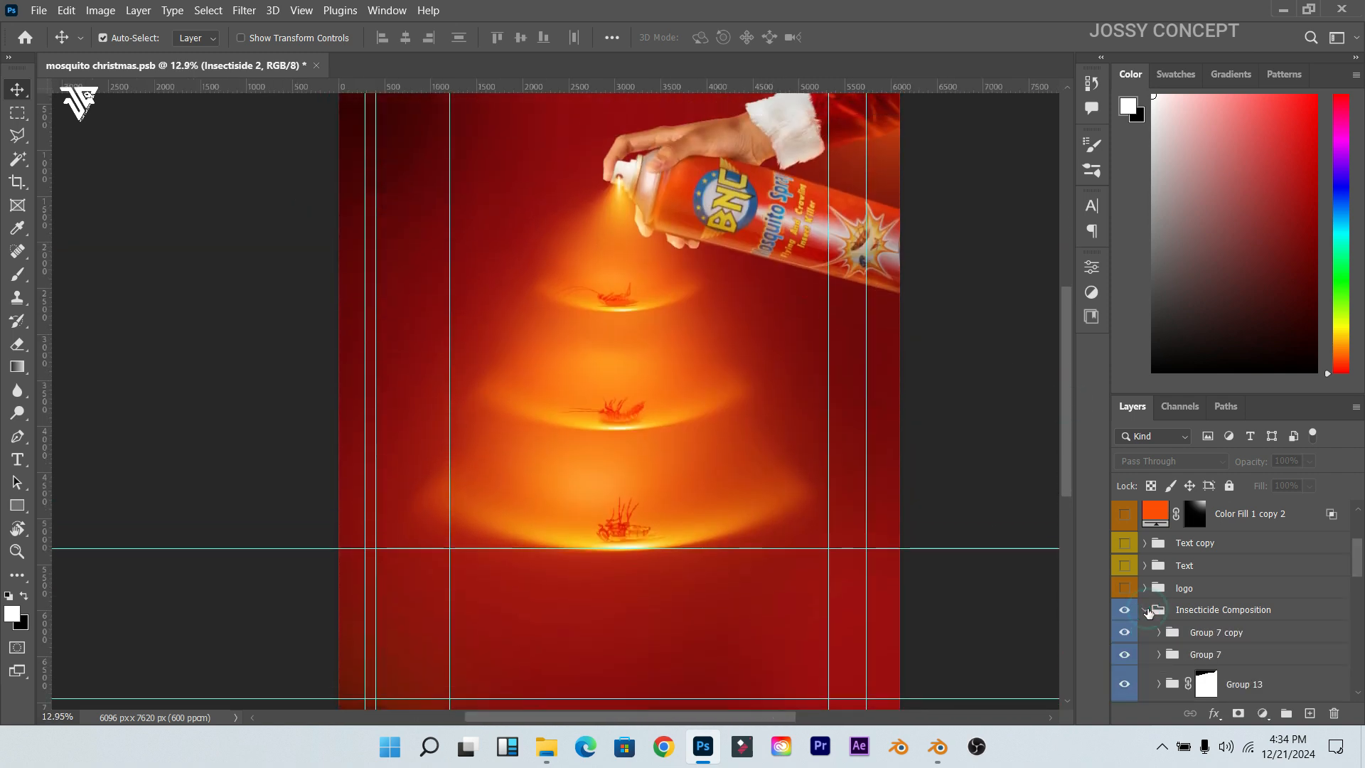
{"action": "left_click", "coordinate": [1124, 609]}
{"action": "left_click", "coordinate": [1125, 631]}
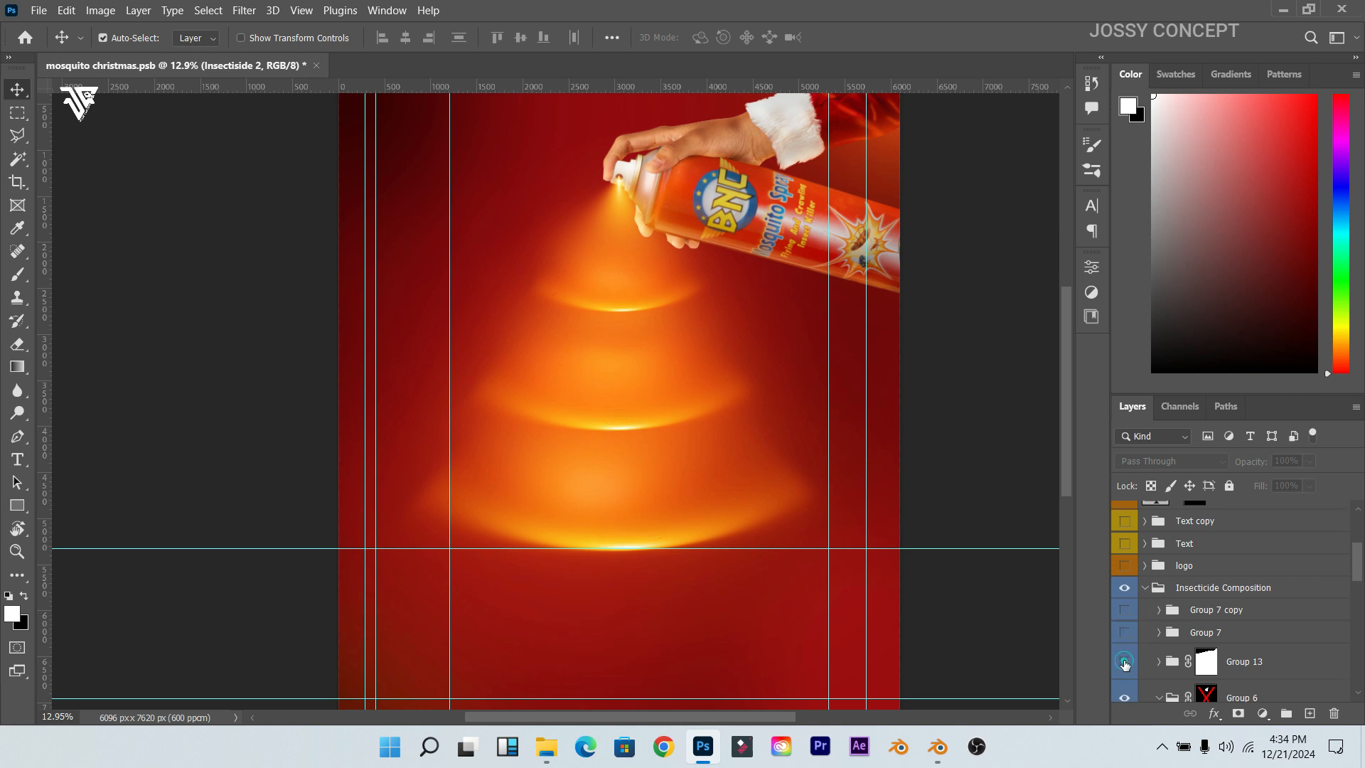
{"action": "left_click", "coordinate": [1125, 661]}
Step: Inspect Group 6's hand and layer style, leaving it unchanged and expanded
{"action": "scroll", "coordinate": [1201, 661], "scroll_direction": "down", "scroll_amount": 3}
{"action": "scroll", "coordinate": [1202, 657], "scroll_direction": "down", "scroll_amount": 1}
{"action": "left_click", "coordinate": [1122, 594]}
{"action": "left_click", "coordinate": [1122, 593]}
{"action": "left_click", "coordinate": [1160, 588]}
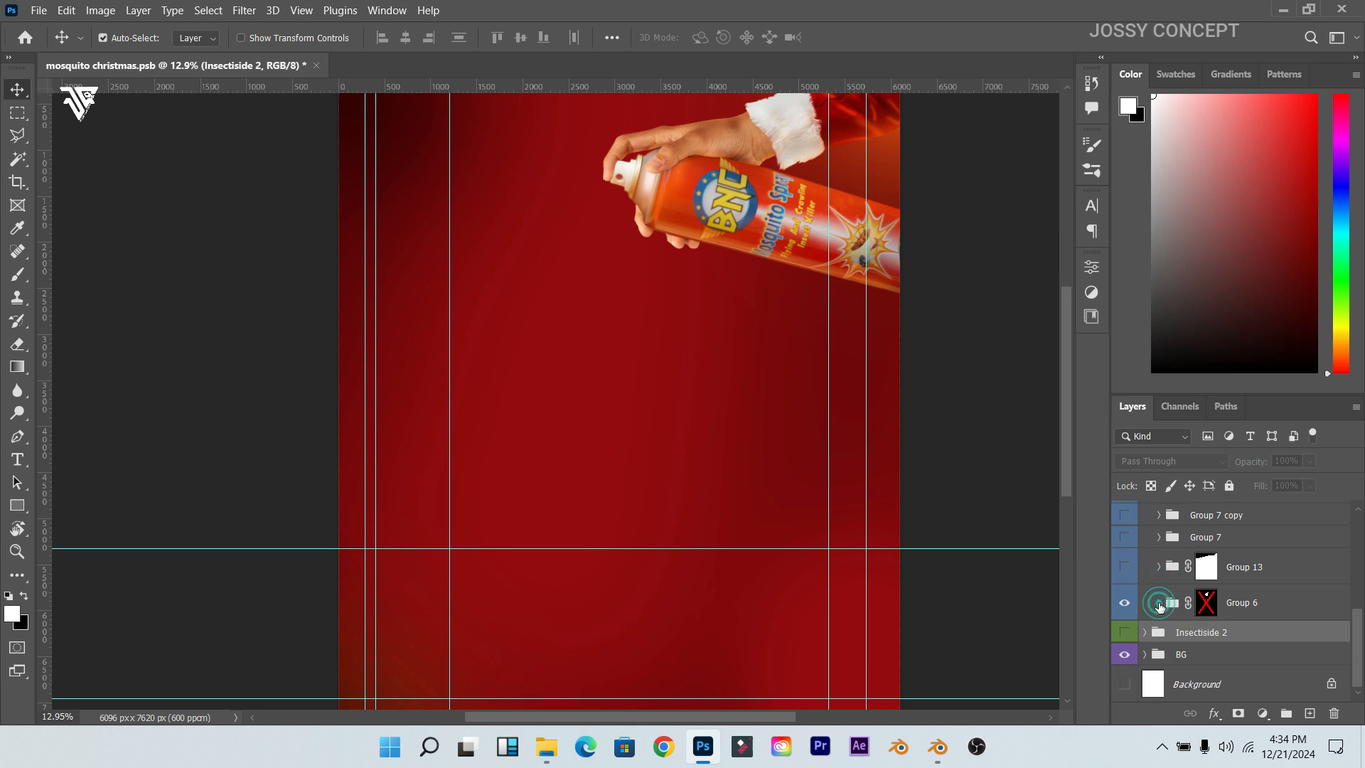
{"action": "double_click", "coordinate": [1147, 605]}
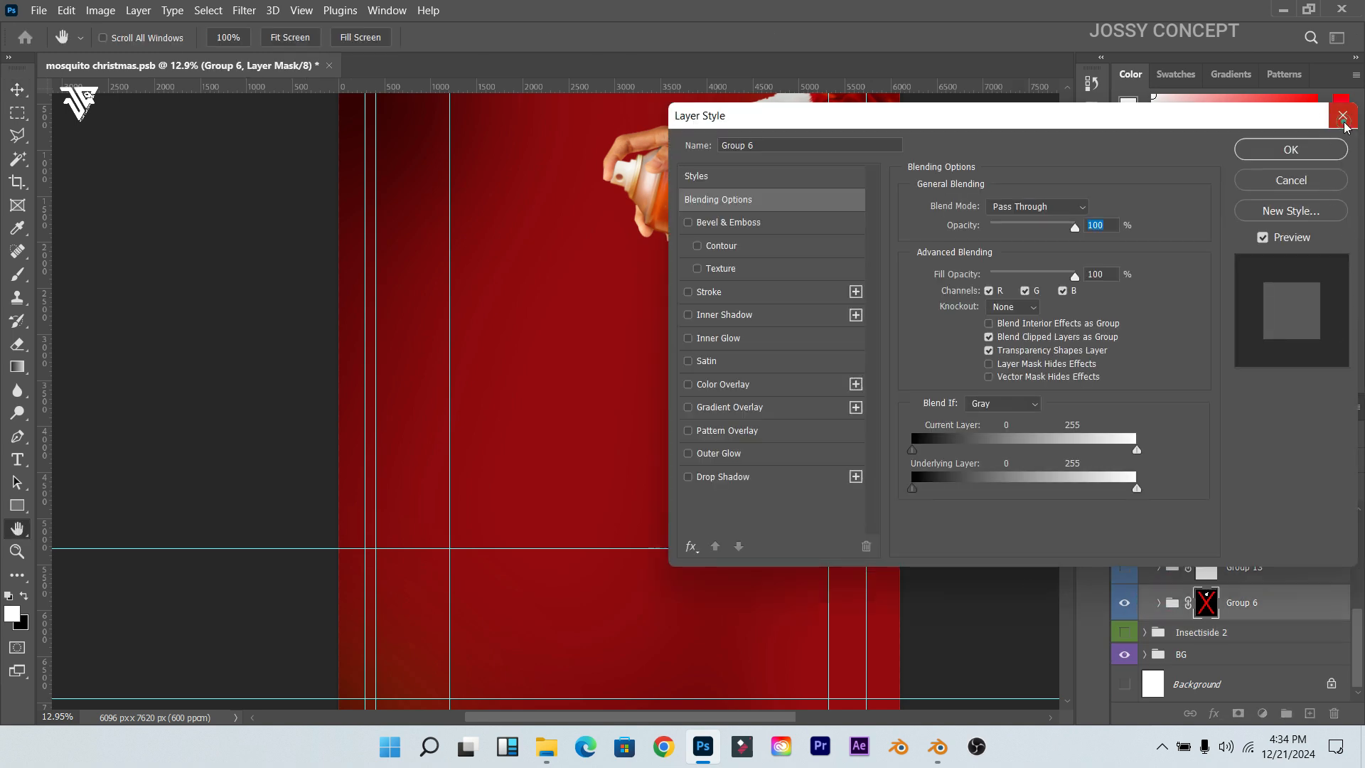
{"action": "left_click", "coordinate": [1342, 116]}
{"action": "left_click", "coordinate": [1158, 603]}
Step: Hide Group 16 to remove Santa's hand, and select the DSC00161 copy 2 can layer
{"action": "scroll", "coordinate": [1155, 604], "scroll_direction": "down", "scroll_amount": 3}
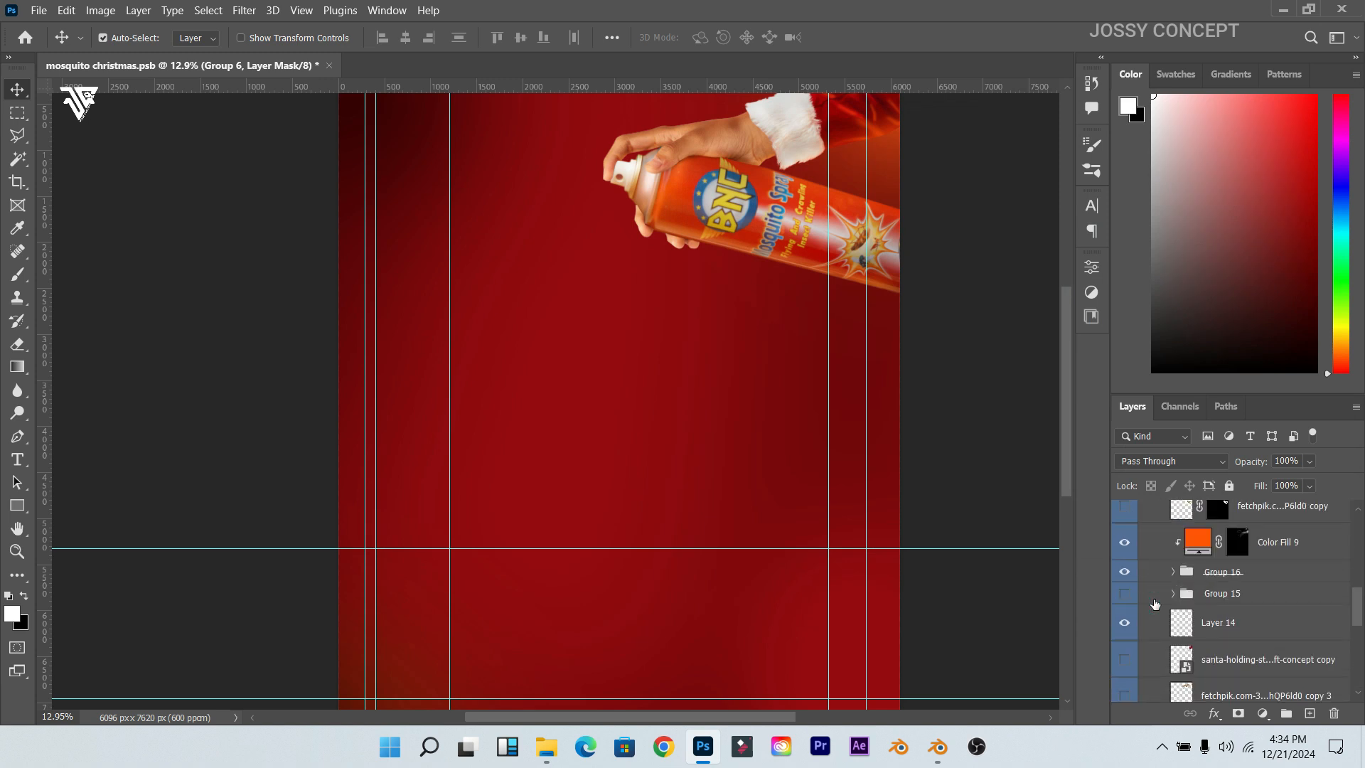
{"action": "scroll", "coordinate": [1155, 604], "scroll_direction": "down", "scroll_amount": 2}
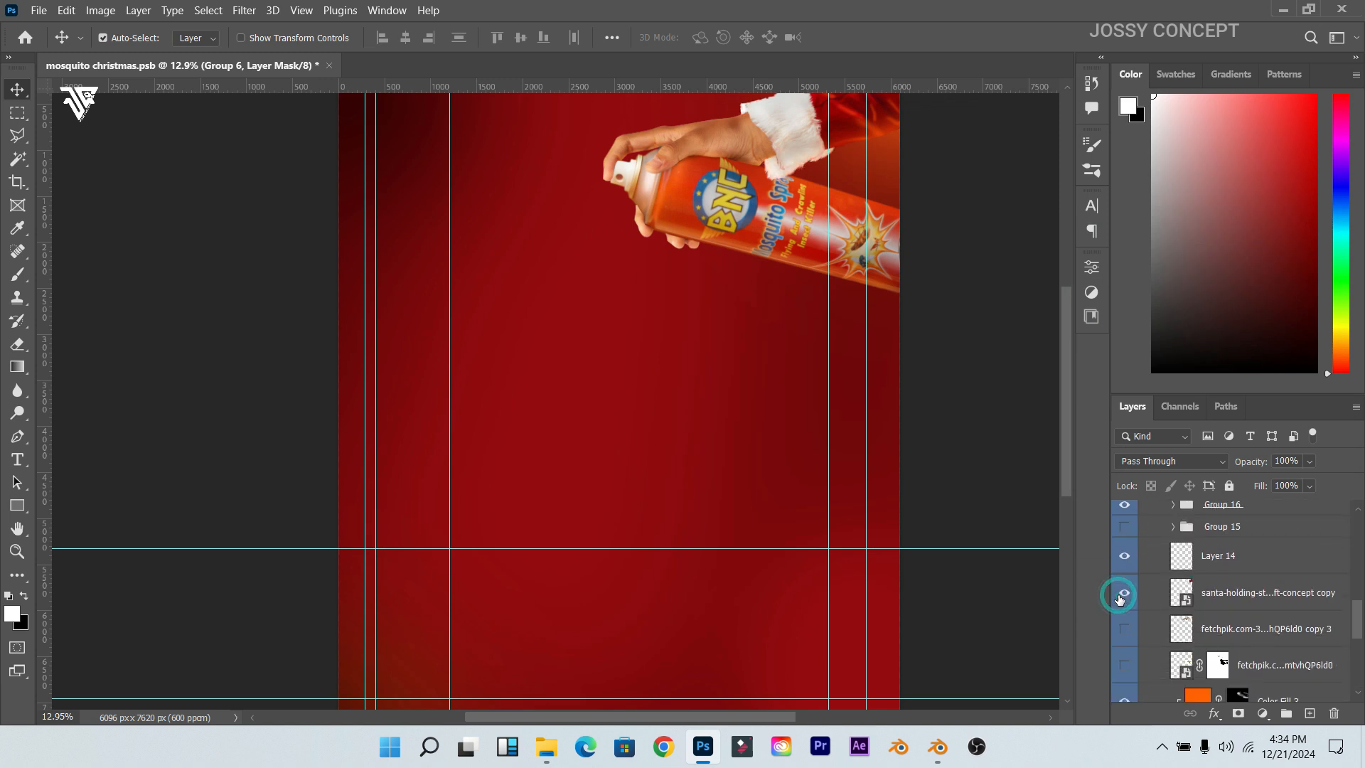
{"action": "scroll", "coordinate": [1153, 661], "scroll_direction": "down", "scroll_amount": 3}
{"action": "scroll", "coordinate": [1153, 661], "scroll_direction": "down", "scroll_amount": 3}
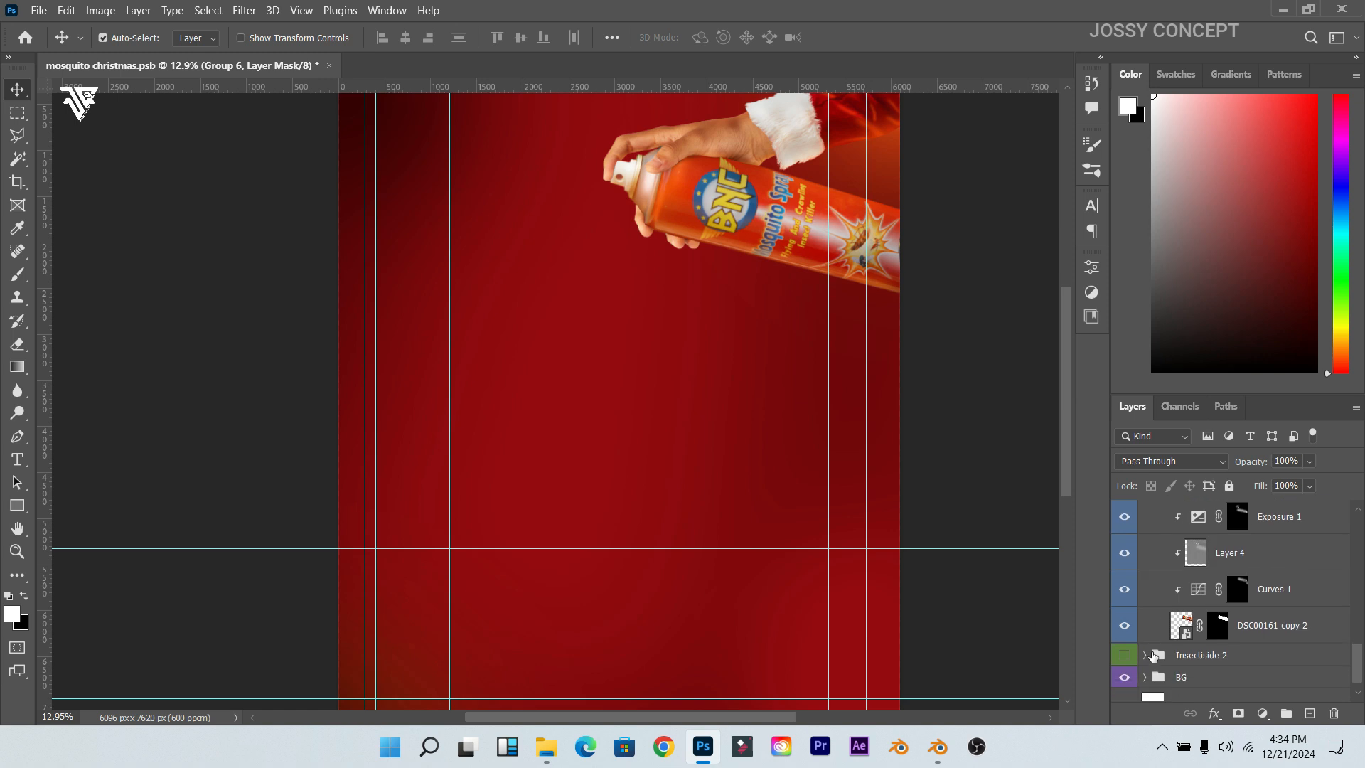
{"action": "scroll", "coordinate": [1137, 668], "scroll_direction": "up", "scroll_amount": 2}
{"action": "scroll", "coordinate": [1124, 668], "scroll_direction": "up", "scroll_amount": 7}
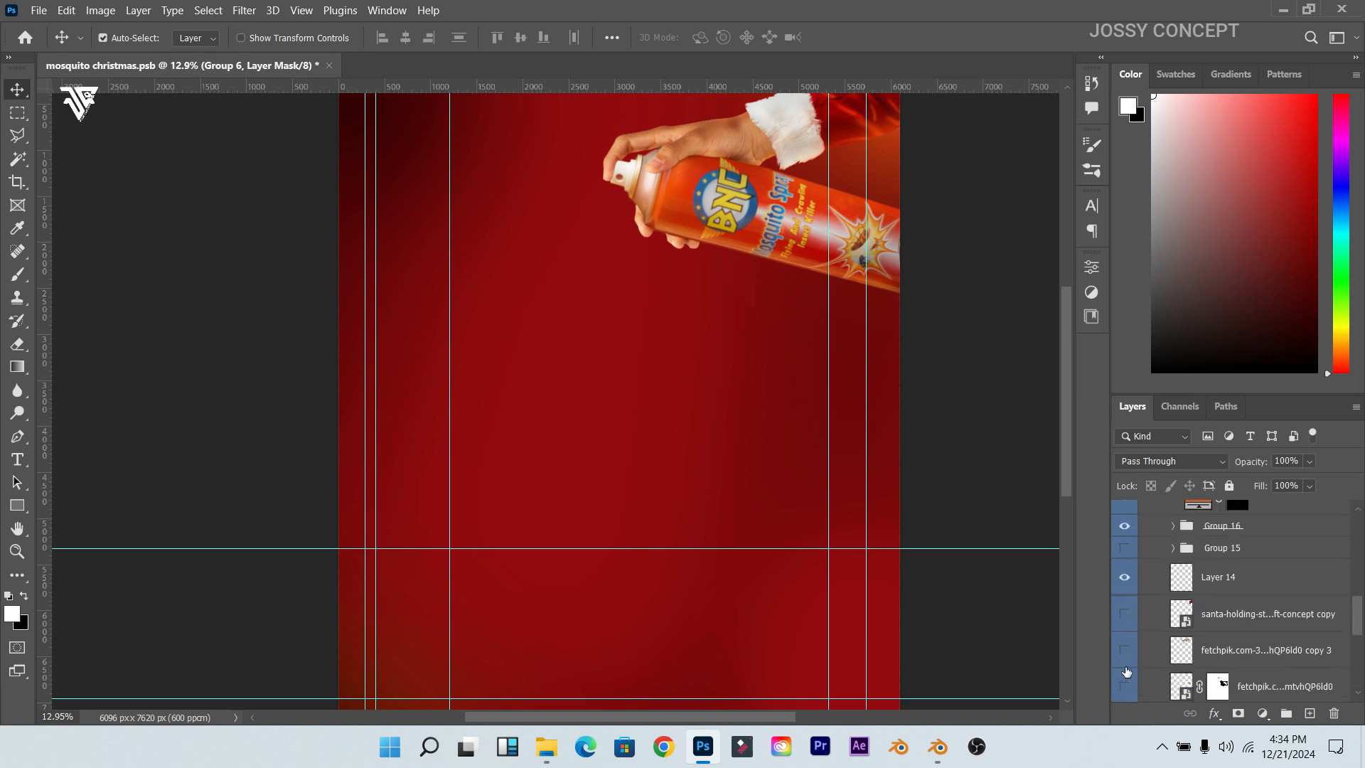
{"action": "left_click", "coordinate": [1122, 640]}
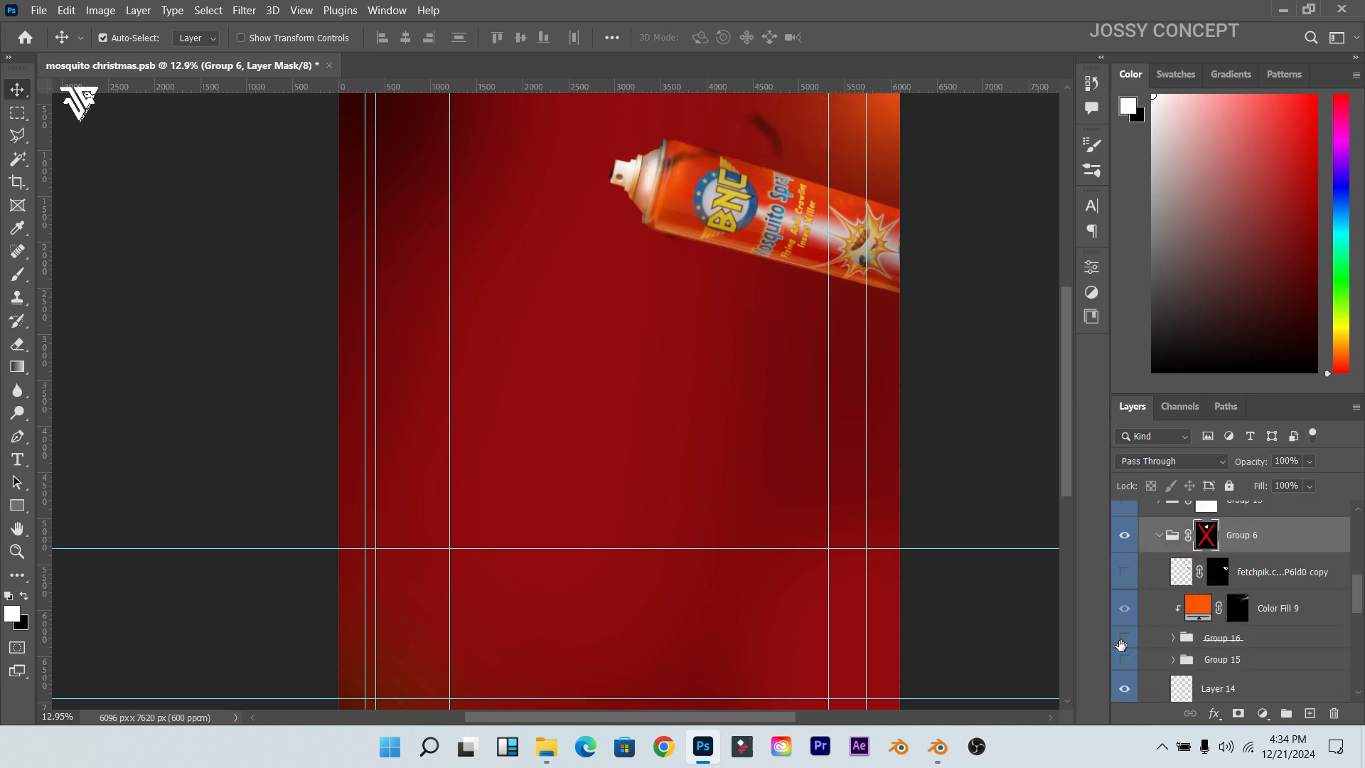
{"action": "scroll", "coordinate": [1123, 636], "scroll_direction": "down", "scroll_amount": 3}
{"action": "scroll", "coordinate": [1181, 605], "scroll_direction": "down", "scroll_amount": 5}
{"action": "scroll", "coordinate": [1181, 606], "scroll_direction": "up", "scroll_amount": 1}
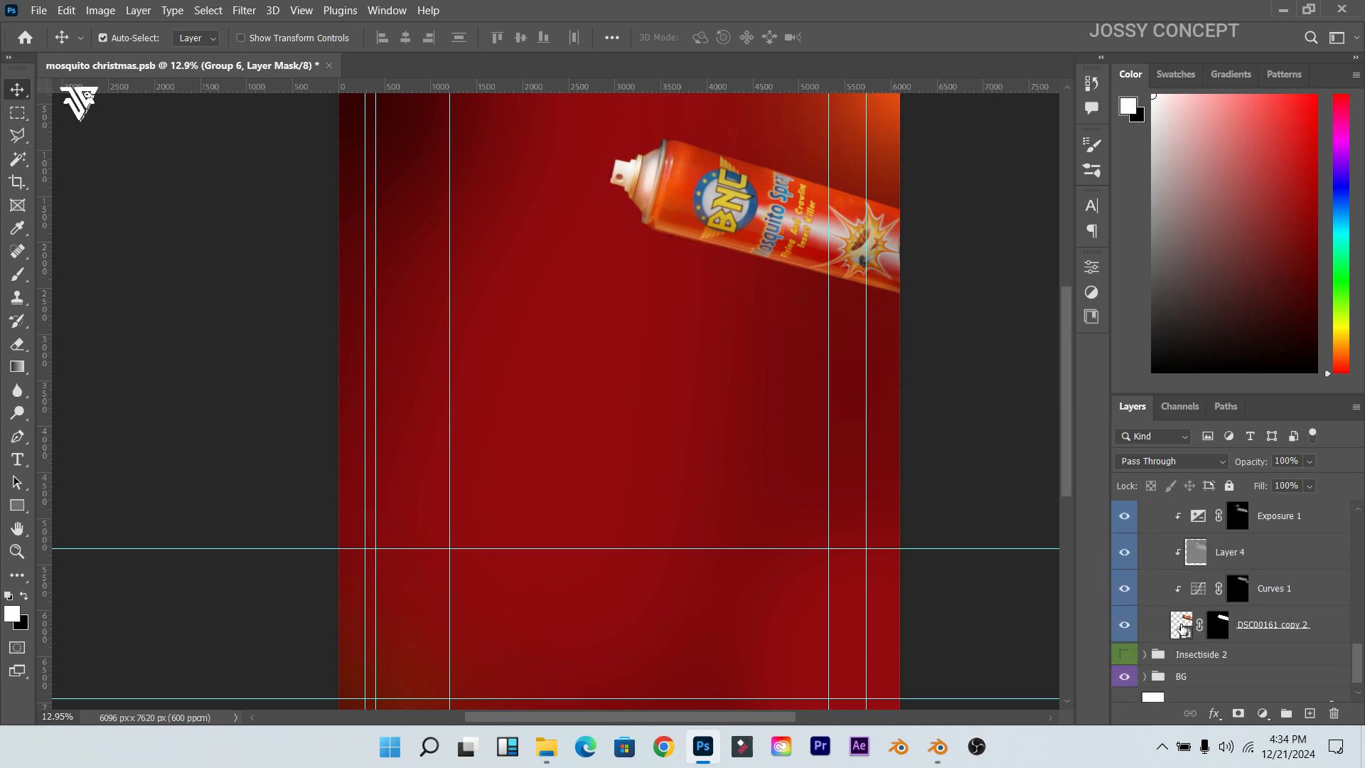
{"action": "left_click", "coordinate": [1182, 626]}
Step: Browse photos DSC00157 through DSC00162 in the 101MSDCF folder in File Explorer
{"action": "left_click", "coordinate": [449, 747]}
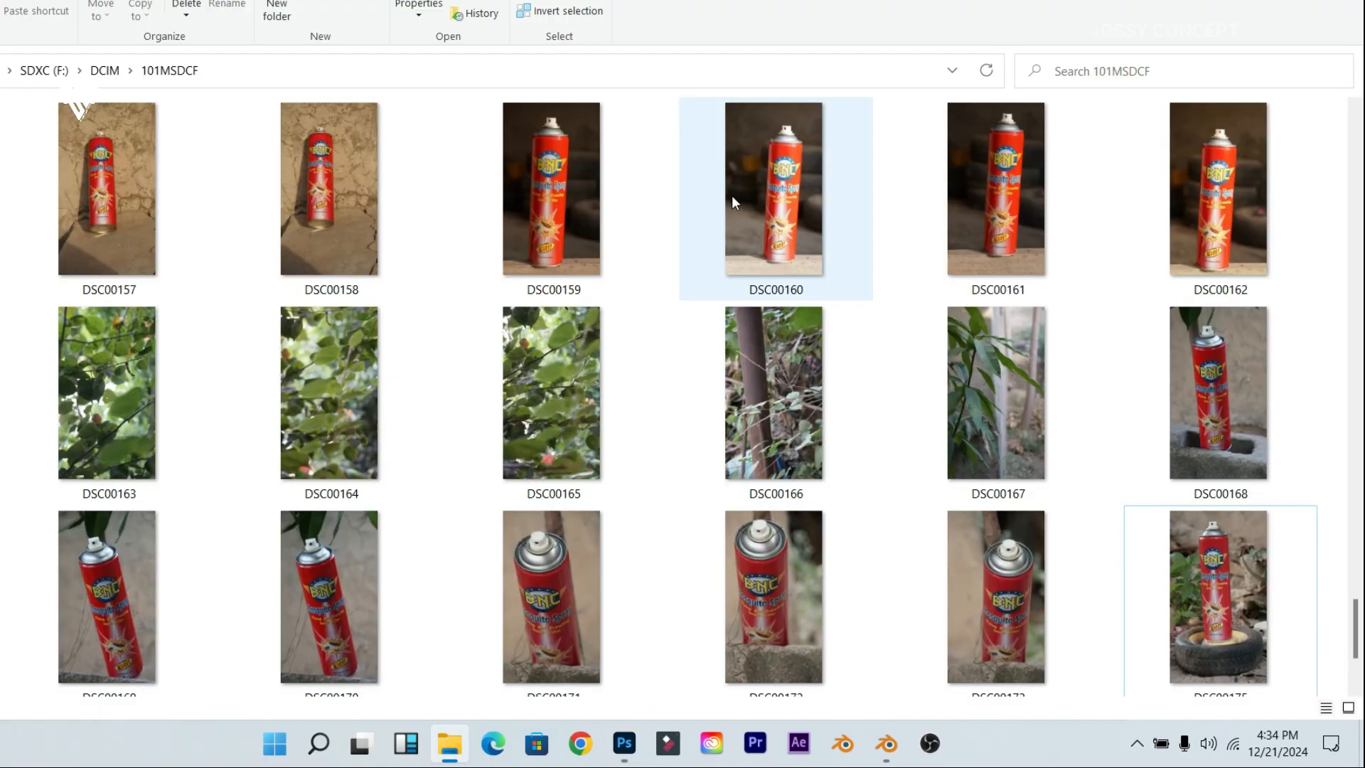
{"action": "left_click", "coordinate": [993, 207]}
{"action": "left_click", "coordinate": [1255, 220]}
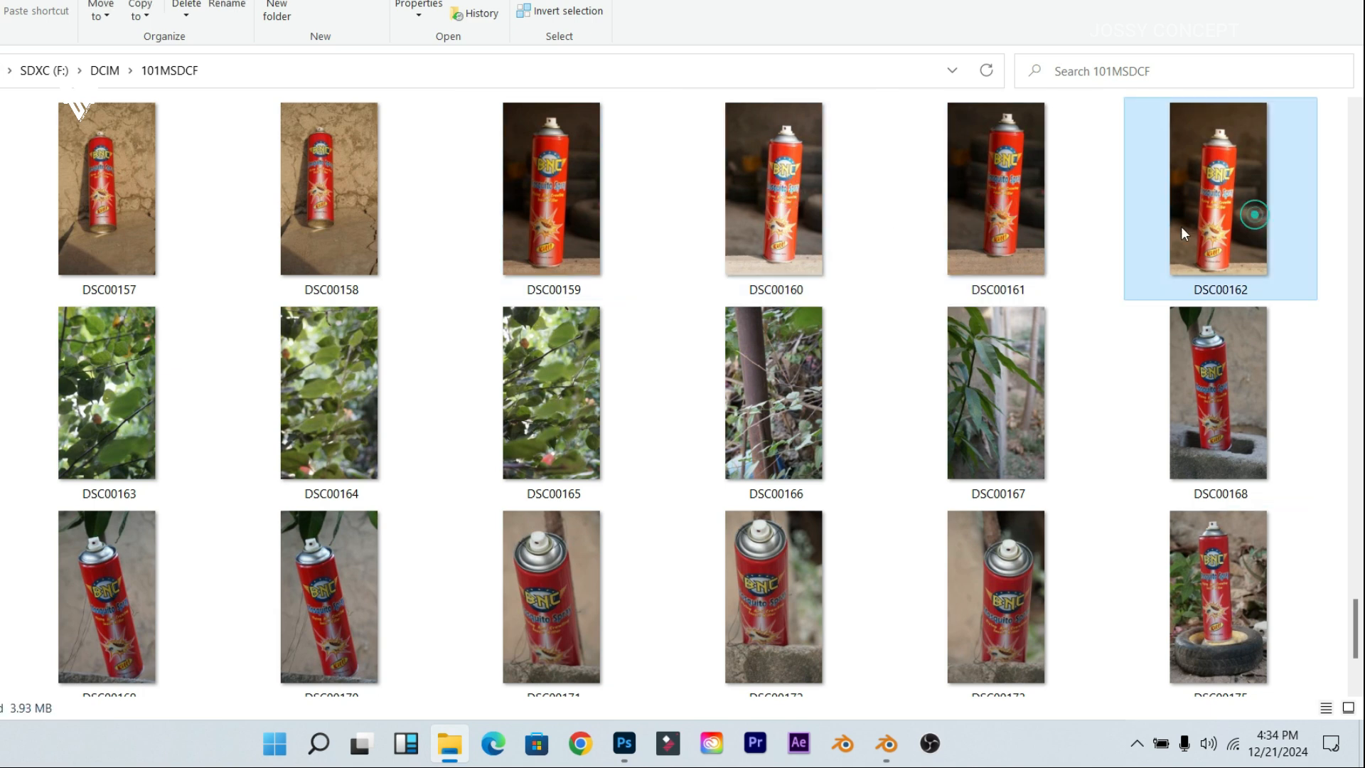
{"action": "left_click", "coordinate": [912, 235]}
{"action": "left_click", "coordinate": [765, 216]}
{"action": "left_click", "coordinate": [512, 171]}
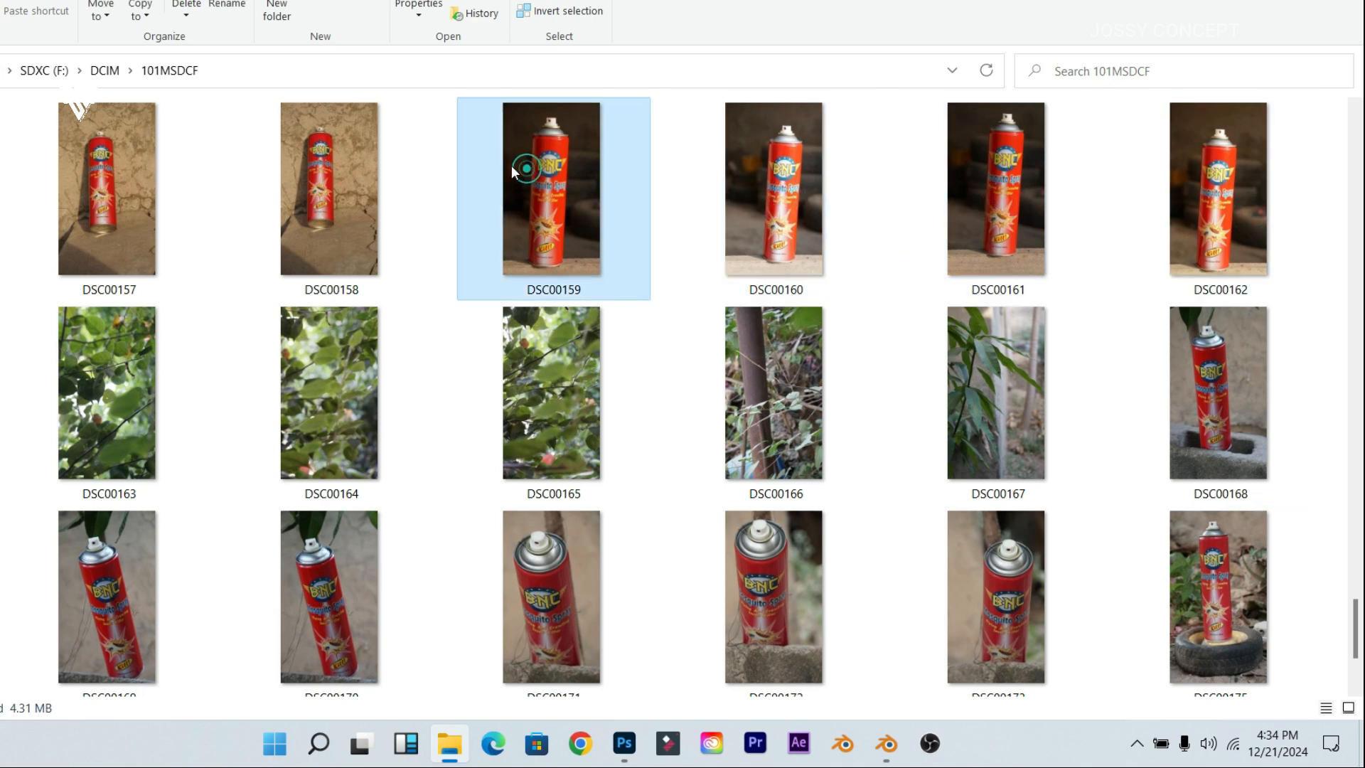
{"action": "left_click", "coordinate": [319, 174]}
{"action": "left_click", "coordinate": [125, 177]}
Step: Look through DSC00169 to DSC00175 and DSC00162, then return to Photoshop
{"action": "left_click", "coordinate": [105, 560]}
{"action": "left_click", "coordinate": [355, 566]}
{"action": "left_click", "coordinate": [572, 566]}
{"action": "left_click", "coordinate": [1045, 628]}
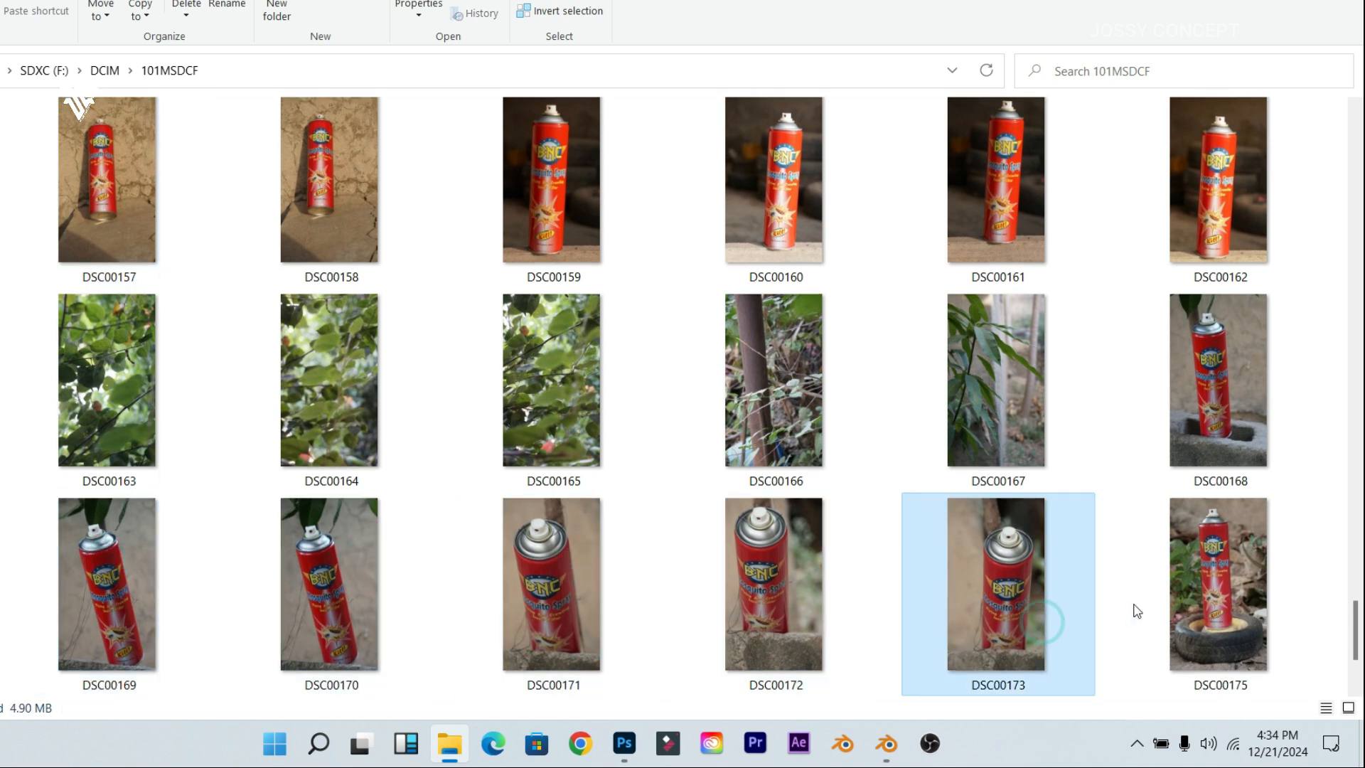
{"action": "left_click", "coordinate": [1132, 604]}
{"action": "left_click", "coordinate": [1184, 145]}
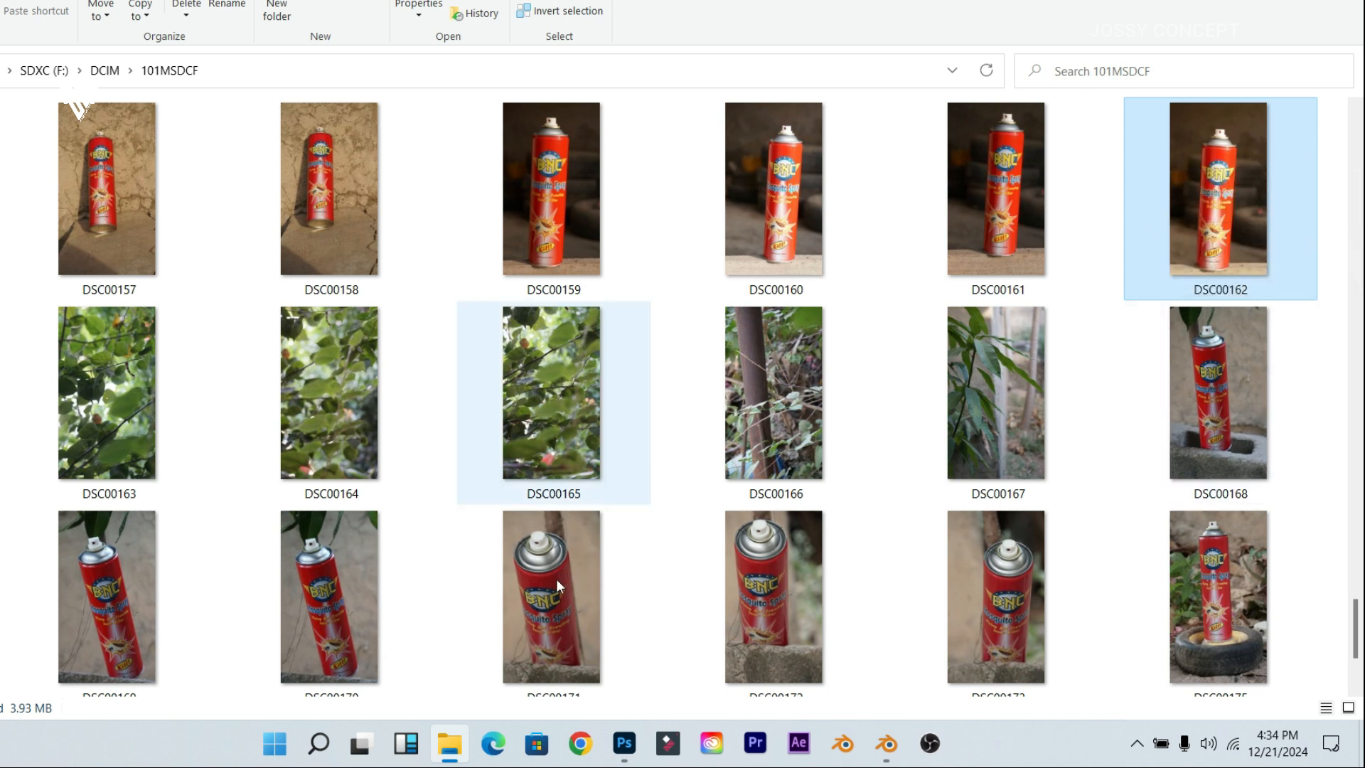
{"action": "left_click", "coordinate": [638, 742]}
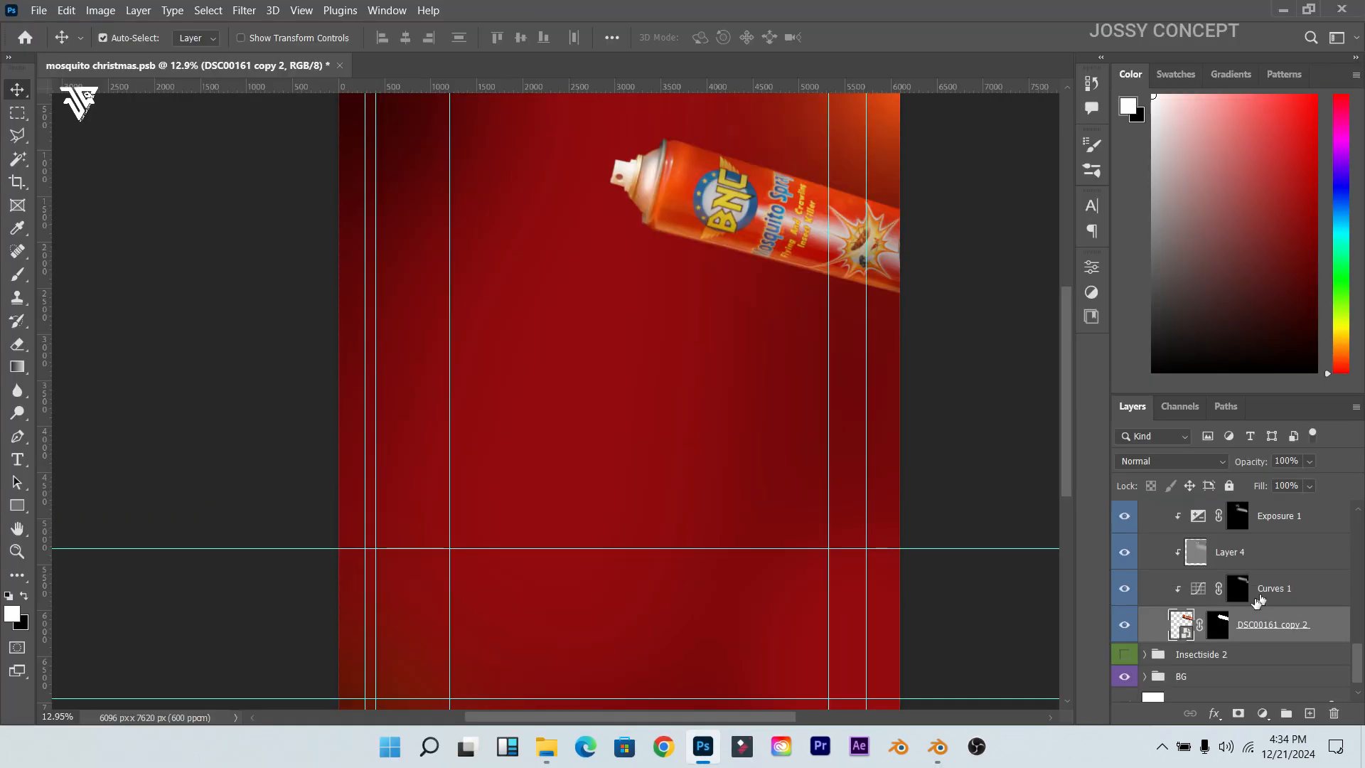
Step: Open the DSC00161 copy 2 smart object's contents, dismissing the save notice
{"action": "right_click", "coordinate": [1227, 630]}
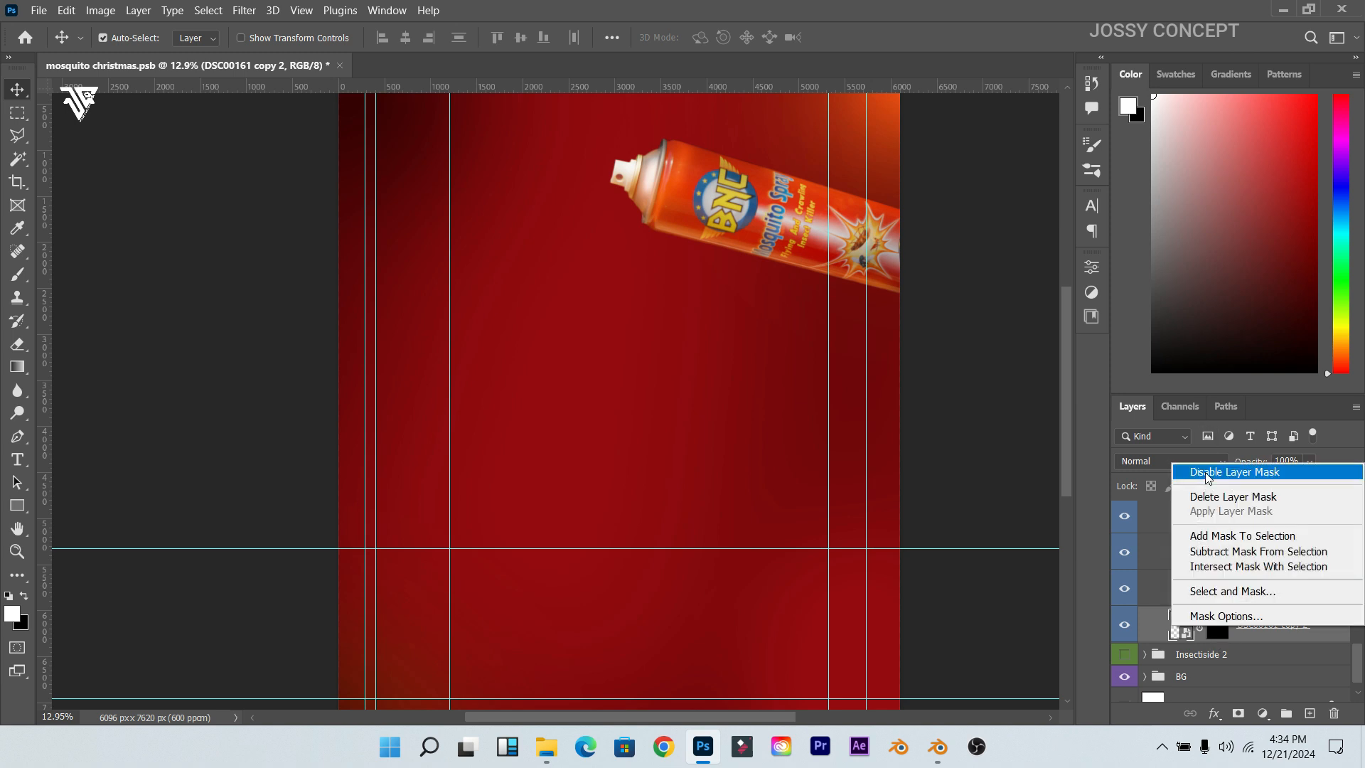
{"action": "left_click", "coordinate": [1178, 632]}
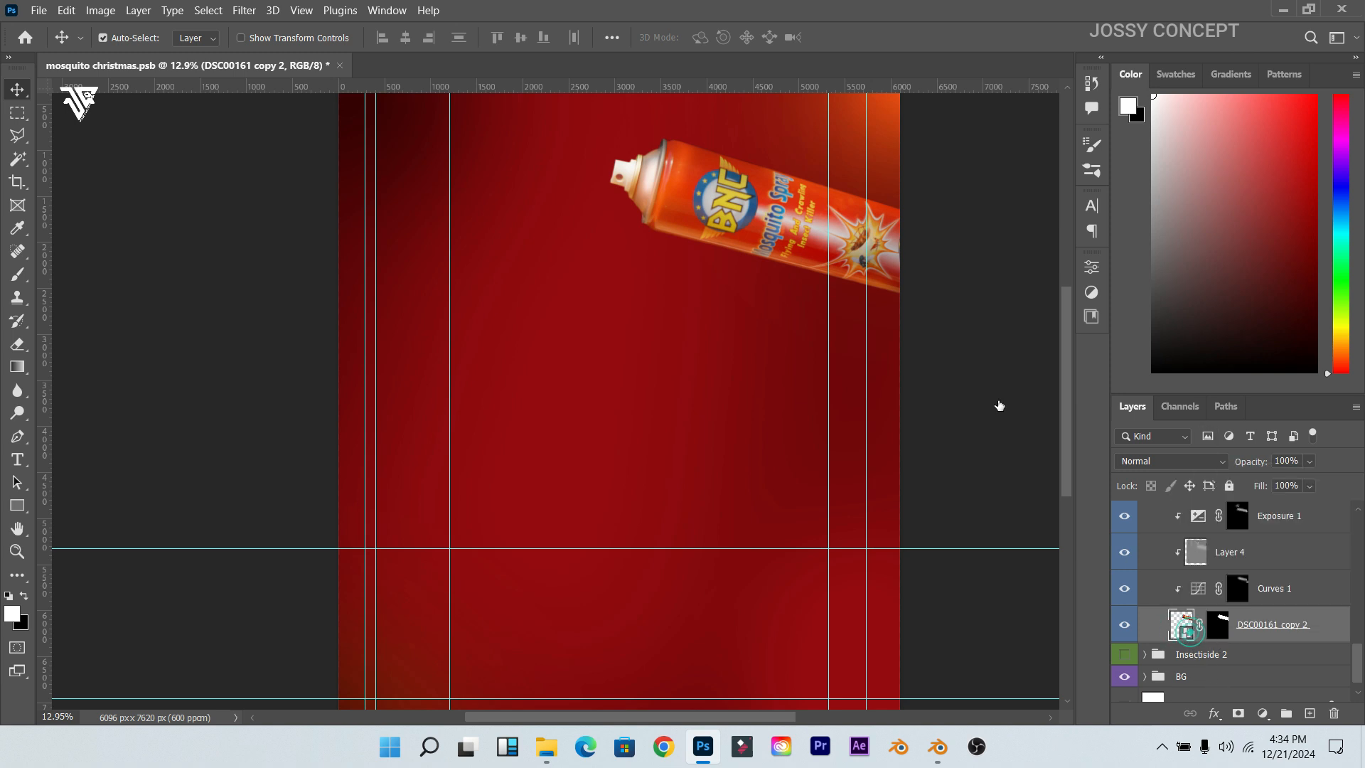
{"action": "double_click", "coordinate": [1178, 632]}
{"action": "left_click", "coordinate": [716, 319]}
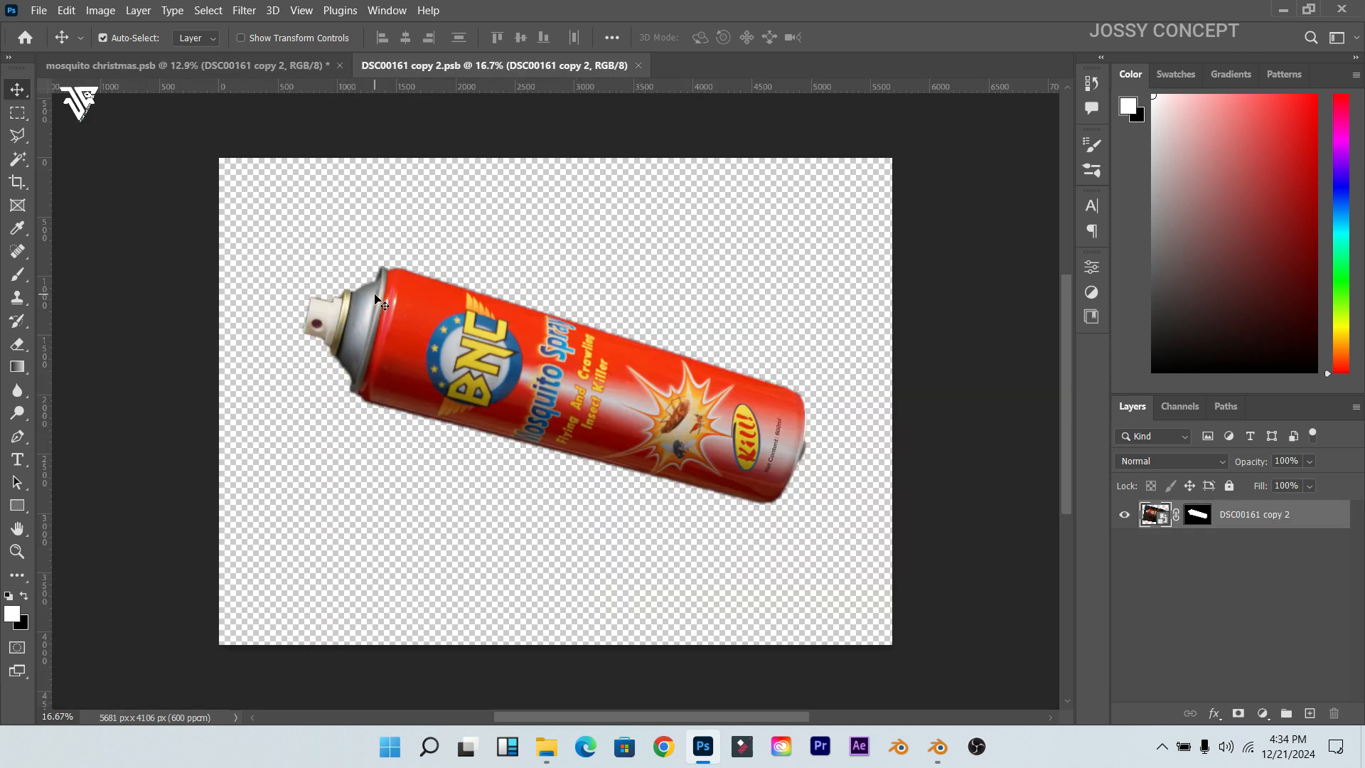
Step: Disable the can layer's mask to reveal the full photo
{"action": "scroll", "coordinate": [317, 254], "scroll_direction": "up", "scroll_amount": 2}
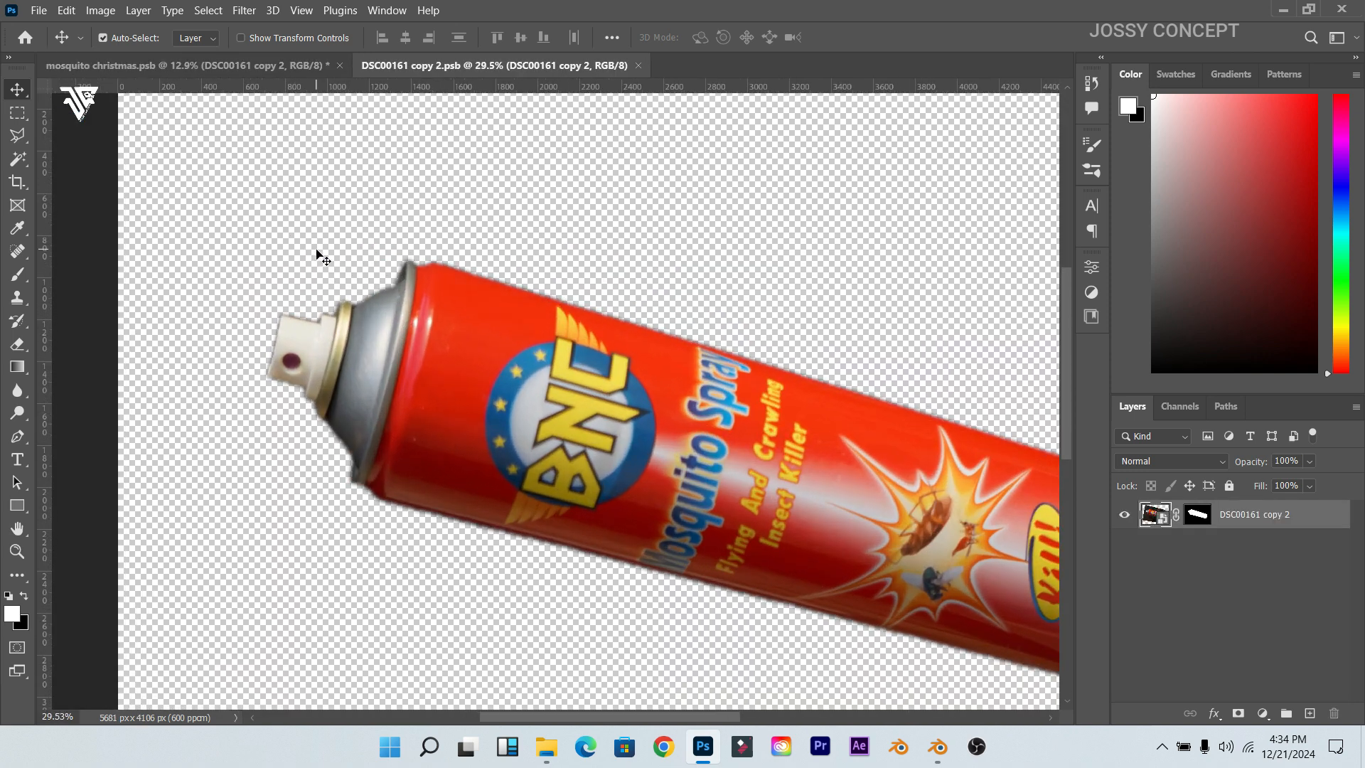
{"action": "scroll", "coordinate": [317, 256], "scroll_direction": "up", "scroll_amount": 1}
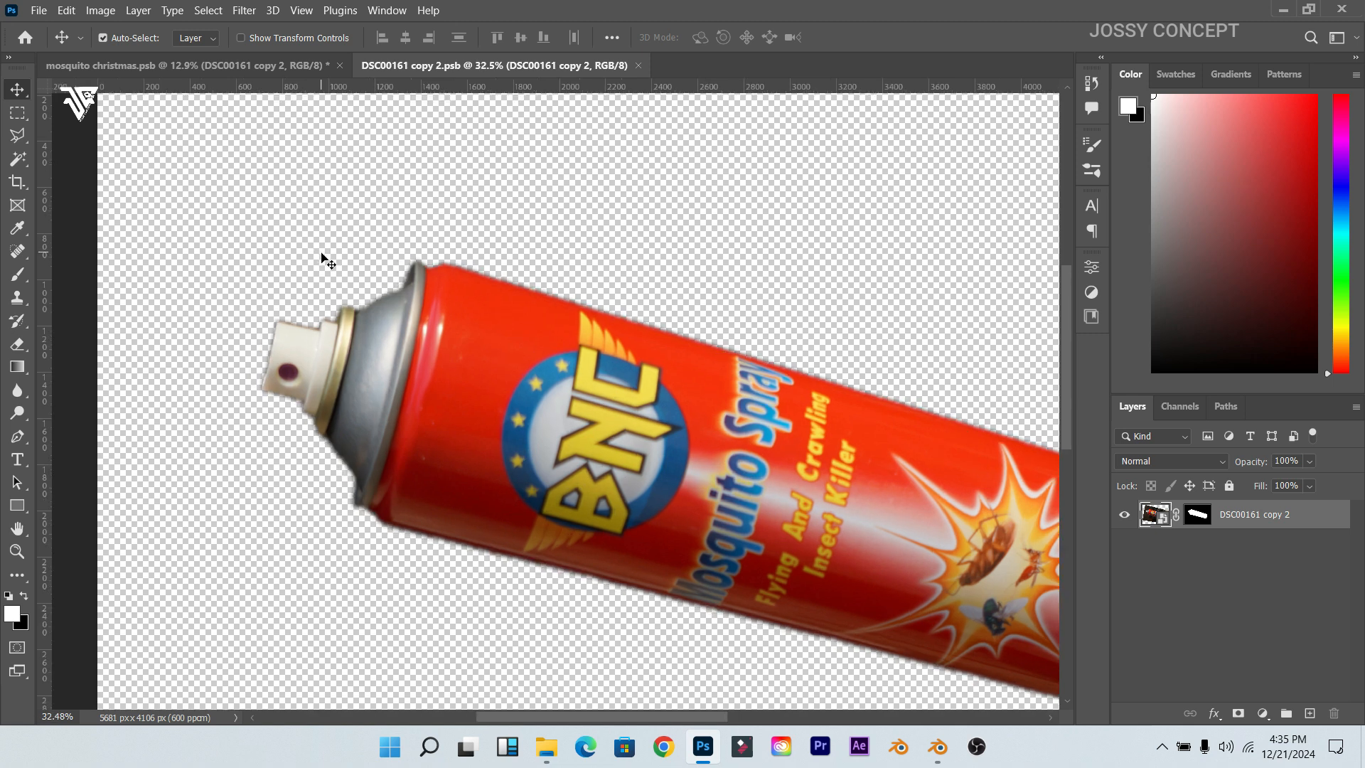
{"action": "scroll", "coordinate": [322, 255], "scroll_direction": "down", "scroll_amount": 3}
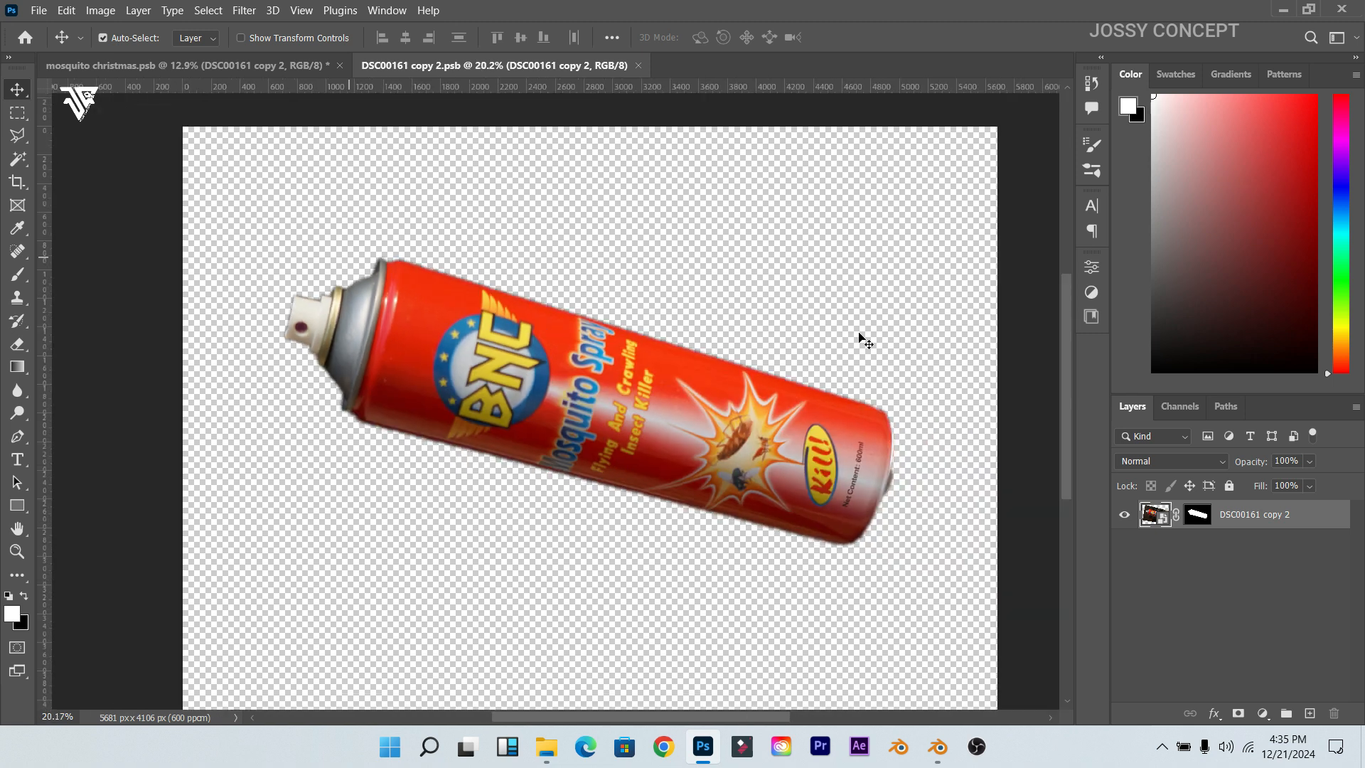
{"action": "left_click", "coordinate": [1206, 519]}
{"action": "right_click", "coordinate": [1207, 518]}
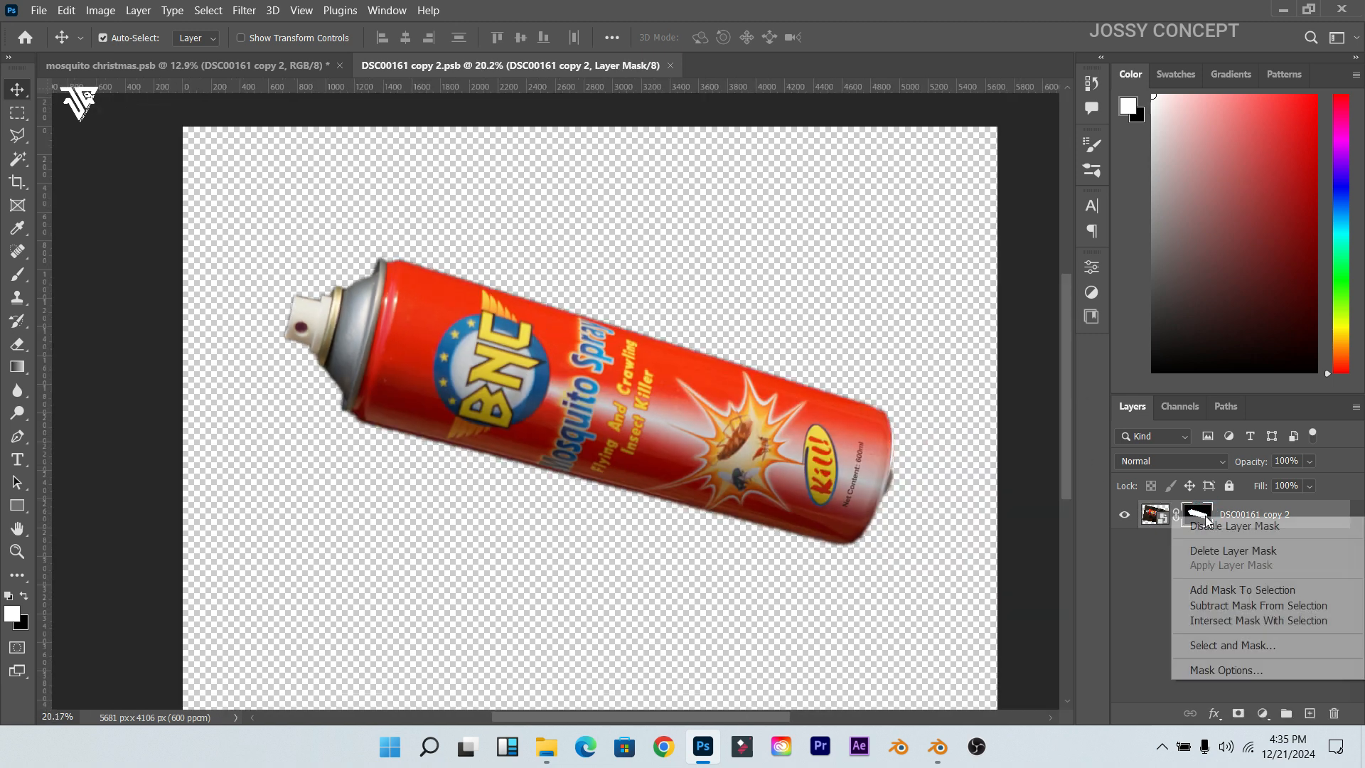
{"action": "left_click", "coordinate": [1229, 523]}
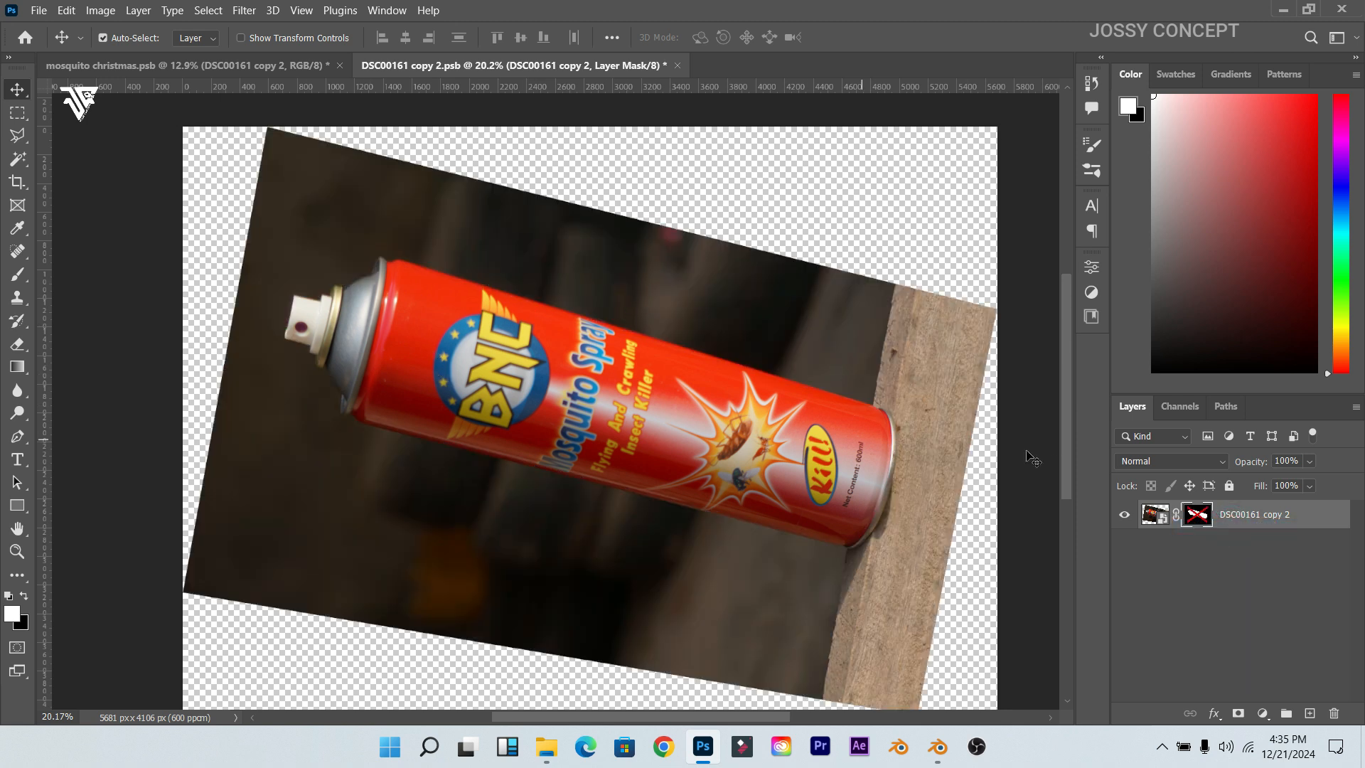
{"action": "left_click", "coordinate": [1157, 515]}
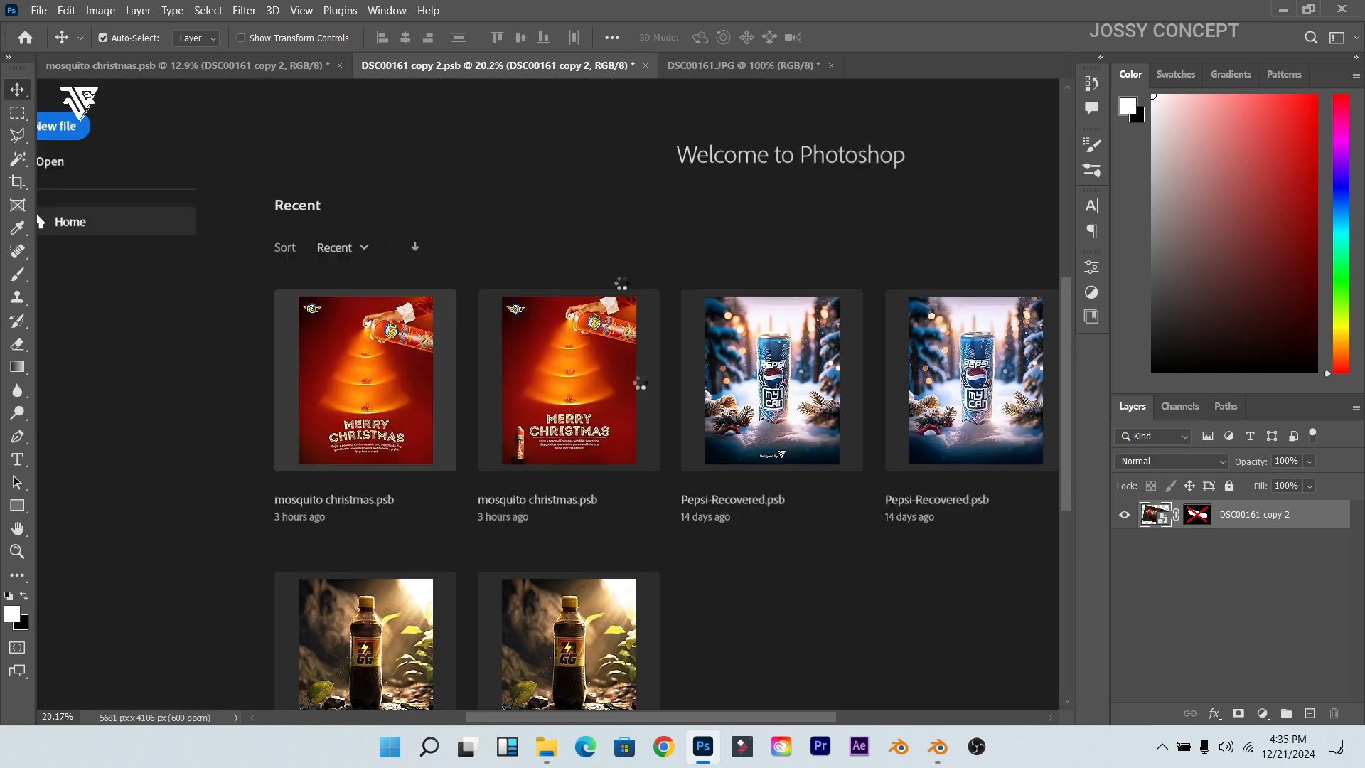
Step: Close DSC00161.JPG and DSC00161 copy 2.psb without saving changes
{"action": "scroll", "coordinate": [571, 217], "scroll_direction": "up", "scroll_amount": 5}
{"action": "scroll", "coordinate": [666, 287], "scroll_direction": "up", "scroll_amount": 3}
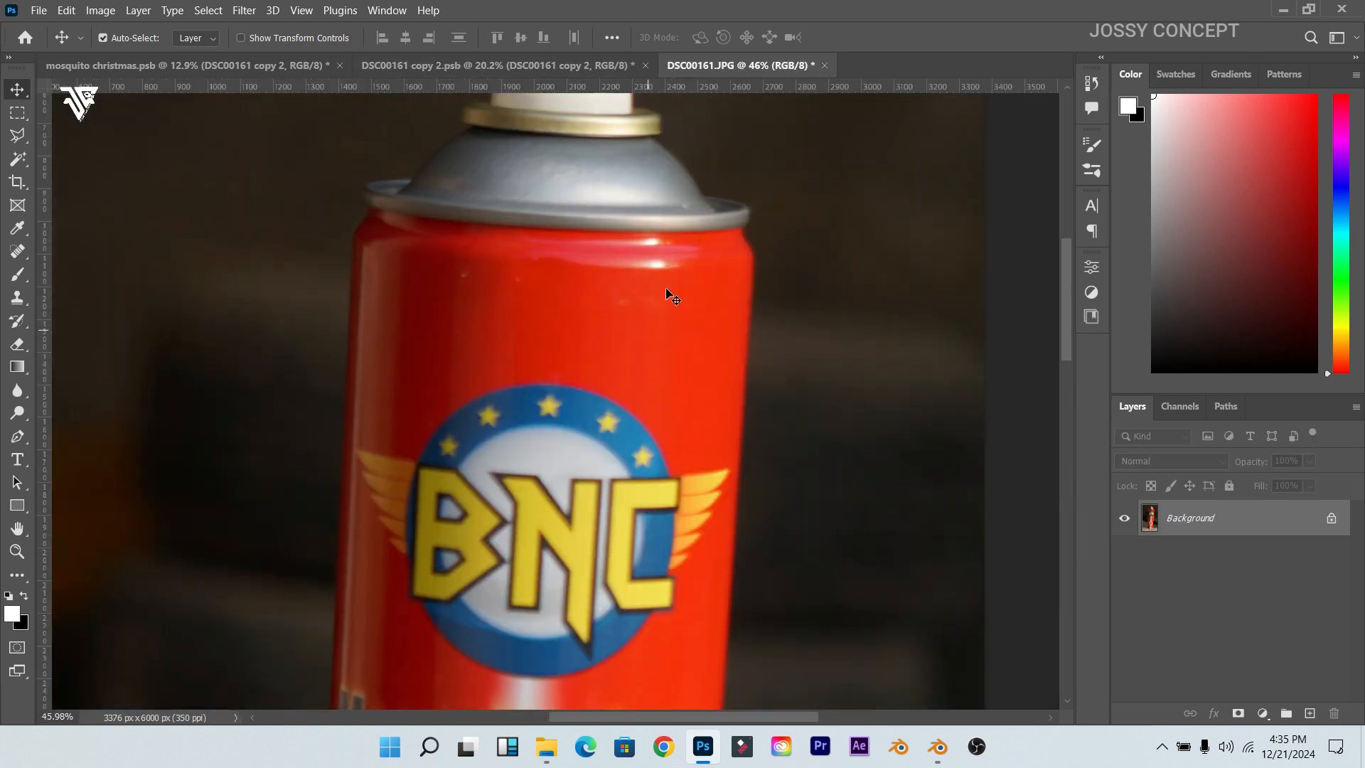
{"action": "scroll", "coordinate": [658, 297], "scroll_direction": "down", "scroll_amount": 5}
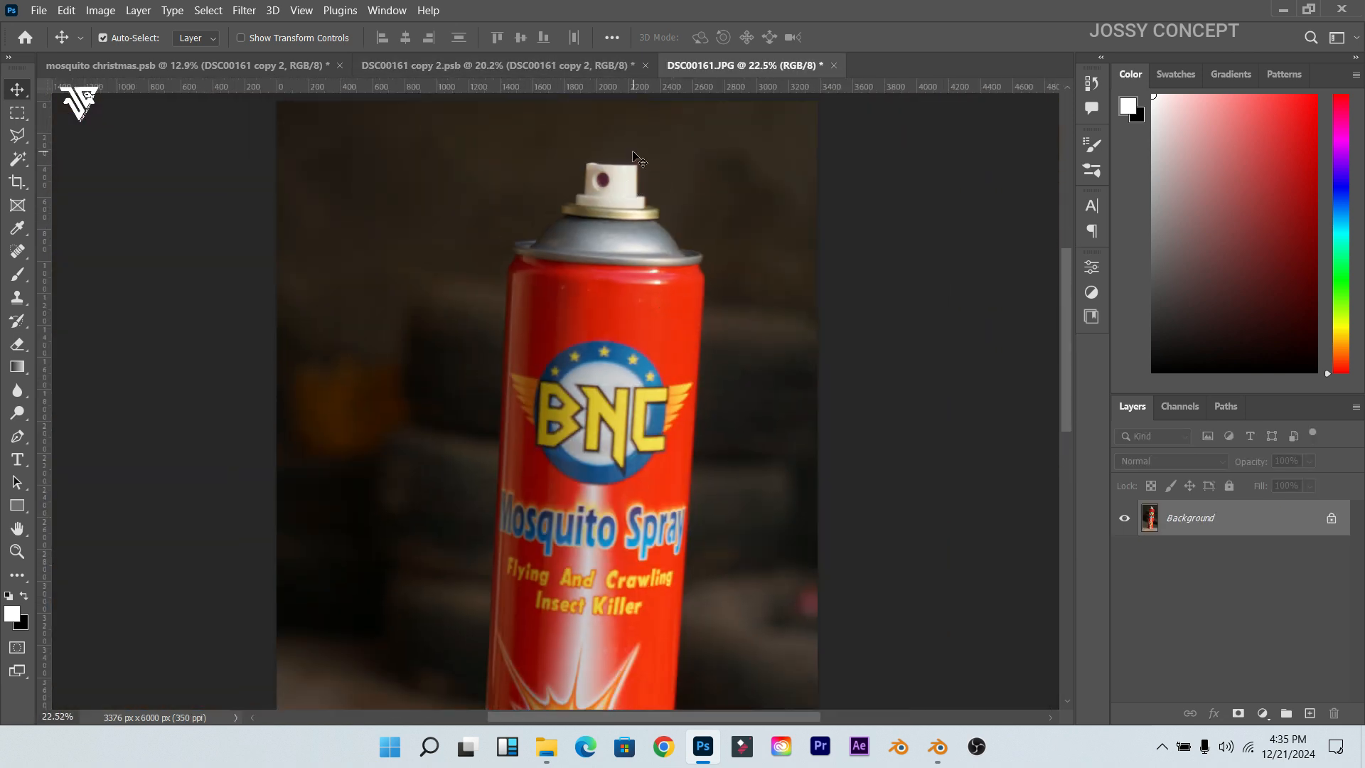
{"action": "scroll", "coordinate": [633, 158], "scroll_direction": "down", "scroll_amount": 2}
{"action": "left_click", "coordinate": [833, 65]}
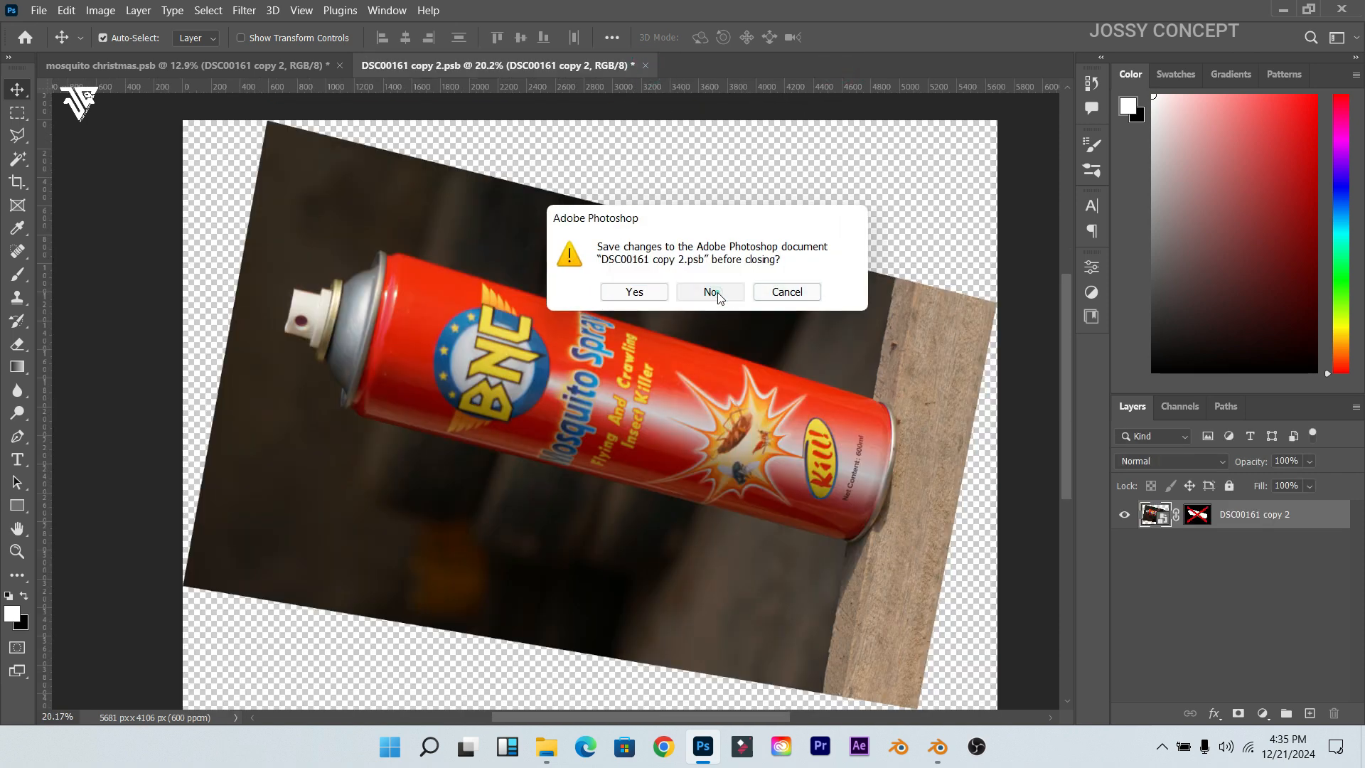
{"action": "left_click", "coordinate": [713, 292]}
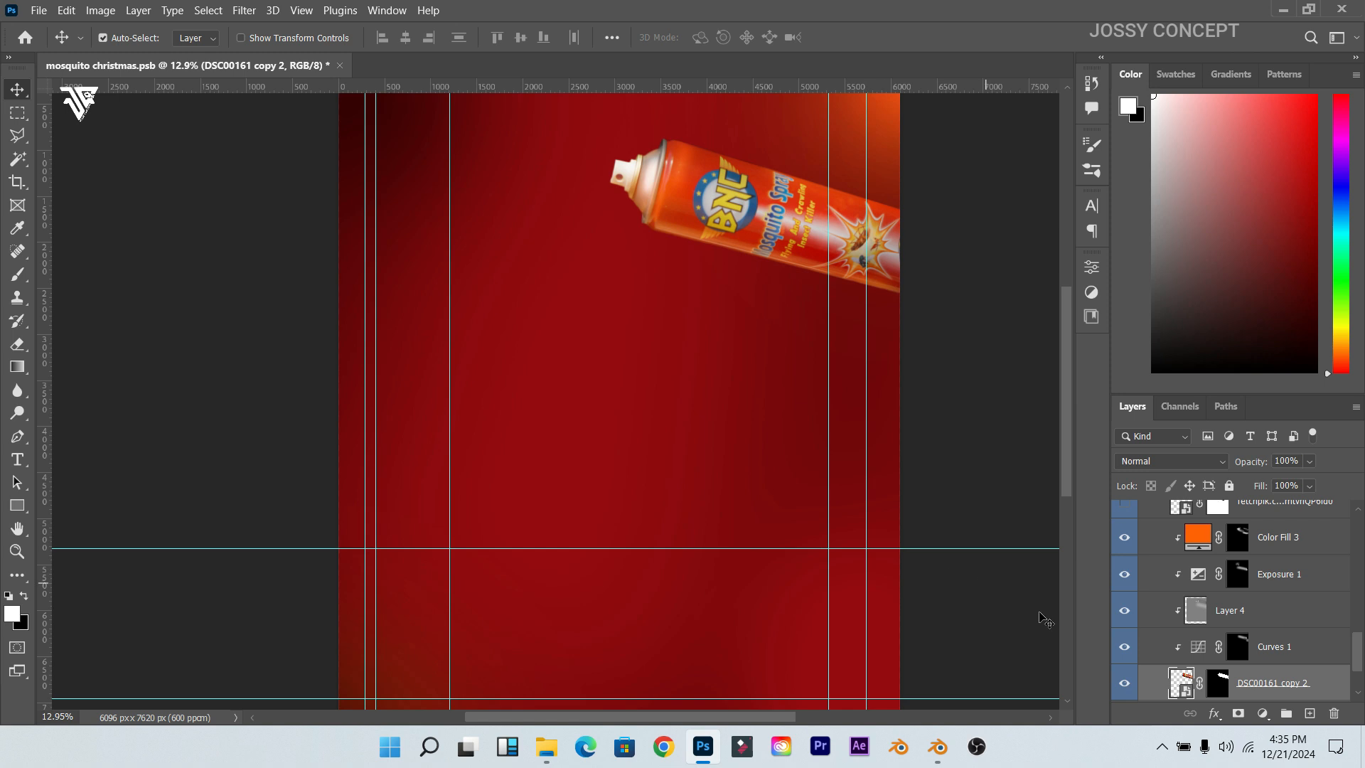
Step: Hide and re-show Color Fill 3, Exposure 1, Curves 1 and Layer 4 to compare the can, then select Layer 4
{"action": "left_click_drag", "start_coordinate": [1123, 538], "coordinate": [1122, 611]}
{"action": "left_click", "coordinate": [1124, 643]}
{"action": "left_click", "coordinate": [1125, 644]}
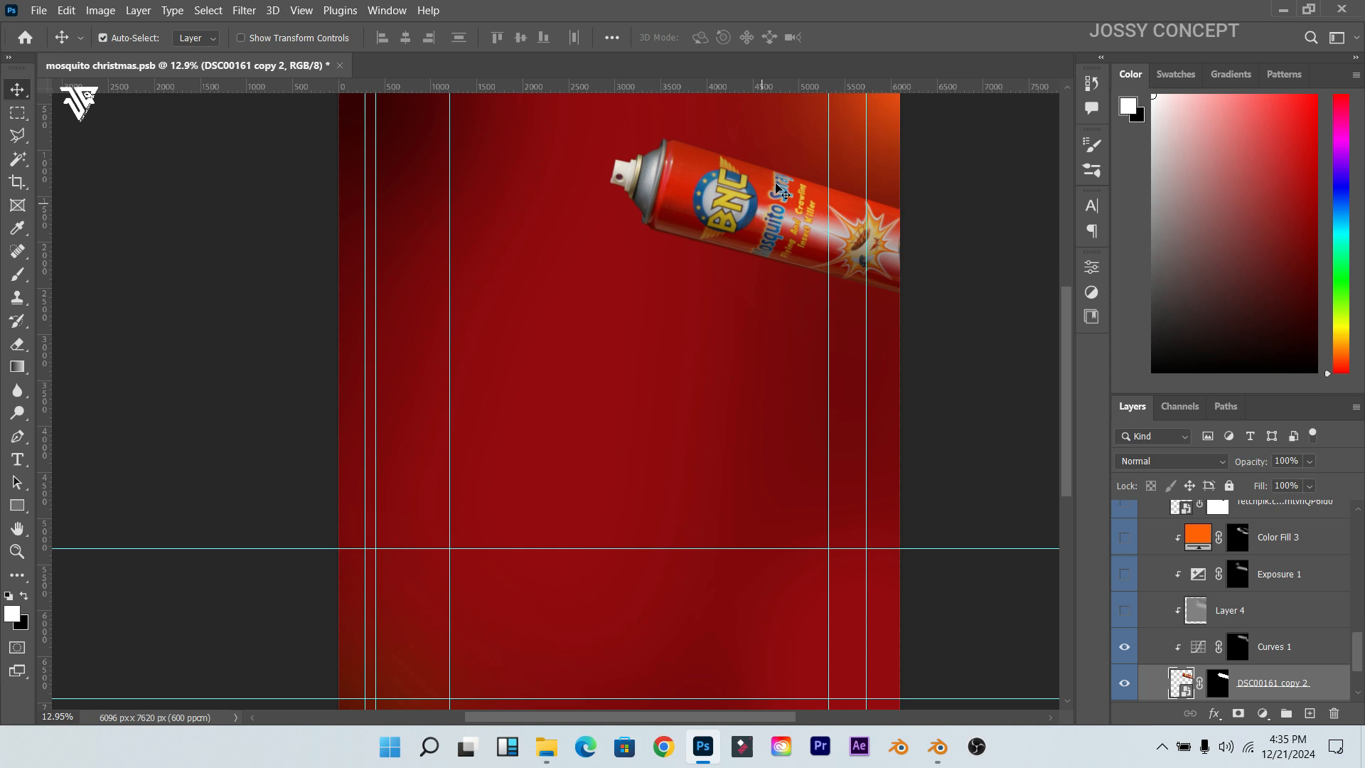
{"action": "left_click", "coordinate": [1124, 610]}
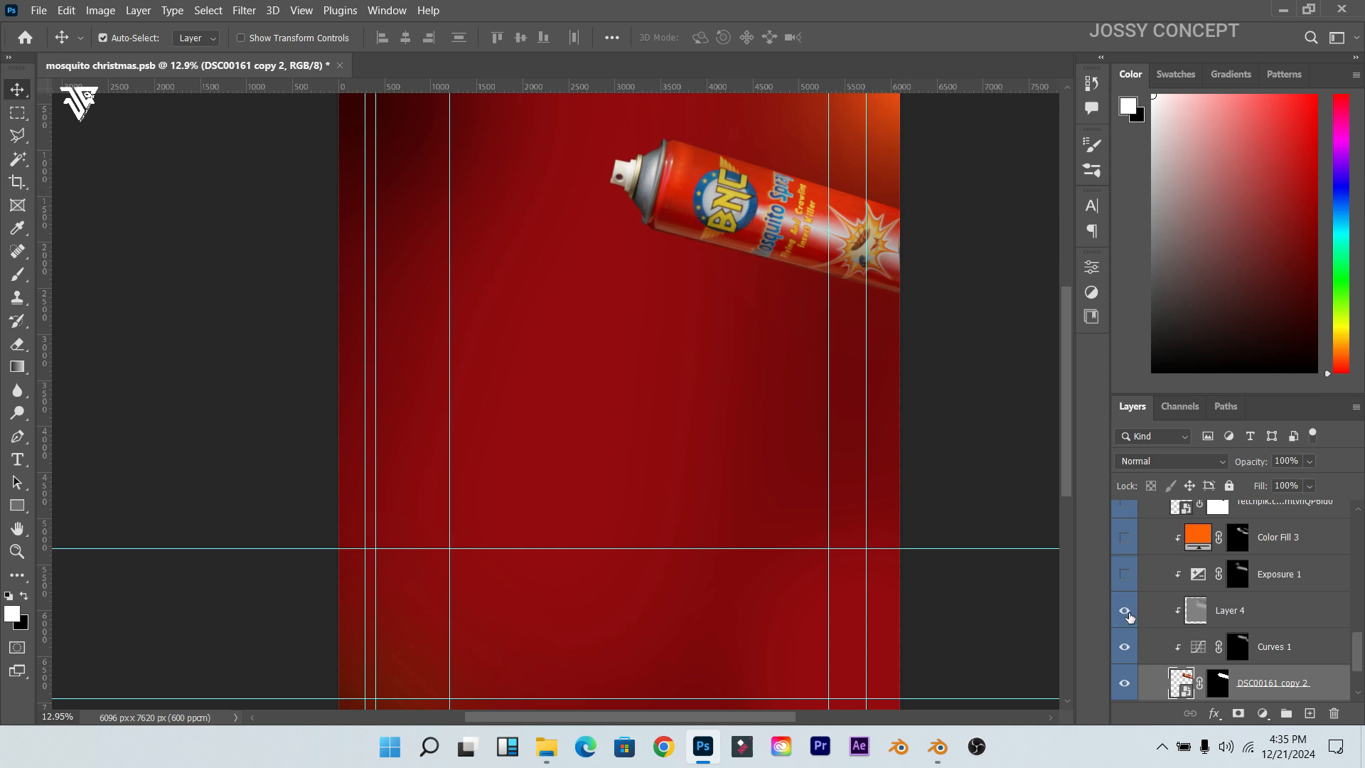
{"action": "left_click", "coordinate": [1232, 617]}
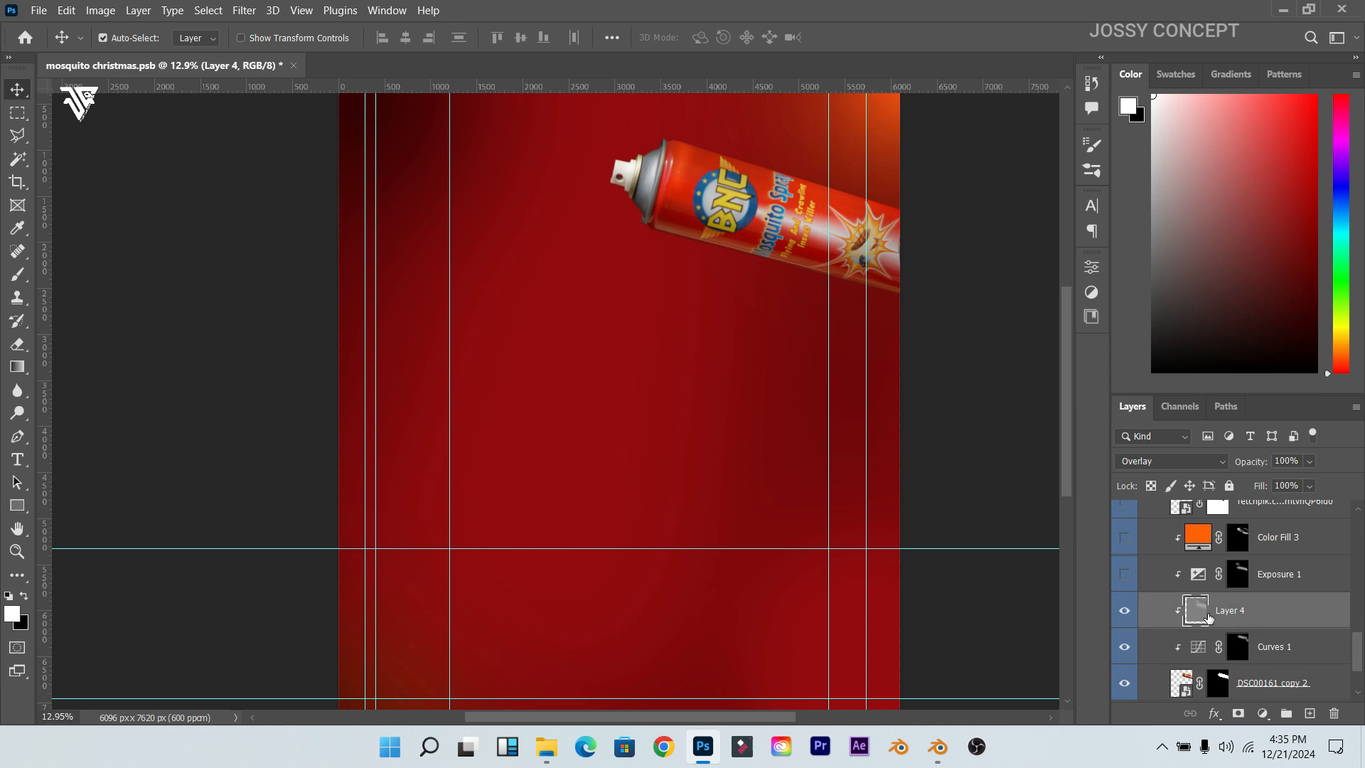
Step: Fill Layer 4 with 50% gray and keep its Overlay blend mode
{"action": "key", "text": "shift+F5"}
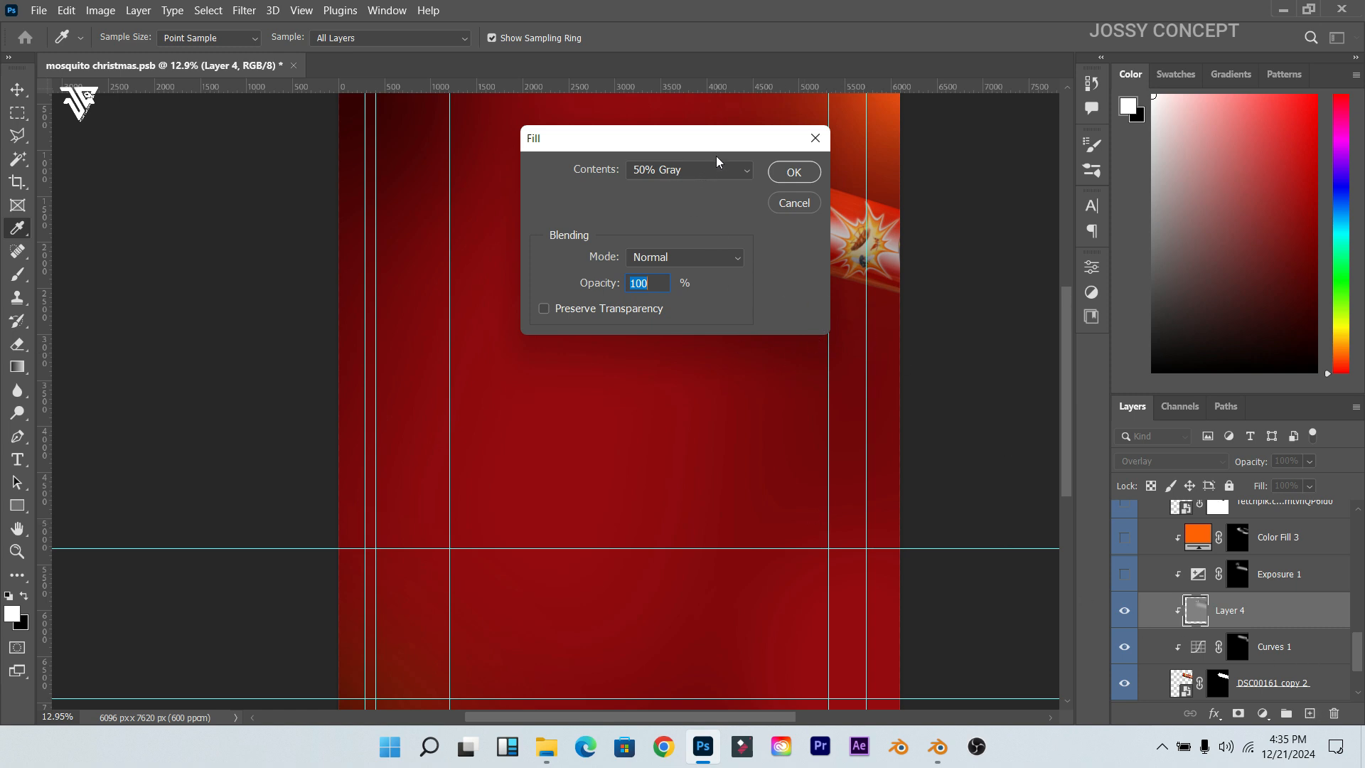
{"action": "left_click", "coordinate": [793, 173]}
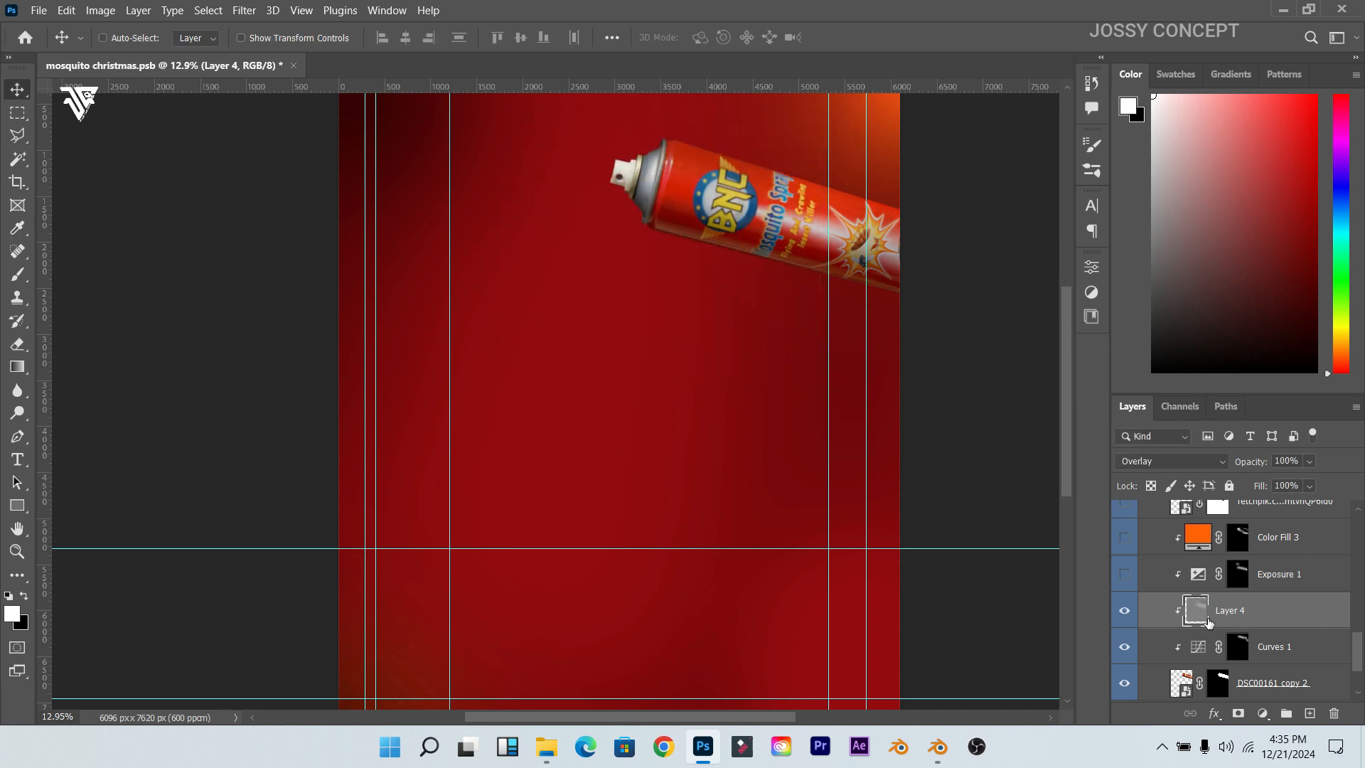
{"action": "left_click", "coordinate": [1170, 463]}
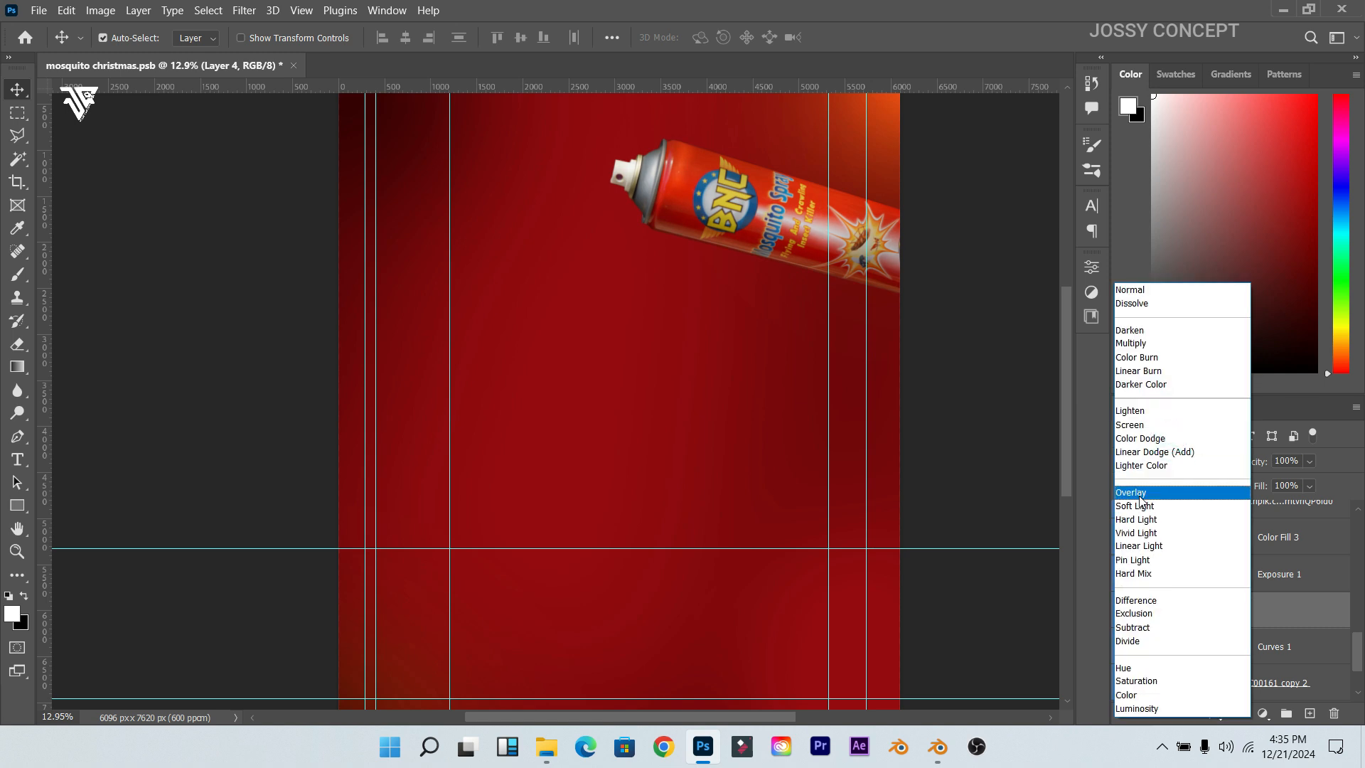
{"action": "left_click", "coordinate": [1137, 492]}
Step: Turn the Exposure 1 adjustment back on and select it
{"action": "scroll", "coordinate": [1142, 600], "scroll_direction": "up", "scroll_amount": 1}
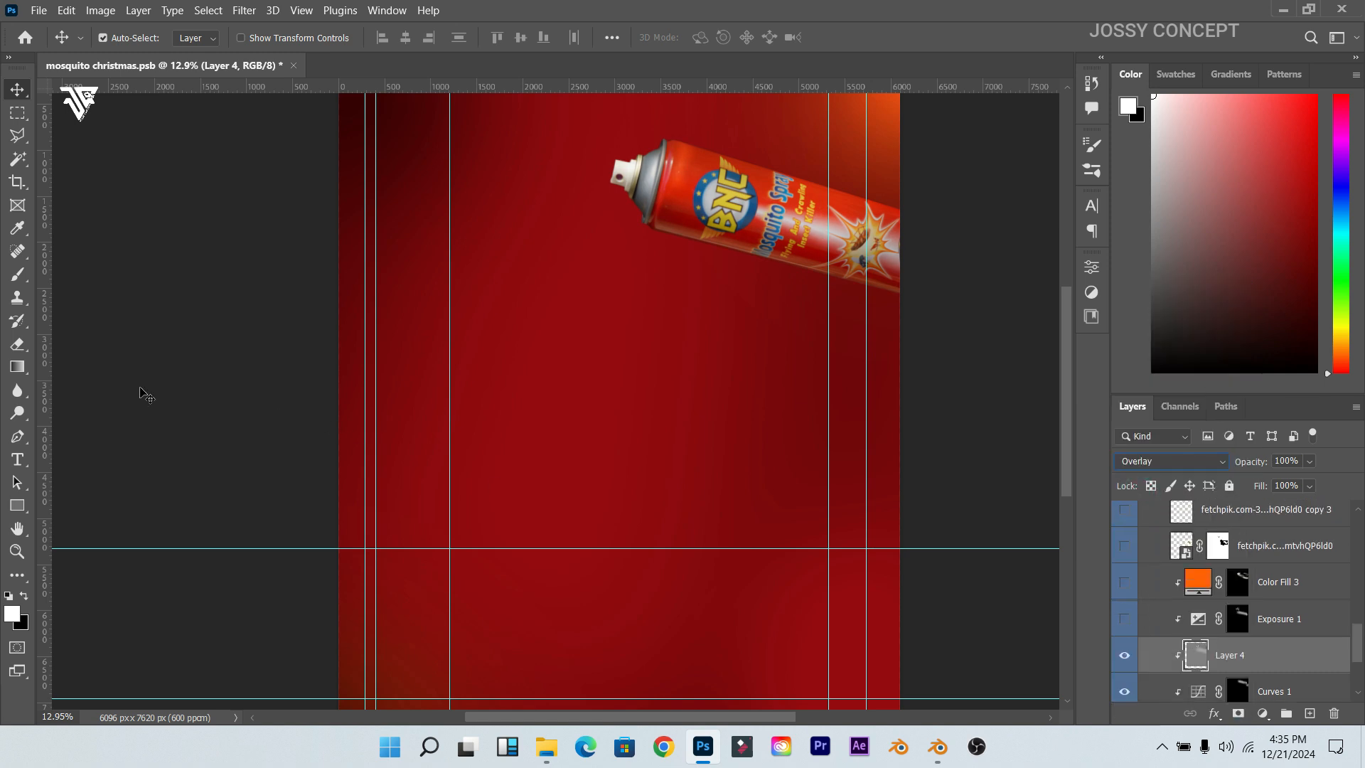
{"action": "left_click", "coordinate": [17, 412]}
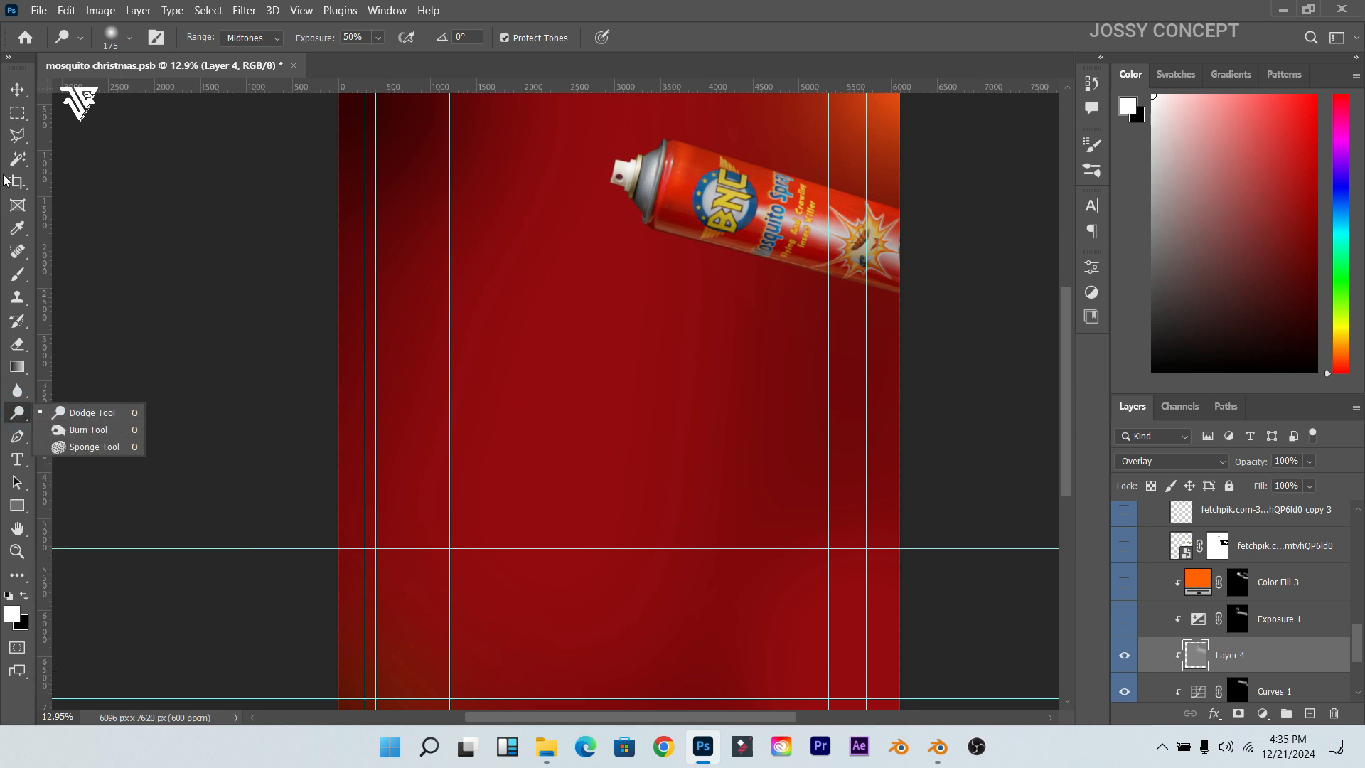
{"action": "left_click", "coordinate": [17, 89]}
{"action": "left_click", "coordinate": [1124, 619]}
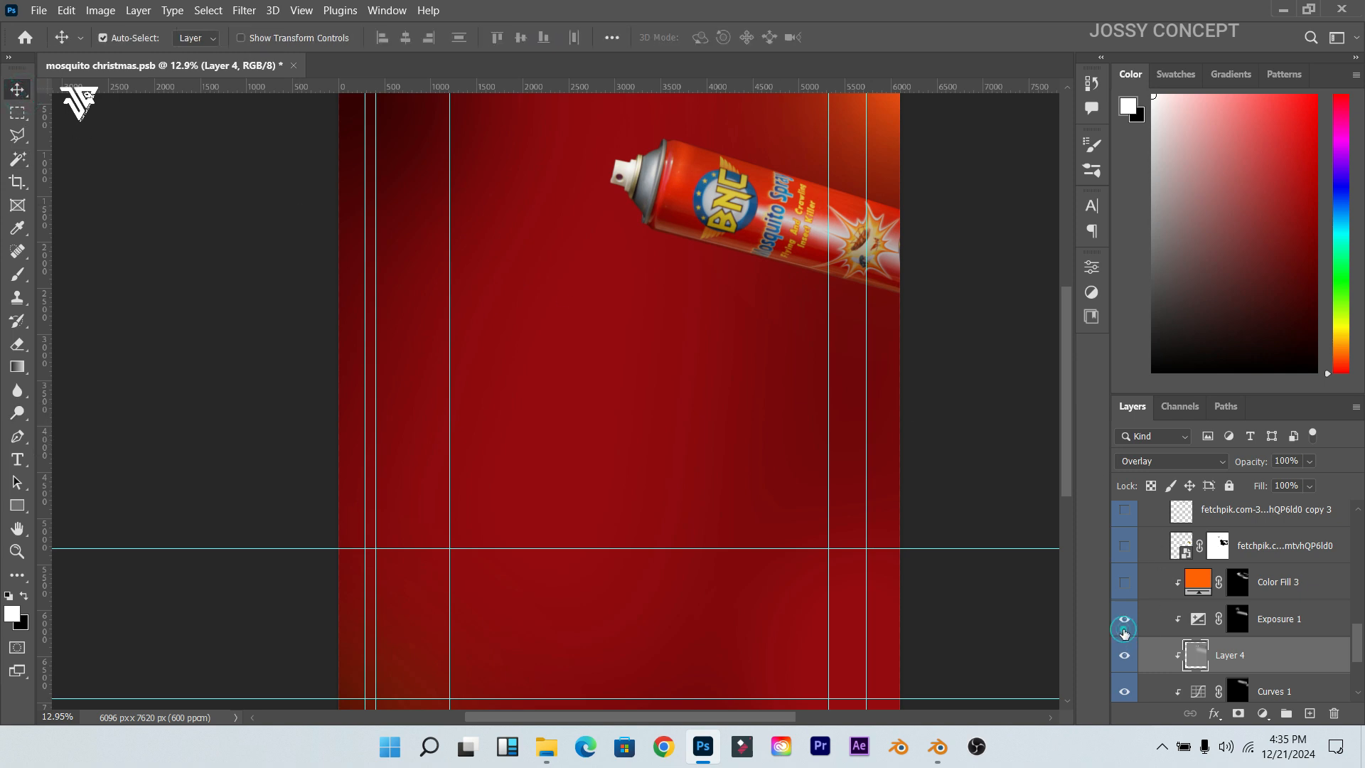
{"action": "left_click", "coordinate": [1191, 620]}
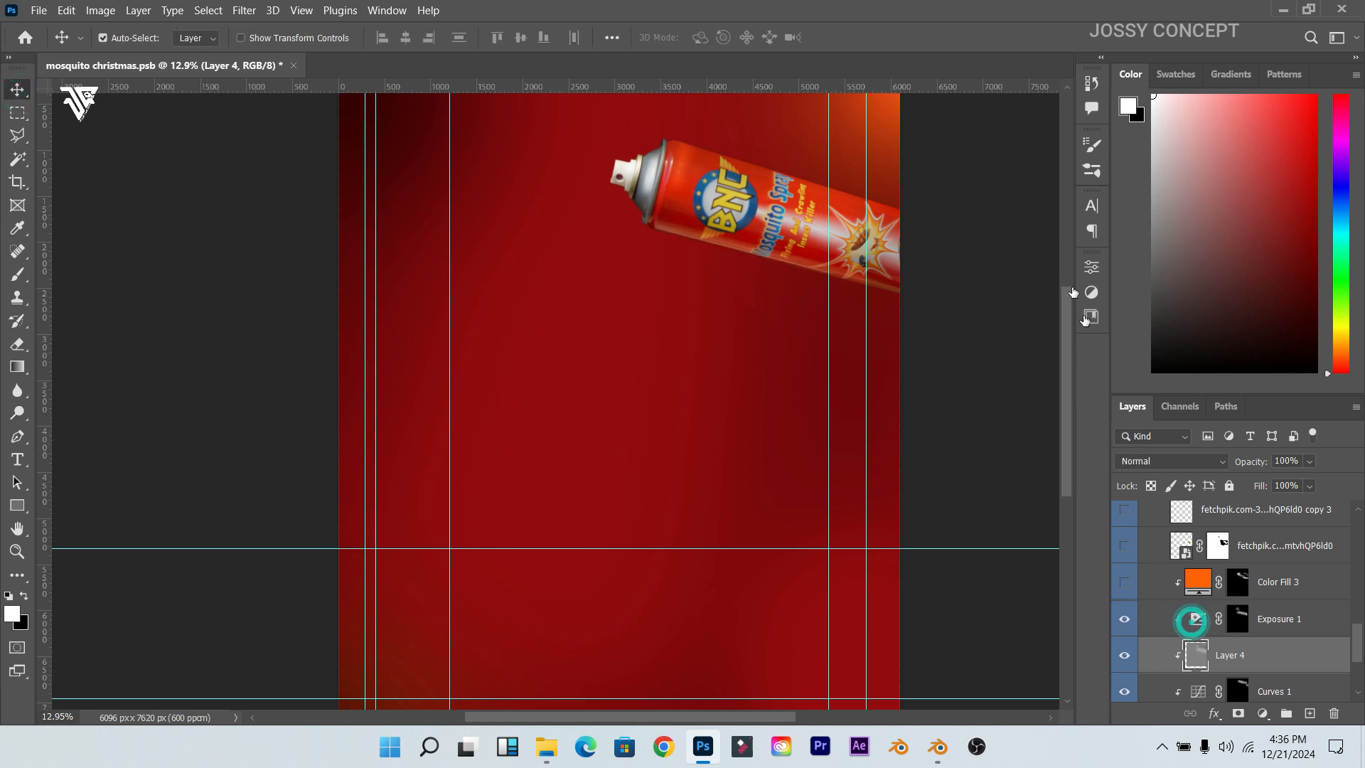
Step: Open Exposure 1's properties and raise the panel divider to enlarge the layer list
{"action": "left_click", "coordinate": [1092, 269]}
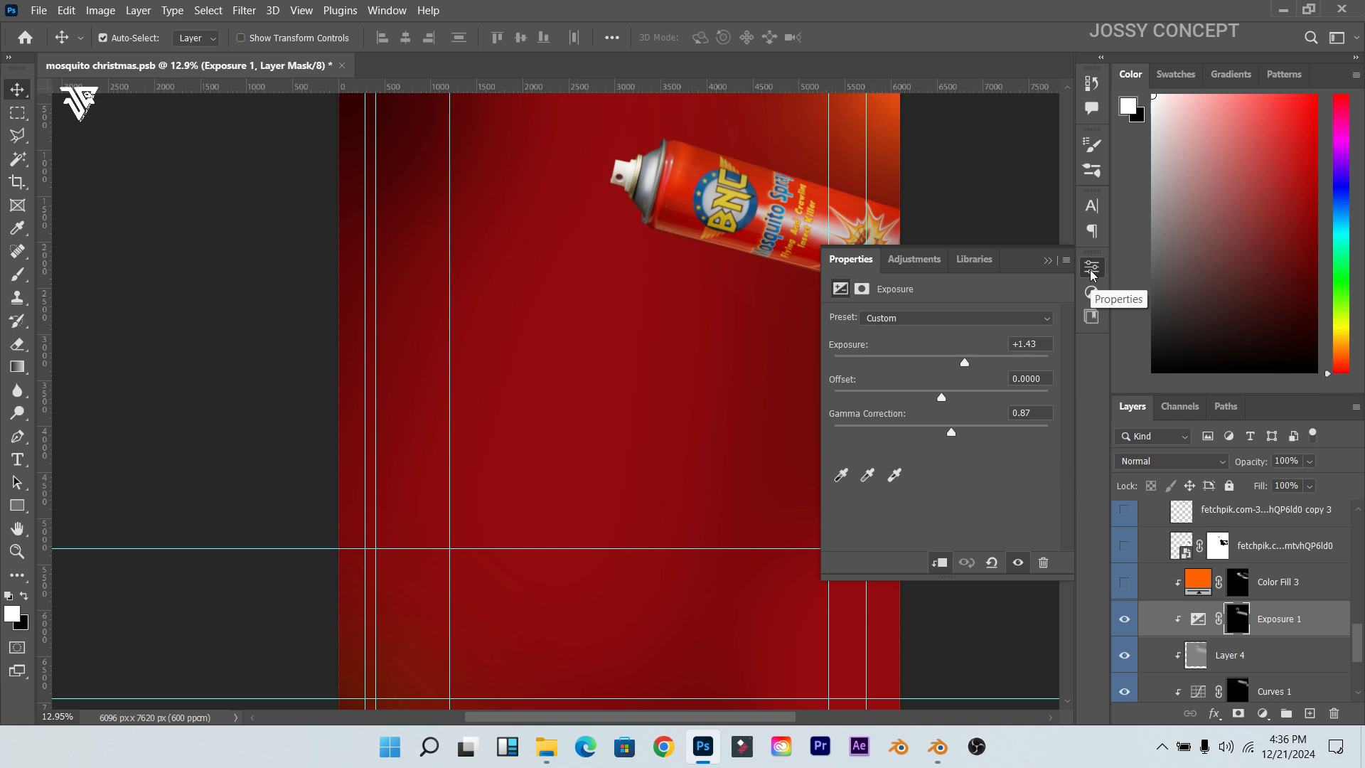
{"action": "left_click", "coordinate": [1356, 77]}
{"action": "left_click", "coordinate": [1356, 79]}
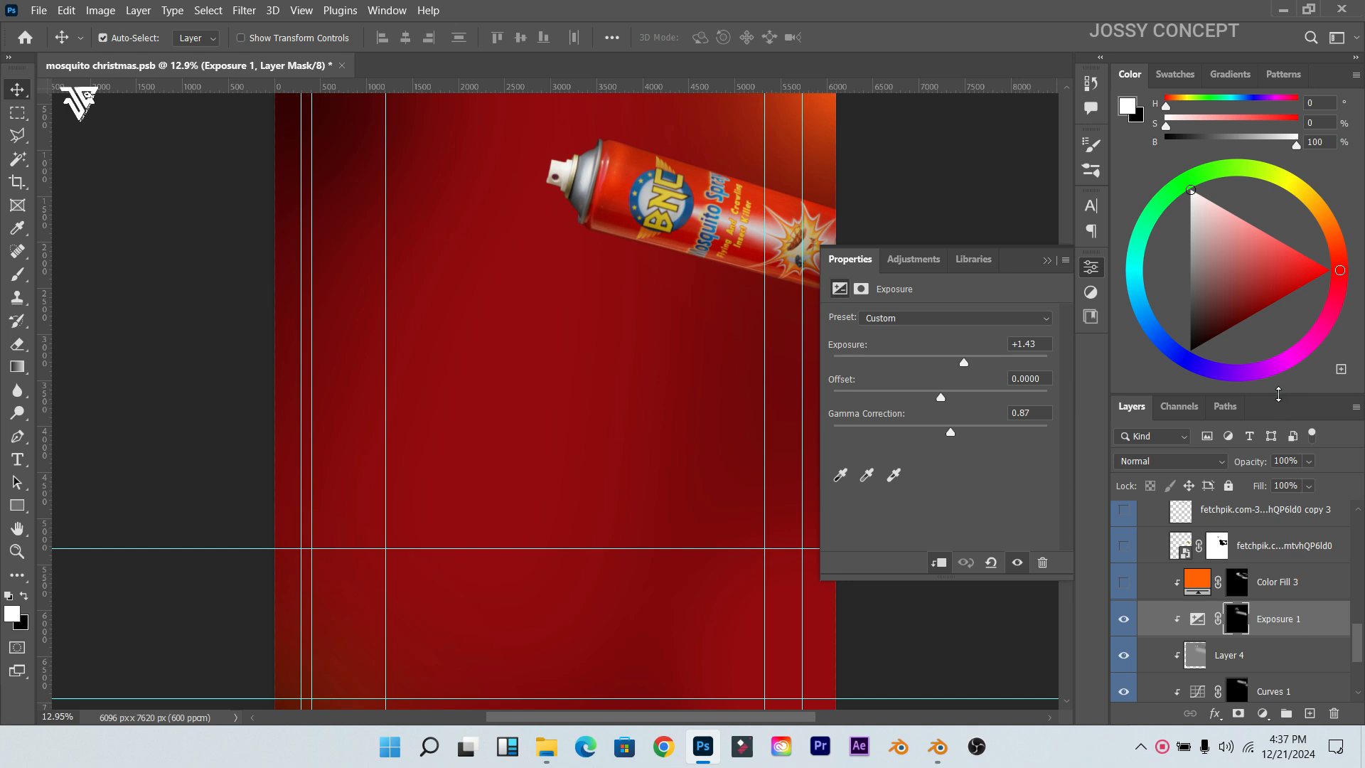
{"action": "left_click_drag", "start_coordinate": [1278, 394], "coordinate": [1288, 206]}
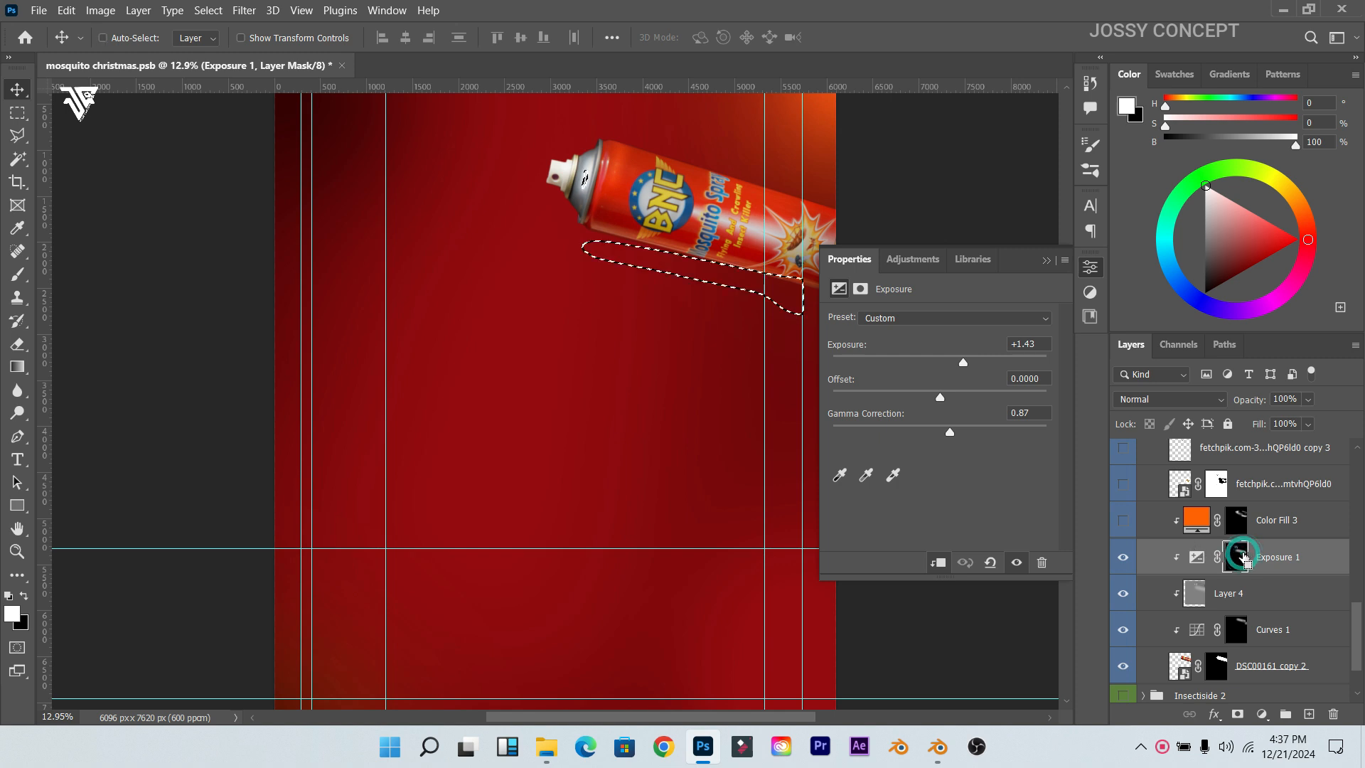
Step: Load and clear Exposure 1's mask selection, then check its +1.43 exposure and 0.87 gamma
{"action": "left_click", "coordinate": [1241, 561], "text": "ctrl"}
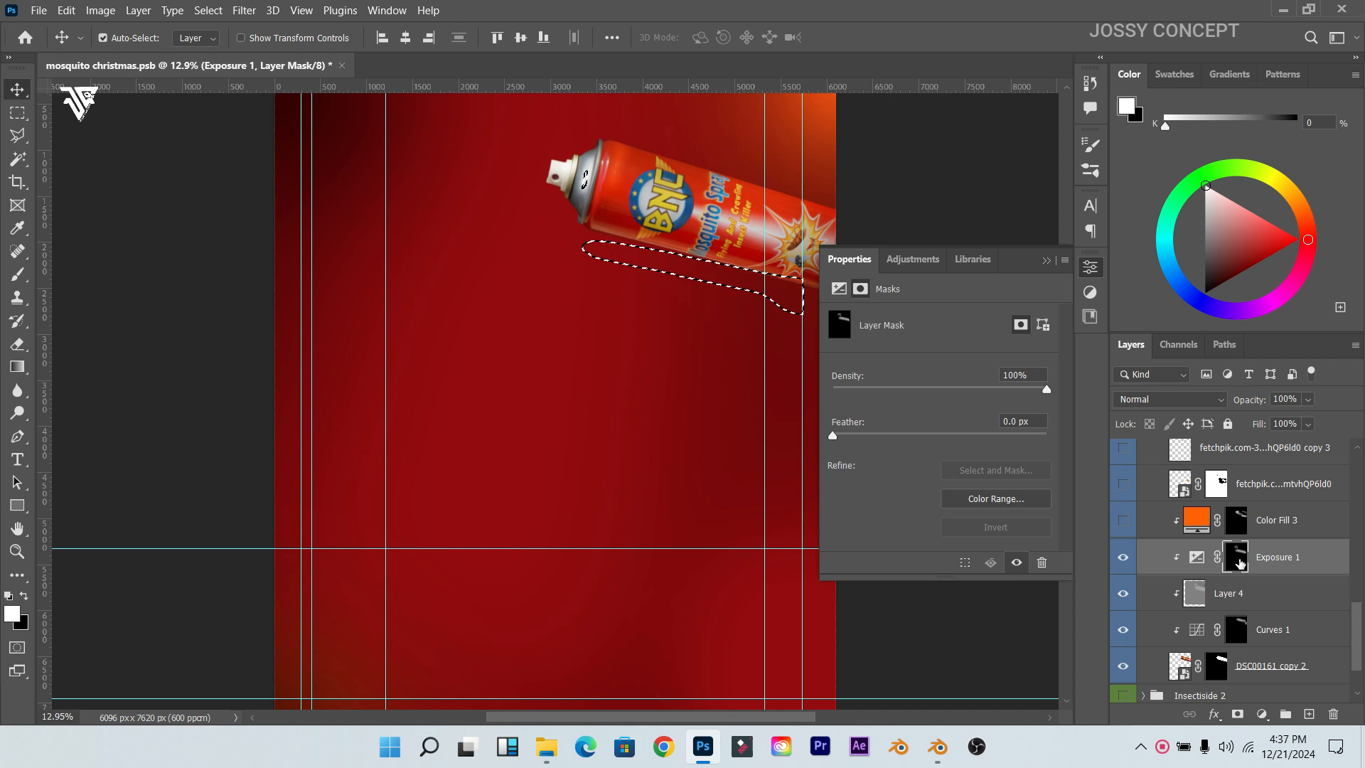
{"action": "key", "text": "ctrl+d"}
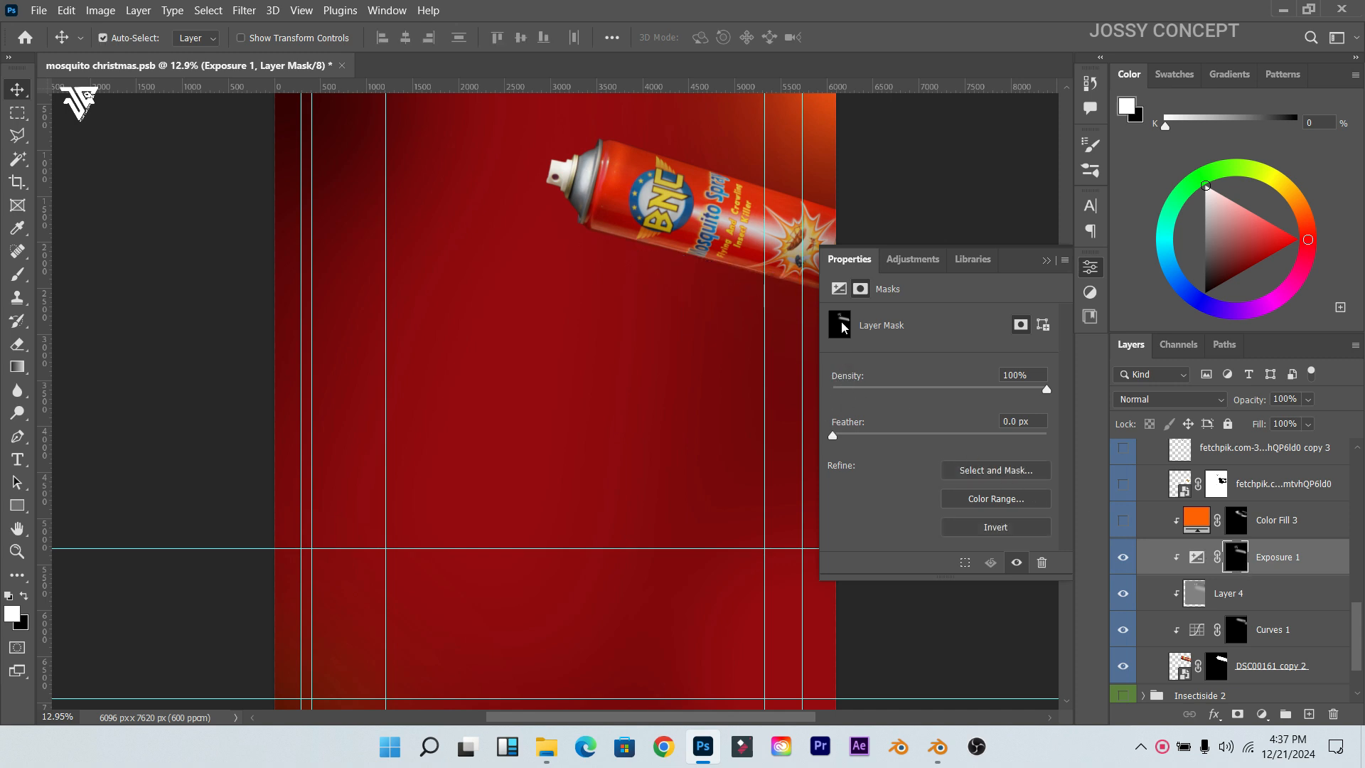
{"action": "left_click", "coordinate": [839, 288]}
{"action": "left_click_drag", "start_coordinate": [1045, 413], "coordinate": [1010, 412]}
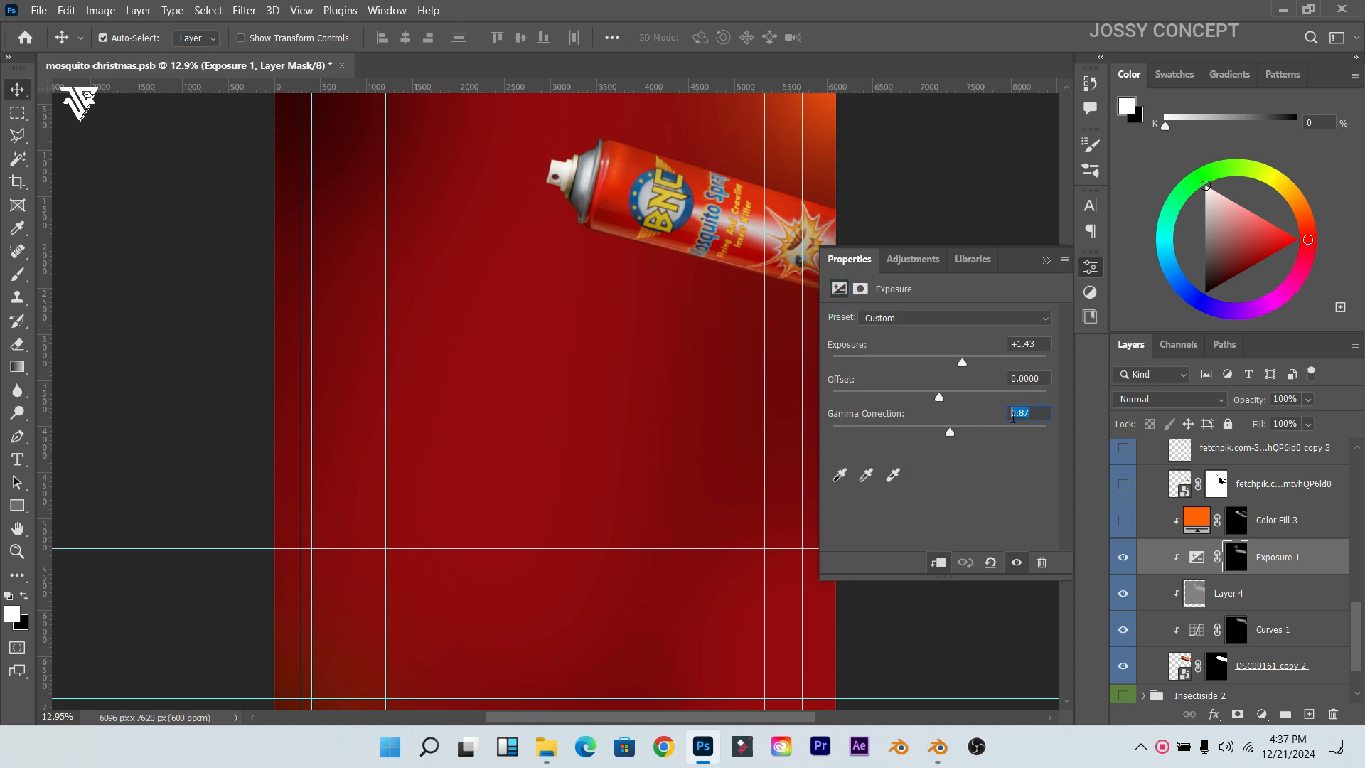
{"action": "left_click_drag", "start_coordinate": [1039, 347], "coordinate": [1014, 345]}
{"action": "left_click", "coordinate": [1045, 263]}
Step: Turn on Color Fill 3 and inspect its ff6000 orange colour
{"action": "left_click", "coordinate": [1124, 523]}
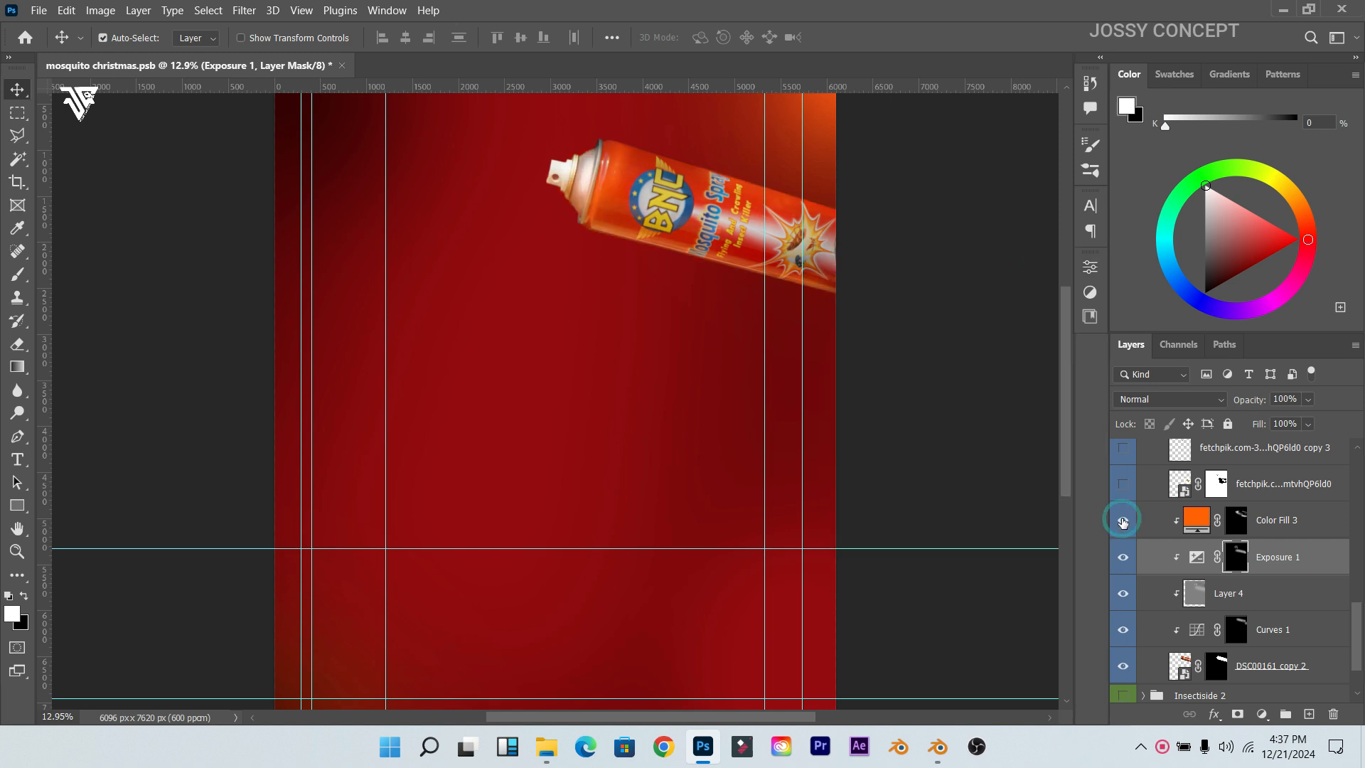
{"action": "scroll", "coordinate": [611, 306], "scroll_direction": "up", "scroll_amount": 3}
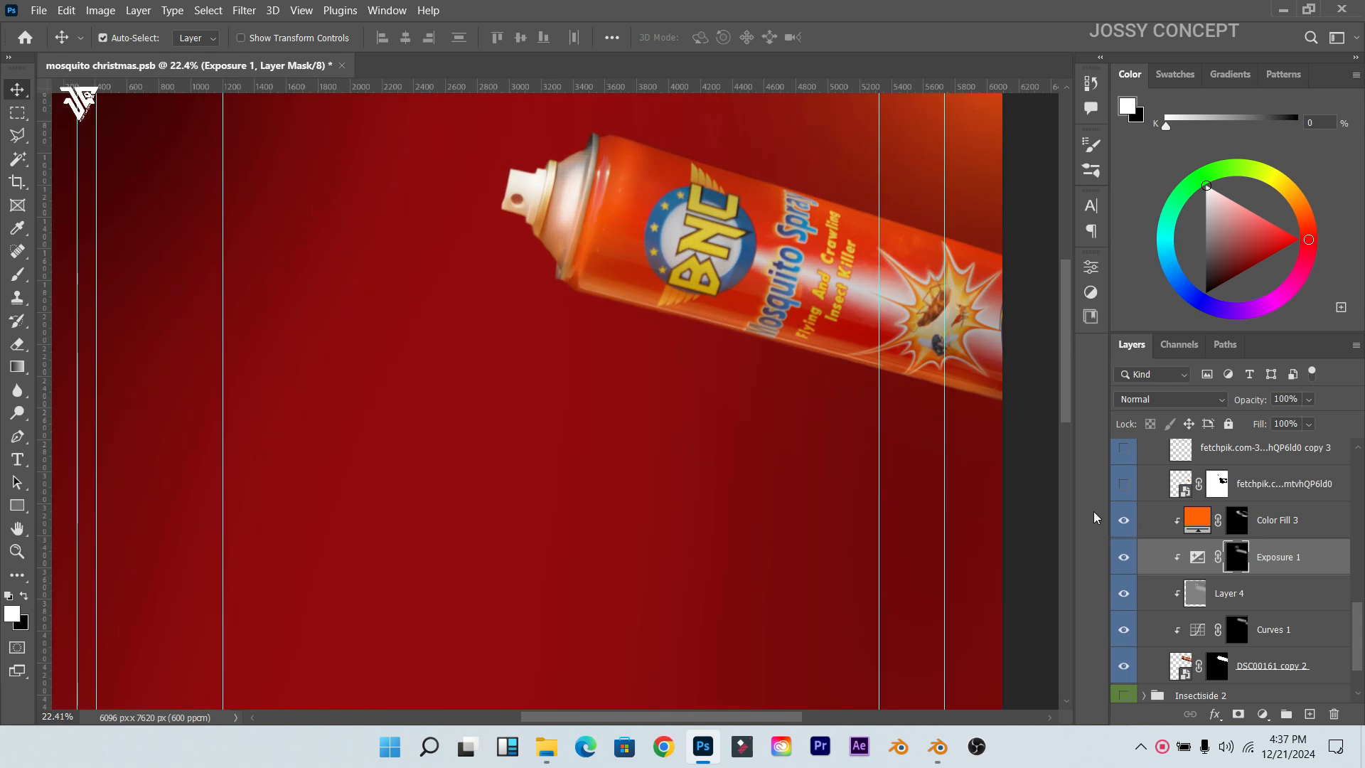
{"action": "left_click", "coordinate": [1201, 524]}
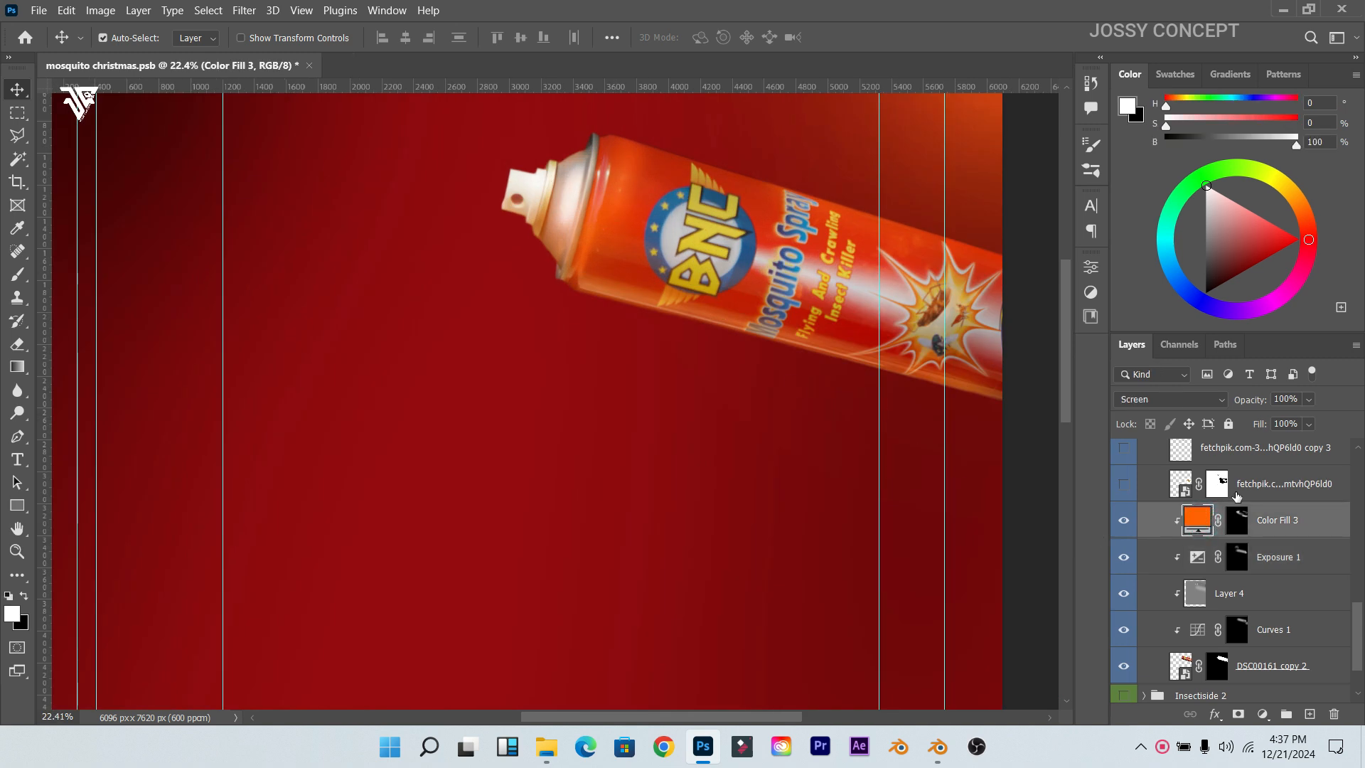
{"action": "double_click", "coordinate": [1197, 520]}
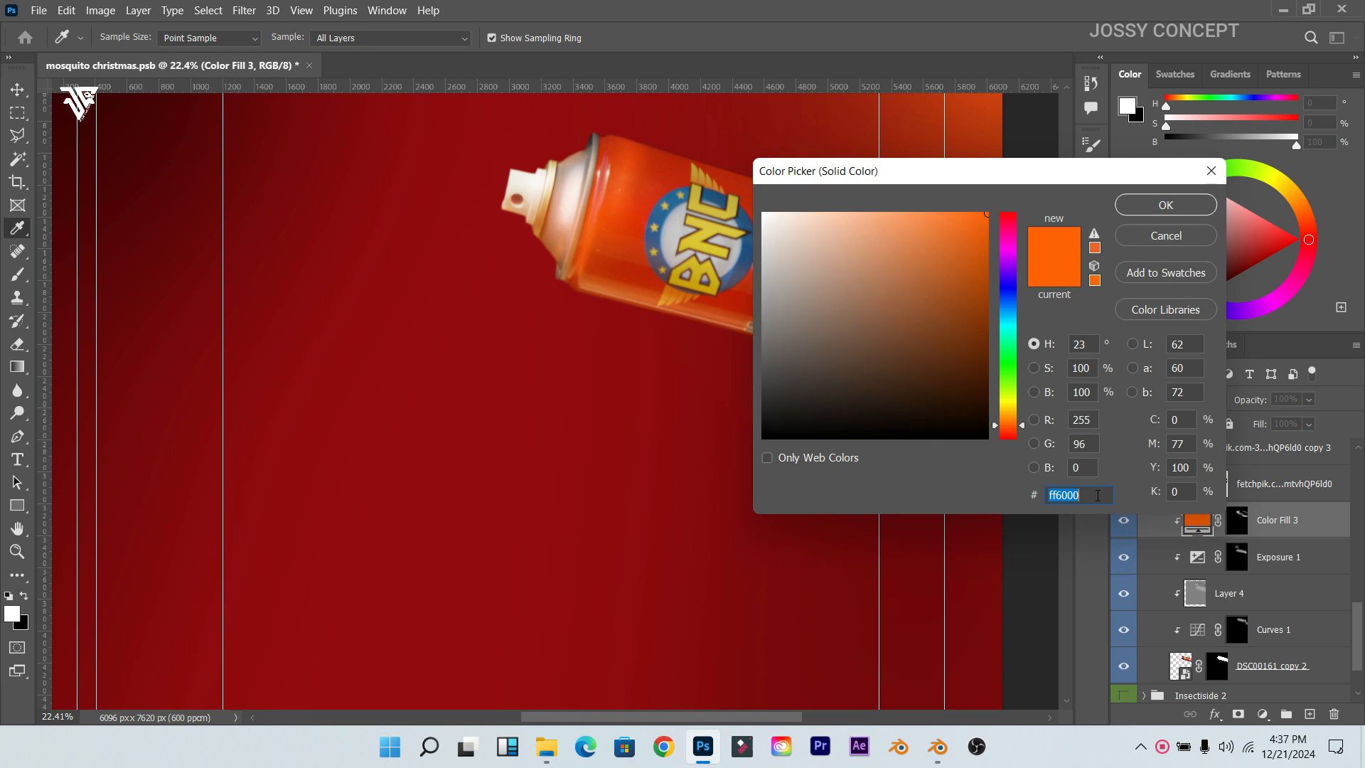
{"action": "left_click", "coordinate": [1211, 171]}
Step: Delete the orange glow from the nozzle using Color Fill 3's mask selection
{"action": "left_click", "coordinate": [1237, 526]}
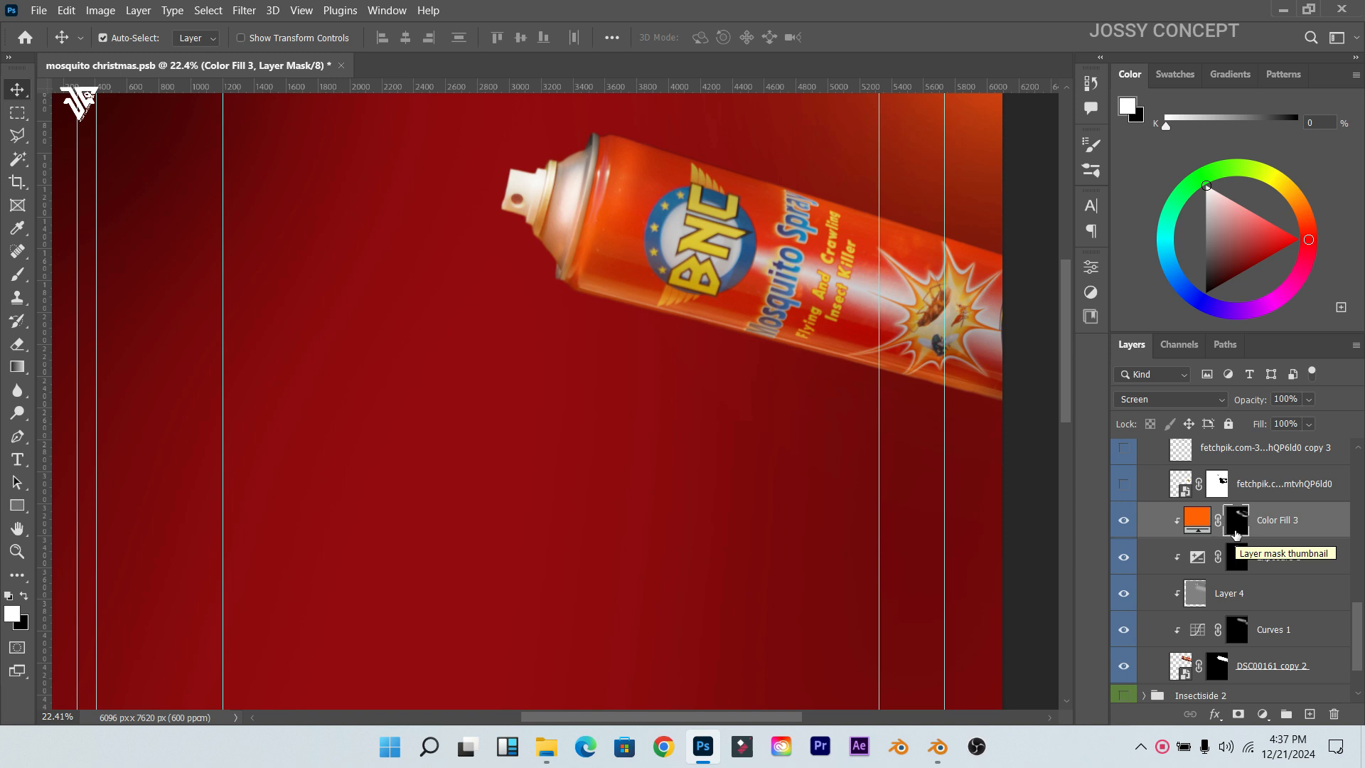
{"action": "left_click", "coordinate": [1235, 534], "text": "ctrl"}
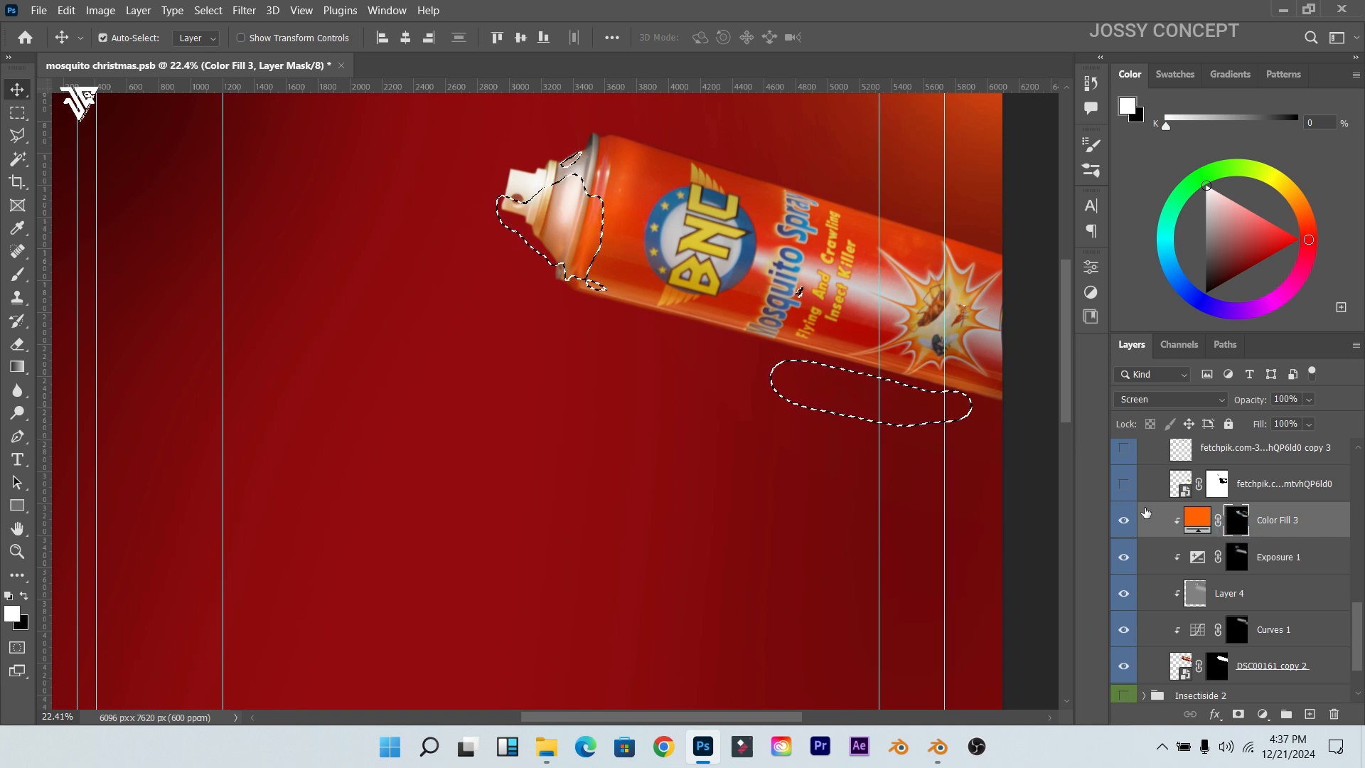
{"action": "key", "text": "Delete"}
{"action": "key", "text": "ctrl+d"}
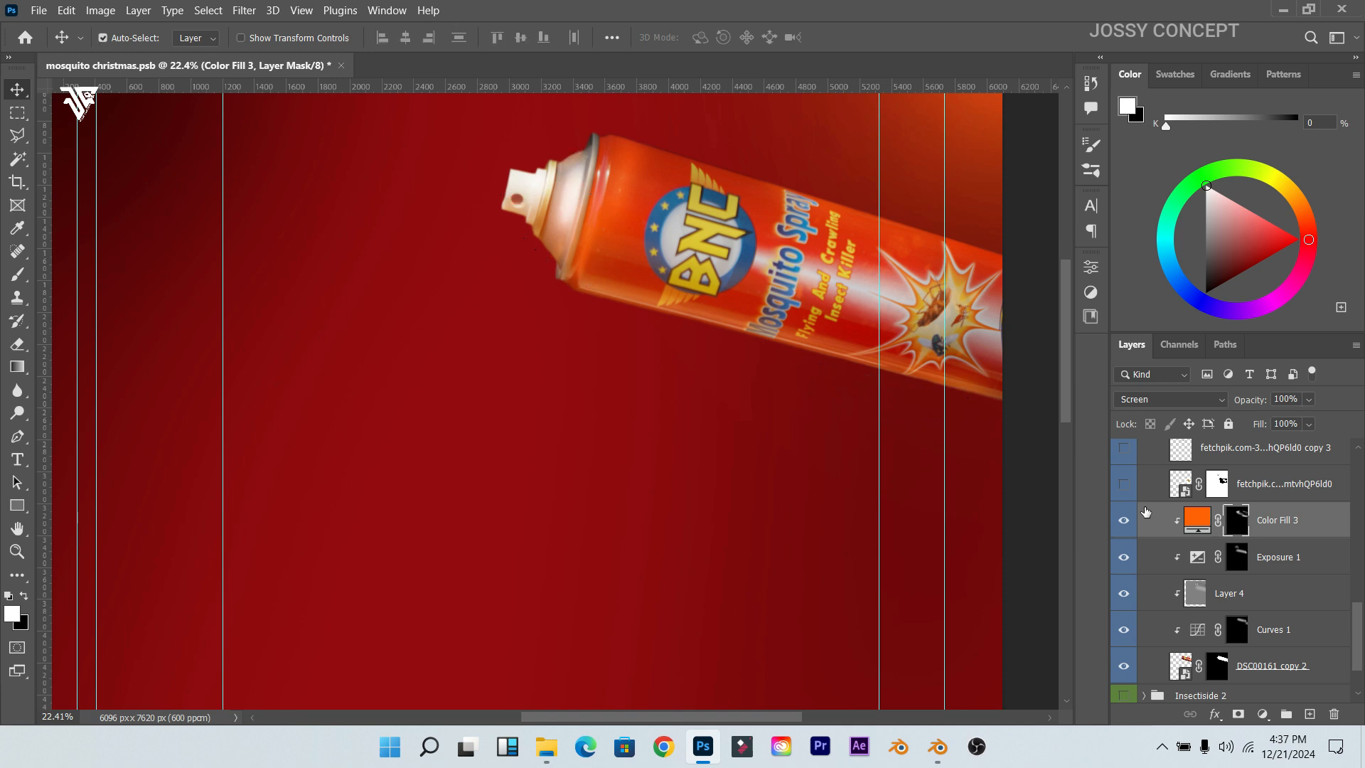
{"action": "scroll", "coordinate": [1145, 515], "scroll_direction": "up", "scroll_amount": 1}
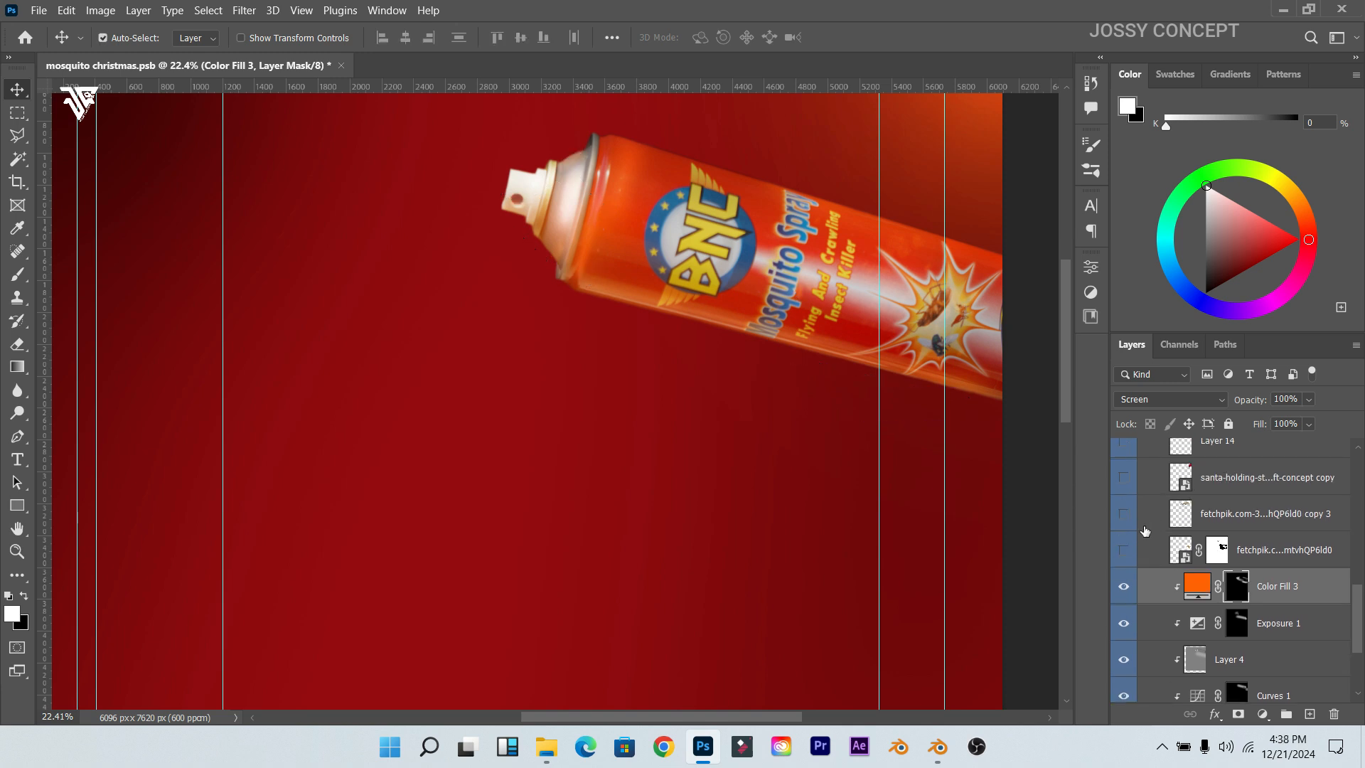
Step: Toggle the hand layers holding the gold can and the BNC can to compare them
{"action": "left_click", "coordinate": [1123, 550]}
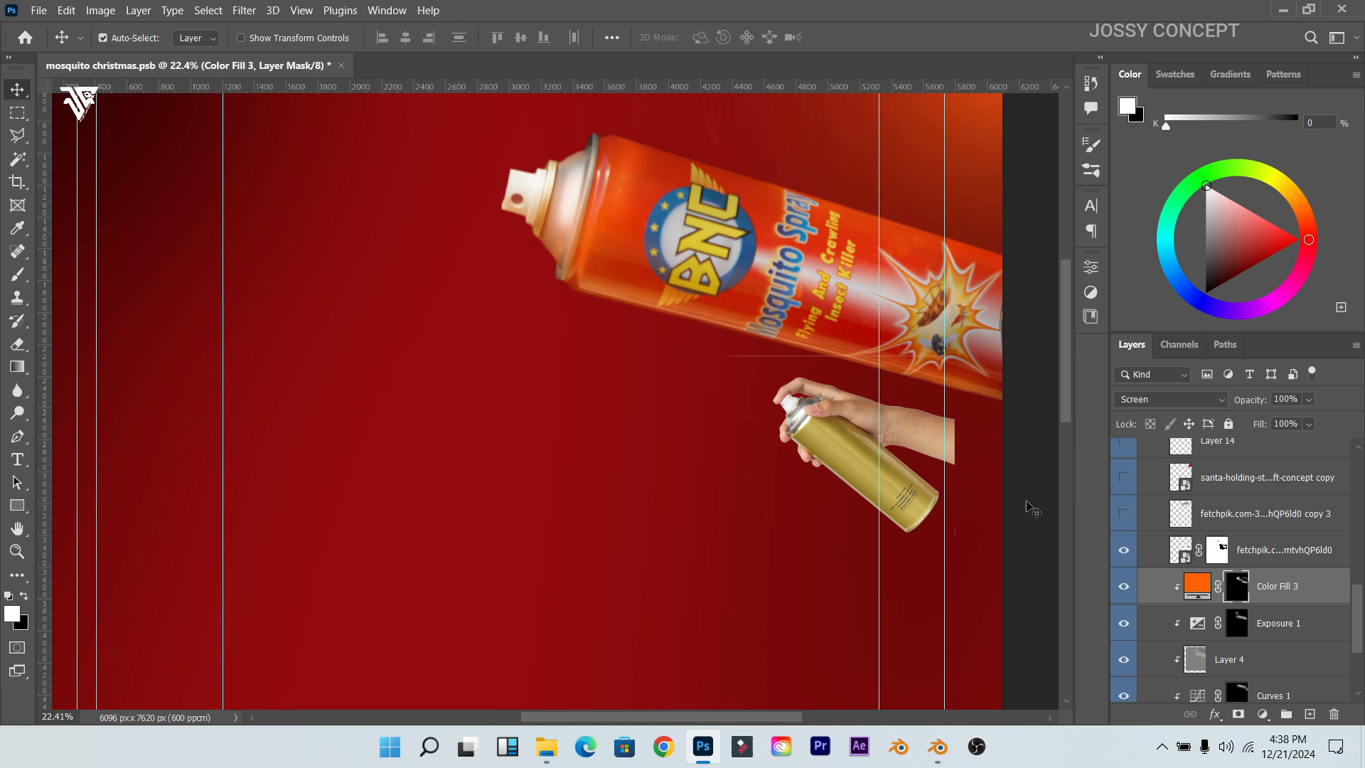
{"action": "scroll", "coordinate": [956, 462], "scroll_direction": "up", "scroll_amount": 5}
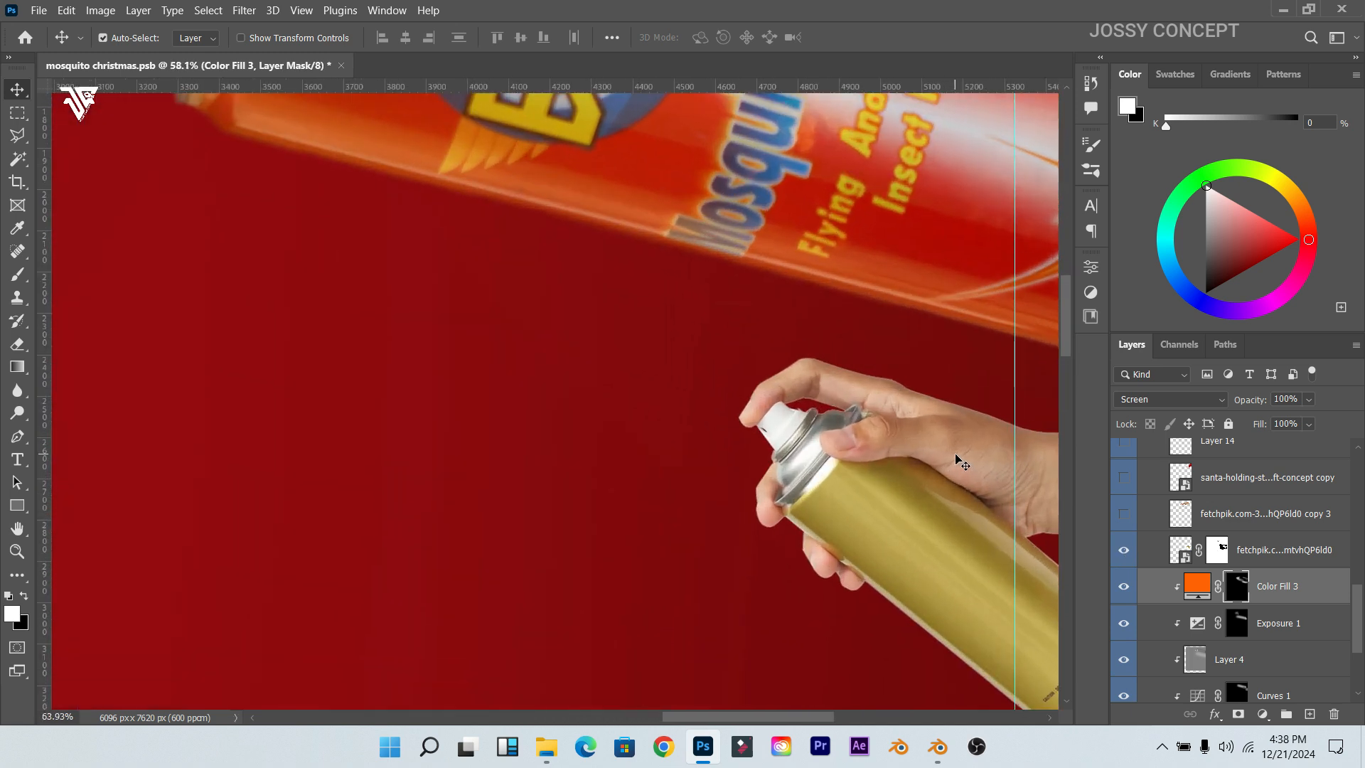
{"action": "scroll", "coordinate": [956, 462], "scroll_direction": "down", "scroll_amount": 4}
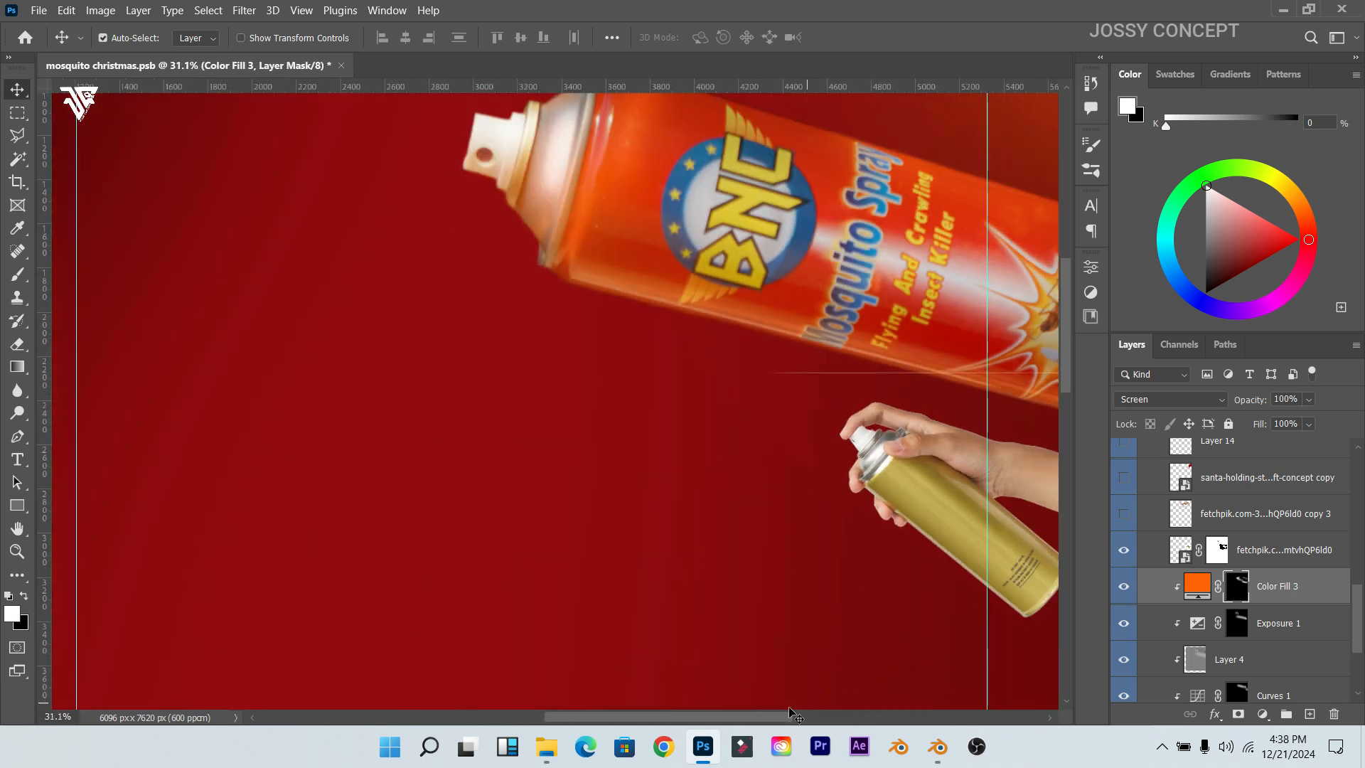
{"action": "scroll", "coordinate": [808, 723], "scroll_direction": "right", "scroll_amount": 3}
{"action": "left_click", "coordinate": [695, 449]}
{"action": "left_click", "coordinate": [1123, 549]}
{"action": "left_click", "coordinate": [1123, 521]}
{"action": "left_click", "coordinate": [1123, 522]}
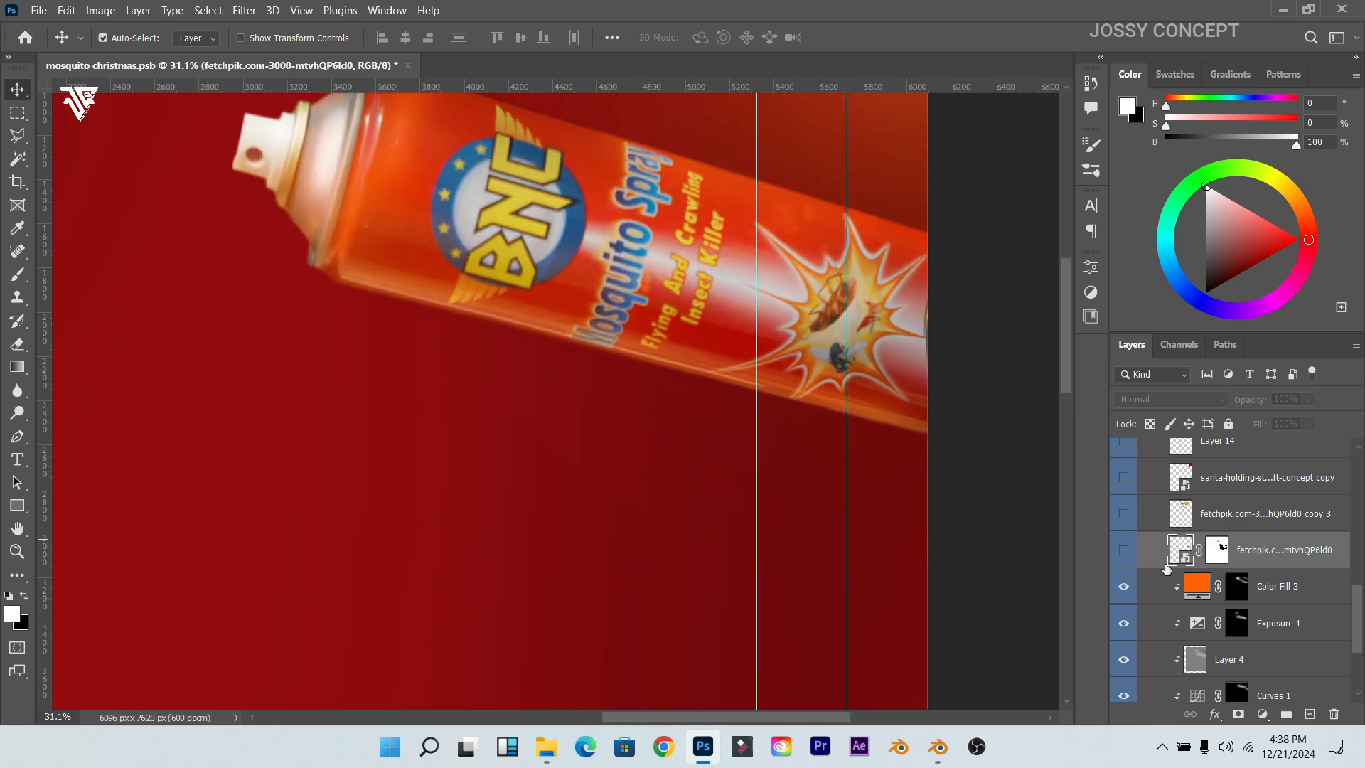
Step: Hide the bare hand, then show and select the Santa sleeve layer above the can
{"action": "scroll", "coordinate": [1181, 557], "scroll_direction": "up", "scroll_amount": 2}
{"action": "left_click", "coordinate": [1123, 558]}
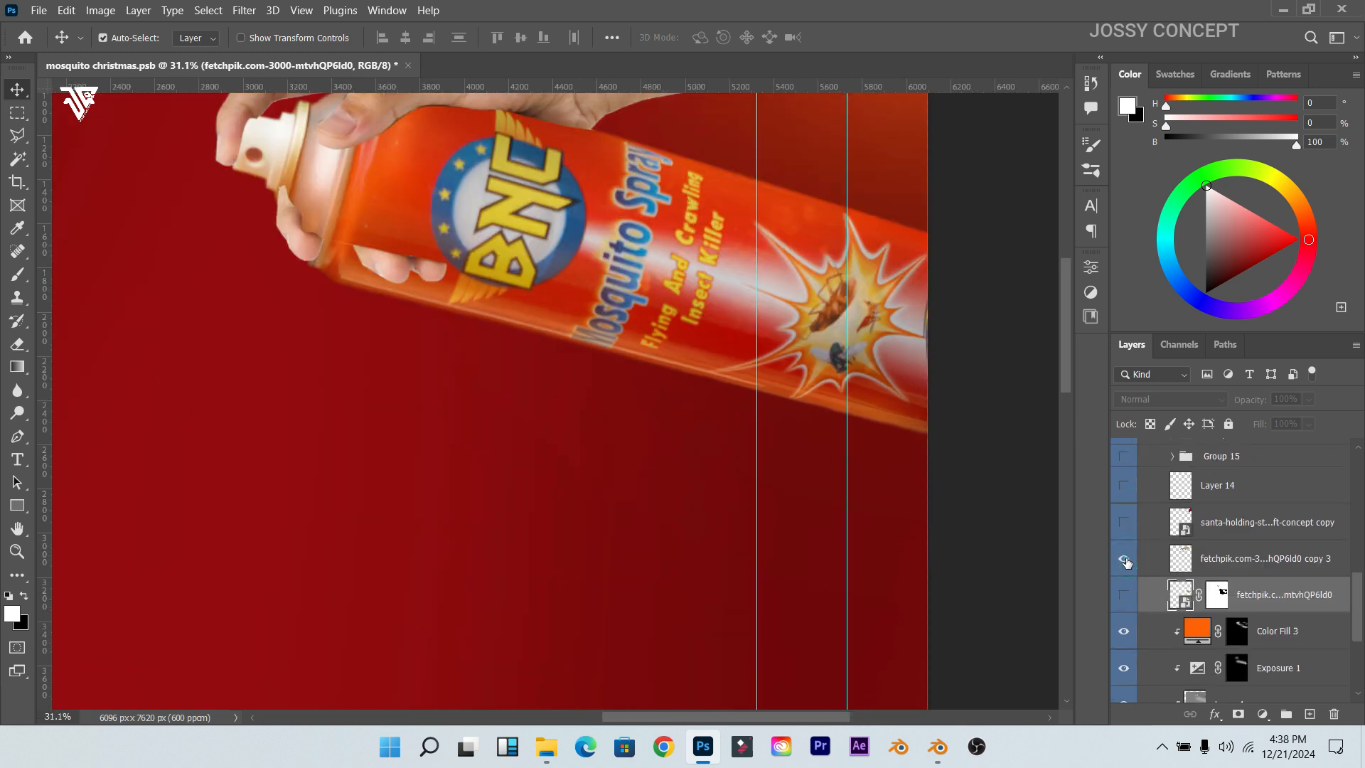
{"action": "scroll", "coordinate": [758, 435], "scroll_direction": "down", "scroll_amount": 3}
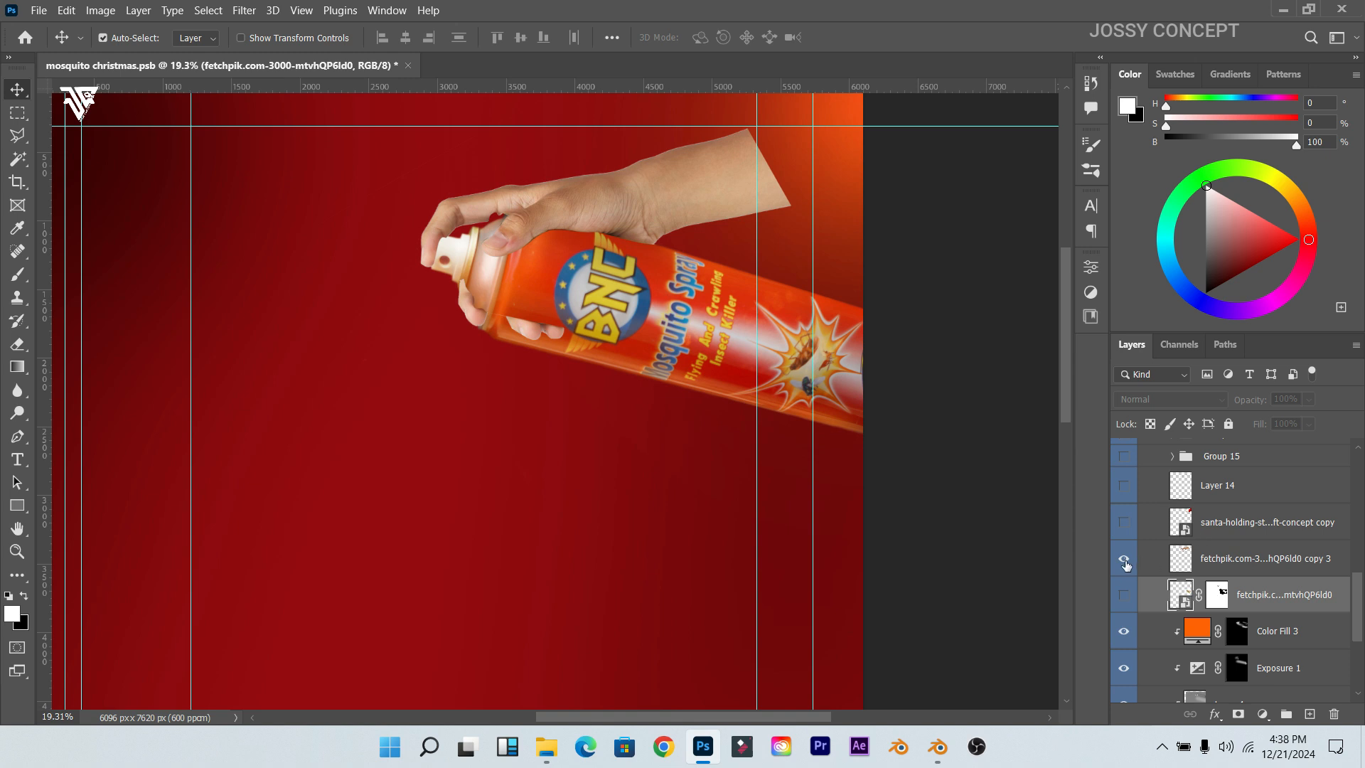
{"action": "left_click", "coordinate": [1123, 560]}
{"action": "left_click", "coordinate": [1122, 524]}
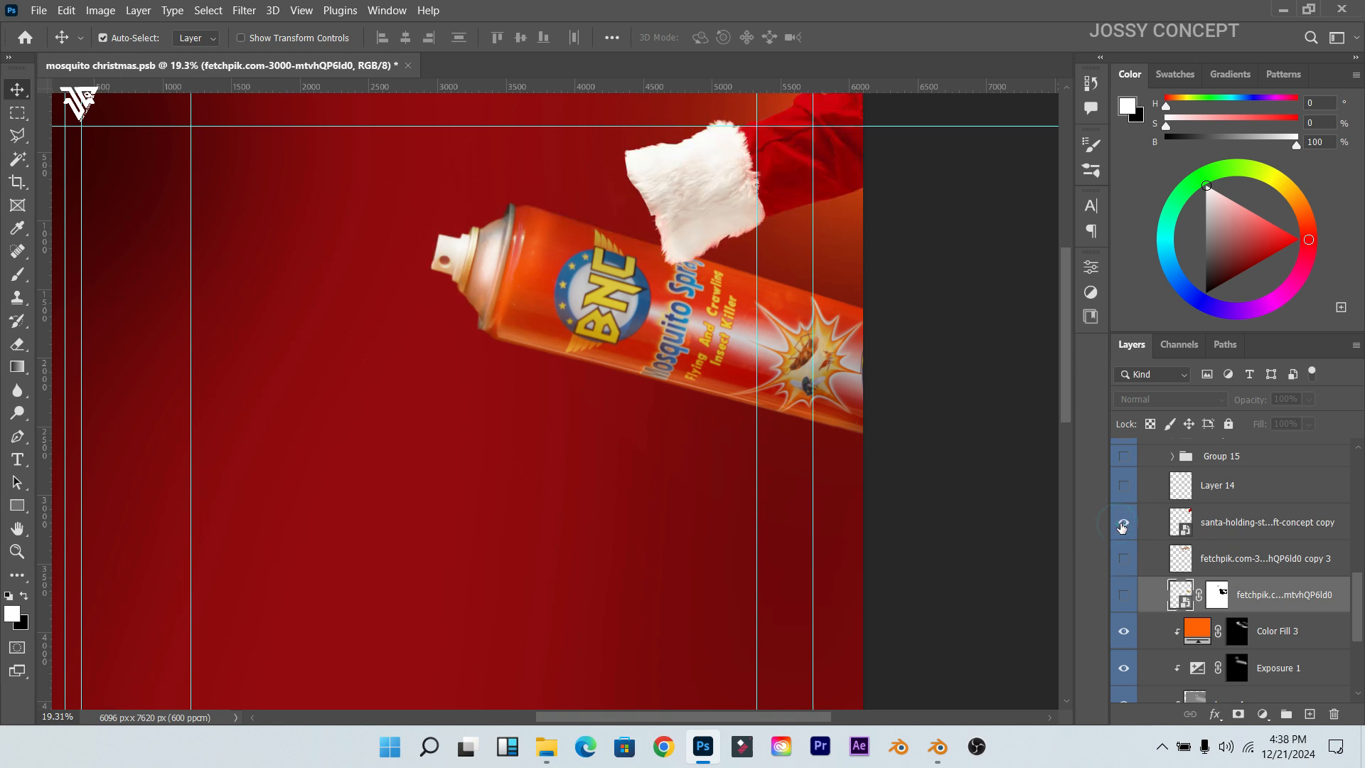
{"action": "left_click", "coordinate": [1261, 530]}
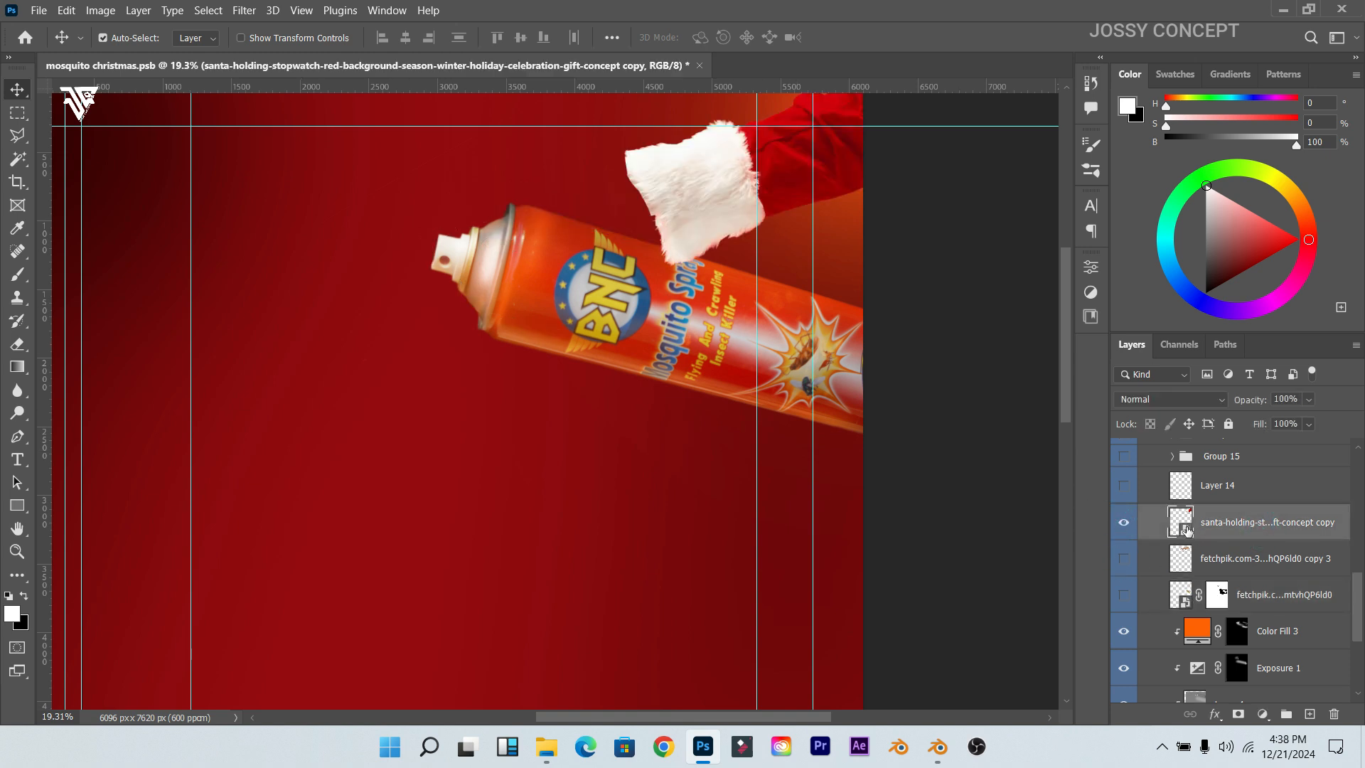
Step: Open the Santa sleeve .psb and its nested stopwatch-hand .png, inspect it, then close the .png
{"action": "double_click", "coordinate": [1184, 530]}
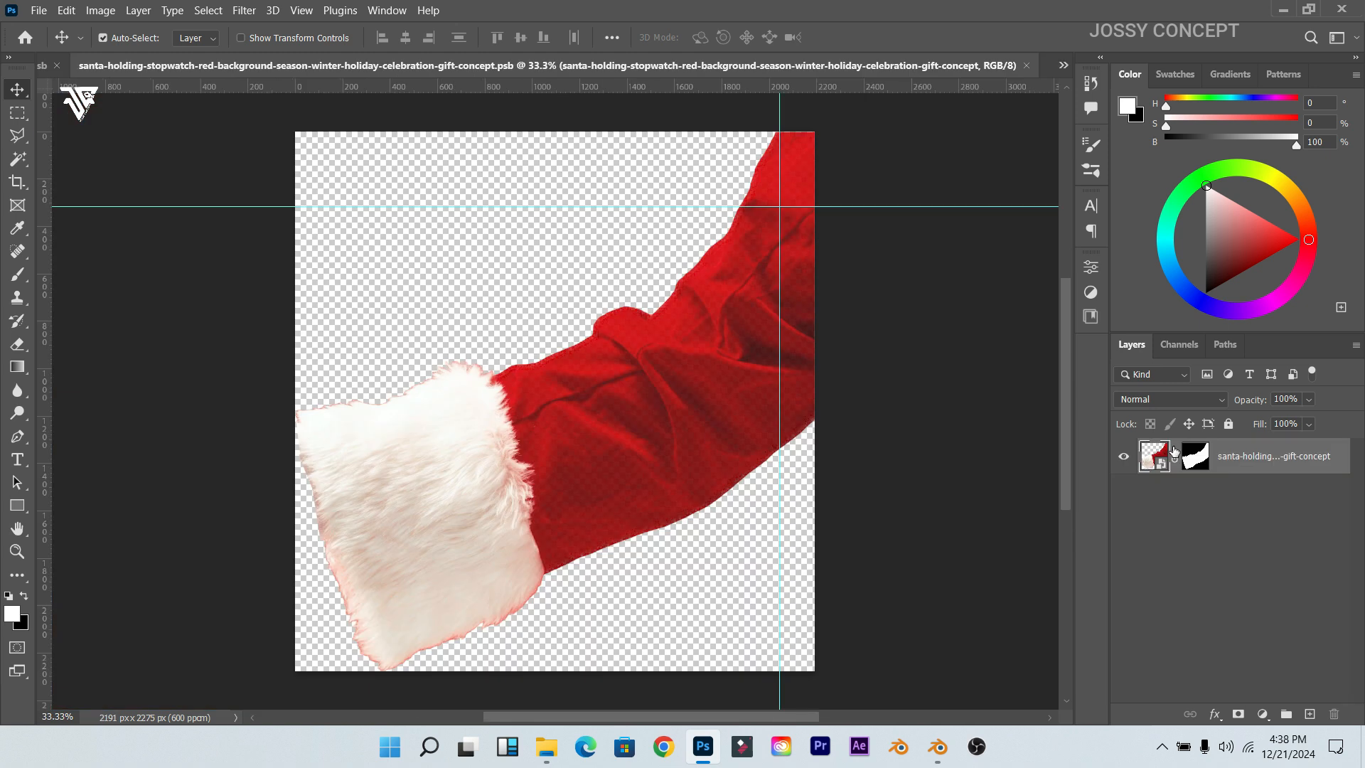
{"action": "double_click", "coordinate": [1166, 465]}
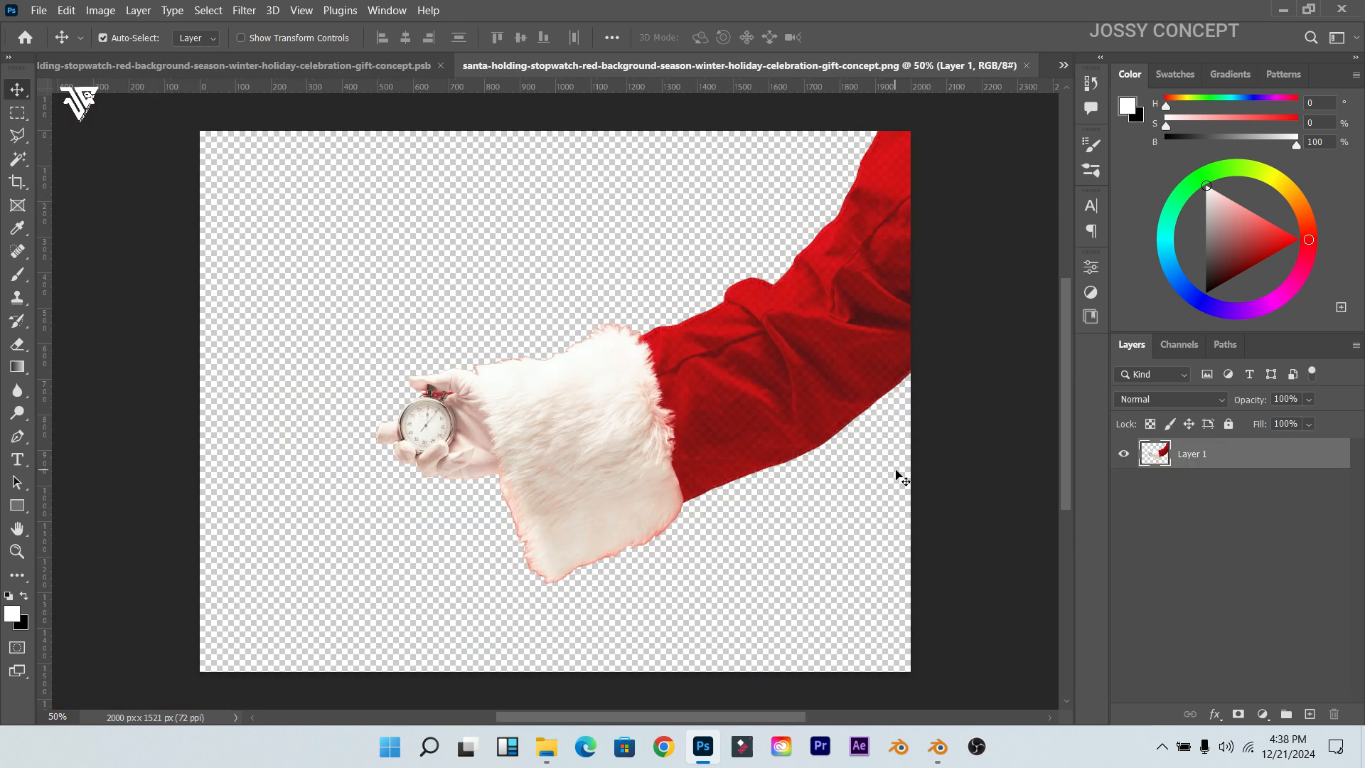
{"action": "scroll", "coordinate": [488, 450], "scroll_direction": "up", "scroll_amount": 5}
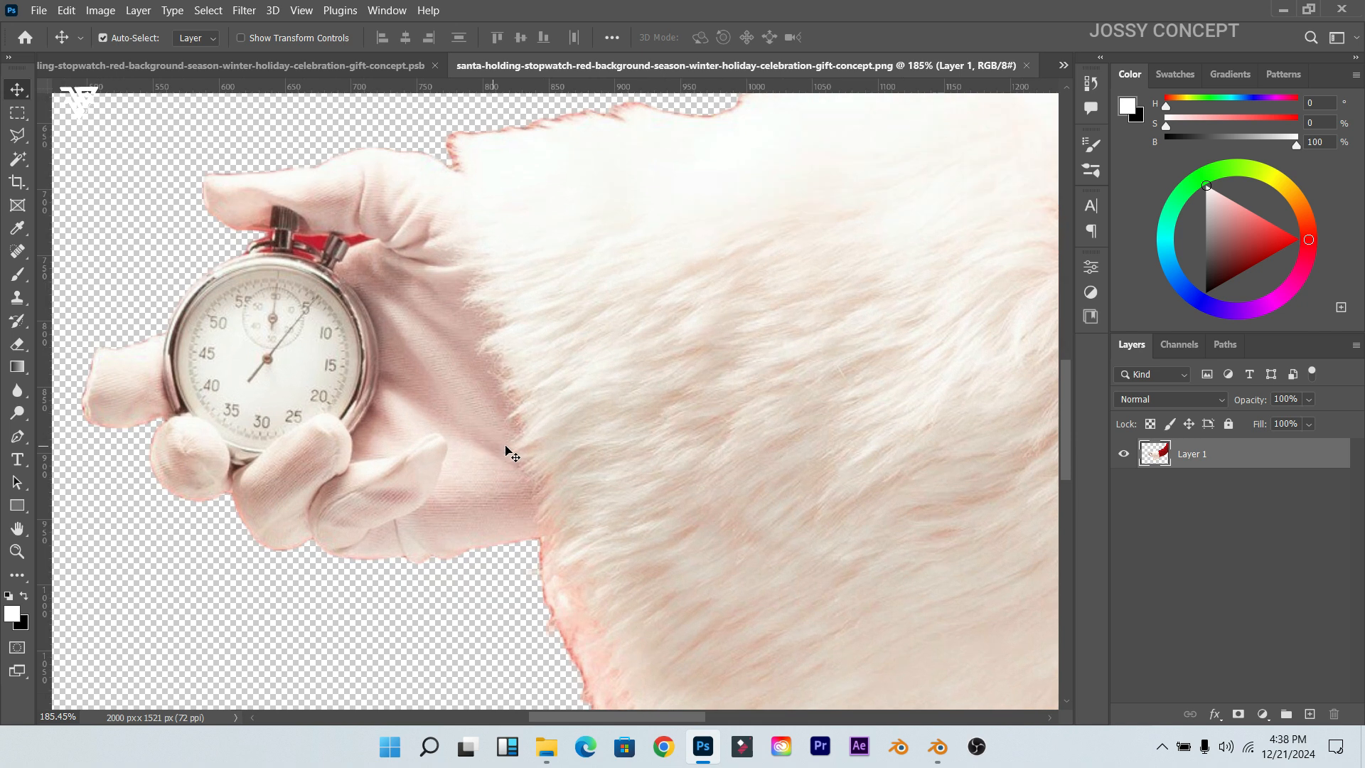
{"action": "scroll", "coordinate": [555, 328], "scroll_direction": "down", "scroll_amount": 6}
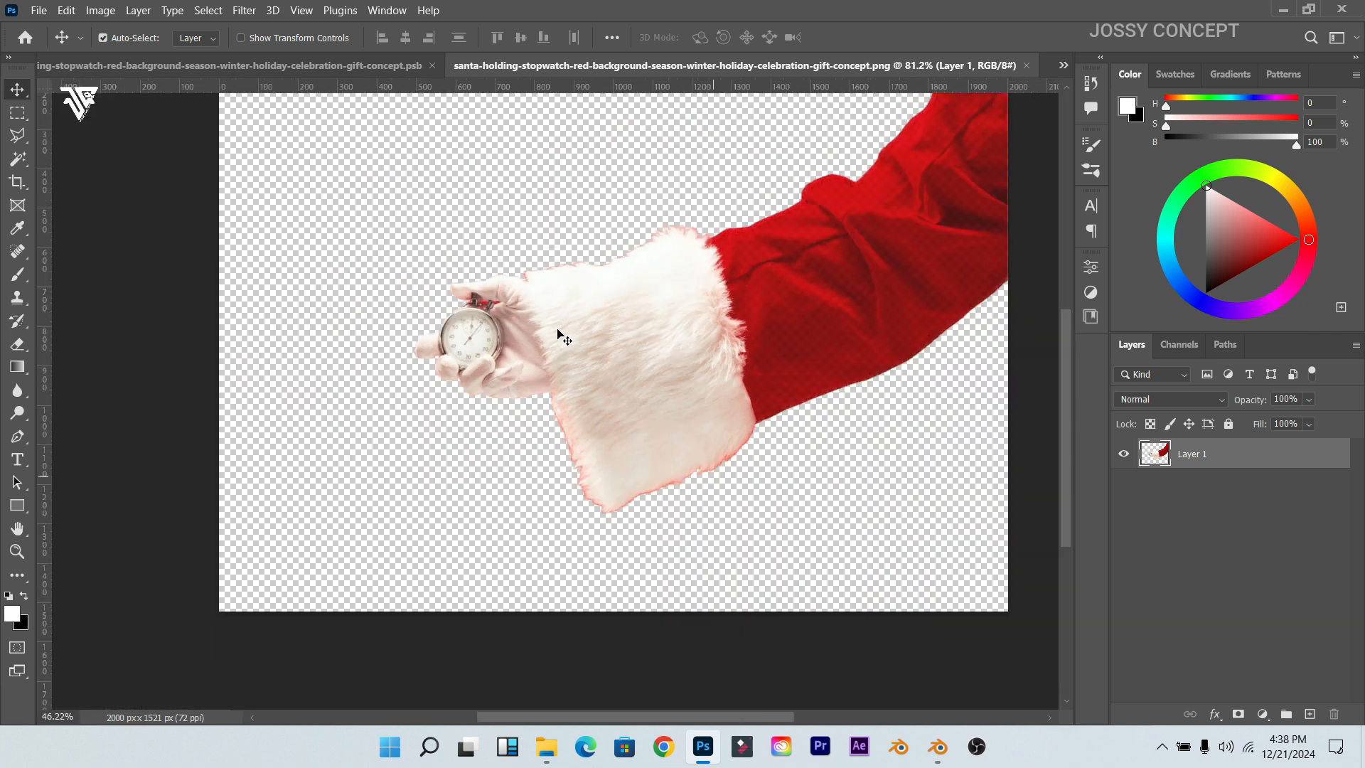
{"action": "scroll", "coordinate": [1068, 185], "scroll_direction": "up", "scroll_amount": 1}
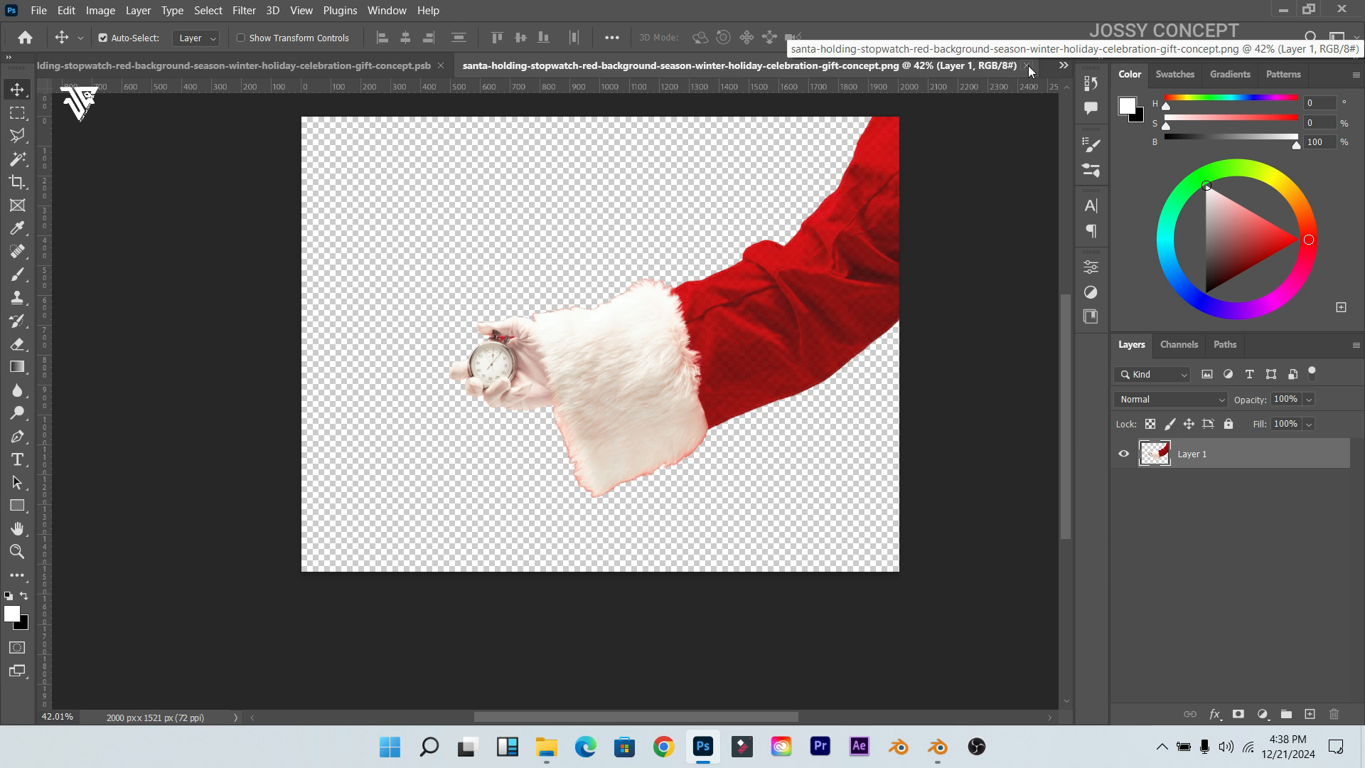
{"action": "left_click", "coordinate": [1028, 66]}
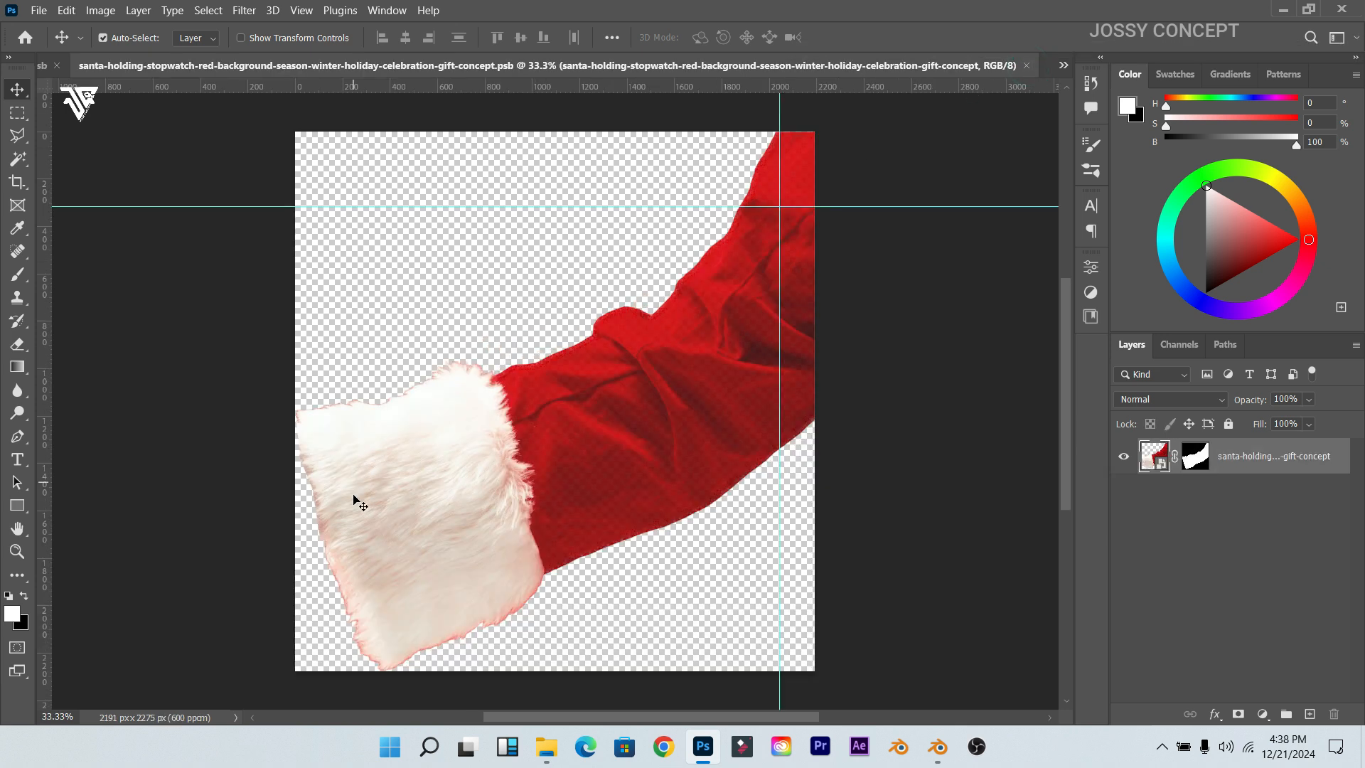
{"action": "scroll", "coordinate": [355, 499], "scroll_direction": "up", "scroll_amount": 2}
{"action": "scroll", "coordinate": [356, 499], "scroll_direction": "down", "scroll_amount": 2}
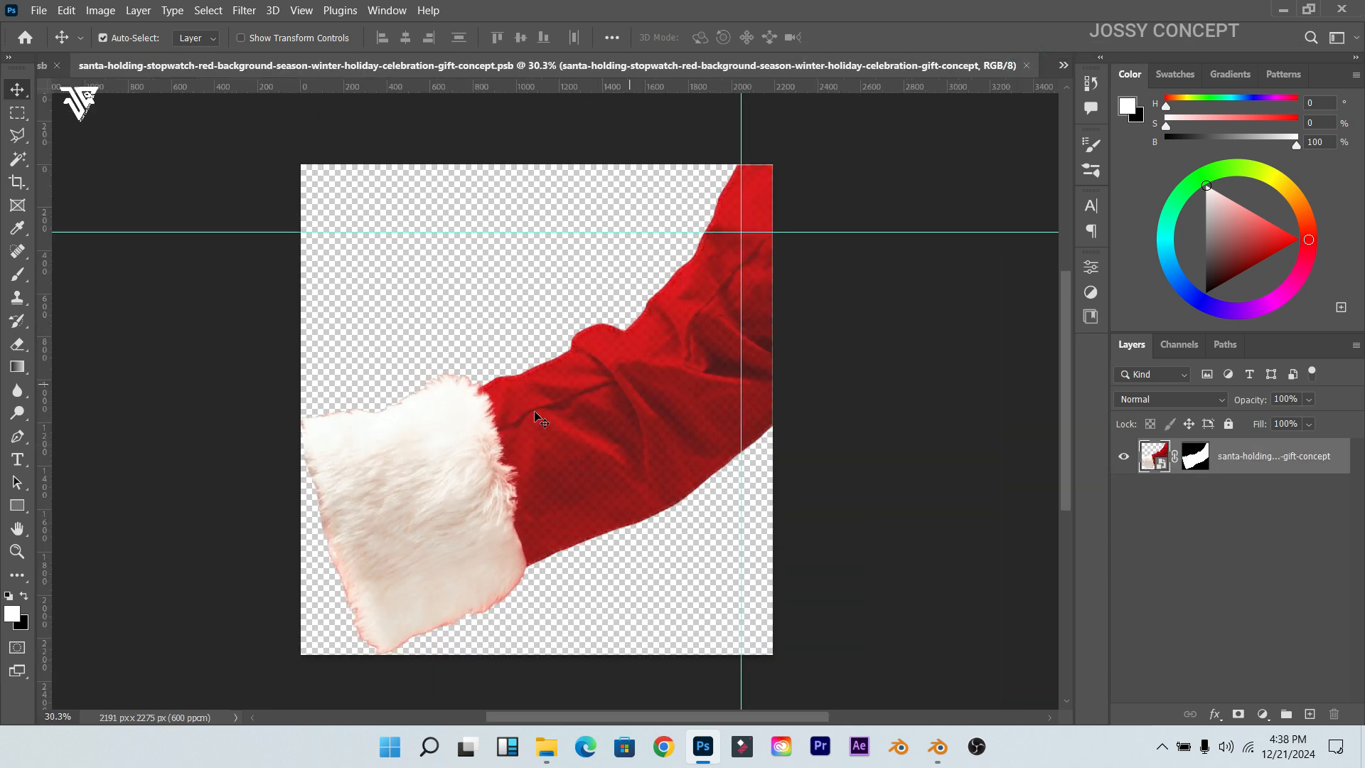
Step: Close the Santa .psb and toggle Group 15 and Group 16 visibility on the poster
{"action": "left_click", "coordinate": [1026, 65]}
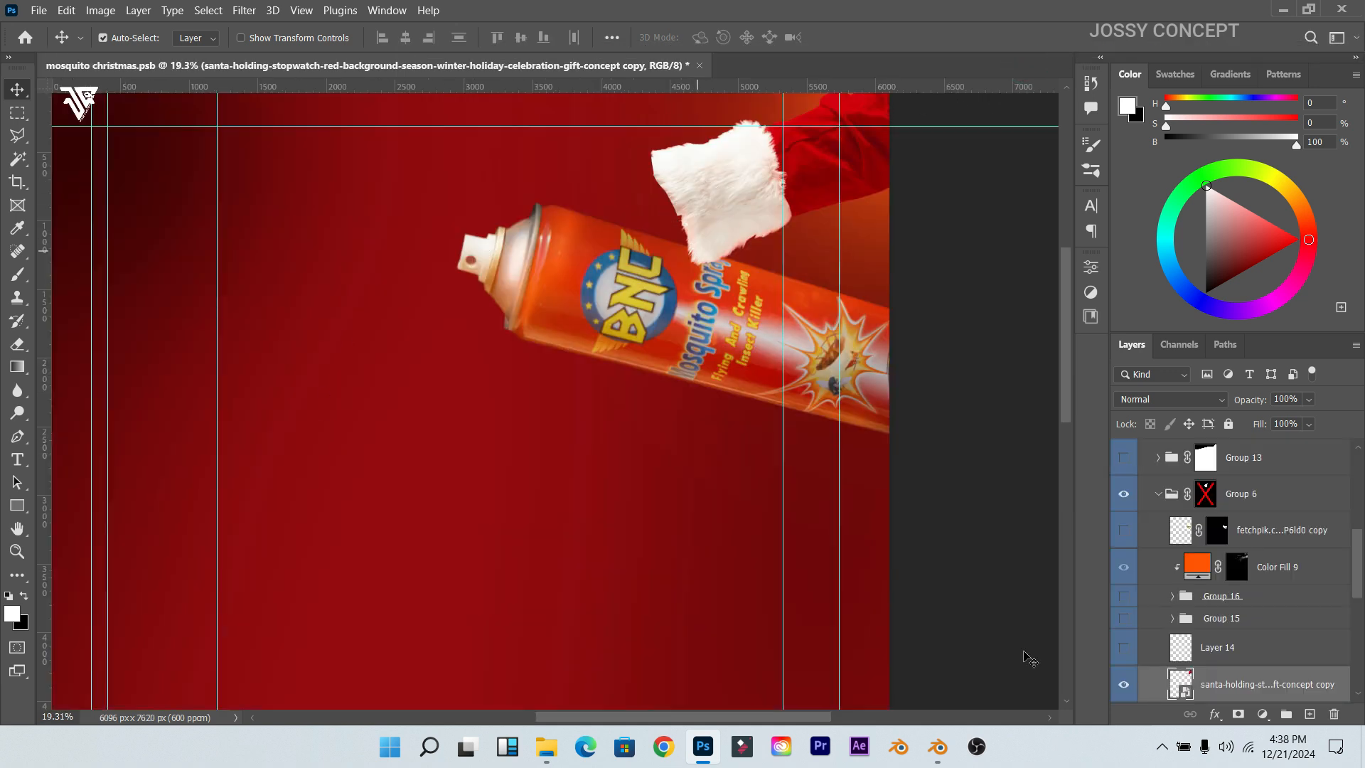
{"action": "left_click", "coordinate": [1123, 685]}
{"action": "left_click", "coordinate": [1123, 648]}
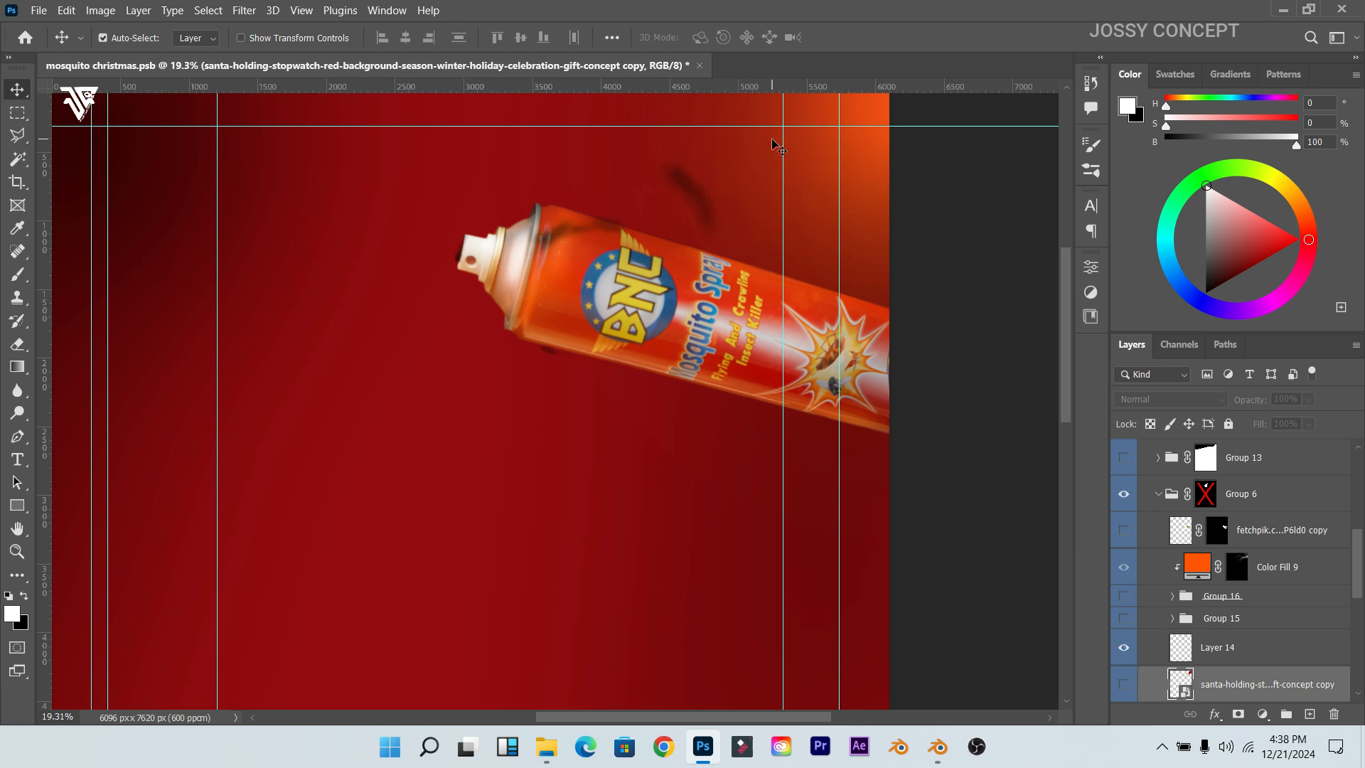
{"action": "left_click", "coordinate": [1126, 619]}
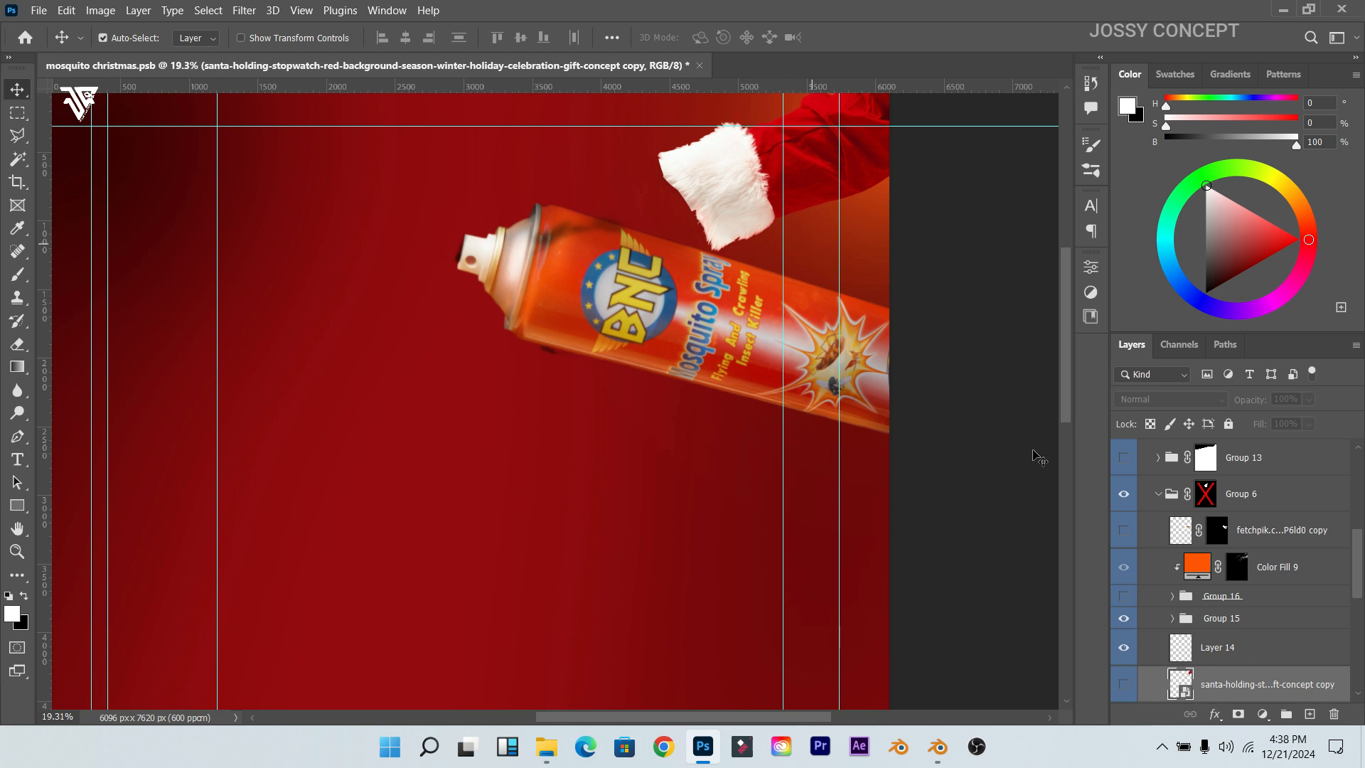
{"action": "left_click", "coordinate": [1126, 599]}
{"action": "left_click", "coordinate": [1131, 601]}
{"action": "left_click", "coordinate": [1128, 625]}
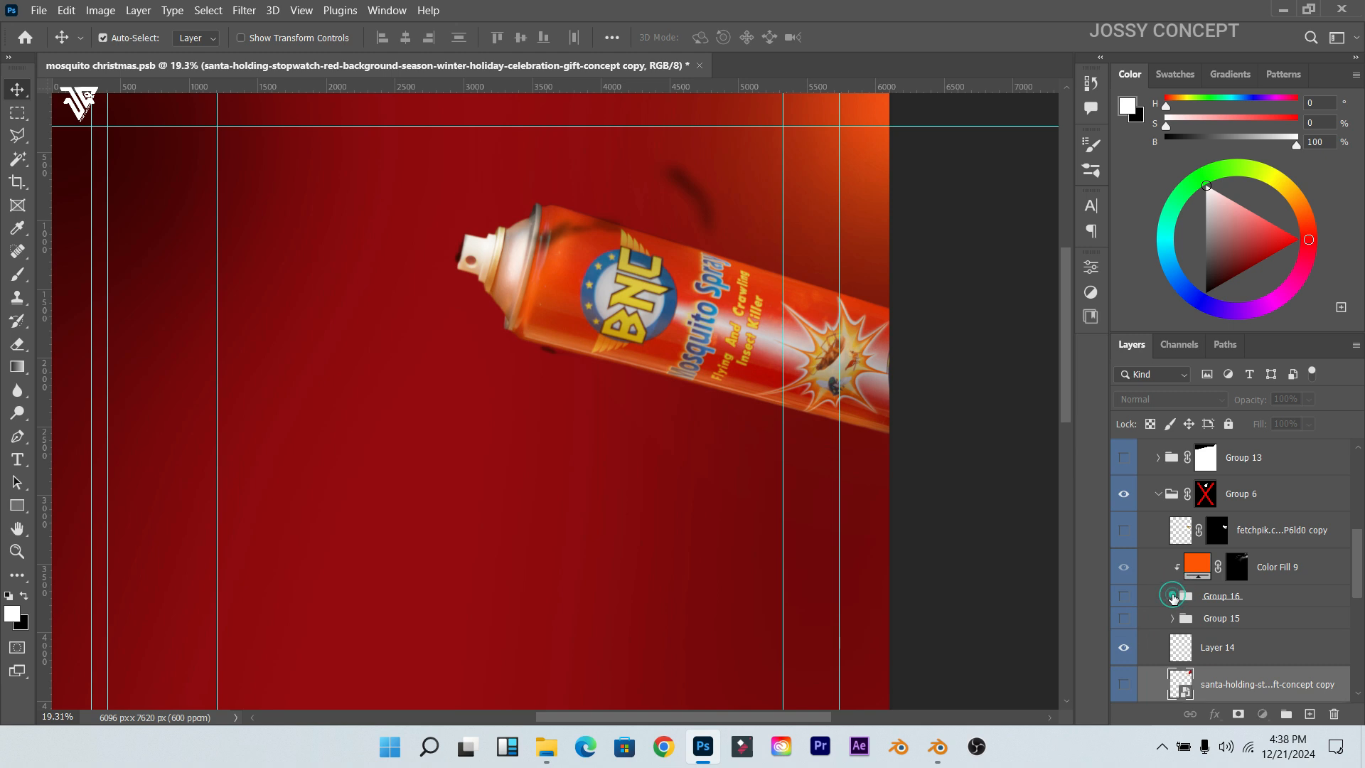
Step: Expand Group 16, hide Santa's cuff layers, and turn off the arm's exposure and photo-filter adjustments
{"action": "left_click", "coordinate": [1173, 596]}
{"action": "scroll", "coordinate": [1215, 617], "scroll_direction": "down", "scroll_amount": 2}
{"action": "scroll", "coordinate": [1215, 617], "scroll_direction": "up", "scroll_amount": 2}
{"action": "left_click", "coordinate": [1124, 555]}
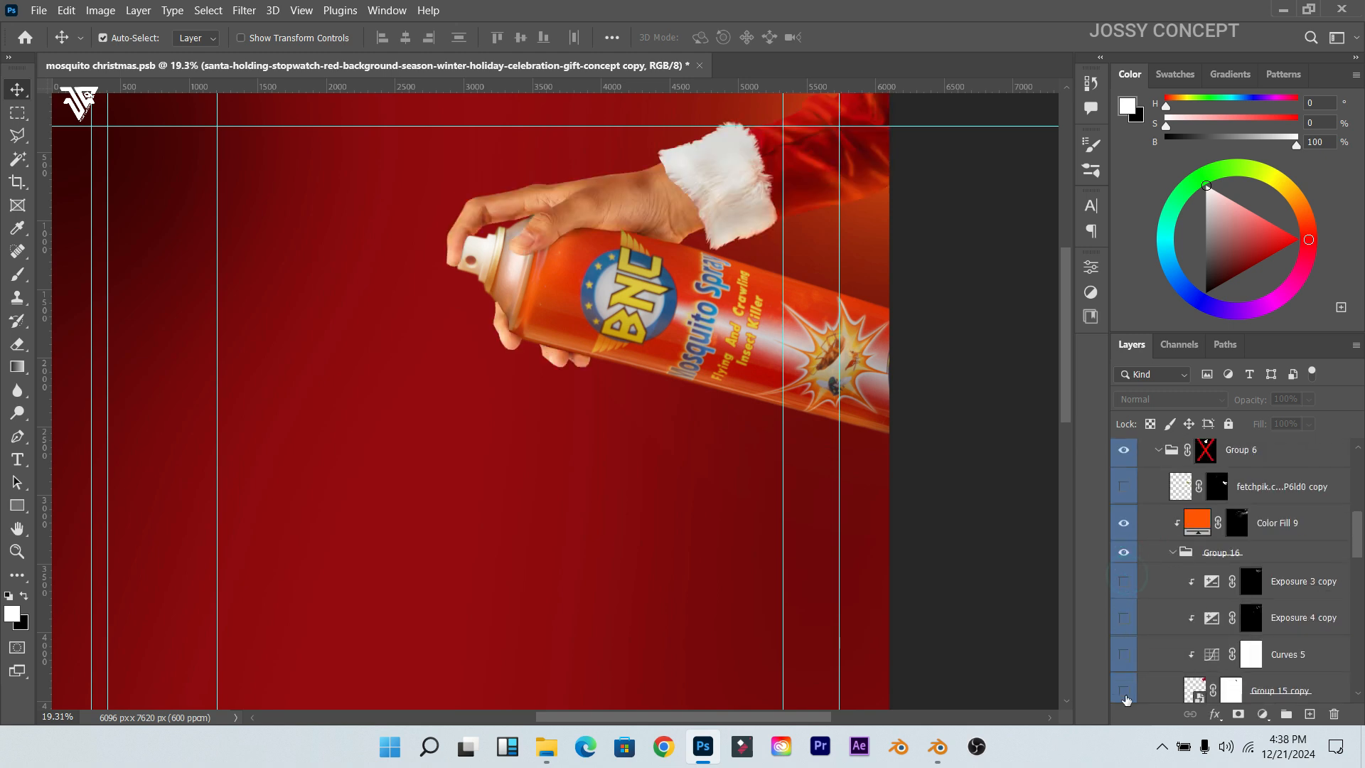
{"action": "scroll", "coordinate": [1129, 624], "scroll_direction": "down", "scroll_amount": 1}
{"action": "left_click", "coordinate": [1129, 623]}
{"action": "scroll", "coordinate": [1130, 623], "scroll_direction": "down", "scroll_amount": 4}
{"action": "scroll", "coordinate": [1130, 624], "scroll_direction": "down", "scroll_amount": 4}
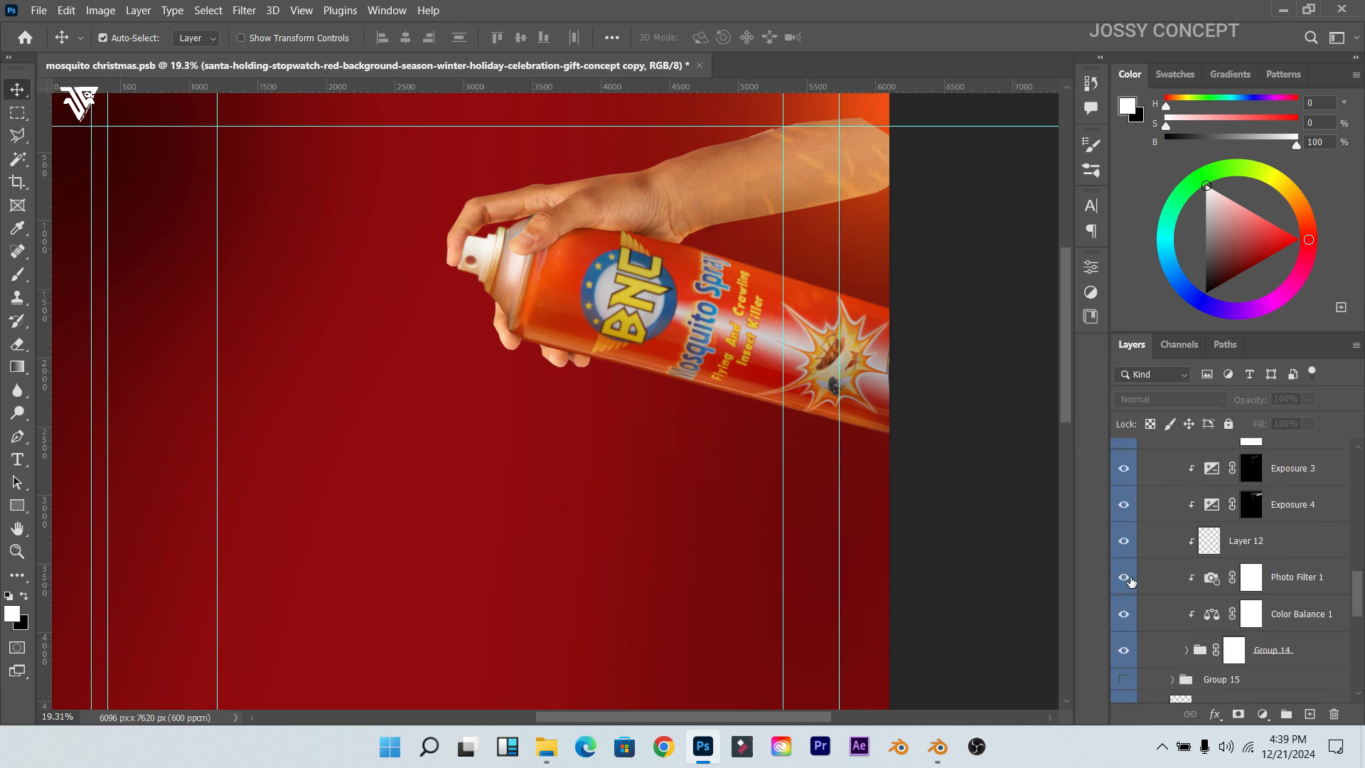
{"action": "left_click_drag", "start_coordinate": [1123, 469], "coordinate": [1145, 645]}
Step: Expand Group 14 and compare the copy 4 arm with the hand holding the gold can
{"action": "left_click", "coordinate": [1179, 652]}
{"action": "scroll", "coordinate": [1197, 617], "scroll_direction": "down", "scroll_amount": 1}
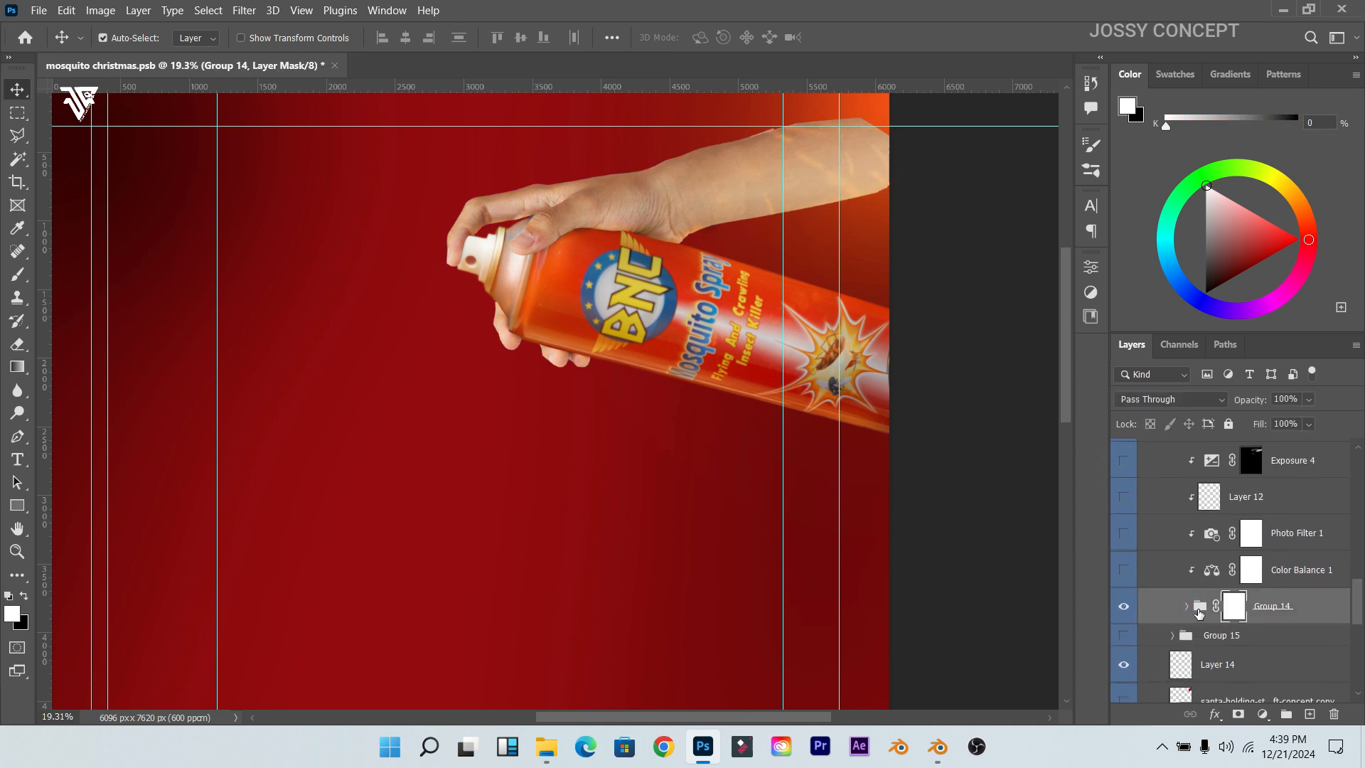
{"action": "left_click", "coordinate": [1187, 608]}
{"action": "scroll", "coordinate": [1206, 599], "scroll_direction": "down", "scroll_amount": 3}
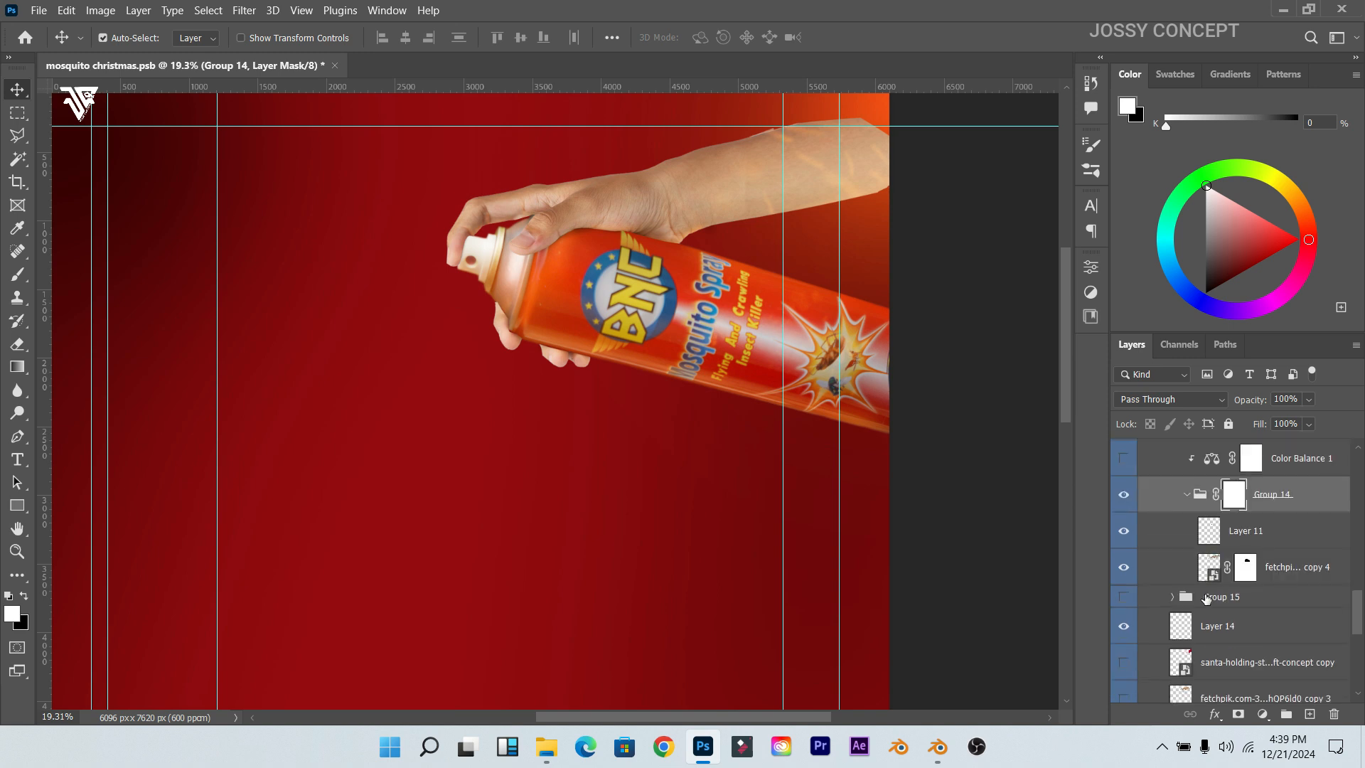
{"action": "left_click", "coordinate": [1123, 567]}
{"action": "scroll", "coordinate": [1220, 610], "scroll_direction": "down", "scroll_amount": 2}
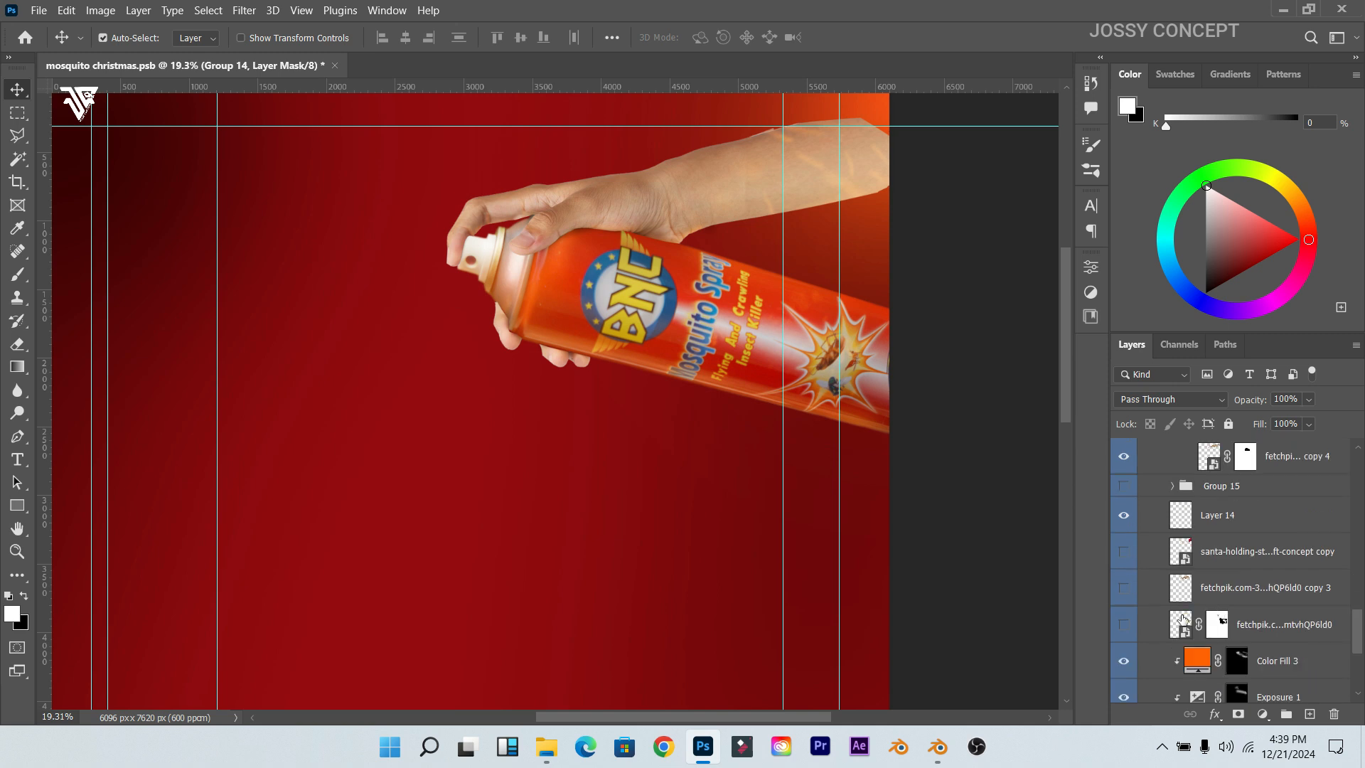
{"action": "left_click", "coordinate": [1127, 627]}
{"action": "scroll", "coordinate": [1194, 553], "scroll_direction": "up", "scroll_amount": 2}
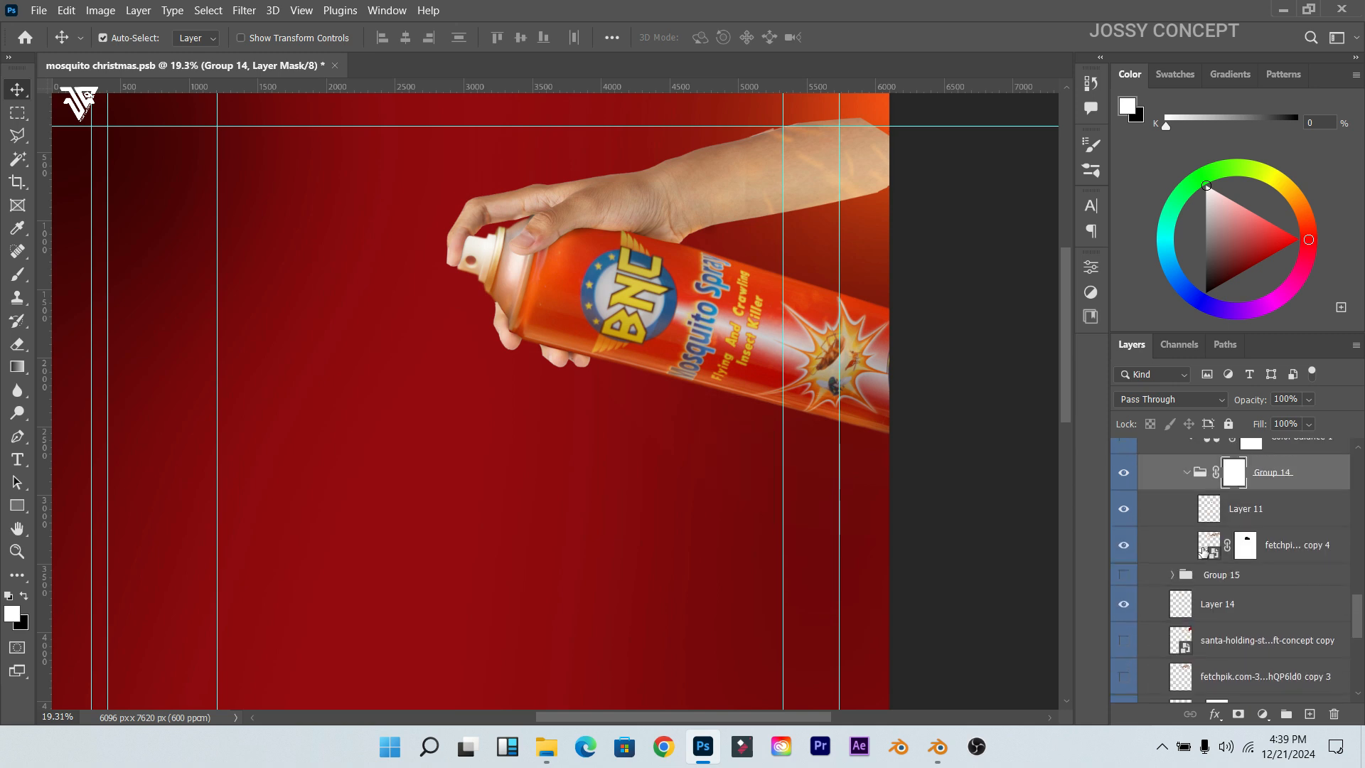
{"action": "left_click", "coordinate": [1125, 555]}
{"action": "left_click", "coordinate": [1125, 556]}
Step: Check Layer 11's effect, then turn Color Balance 1 back on and select it
{"action": "left_click", "coordinate": [1125, 518]}
{"action": "left_click", "coordinate": [1125, 519]}
{"action": "scroll", "coordinate": [1257, 542], "scroll_direction": "up", "scroll_amount": 3}
{"action": "left_click", "coordinate": [1120, 555]}
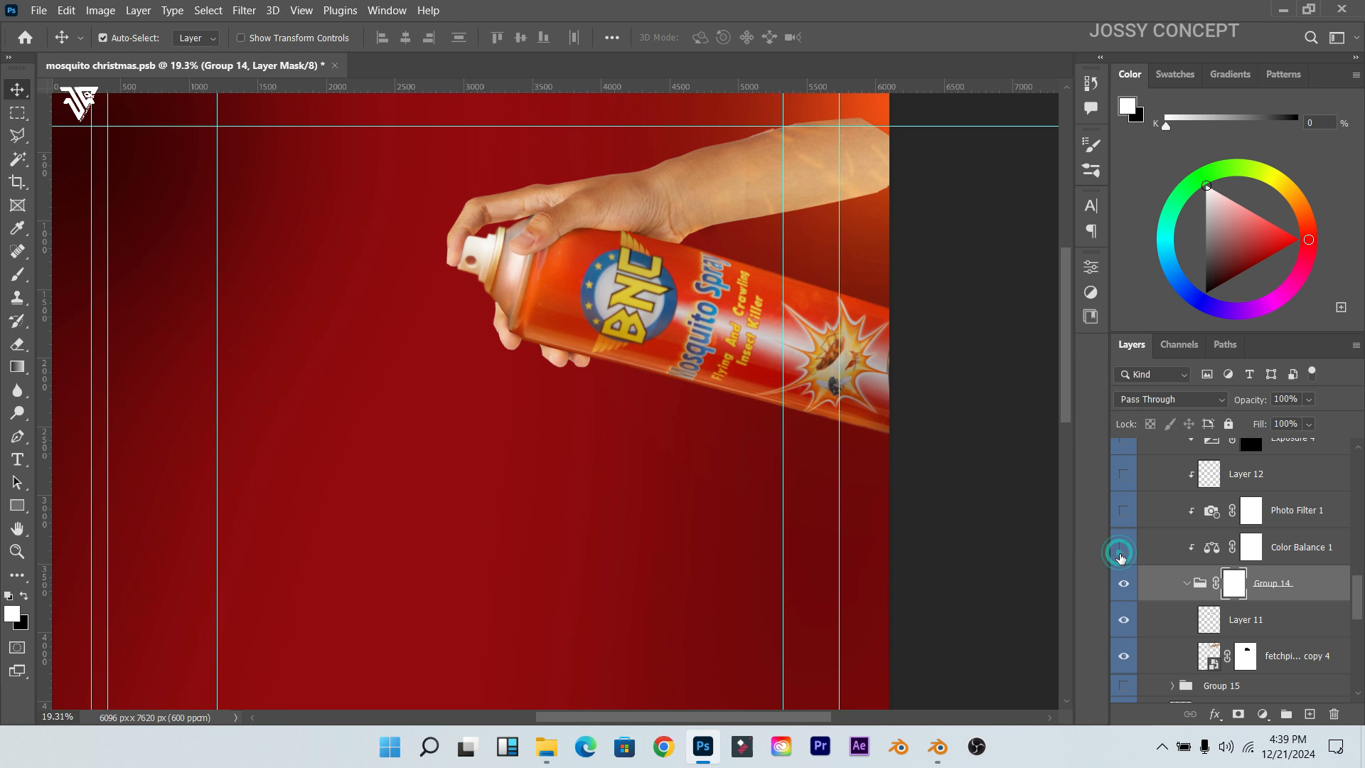
{"action": "left_click", "coordinate": [1302, 555]}
Step: Review the Color Balance 1 and Photo Filter 1 (Warming Filter 85, 52%) settings
{"action": "left_click", "coordinate": [1088, 279]}
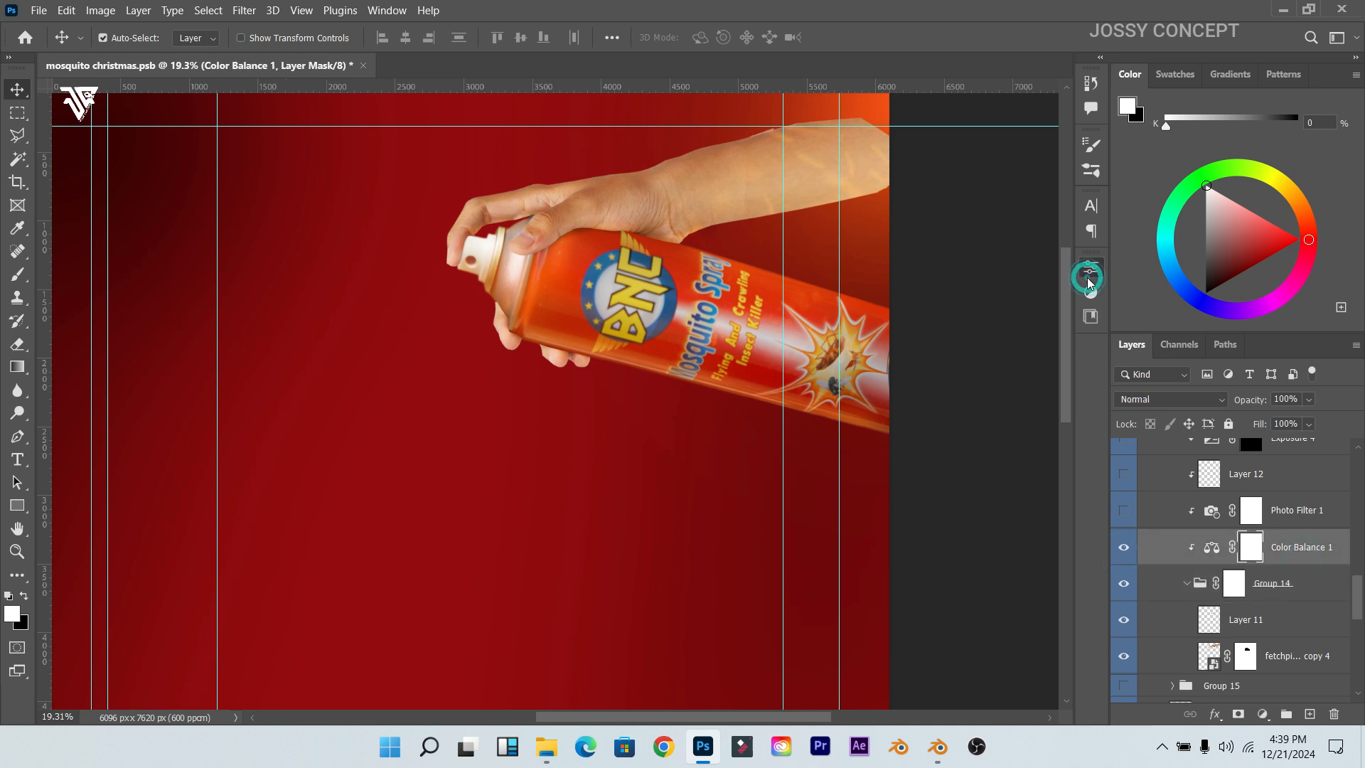
{"action": "scroll", "coordinate": [543, 204], "scroll_direction": "down", "scroll_amount": 2}
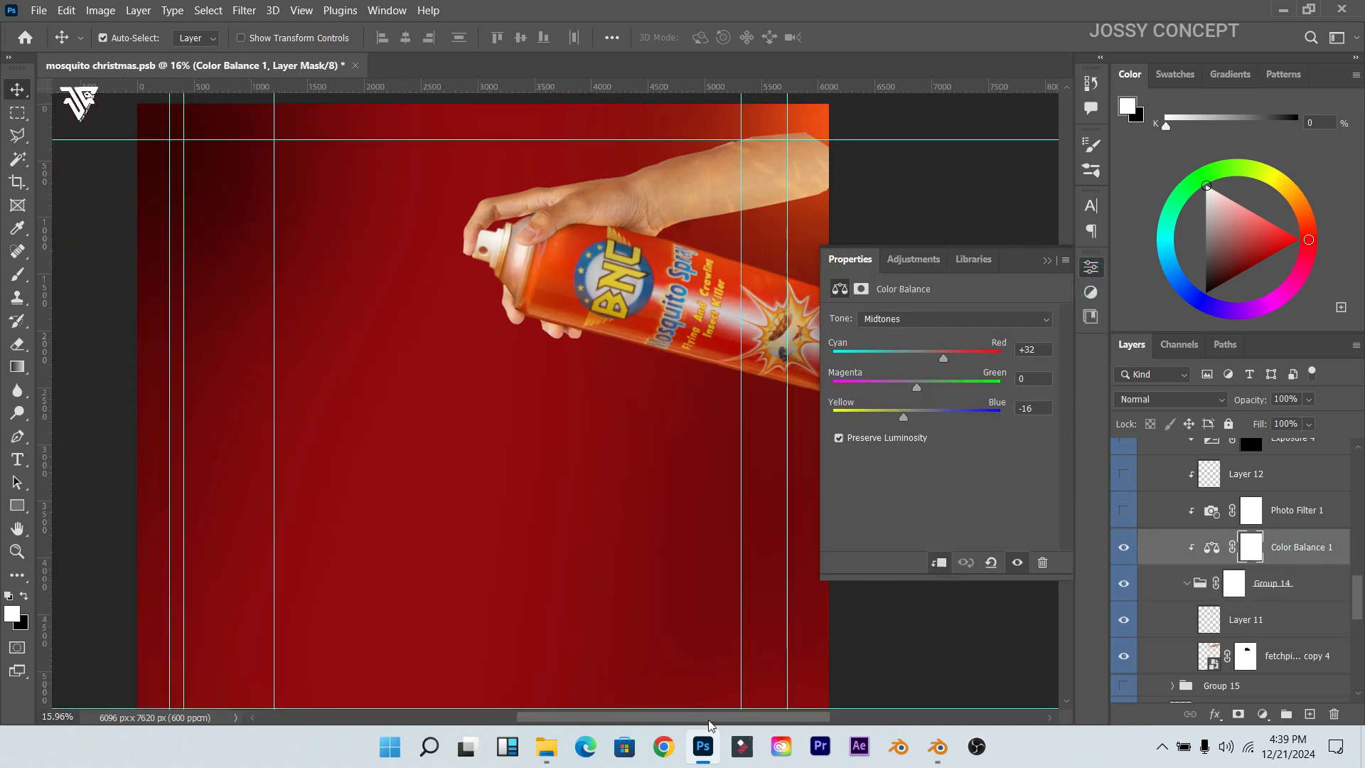
{"action": "left_click_drag", "start_coordinate": [707, 718], "coordinate": [732, 718]}
{"action": "scroll", "coordinate": [741, 369], "scroll_direction": "up", "scroll_amount": 1}
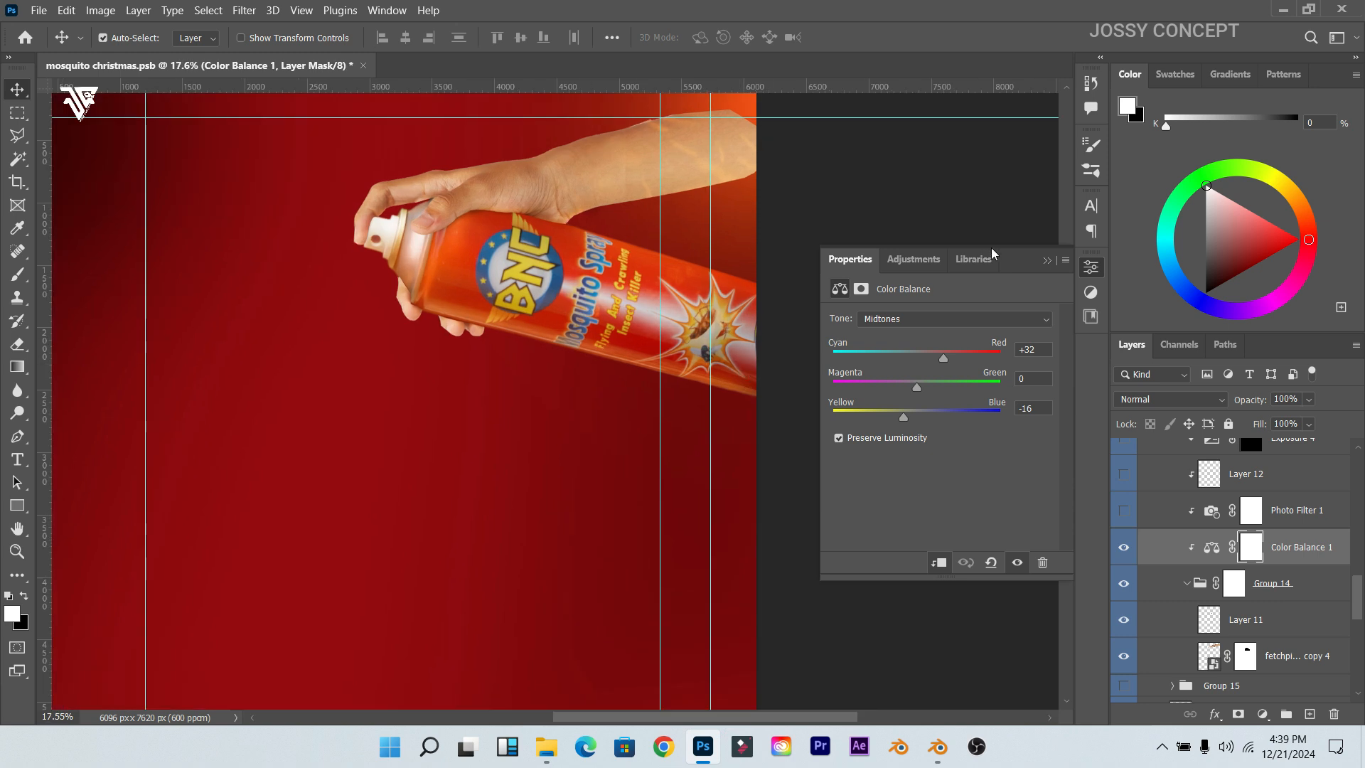
{"action": "scroll", "coordinate": [1173, 551], "scroll_direction": "up", "scroll_amount": 1}
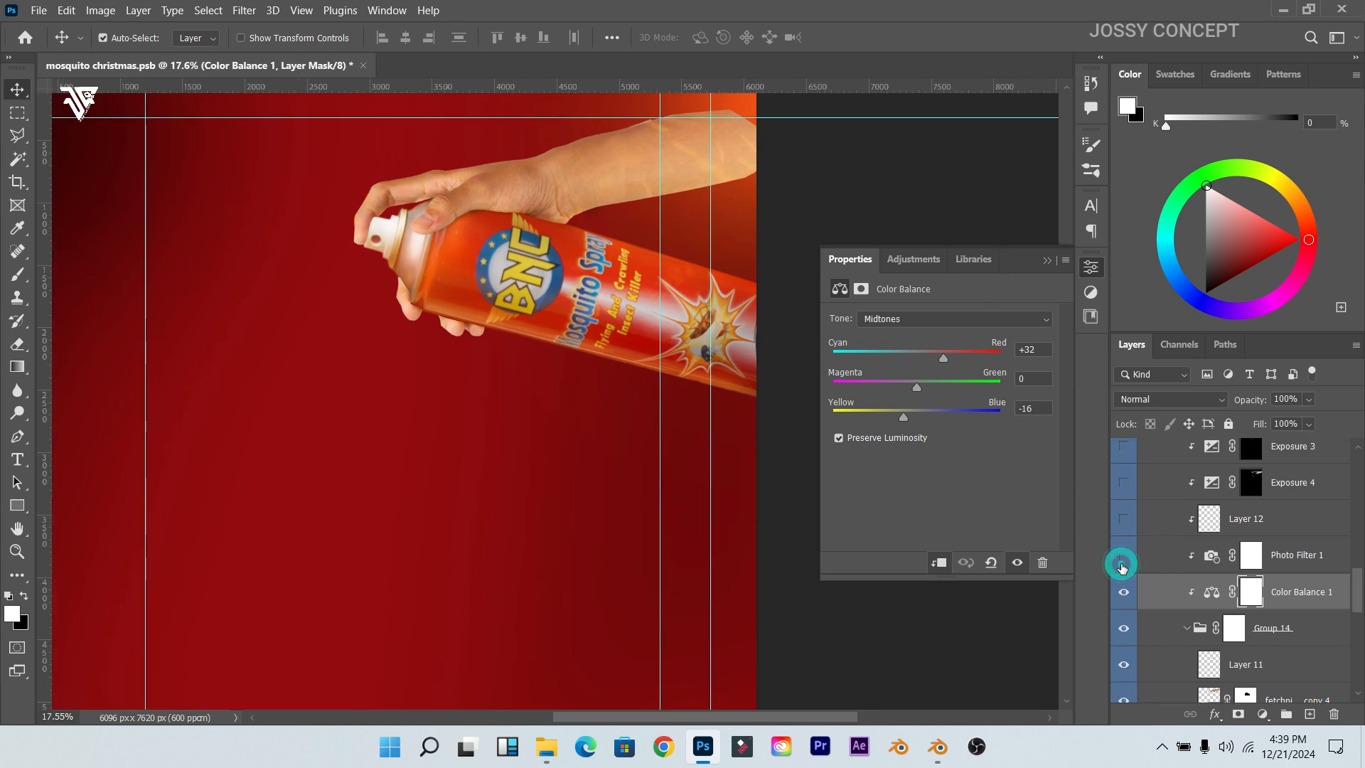
{"action": "left_click", "coordinate": [1283, 568]}
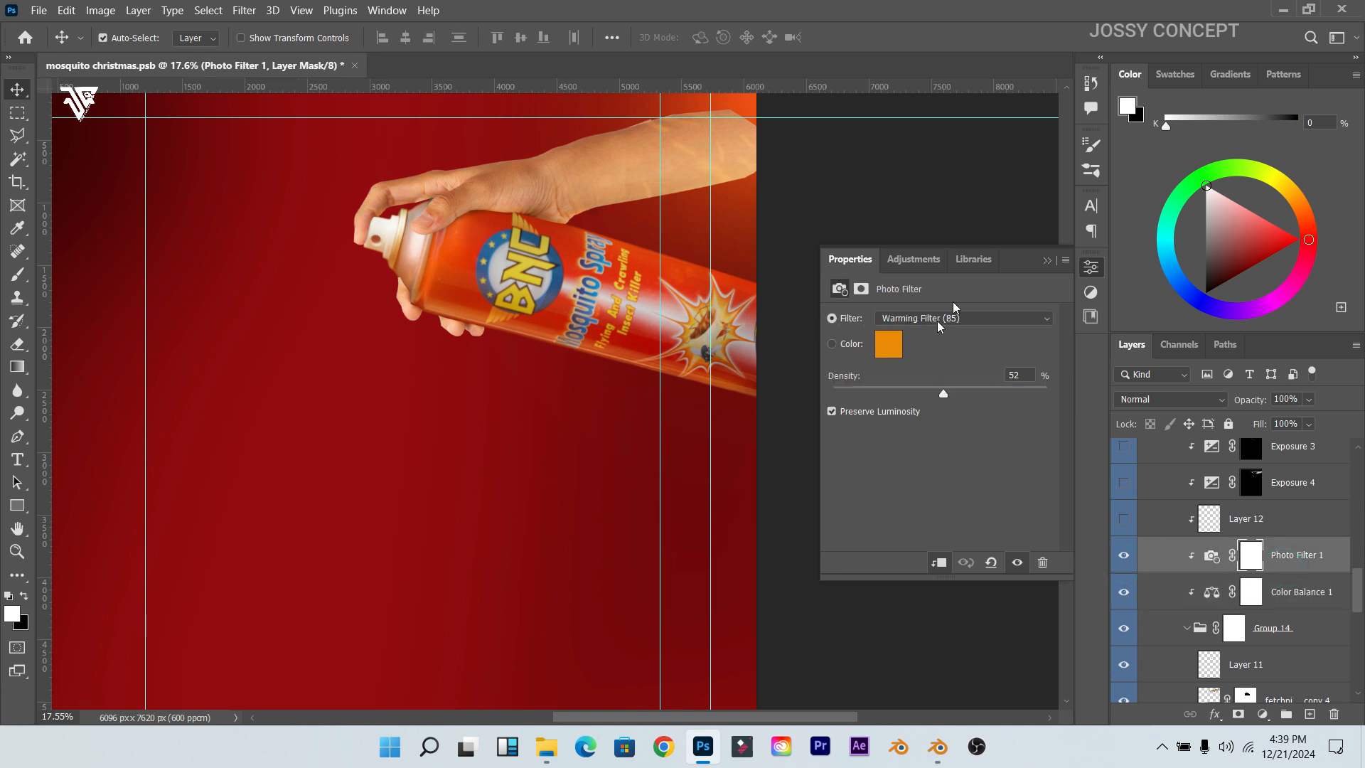
Step: Turn Layer 12 and the Exposure 4 darkening adjustment back on
{"action": "left_click", "coordinate": [1129, 529]}
{"action": "left_click", "coordinate": [1129, 529]}
{"action": "left_click", "coordinate": [1129, 531]}
{"action": "scroll", "coordinate": [1129, 531], "scroll_direction": "up", "scroll_amount": 1}
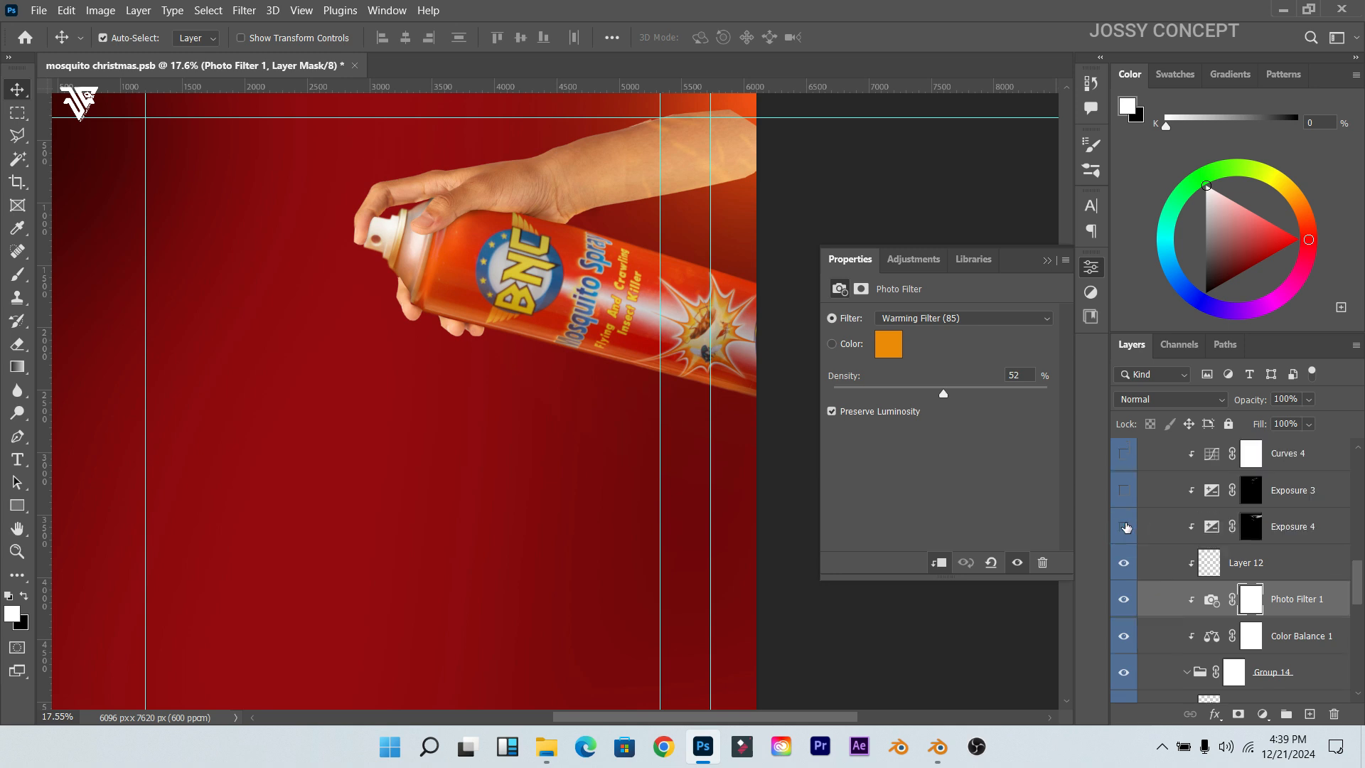
{"action": "left_click", "coordinate": [1126, 526]}
{"action": "left_click", "coordinate": [1193, 526]}
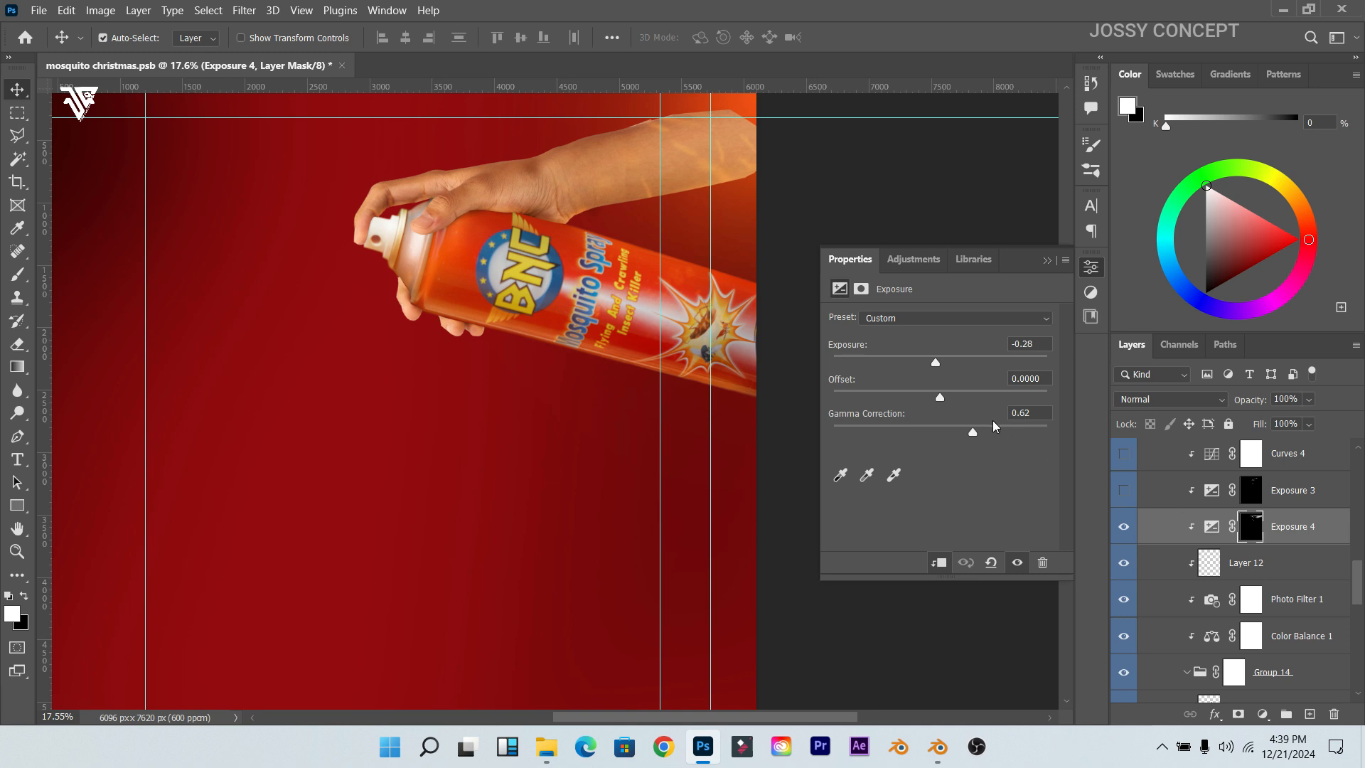
Step: Turn on Exposure 3 and Curves 4 and view their settings
{"action": "left_click", "coordinate": [1123, 491]}
{"action": "scroll", "coordinate": [1133, 496], "scroll_direction": "up", "scroll_amount": 1}
{"action": "left_click", "coordinate": [1281, 538]}
{"action": "left_click", "coordinate": [1130, 499]}
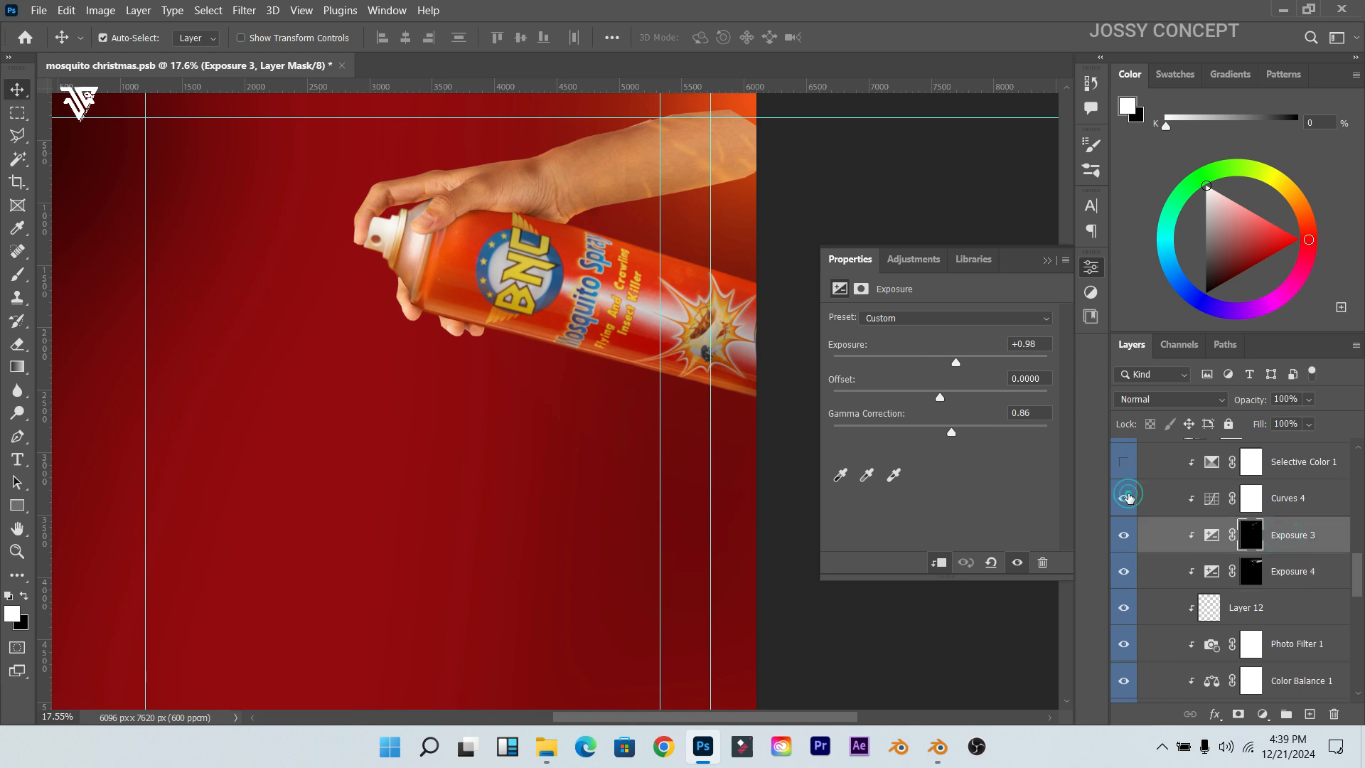
{"action": "left_click", "coordinate": [1304, 504]}
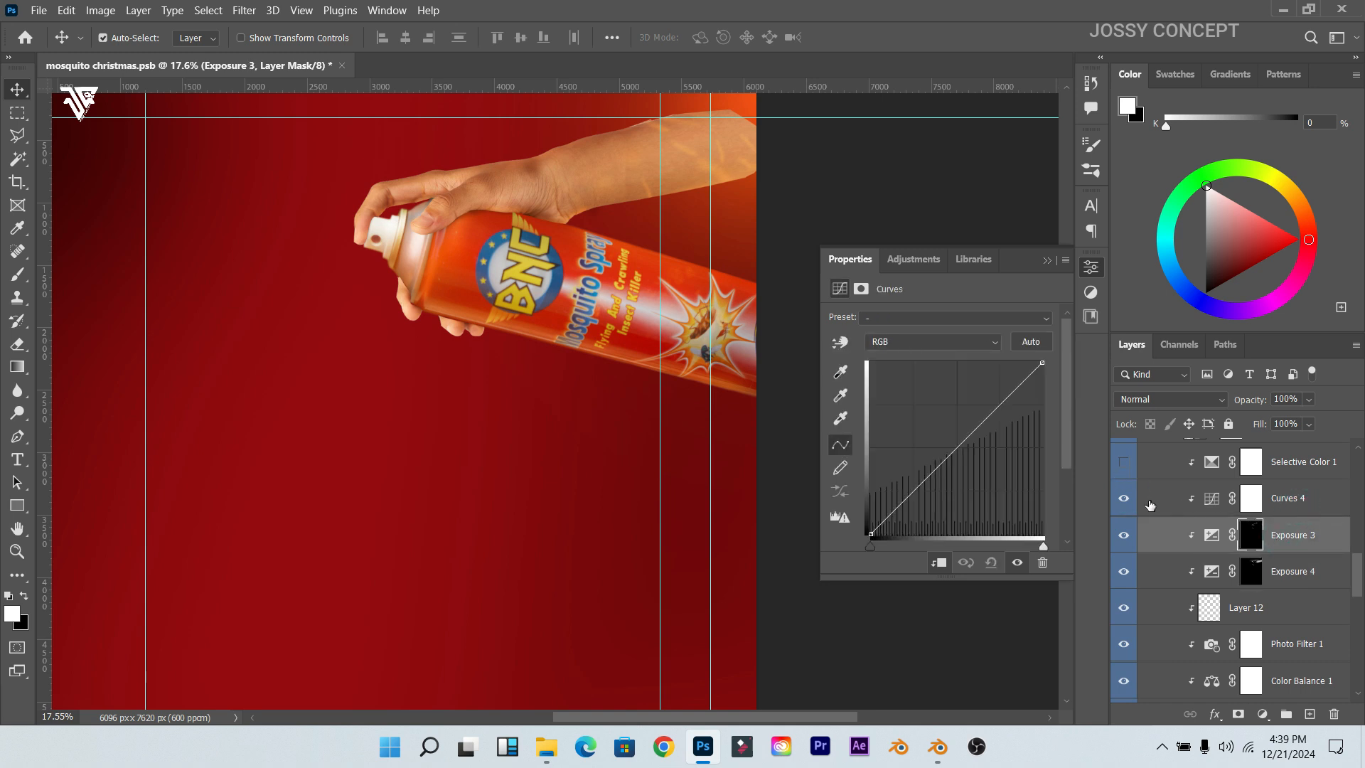
Step: Turn on Selective Color 1 and keep its Colors range set to Reds
{"action": "left_click", "coordinate": [1123, 462]}
{"action": "scroll", "coordinate": [1208, 568], "scroll_direction": "up", "scroll_amount": 3}
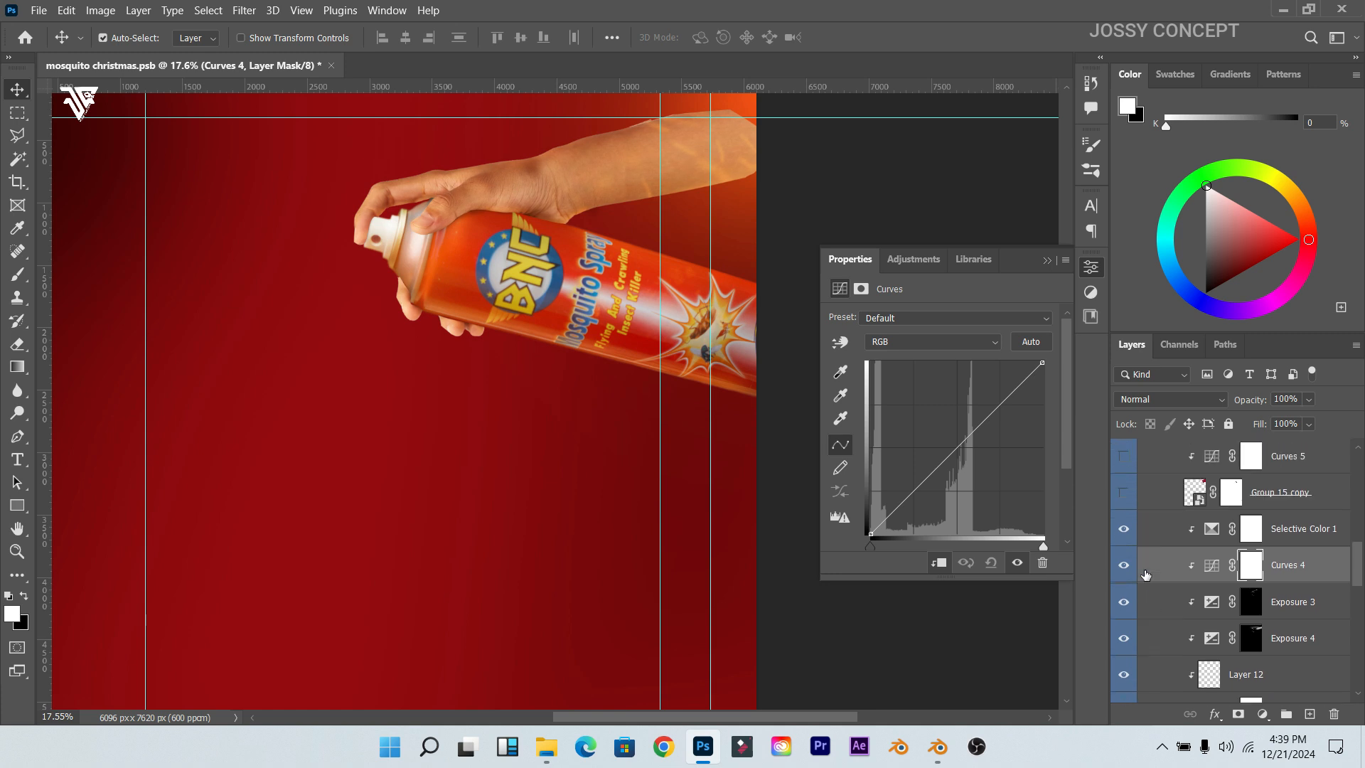
{"action": "left_click", "coordinate": [1280, 568]}
{"action": "left_click", "coordinate": [1124, 573]}
{"action": "left_click", "coordinate": [1124, 573]}
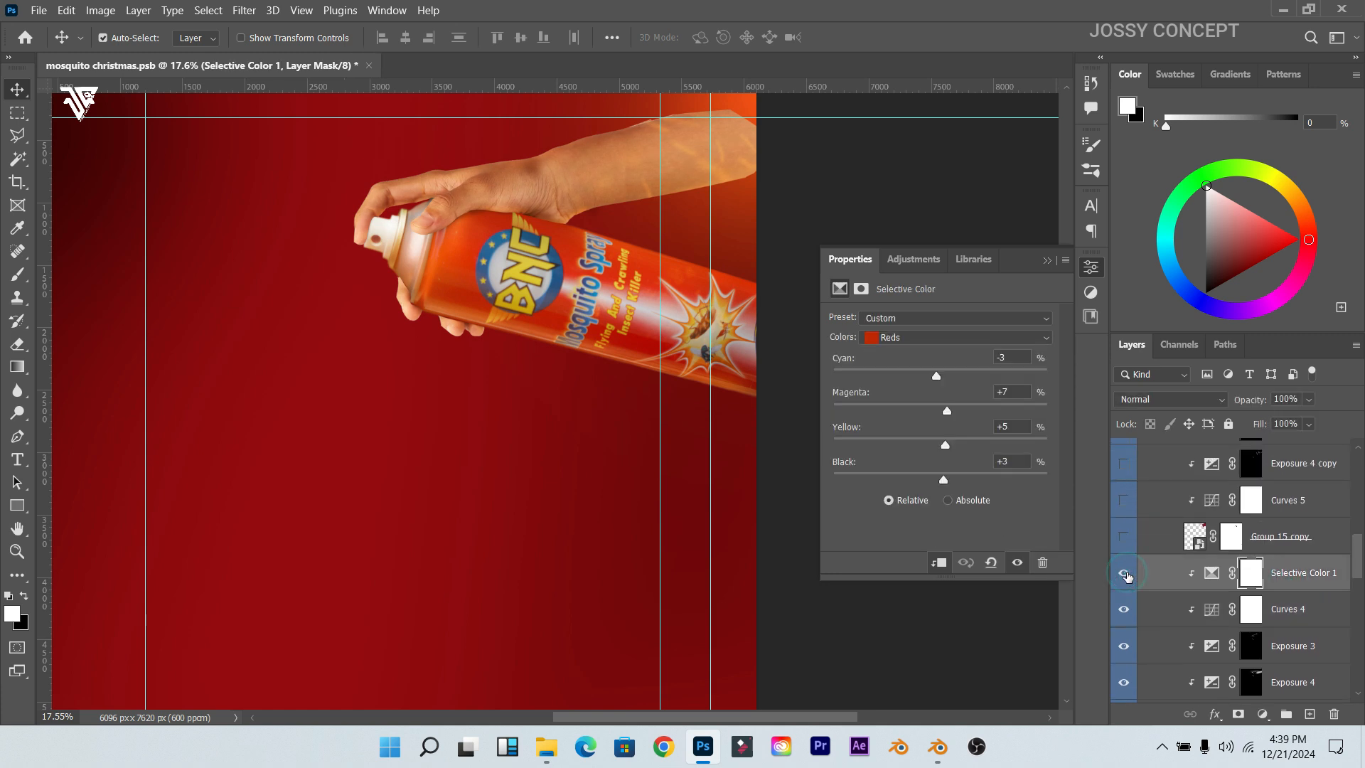
{"action": "left_click", "coordinate": [943, 338]}
{"action": "left_click", "coordinate": [909, 353]}
Step: Show Group 15 copy's red sleeve and fur cuff, then open its smart object contents
{"action": "left_click", "coordinate": [1122, 538]}
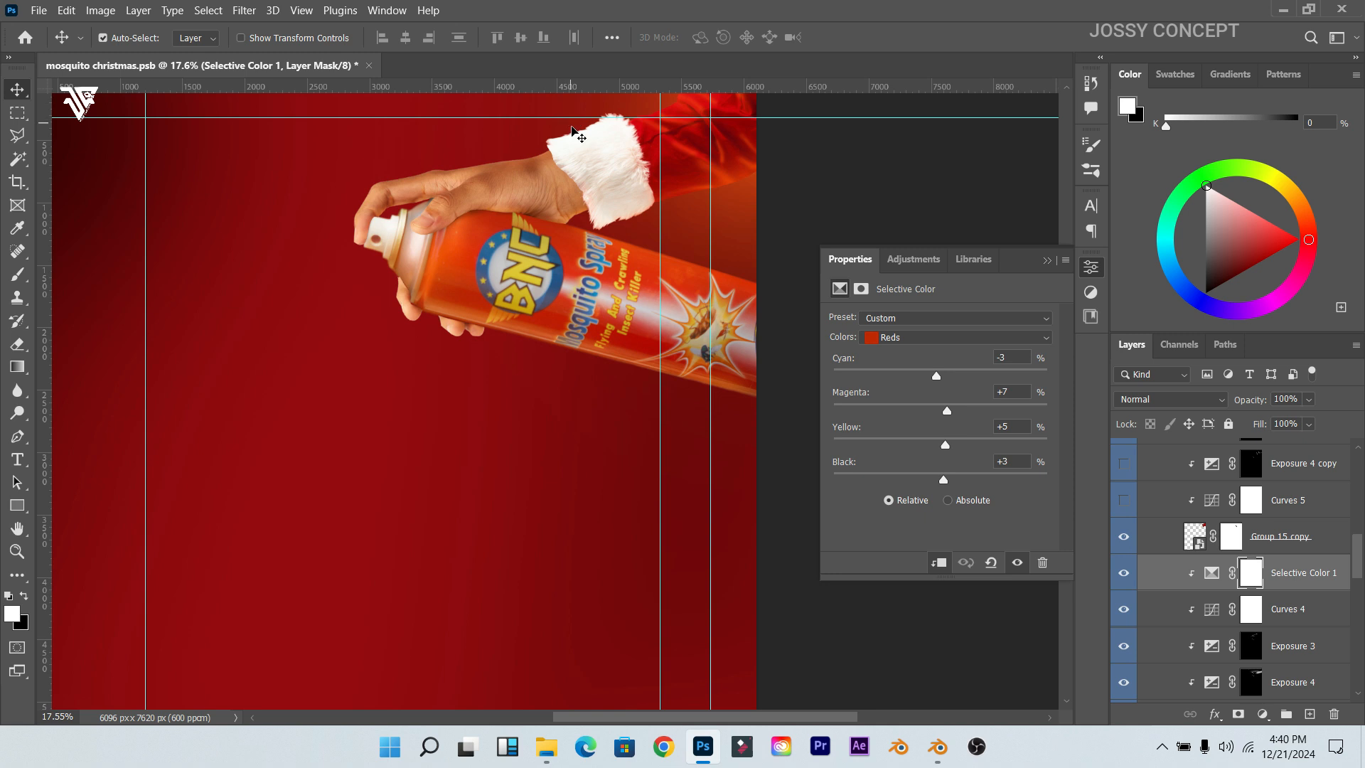
{"action": "scroll", "coordinate": [575, 136], "scroll_direction": "up", "scroll_amount": 1}
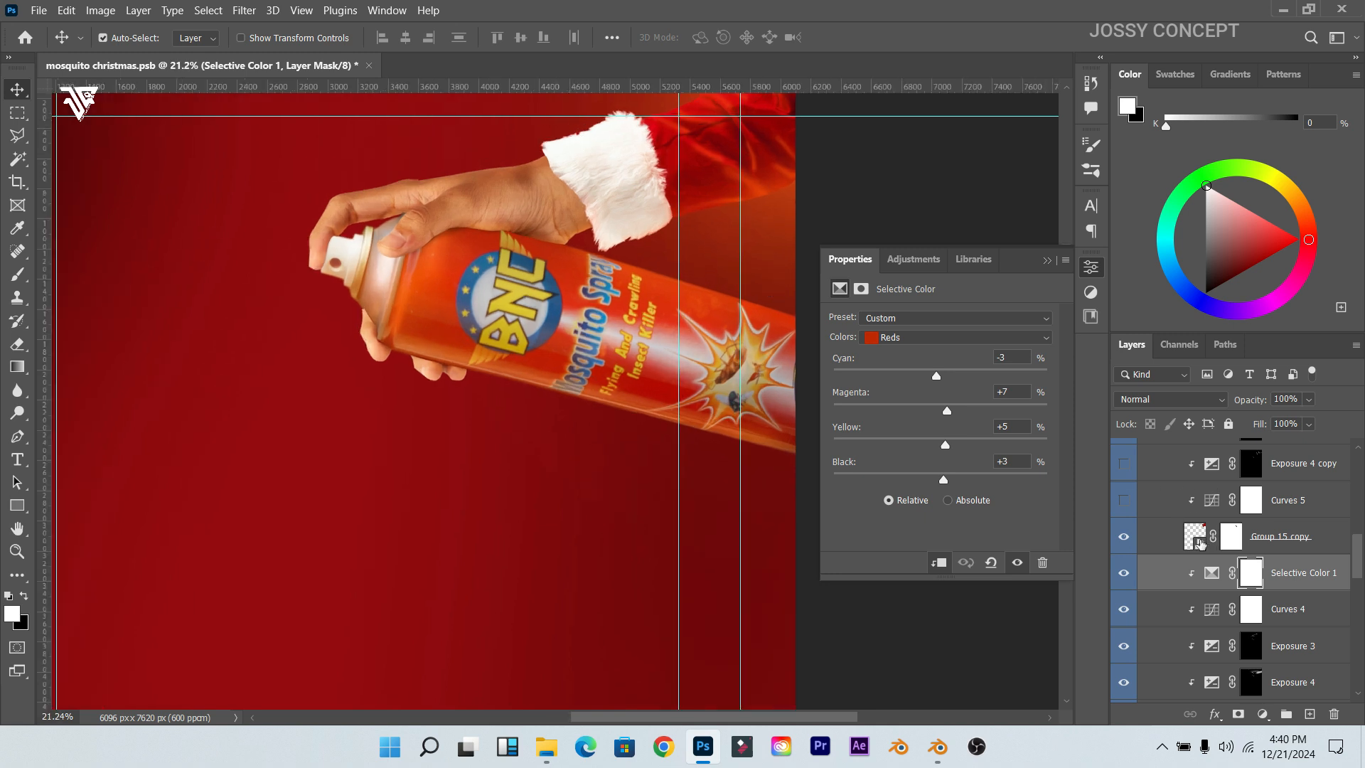
{"action": "scroll", "coordinate": [608, 121], "scroll_direction": "up", "scroll_amount": 1}
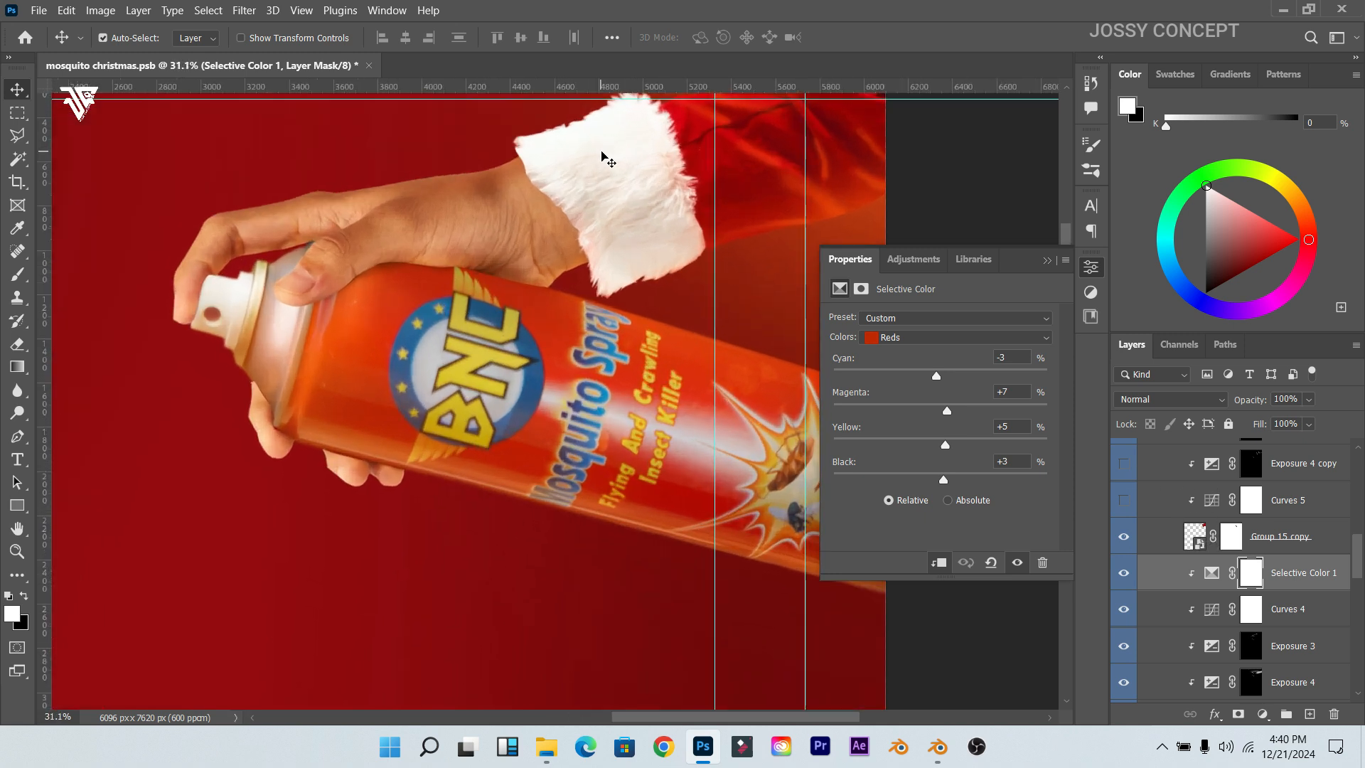
{"action": "scroll", "coordinate": [604, 149], "scroll_direction": "down", "scroll_amount": 2}
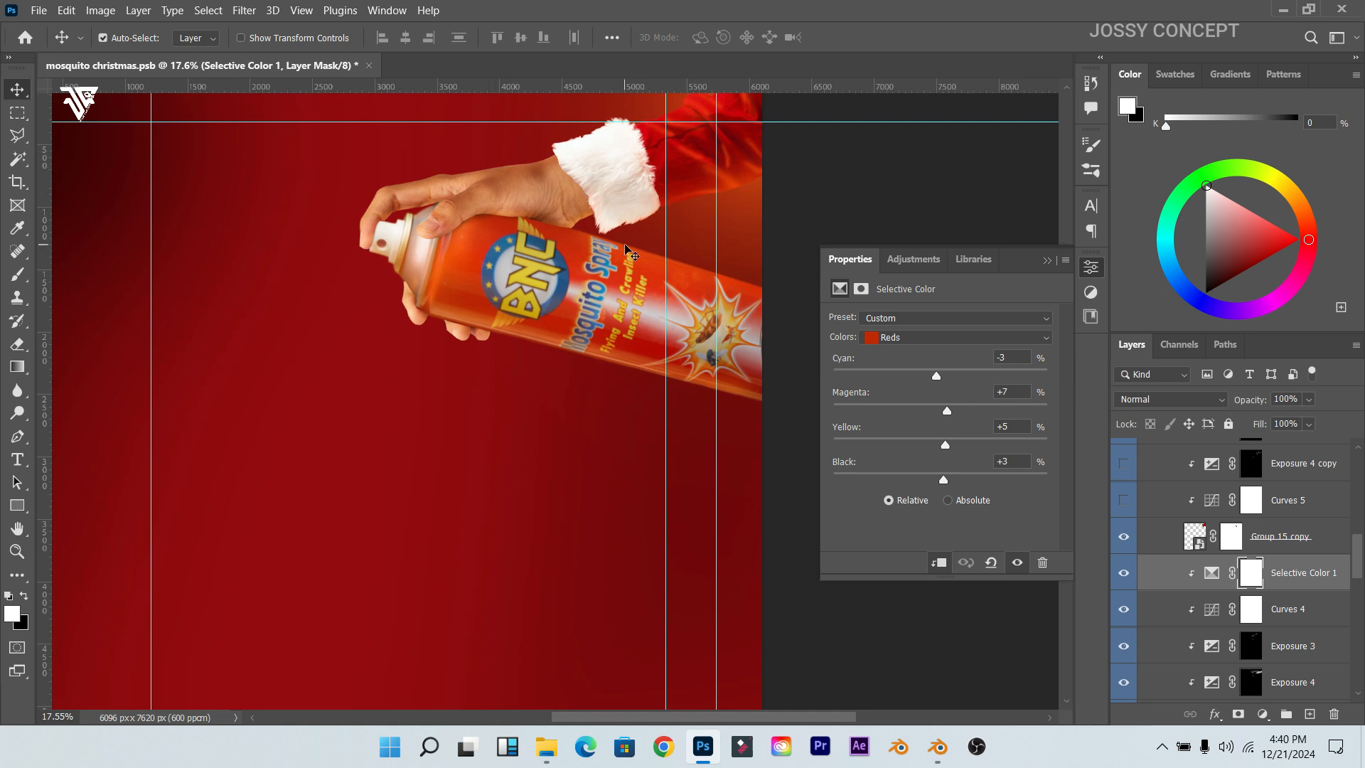
{"action": "double_click", "coordinate": [1200, 542]}
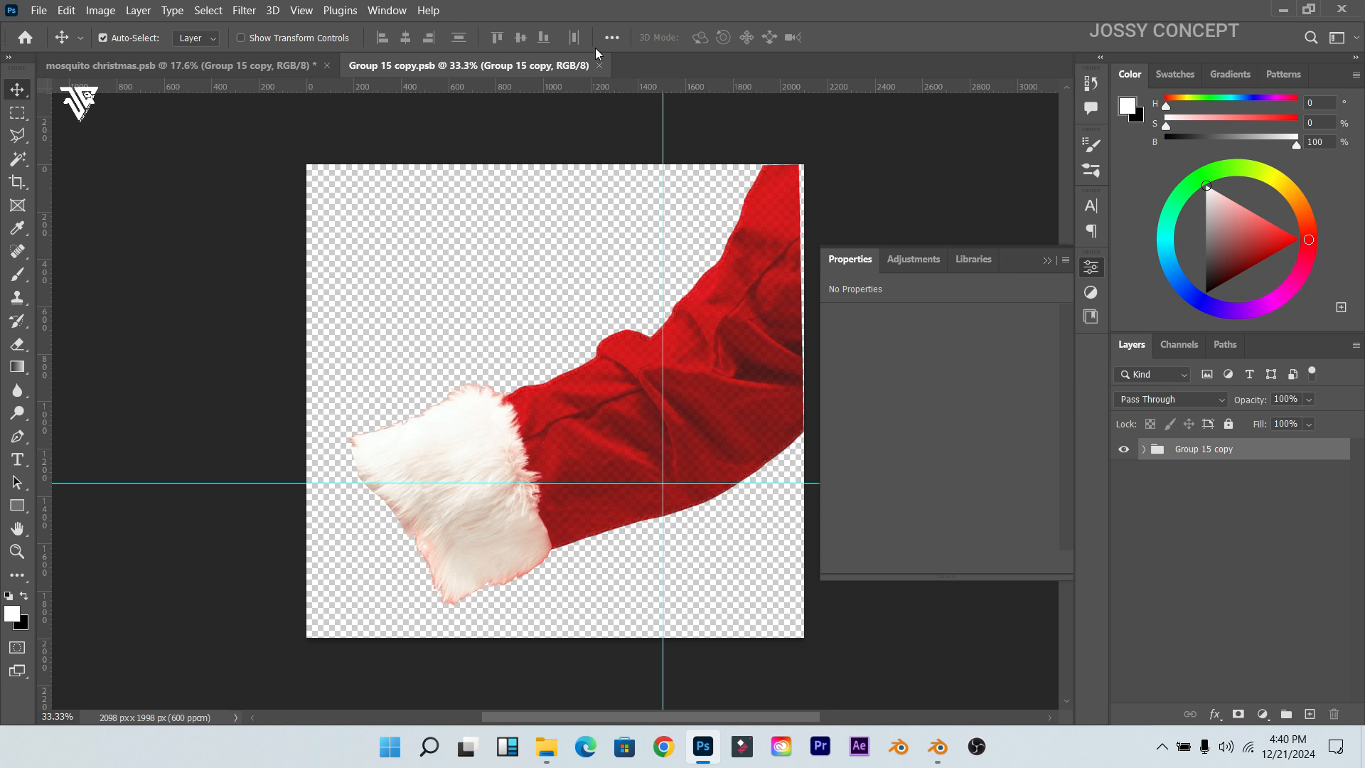
{"action": "left_click", "coordinate": [1144, 449]}
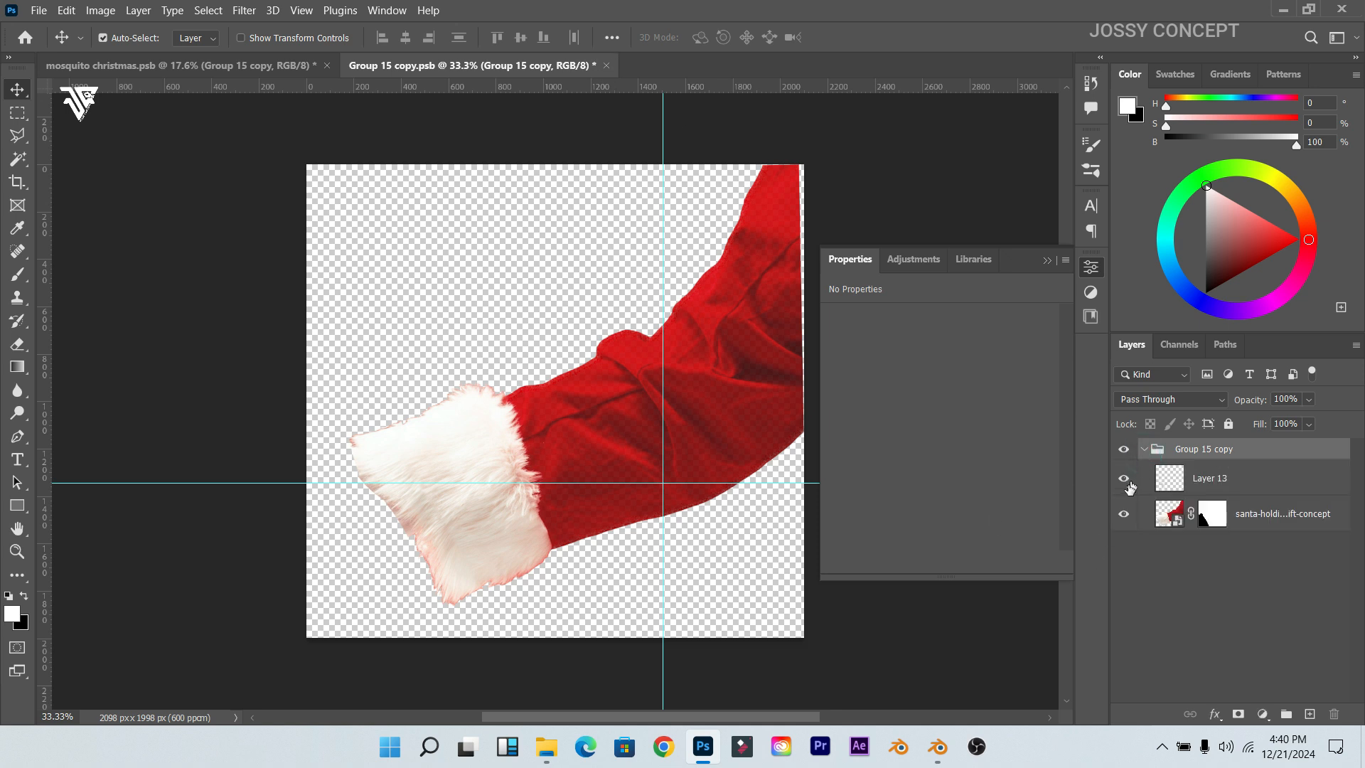
{"action": "left_click", "coordinate": [1124, 486]}
{"action": "left_click", "coordinate": [1124, 487]}
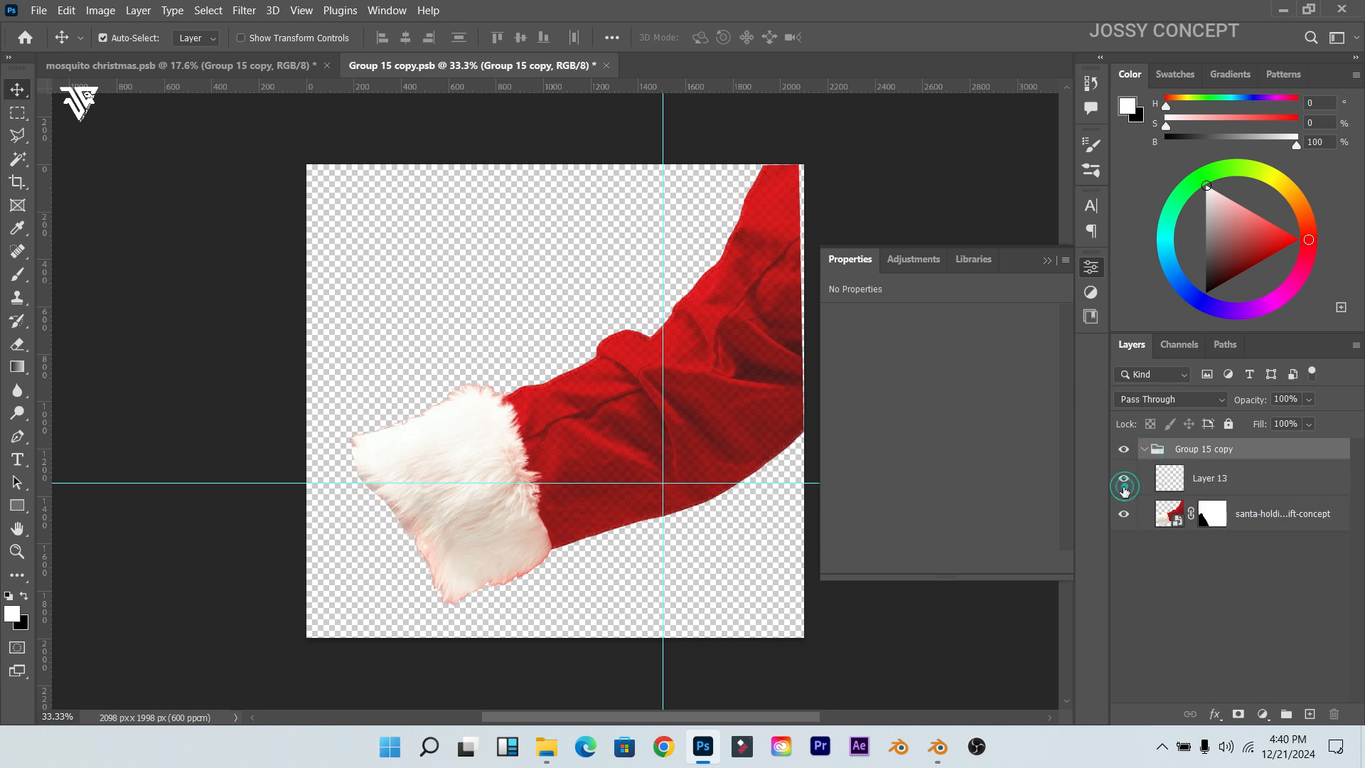
{"action": "left_click", "coordinate": [1232, 518]}
{"action": "right_click", "coordinate": [1234, 518]}
{"action": "left_click", "coordinate": [1237, 536]}
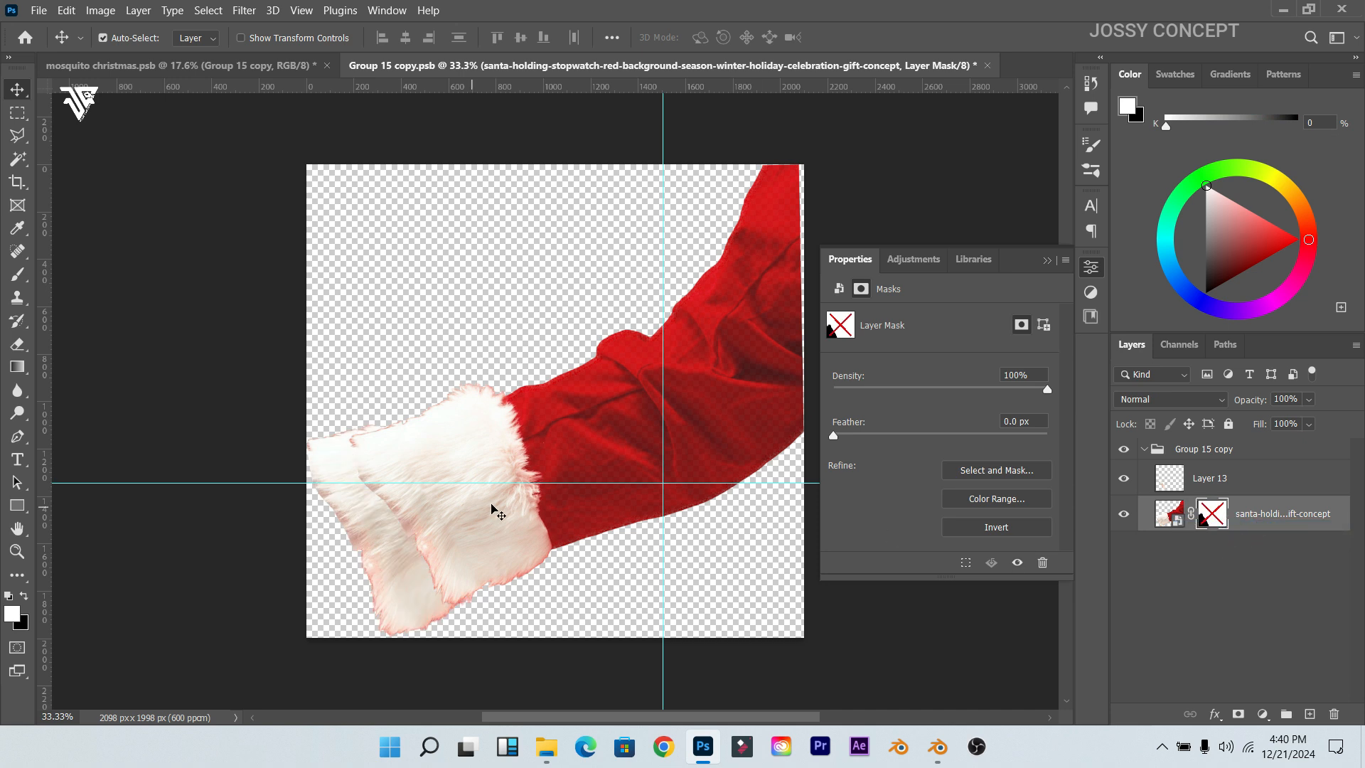
{"action": "left_click", "coordinate": [1216, 520], "text": "shift"}
{"action": "left_click", "coordinate": [1124, 477]}
{"action": "left_click", "coordinate": [1124, 478]}
{"action": "left_click", "coordinate": [988, 74]}
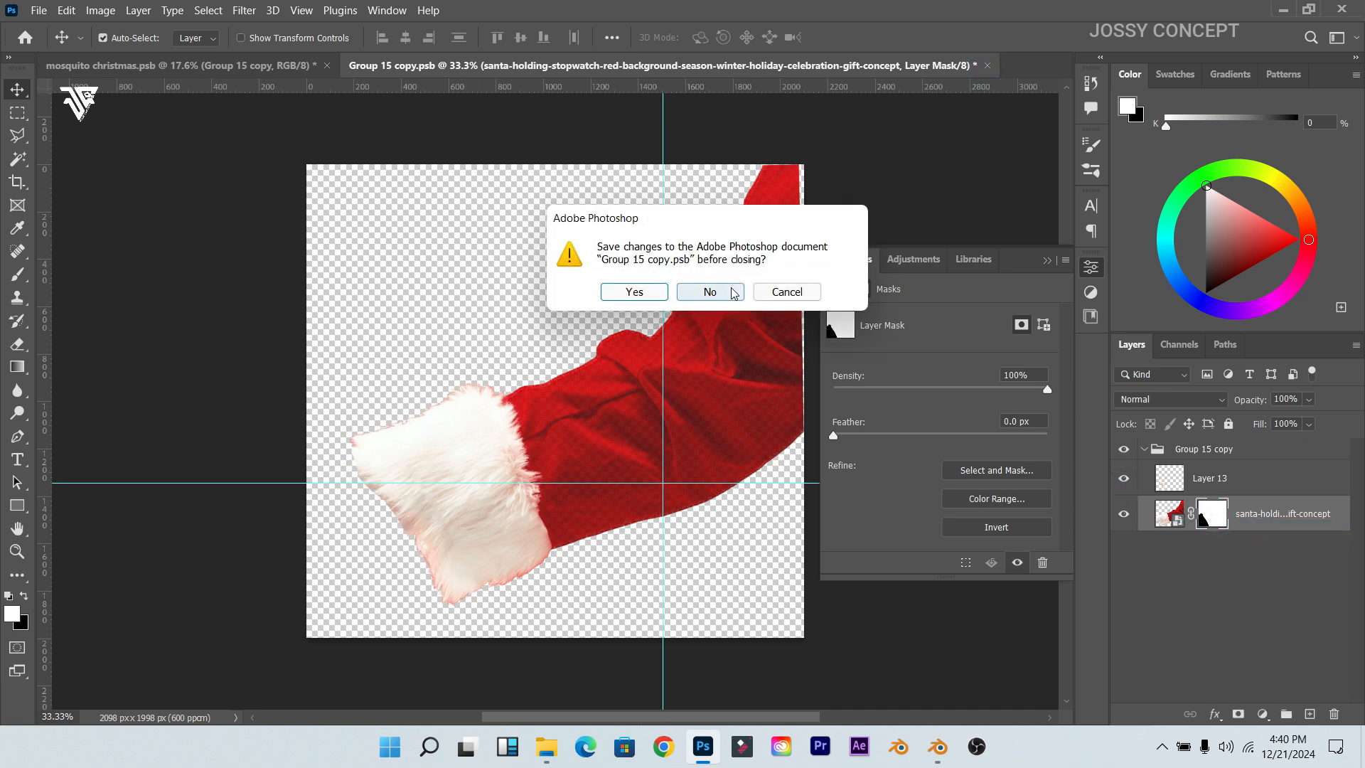
{"action": "left_click", "coordinate": [707, 289]}
Step: Turn on Curves 5, Exposure 4 copy and Exposure 3 copy on the cuff
{"action": "left_click", "coordinate": [1125, 650]}
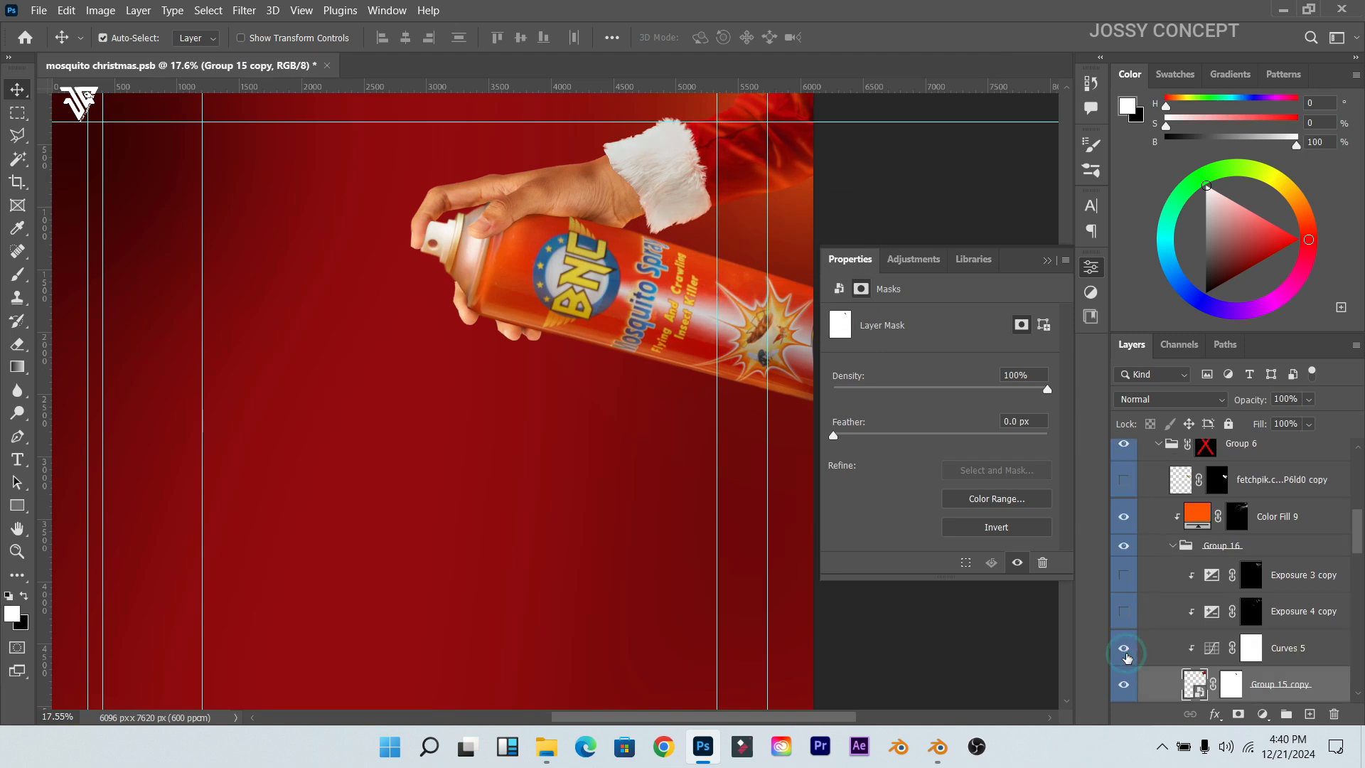
{"action": "left_click", "coordinate": [1271, 657]}
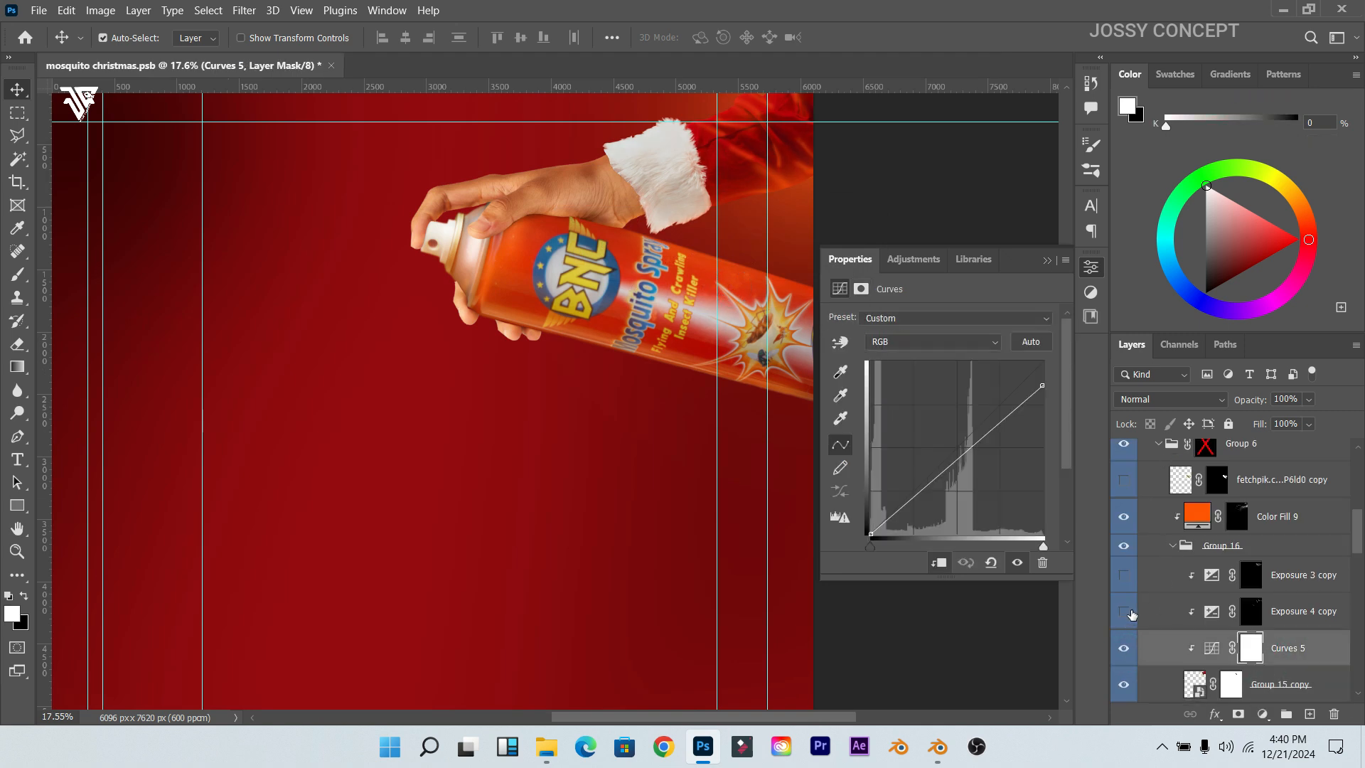
{"action": "left_click", "coordinate": [1123, 613]}
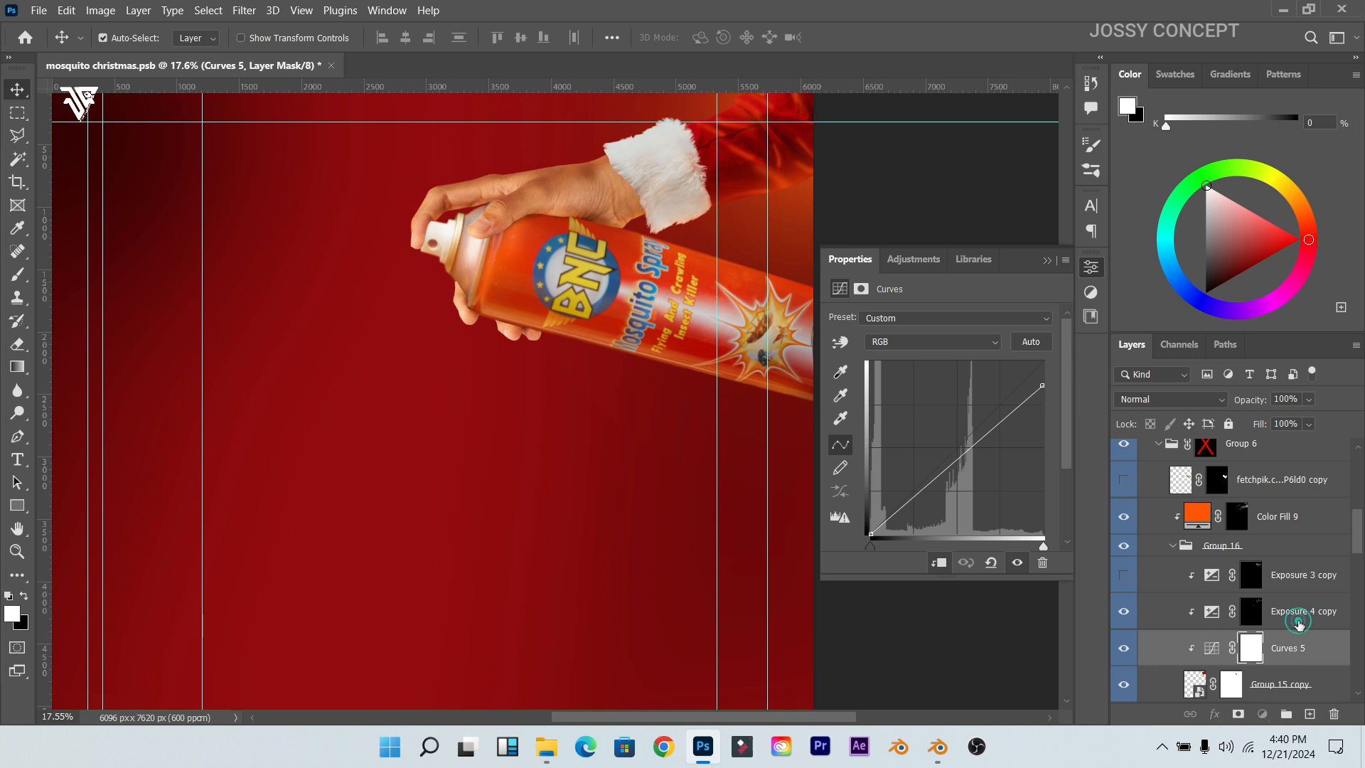
{"action": "left_click", "coordinate": [1290, 612]}
{"action": "left_click", "coordinate": [1124, 576]}
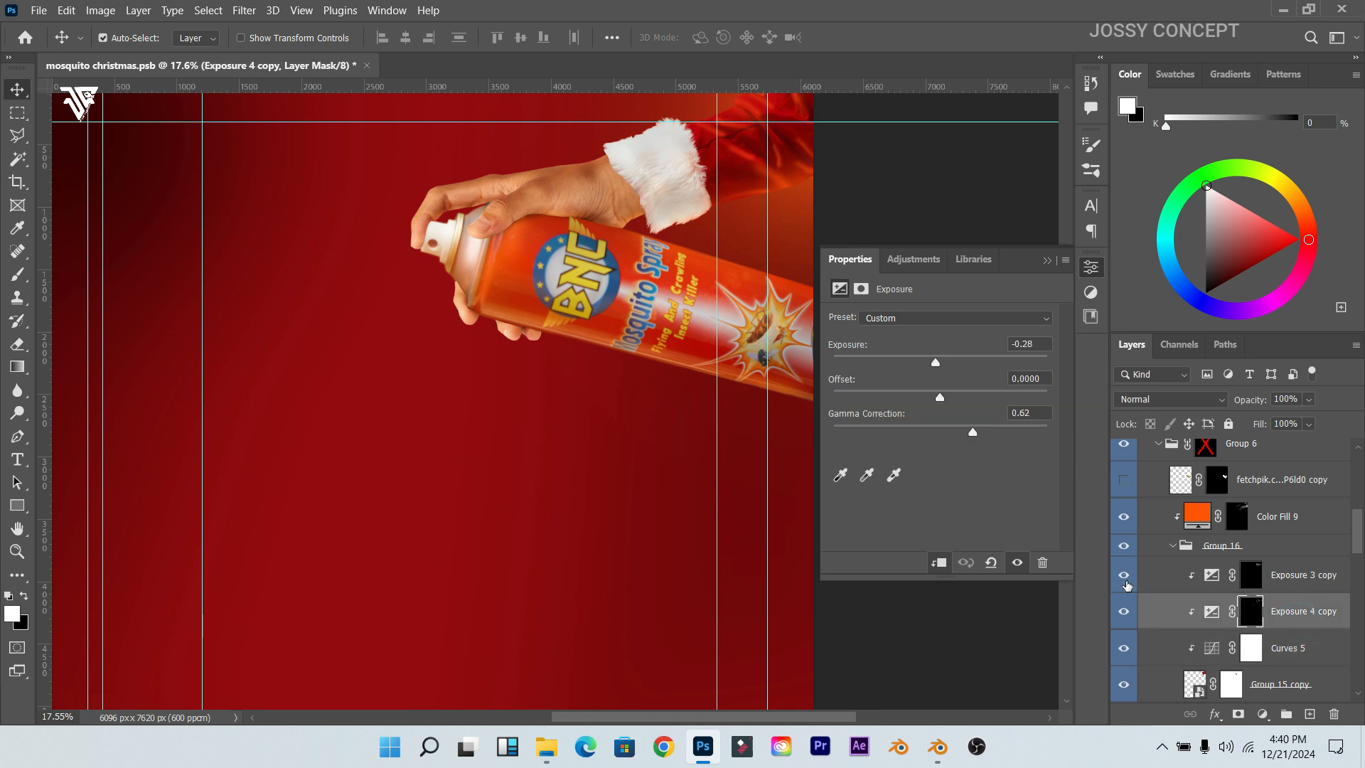
{"action": "left_click", "coordinate": [1209, 577]}
Step: Toggle Color Fill 9 several times to compare its effect, leaving it visible
{"action": "scroll", "coordinate": [1194, 586], "scroll_direction": "up", "scroll_amount": 1}
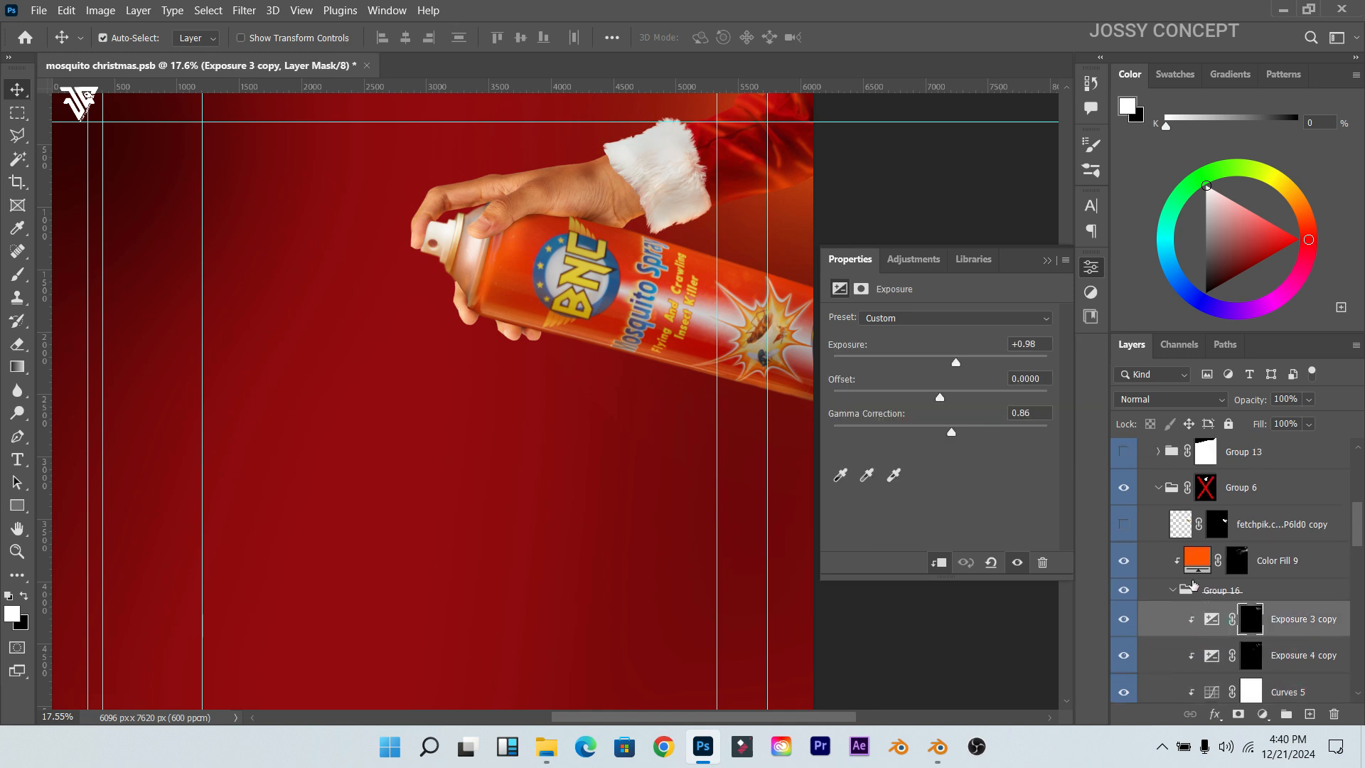
{"action": "left_click", "coordinate": [1124, 561]}
{"action": "left_click", "coordinate": [1123, 562]}
{"action": "left_click", "coordinate": [1125, 563]}
{"action": "left_click", "coordinate": [1125, 563]}
{"action": "left_click", "coordinate": [1125, 563]}
{"action": "left_click", "coordinate": [1124, 563]}
Step: Compare the second spray can layer, then collapse Group 6 and leave it visible
{"action": "scroll", "coordinate": [800, 214], "scroll_direction": "down", "scroll_amount": 1}
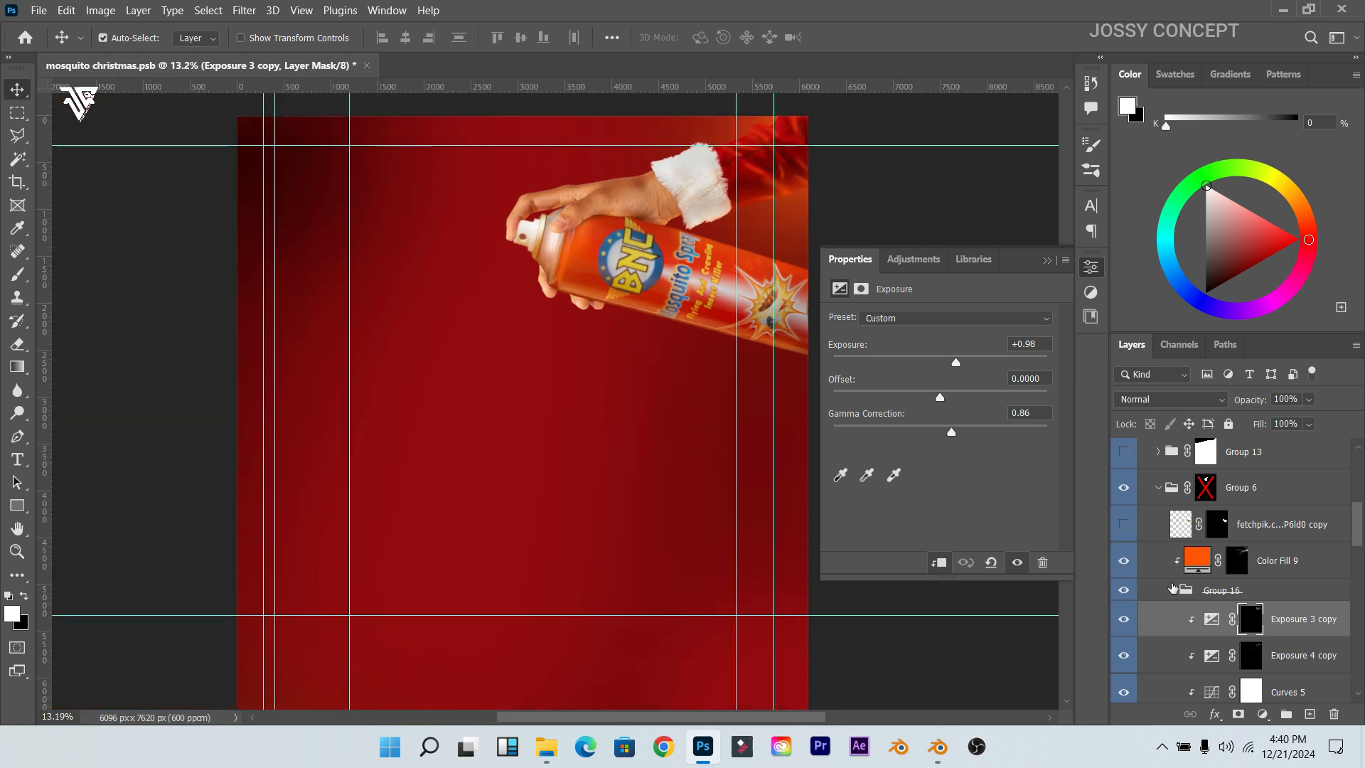
{"action": "scroll", "coordinate": [1173, 587], "scroll_direction": "up", "scroll_amount": 1}
{"action": "left_click", "coordinate": [1123, 569]}
{"action": "left_click", "coordinate": [1123, 568]}
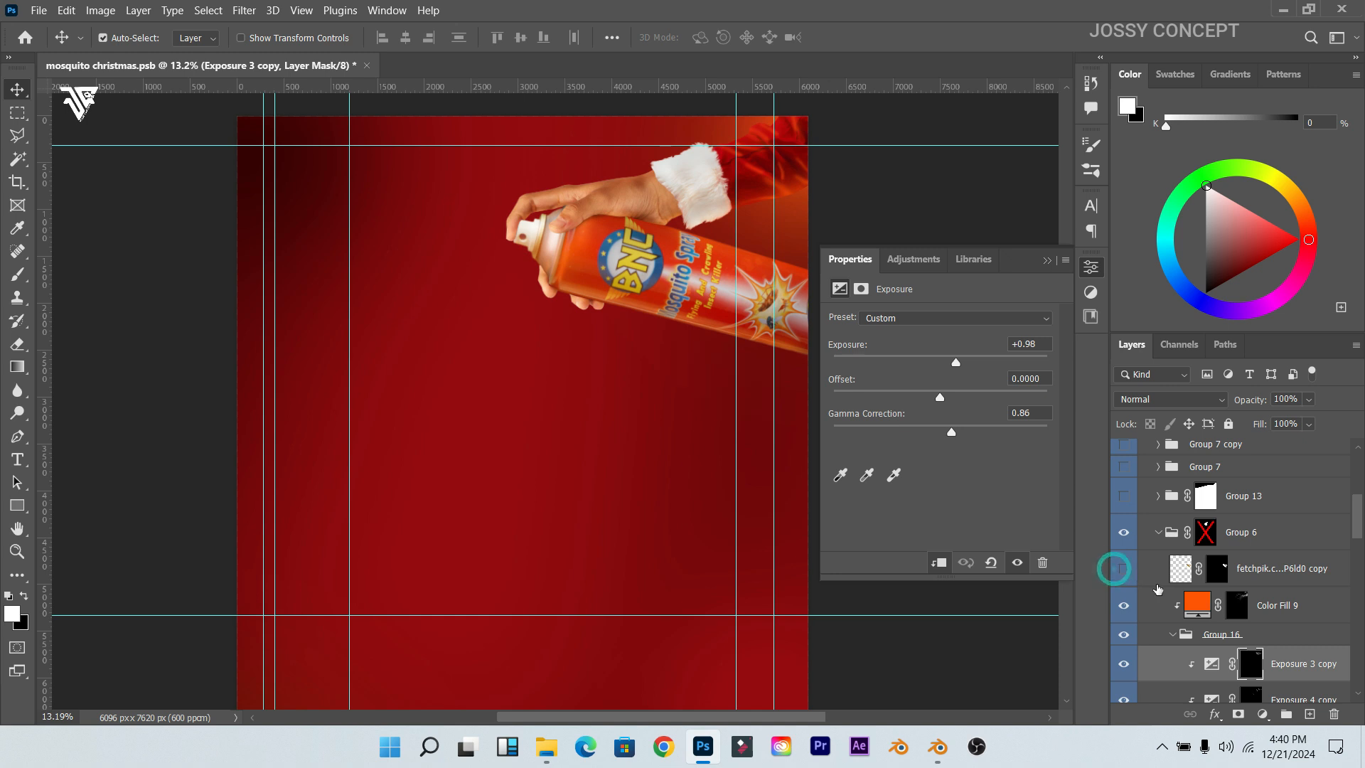
{"action": "scroll", "coordinate": [1159, 592], "scroll_direction": "up", "scroll_amount": 1}
{"action": "left_click", "coordinate": [1159, 621]}
{"action": "left_click", "coordinate": [1123, 621]}
{"action": "left_click", "coordinate": [1124, 622]}
Step: Show Group 13's orange spray cone and hide its upper, middle and lower glow layers
{"action": "left_click", "coordinate": [1124, 585]}
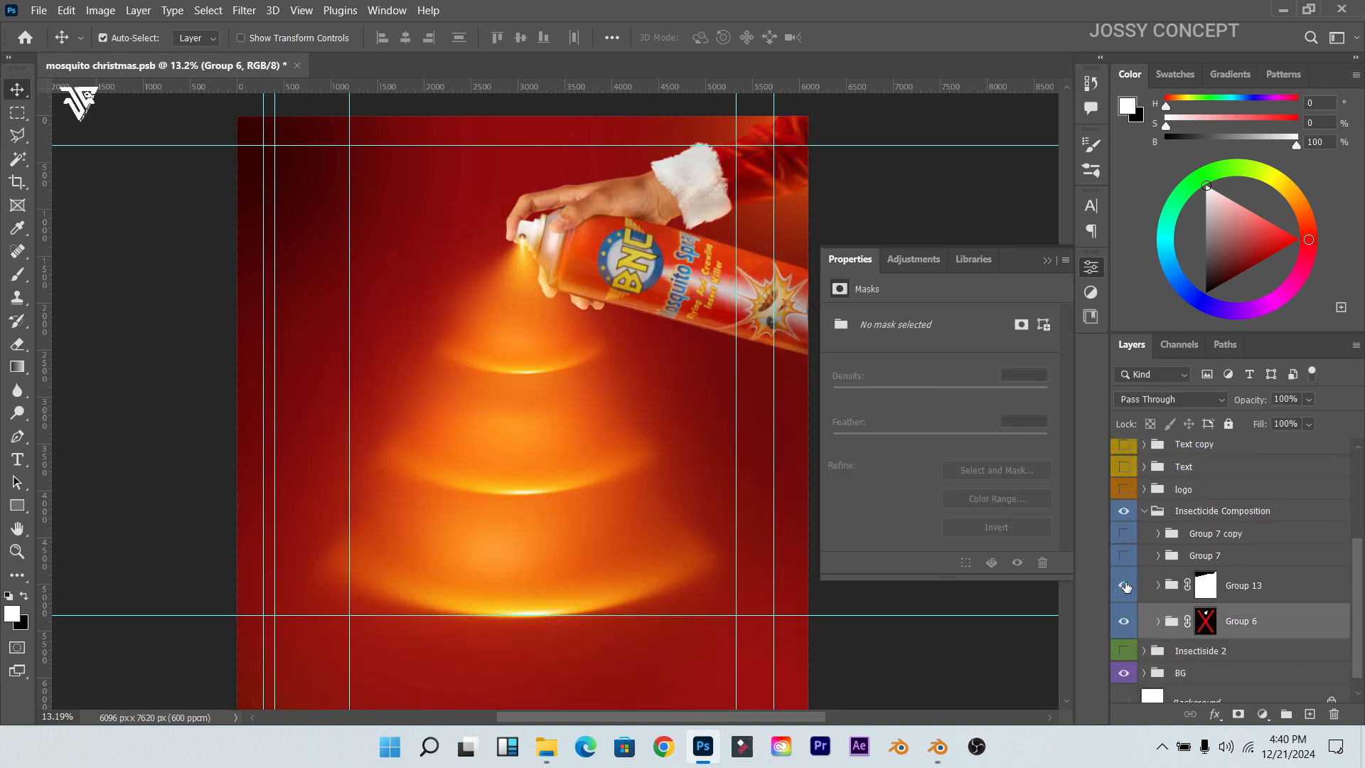
{"action": "scroll", "coordinate": [497, 398], "scroll_direction": "up", "scroll_amount": 3}
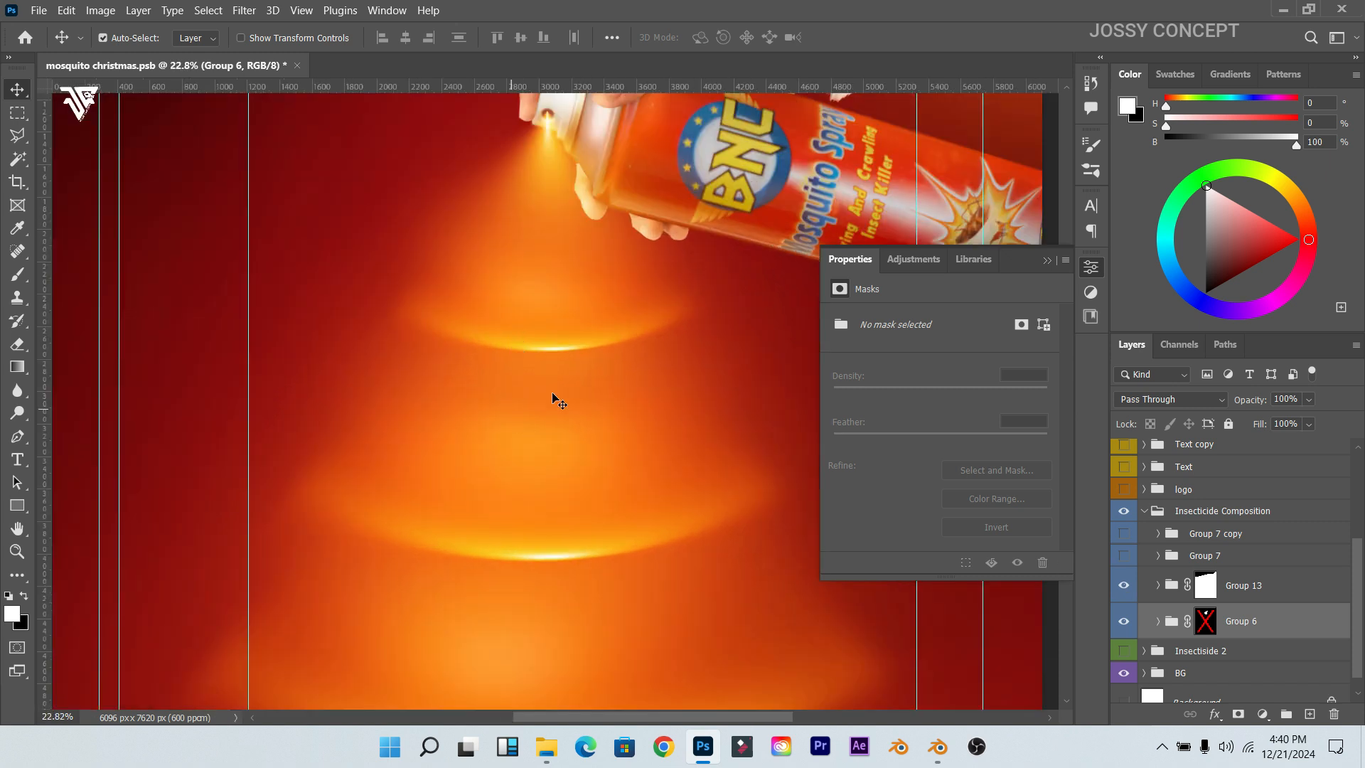
{"action": "scroll", "coordinate": [532, 435], "scroll_direction": "down", "scroll_amount": 3}
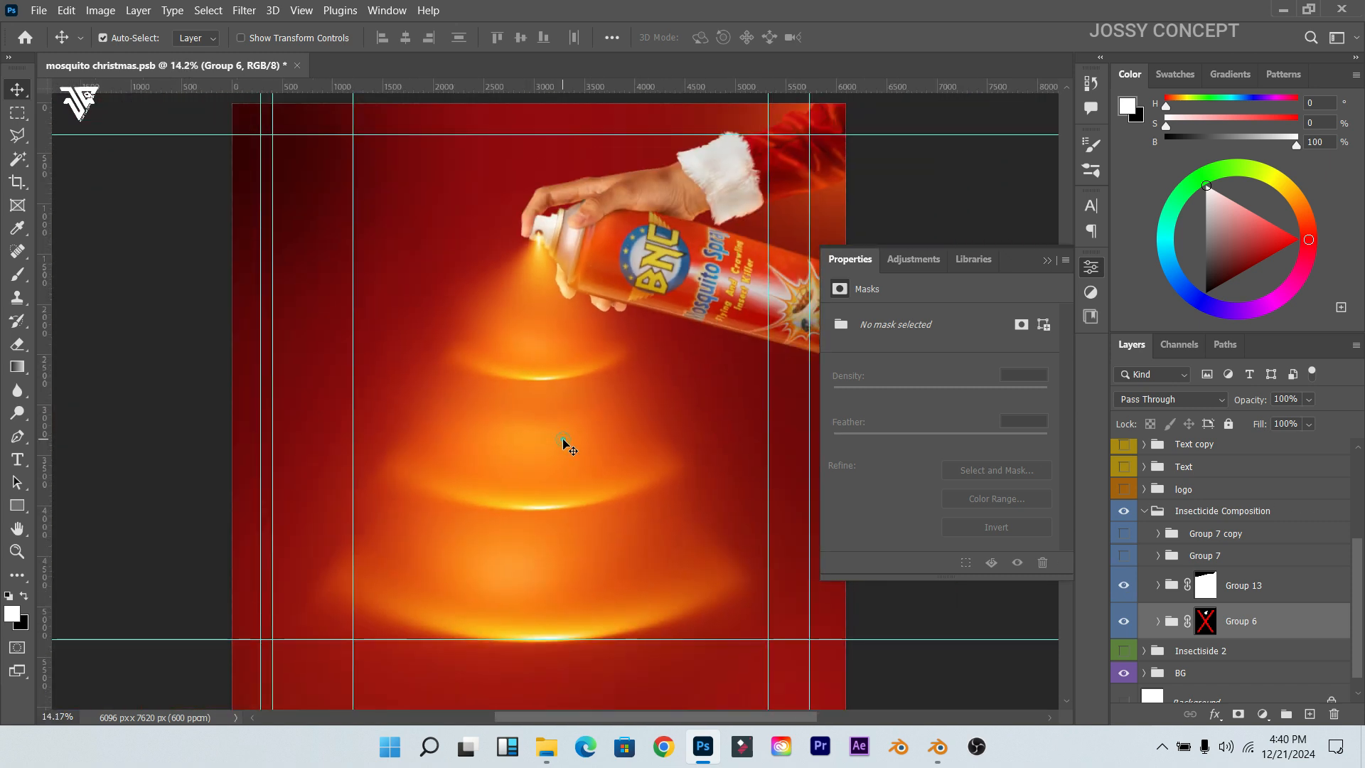
{"action": "left_click", "coordinate": [563, 444]}
{"action": "scroll", "coordinate": [1315, 597], "scroll_direction": "down", "scroll_amount": 5}
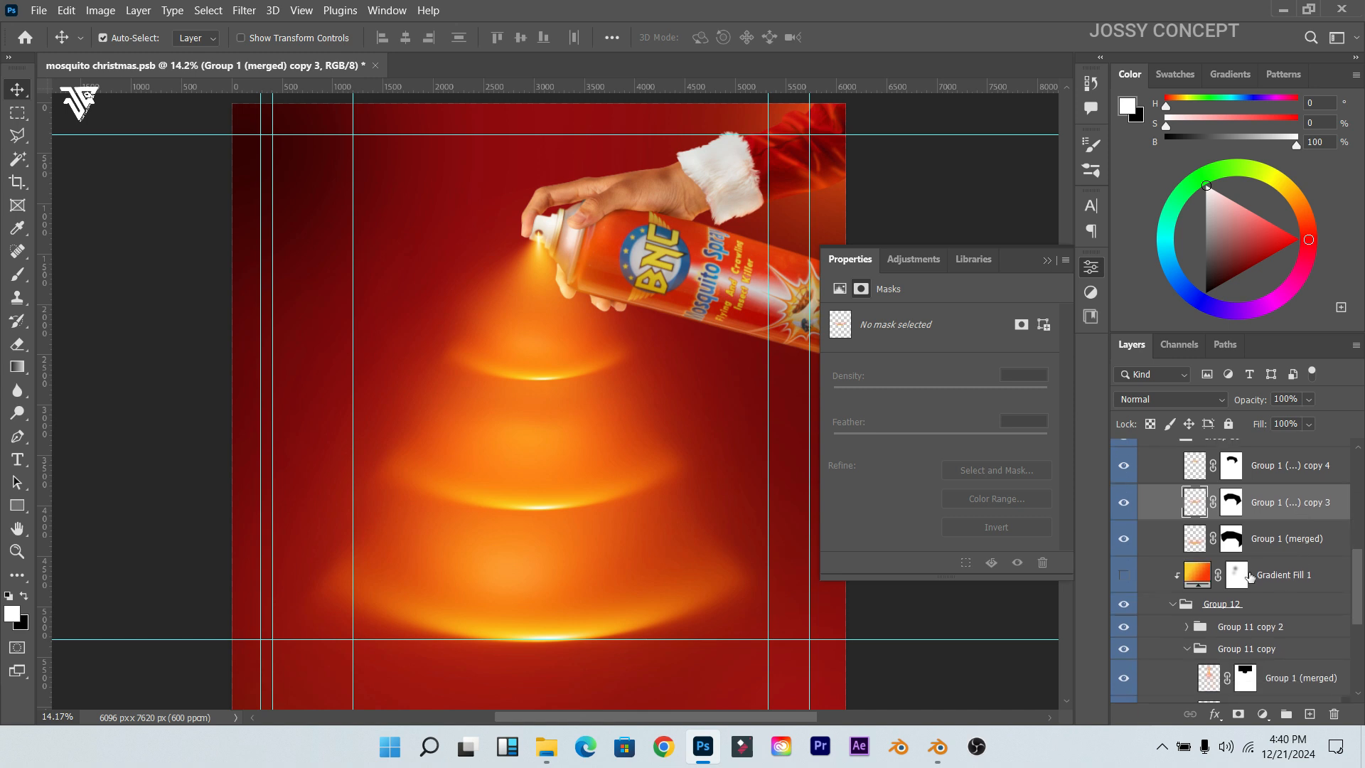
{"action": "left_click", "coordinate": [1123, 547]}
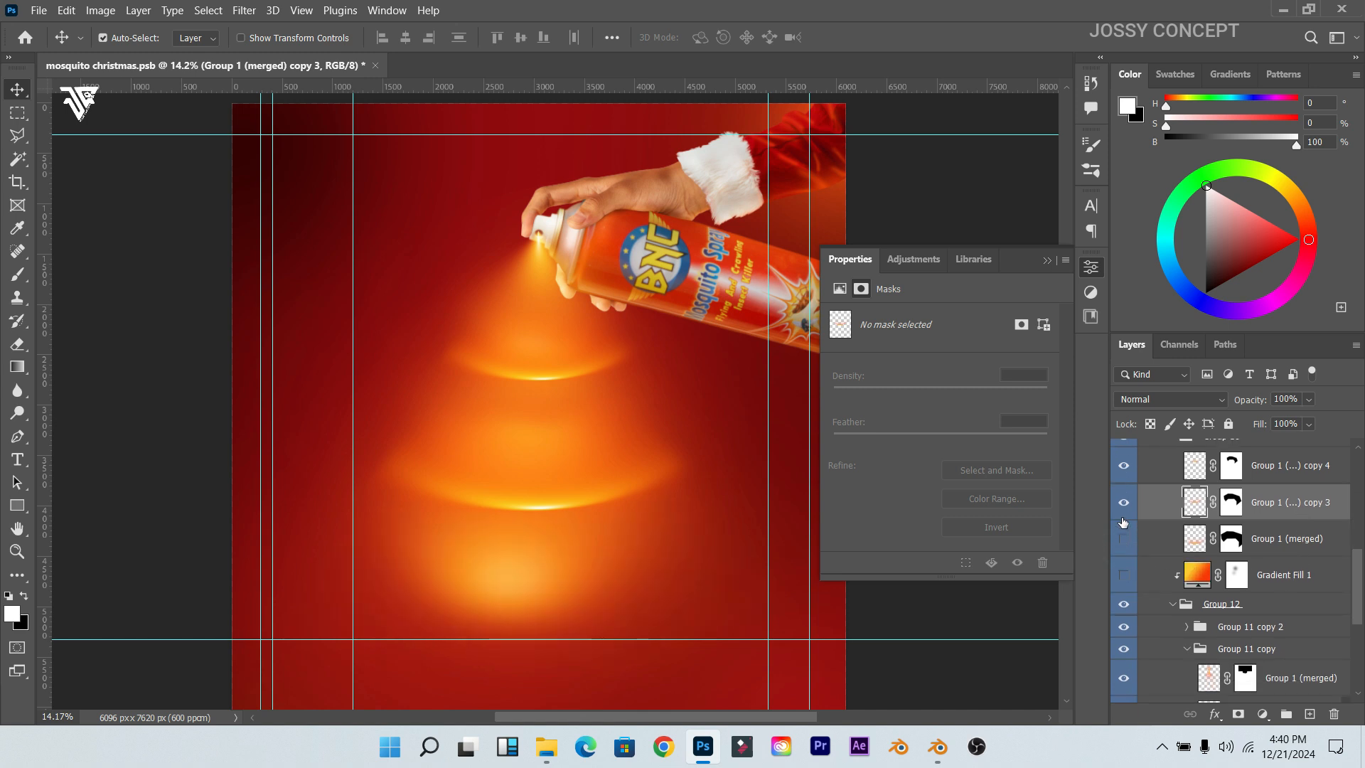
{"action": "left_click", "coordinate": [1123, 509]}
{"action": "left_click", "coordinate": [1124, 467]}
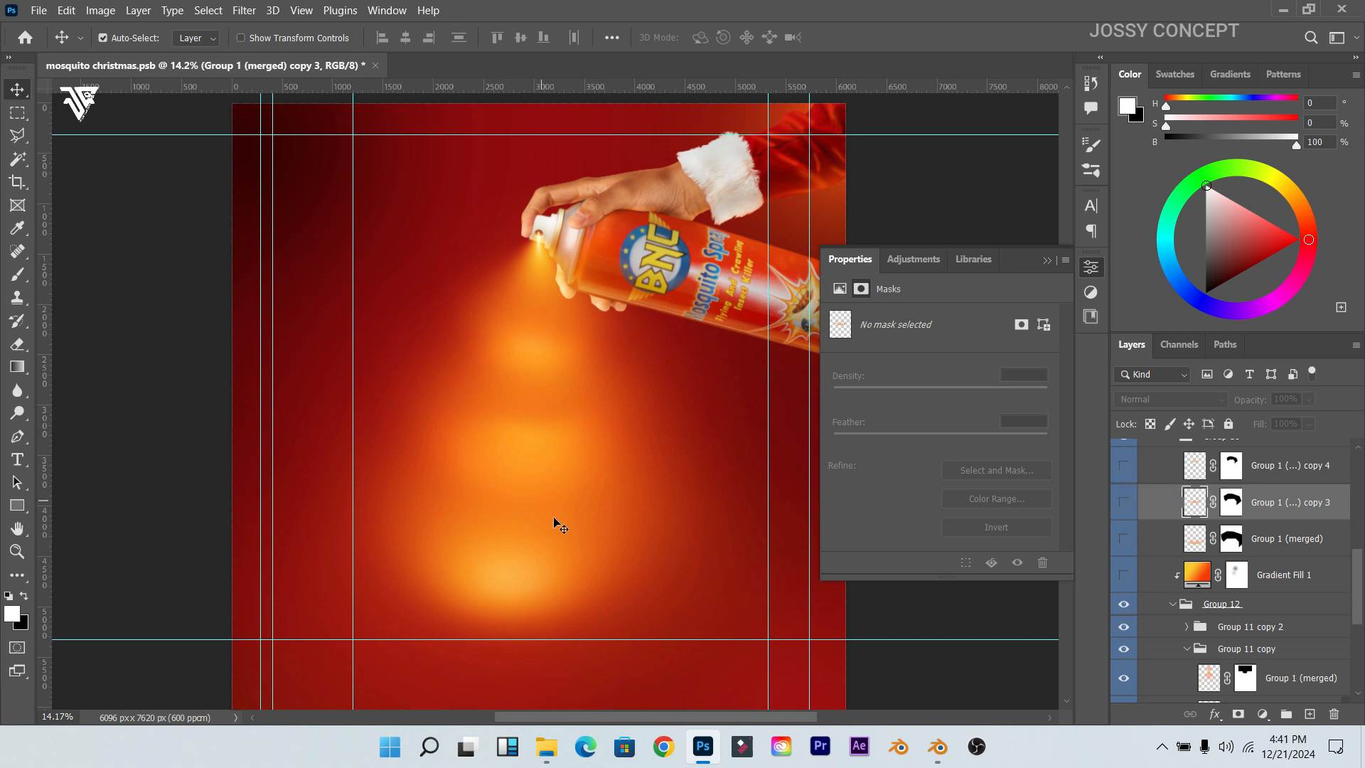
{"action": "left_click", "coordinate": [569, 579]}
{"action": "scroll", "coordinate": [1142, 631], "scroll_direction": "down", "scroll_amount": 3}
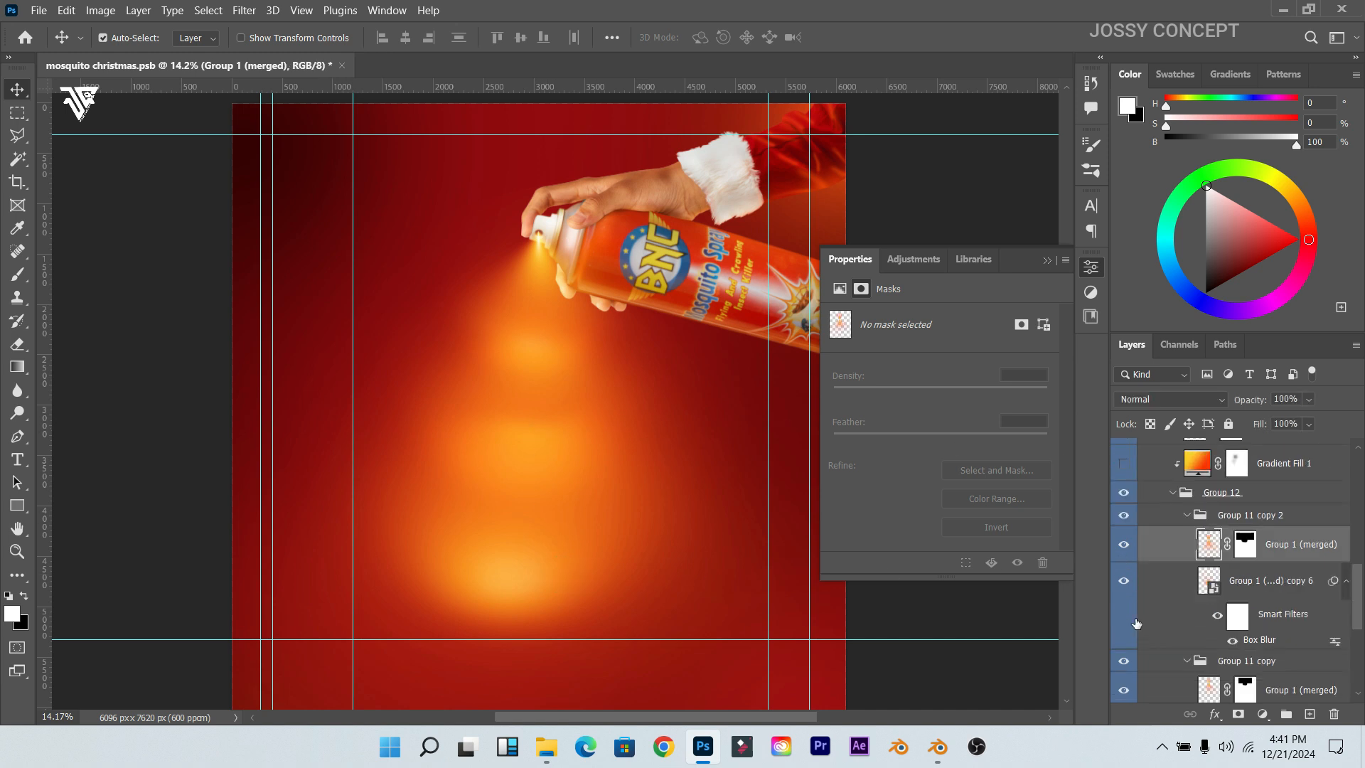
Step: Compare Group 1 (merged), then check the glow smart object's Box Blur radius without changing it
{"action": "left_click", "coordinate": [1123, 545]}
{"action": "left_click", "coordinate": [1123, 546]}
{"action": "left_click", "coordinate": [1238, 591]}
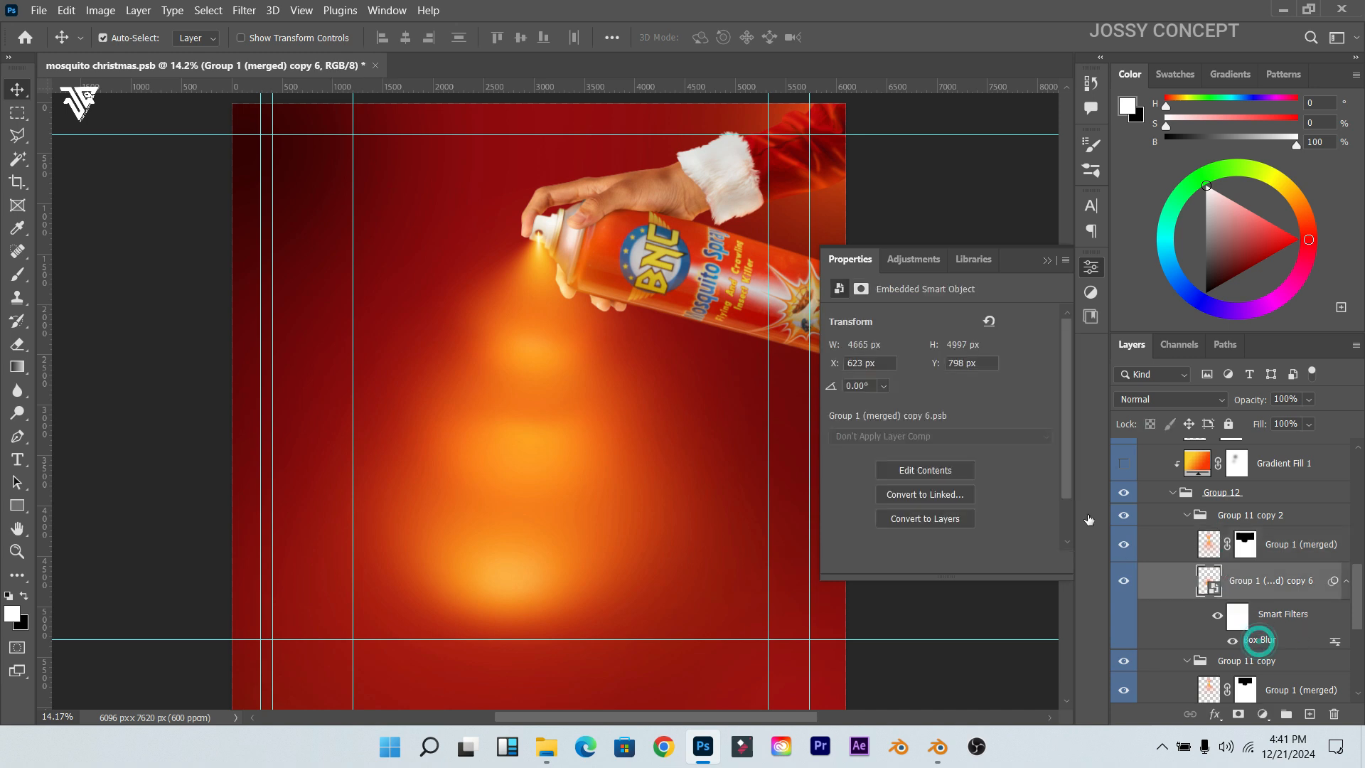
{"action": "key", "text": "ctrl+alt+f"}
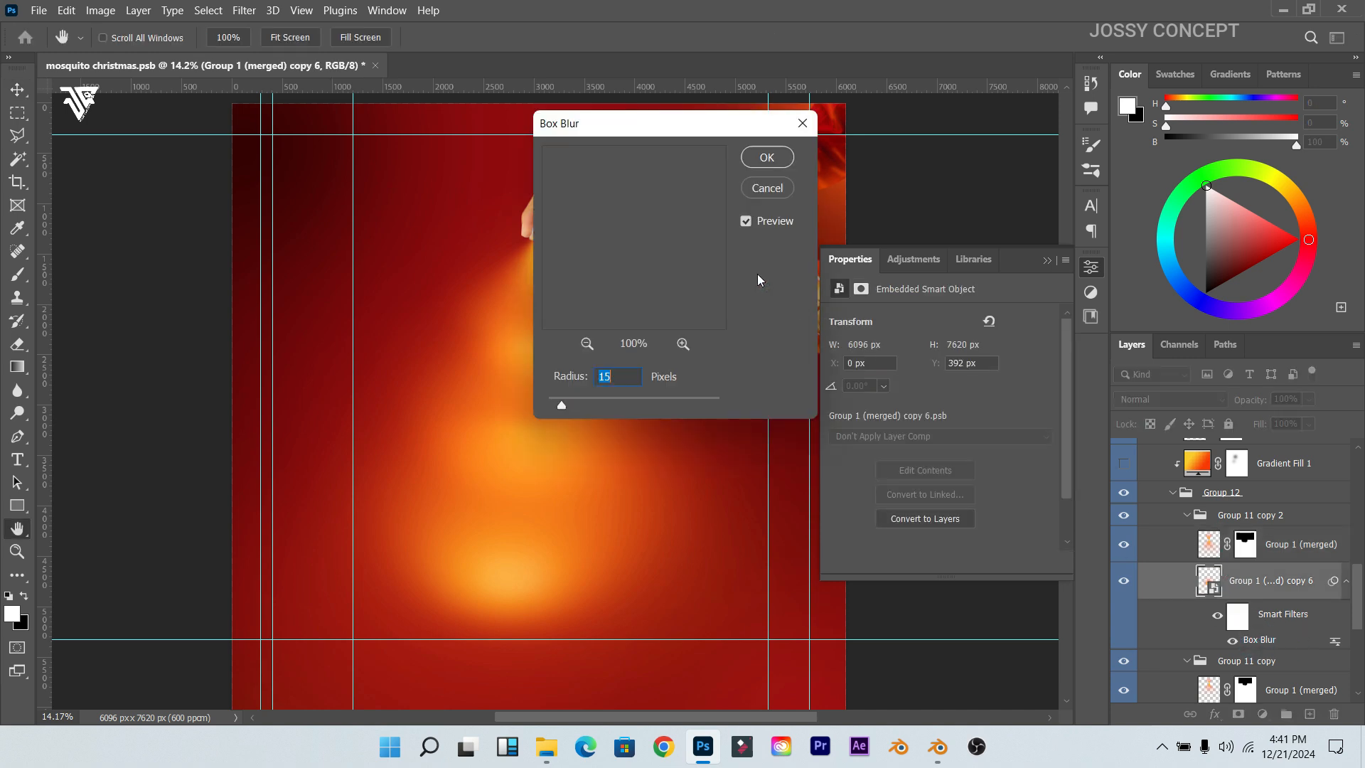
{"action": "left_click", "coordinate": [802, 123]}
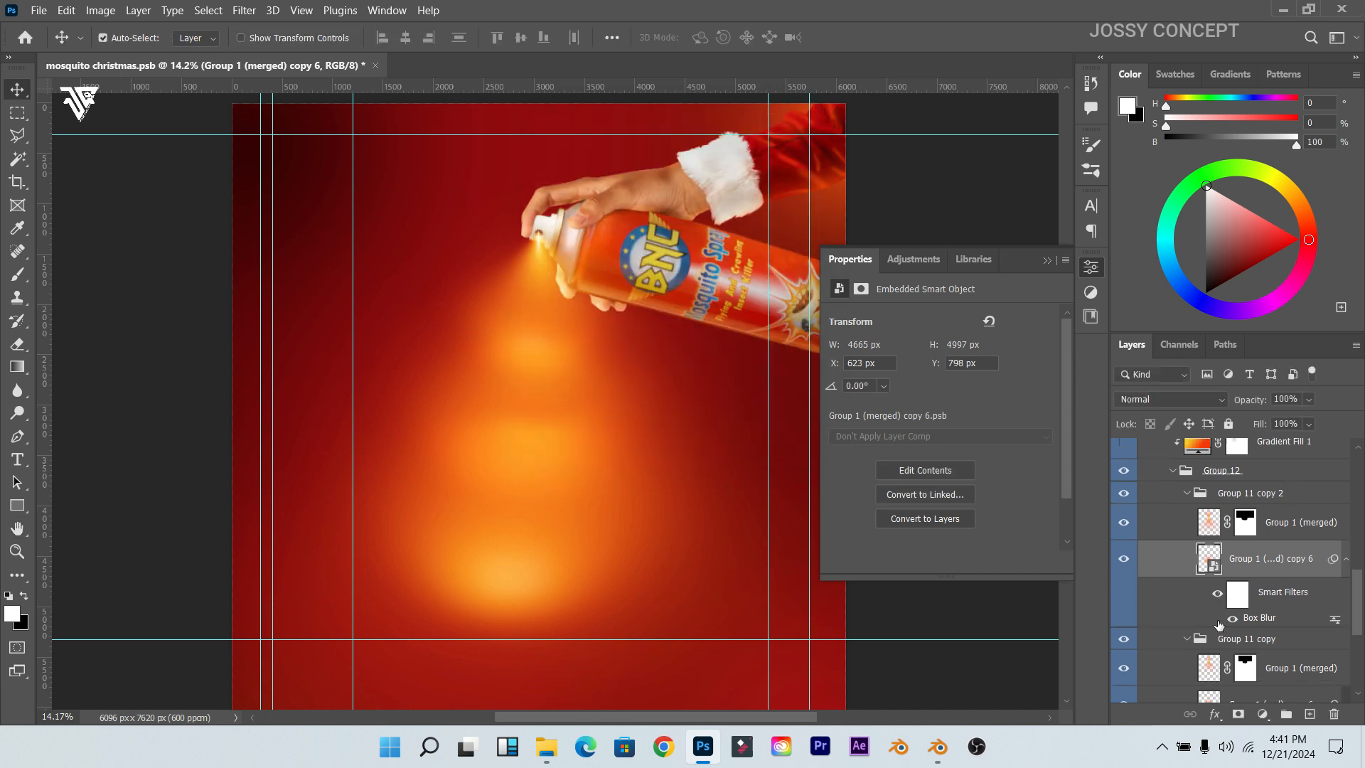
Step: Hide the blurred copy 6 and Group 1 (merged) glow layers after comparing them
{"action": "scroll", "coordinate": [1138, 554], "scroll_direction": "down", "scroll_amount": 2}
{"action": "left_click", "coordinate": [1122, 498]}
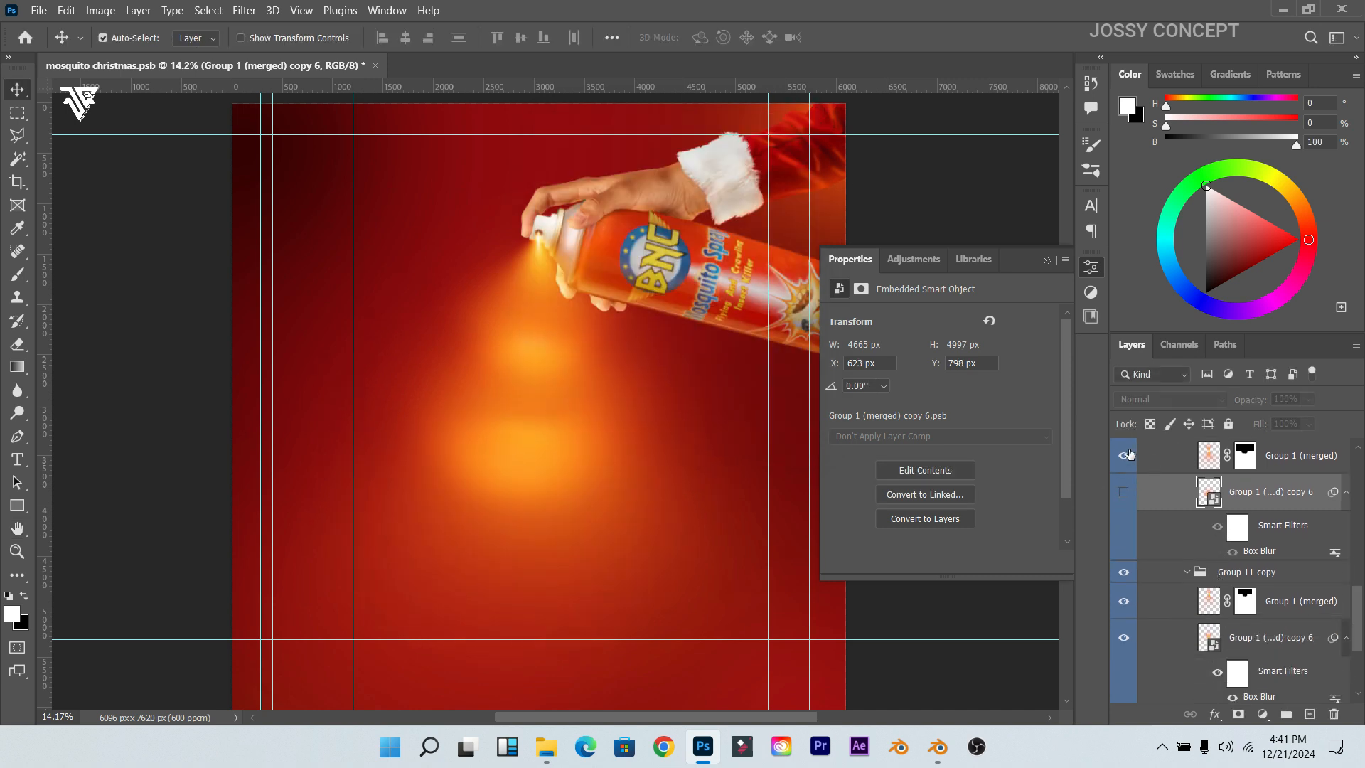
{"action": "left_click", "coordinate": [1123, 455]}
{"action": "scroll", "coordinate": [1134, 483], "scroll_direction": "up", "scroll_amount": 2}
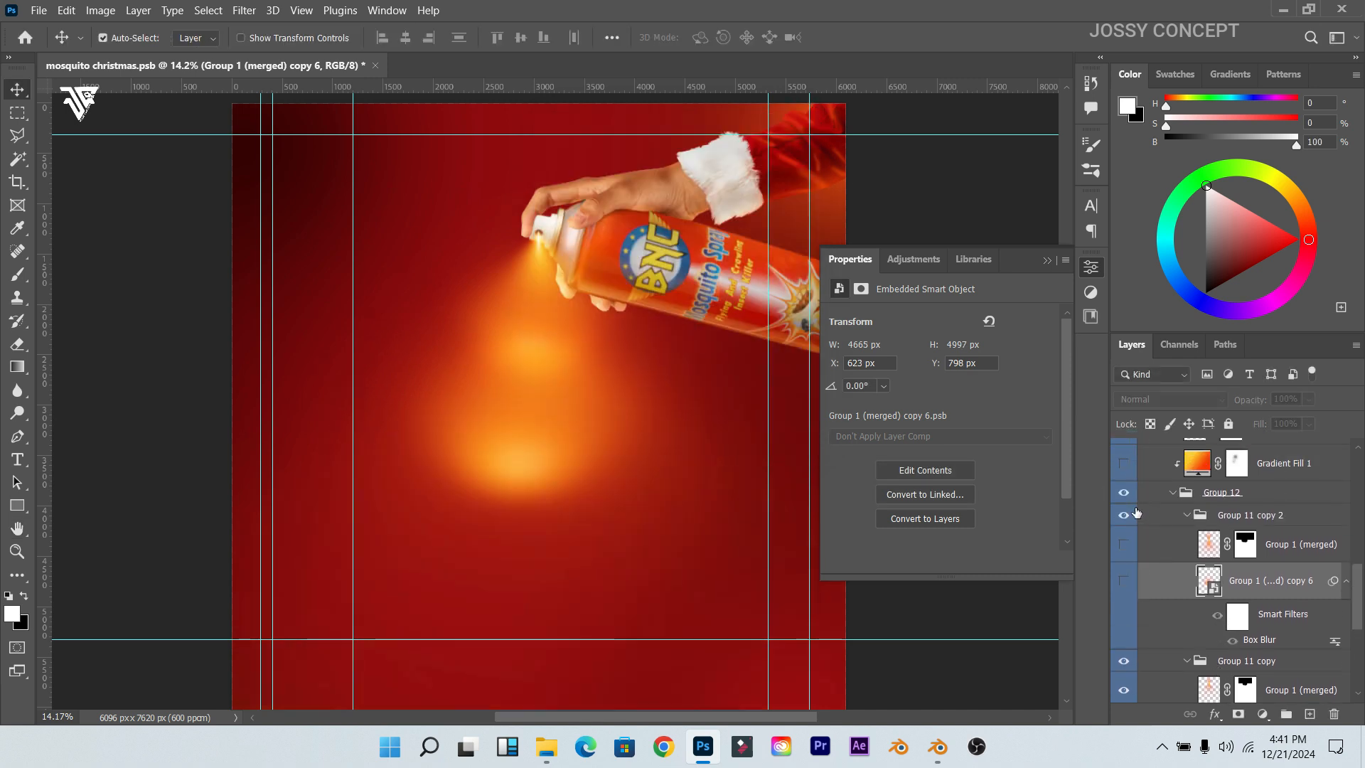
{"action": "scroll", "coordinate": [1135, 526], "scroll_direction": "down", "scroll_amount": 2}
{"action": "left_click", "coordinate": [1140, 566]}
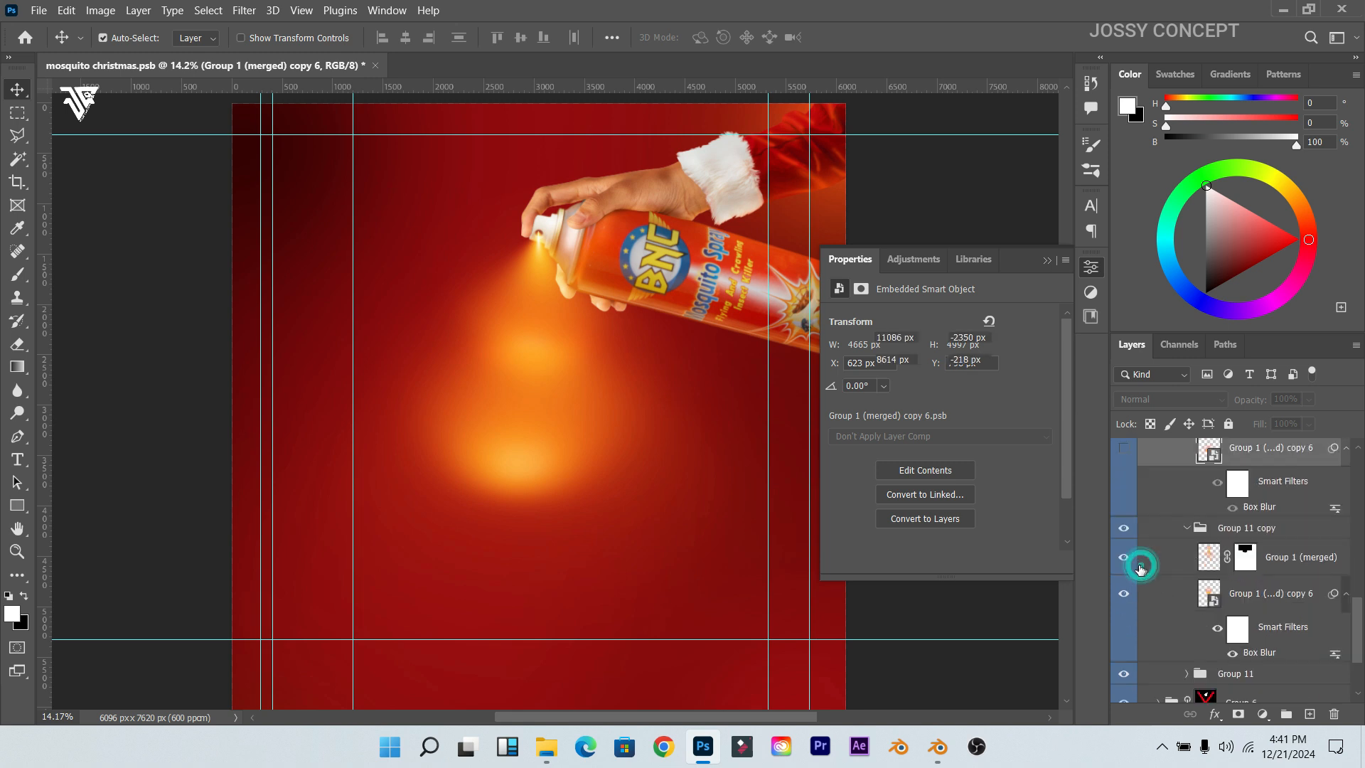
{"action": "left_click", "coordinate": [1125, 564]}
{"action": "left_click", "coordinate": [1127, 566]}
{"action": "left_click", "coordinate": [1127, 565]}
{"action": "left_click", "coordinate": [1127, 565]}
{"action": "left_click", "coordinate": [1128, 563]}
{"action": "left_click", "coordinate": [1130, 602]}
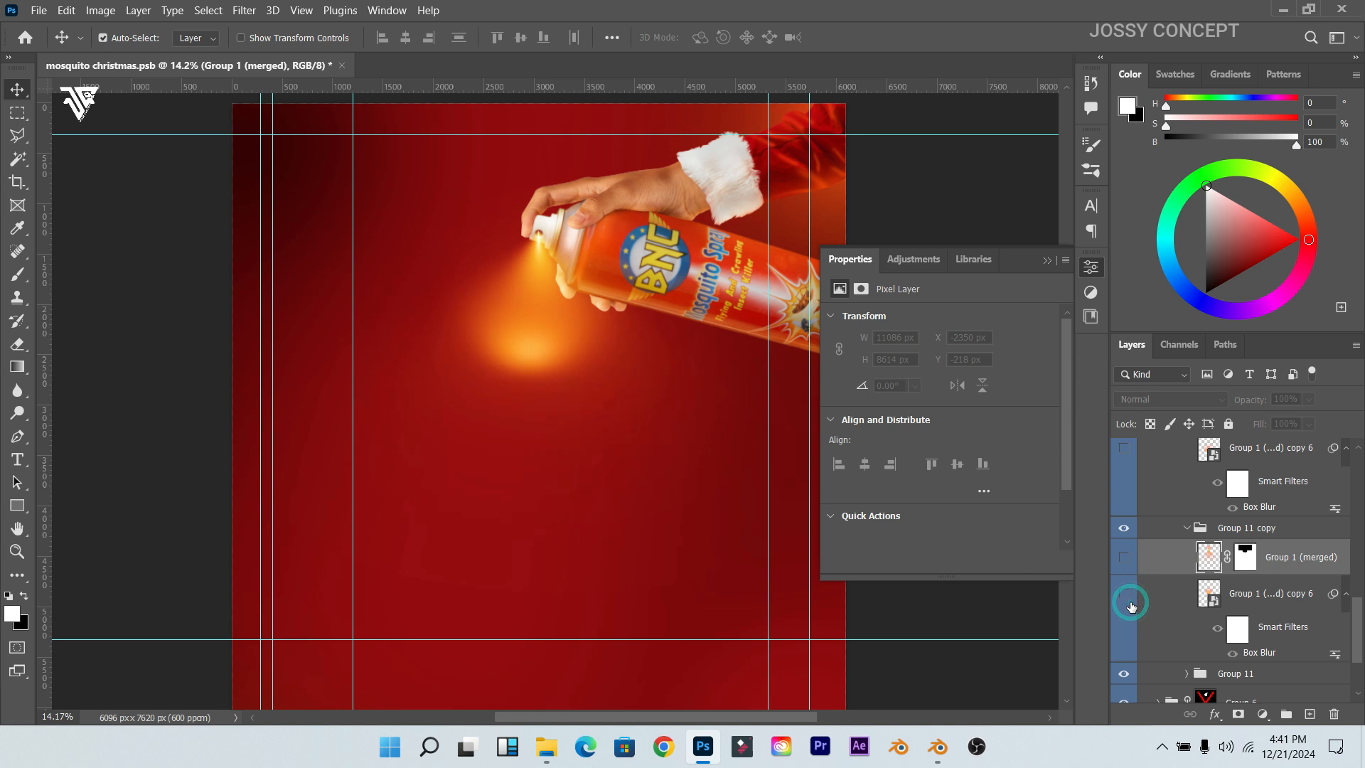
Step: Undo a test move of the glow, restoring the copy 6 and Group 1 (merged) glows
{"action": "mouse_move", "coordinate": [523, 317]}
{"action": "left_mouse_down"}
{"action": "mouse_move", "coordinate": [524, 381]}
{"action": "mouse_move", "coordinate": [472, 396]}
{"action": "mouse_move", "coordinate": [483, 501]}
{"action": "mouse_move", "coordinate": [516, 318]}
{"action": "left_mouse_up"}
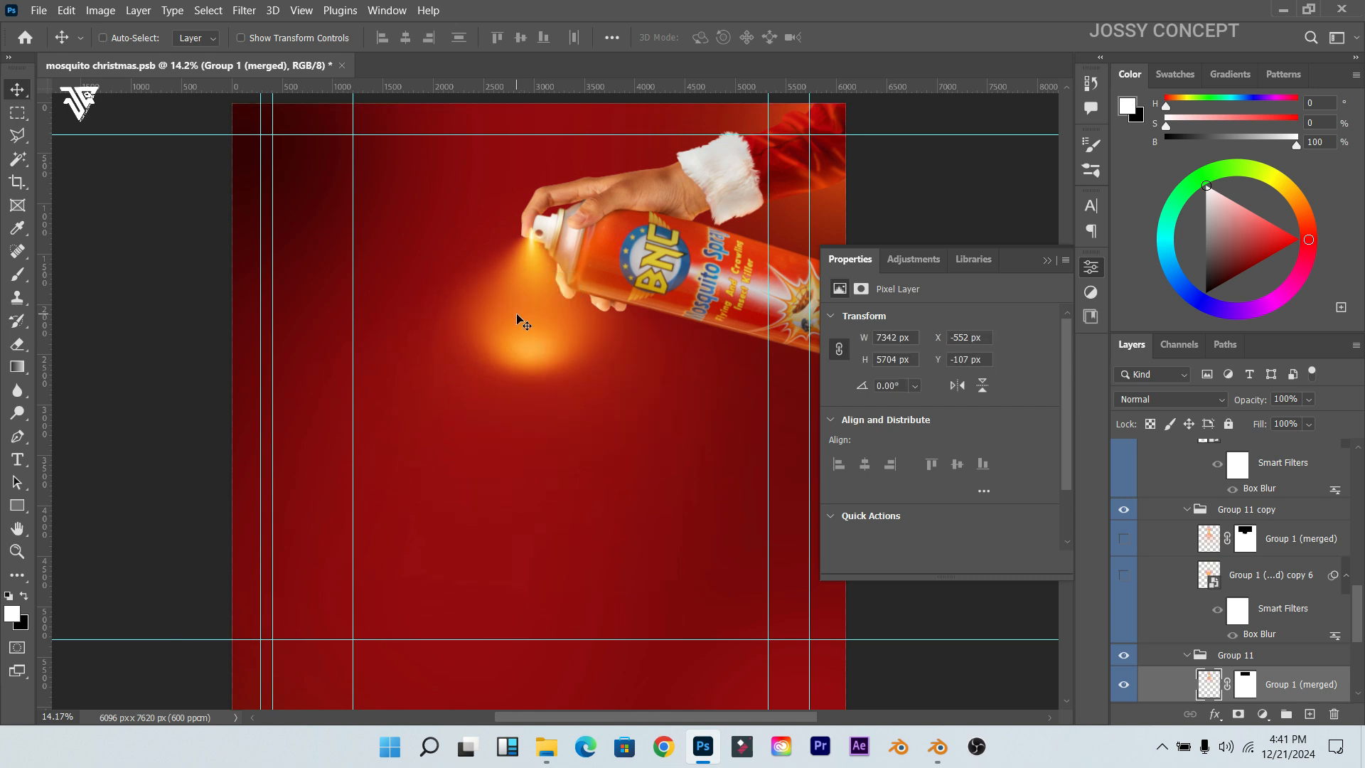
{"action": "key", "text": "ctrl+z"}
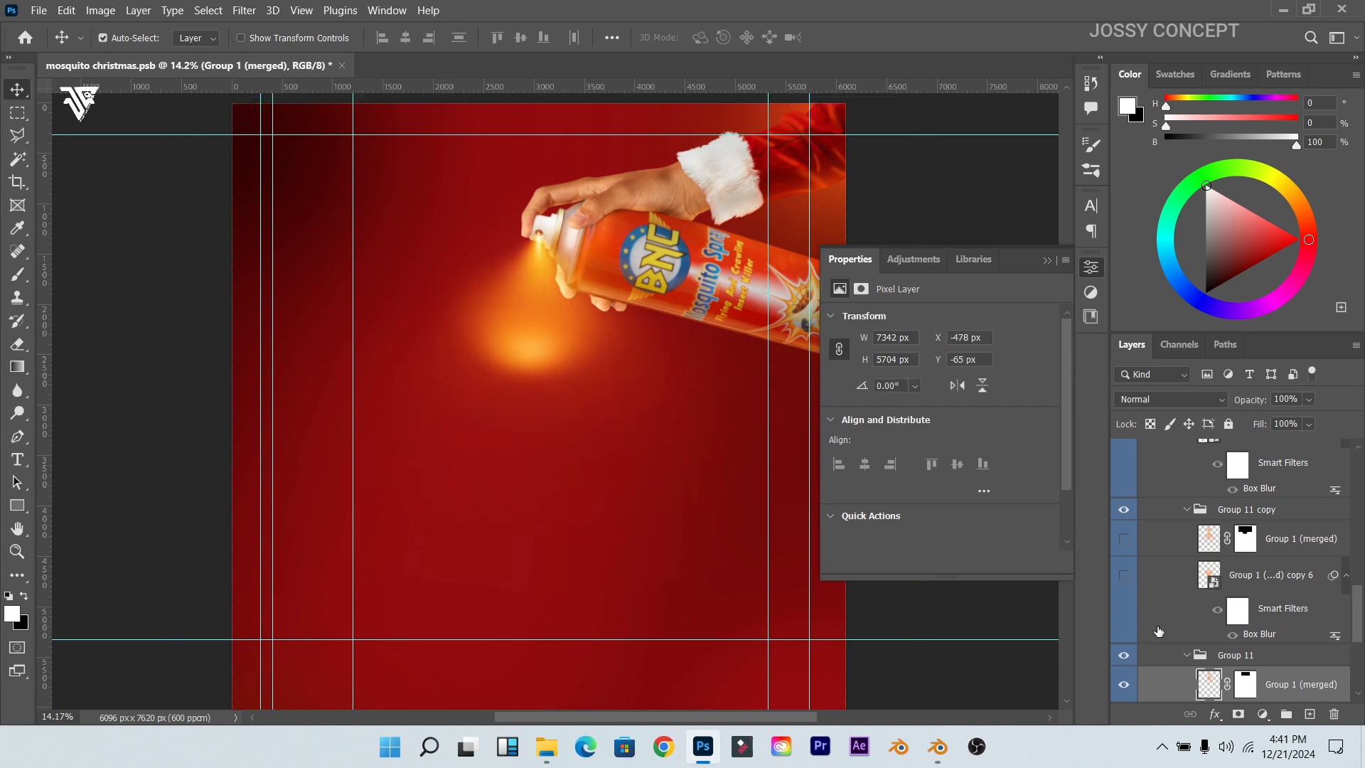
{"action": "scroll", "coordinate": [1158, 632], "scroll_direction": "down", "scroll_amount": 2}
{"action": "key", "text": "ctrl+z"}
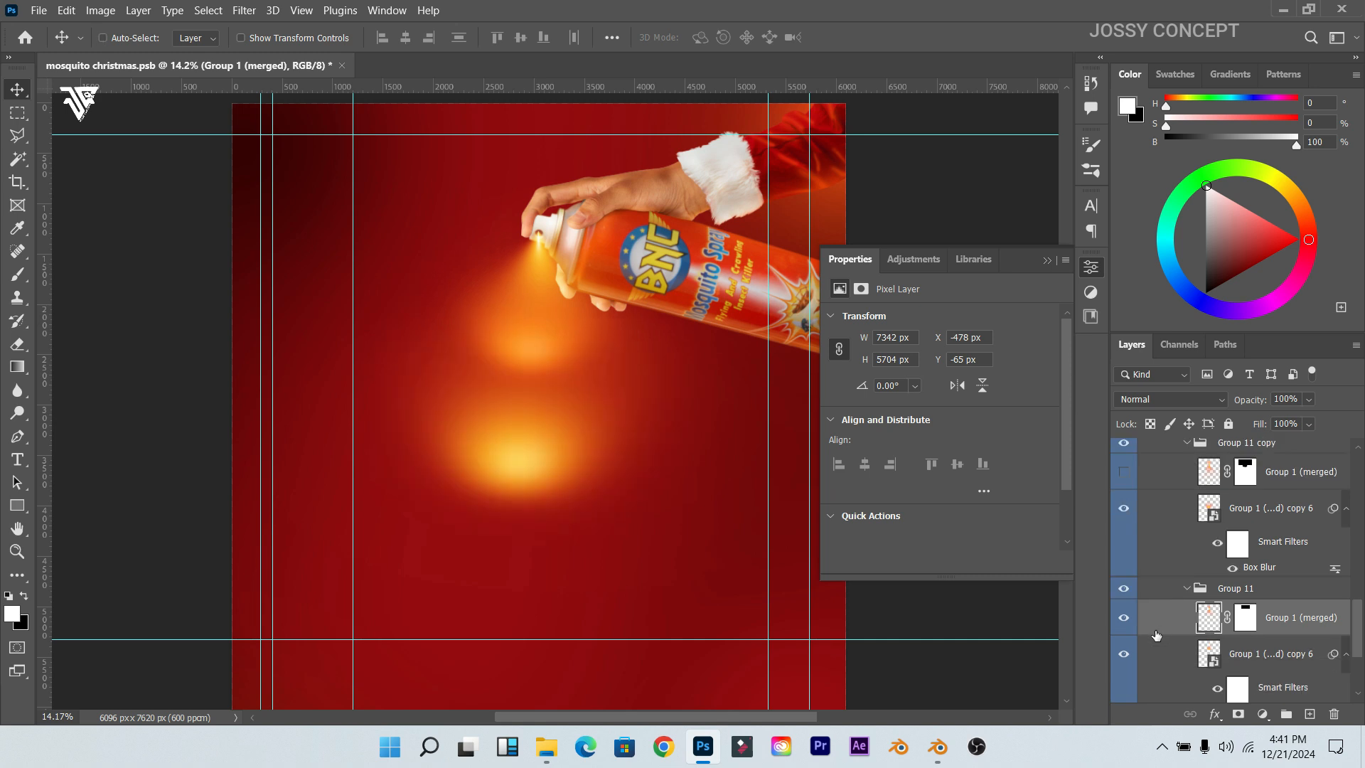
{"action": "key", "text": "ctrl+z"}
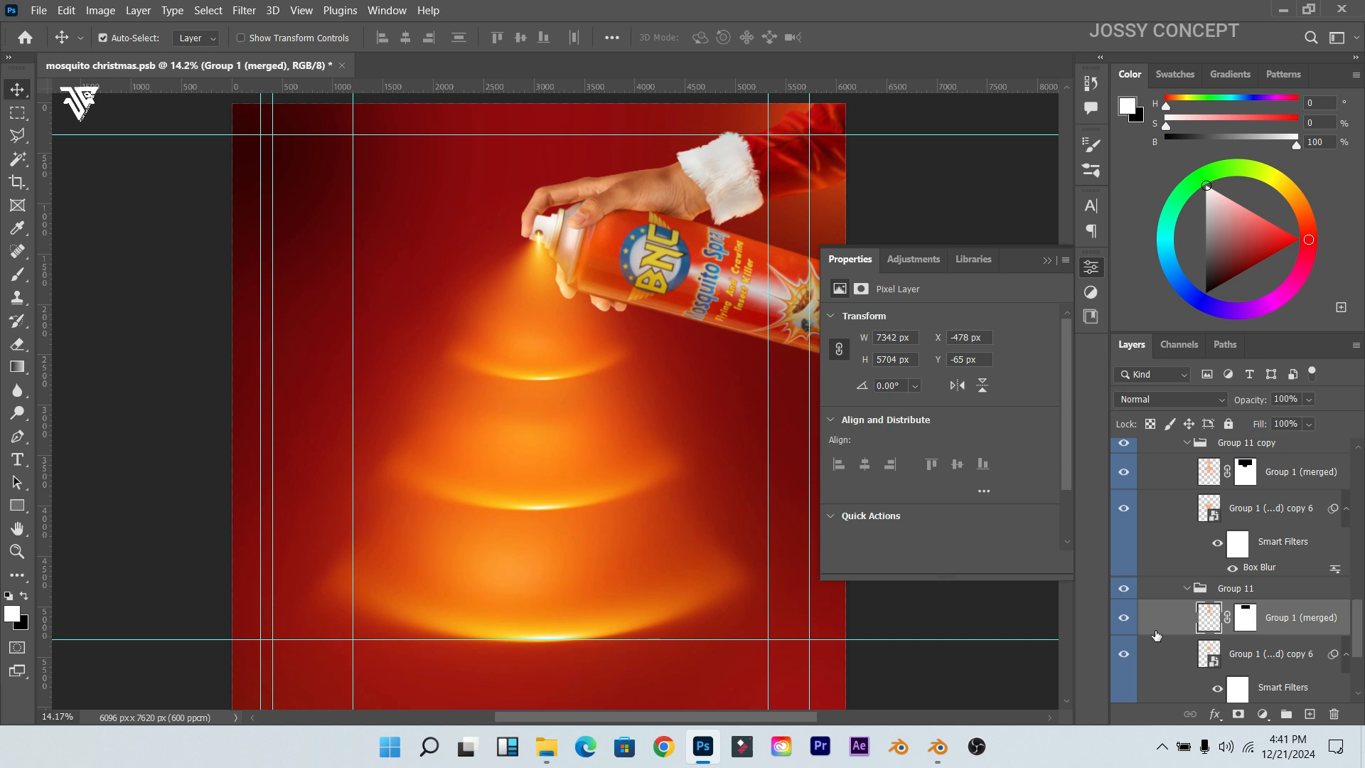
Step: Group the glow groups into Group 12, collapse it and hide its soft glow
{"action": "key", "text": "ctrl+z"}
{"action": "left_click", "coordinate": [1172, 521]}
{"action": "left_click", "coordinate": [1123, 572]}
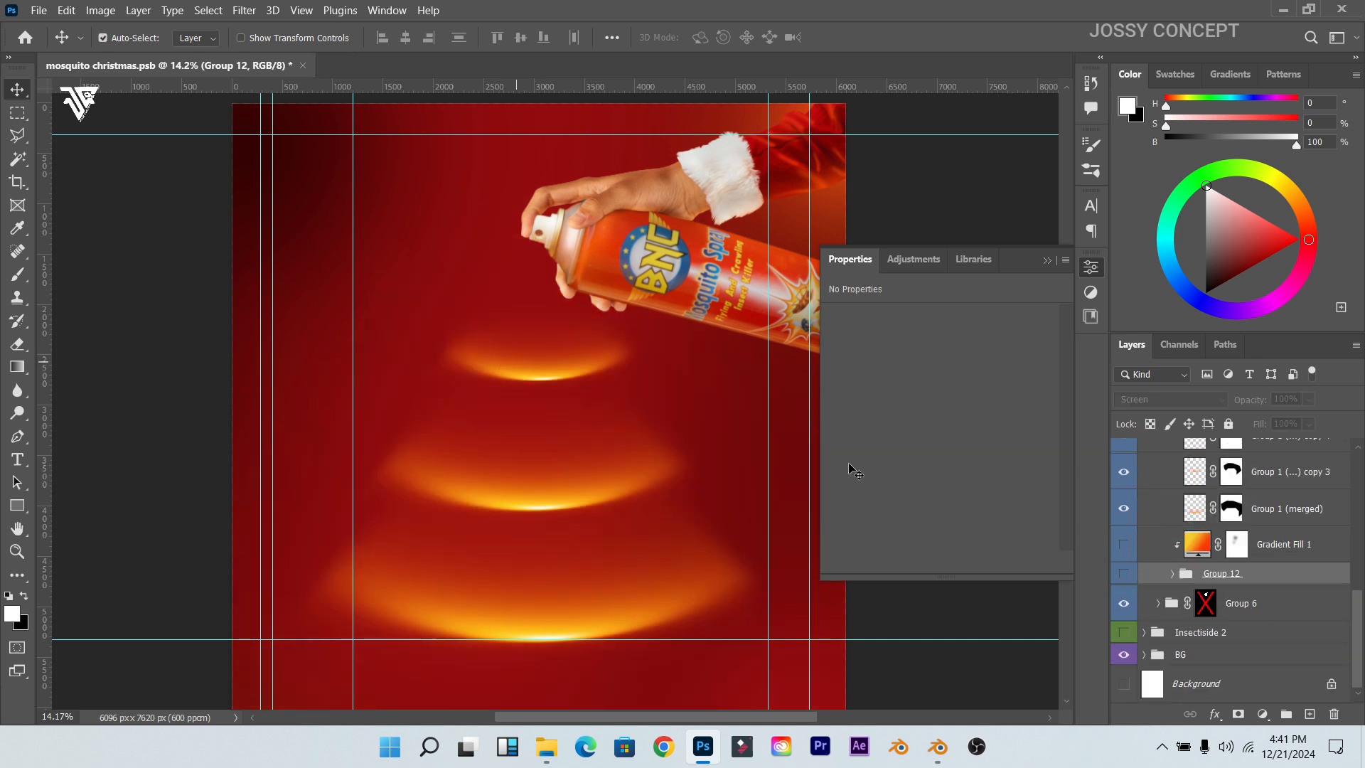
Step: Hide the Group 10 arcs and add a new empty layer above Group 13
{"action": "scroll", "coordinate": [1122, 583], "scroll_direction": "up", "scroll_amount": 2}
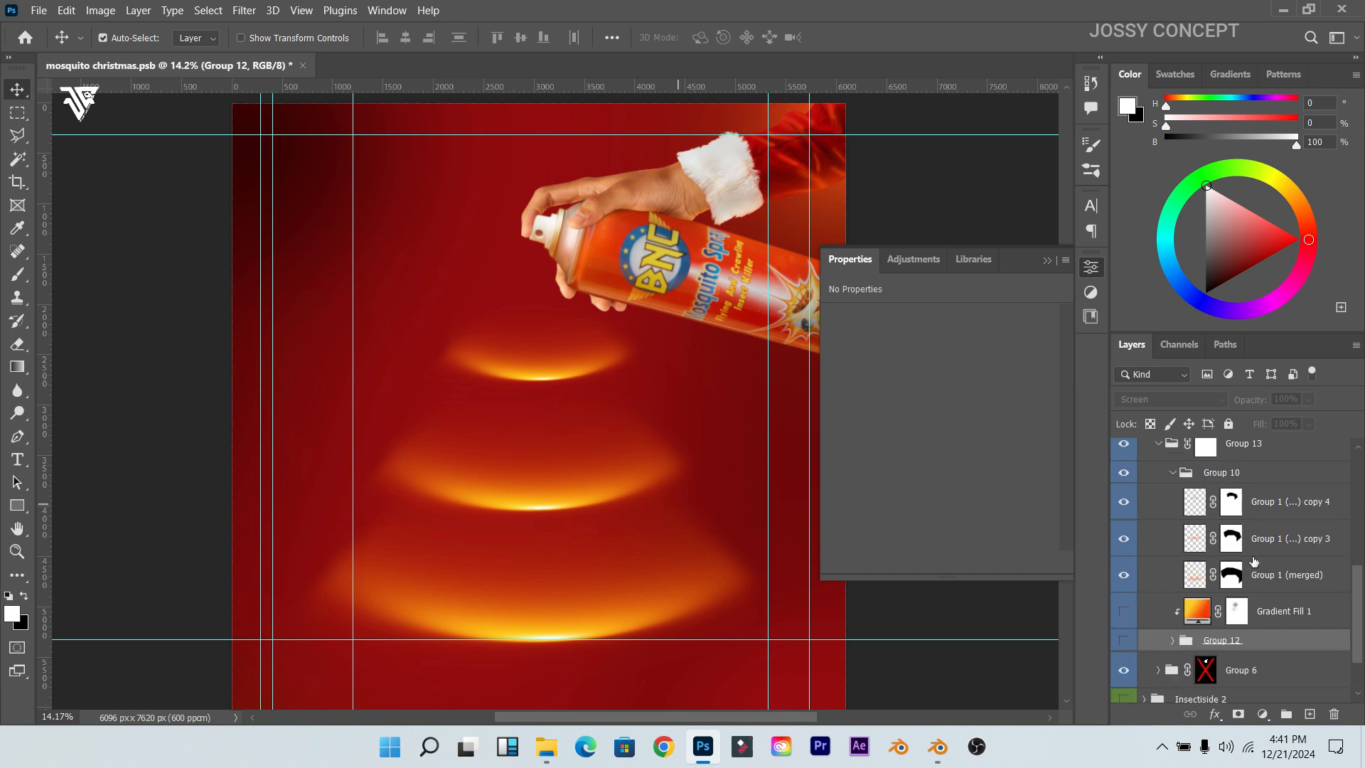
{"action": "left_click", "coordinate": [1122, 473]}
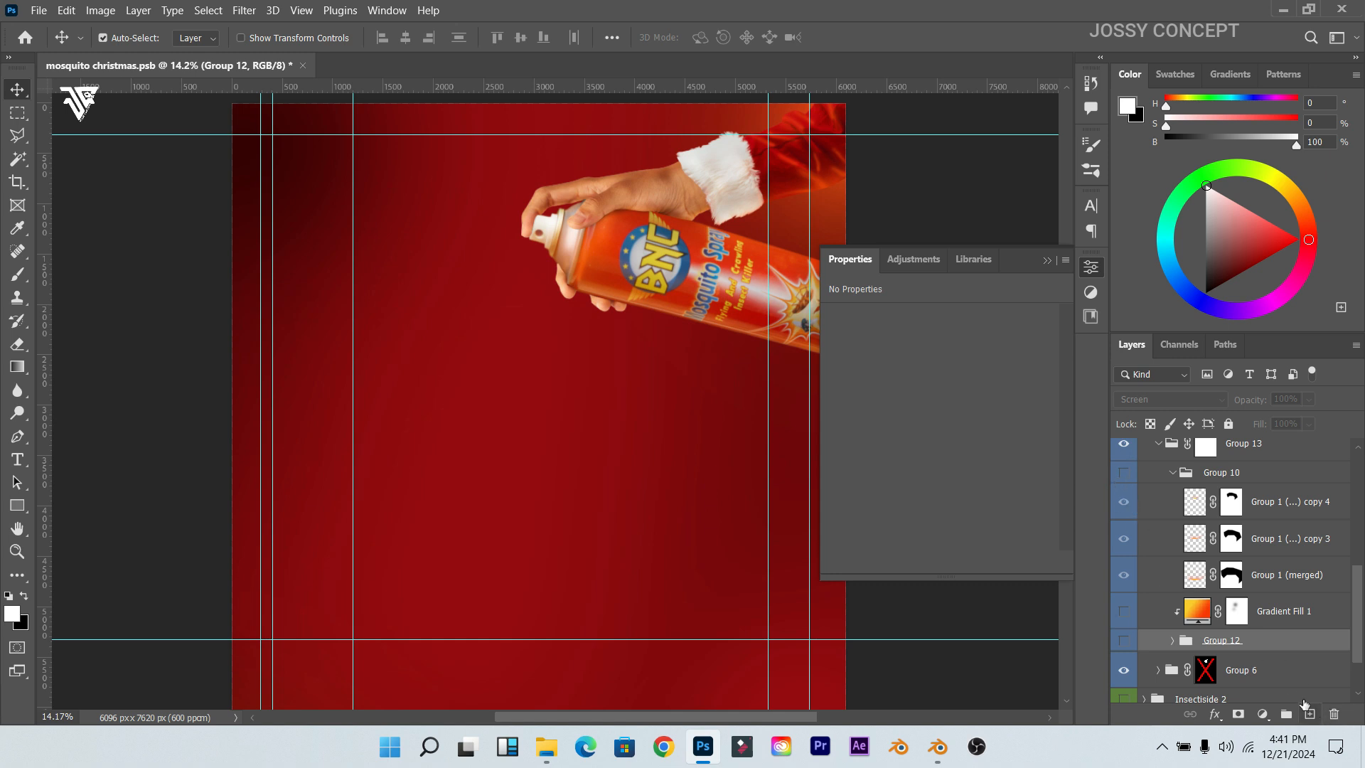
{"action": "left_click", "coordinate": [1273, 446]}
{"action": "scroll", "coordinate": [1287, 711], "scroll_direction": "up", "scroll_amount": 2}
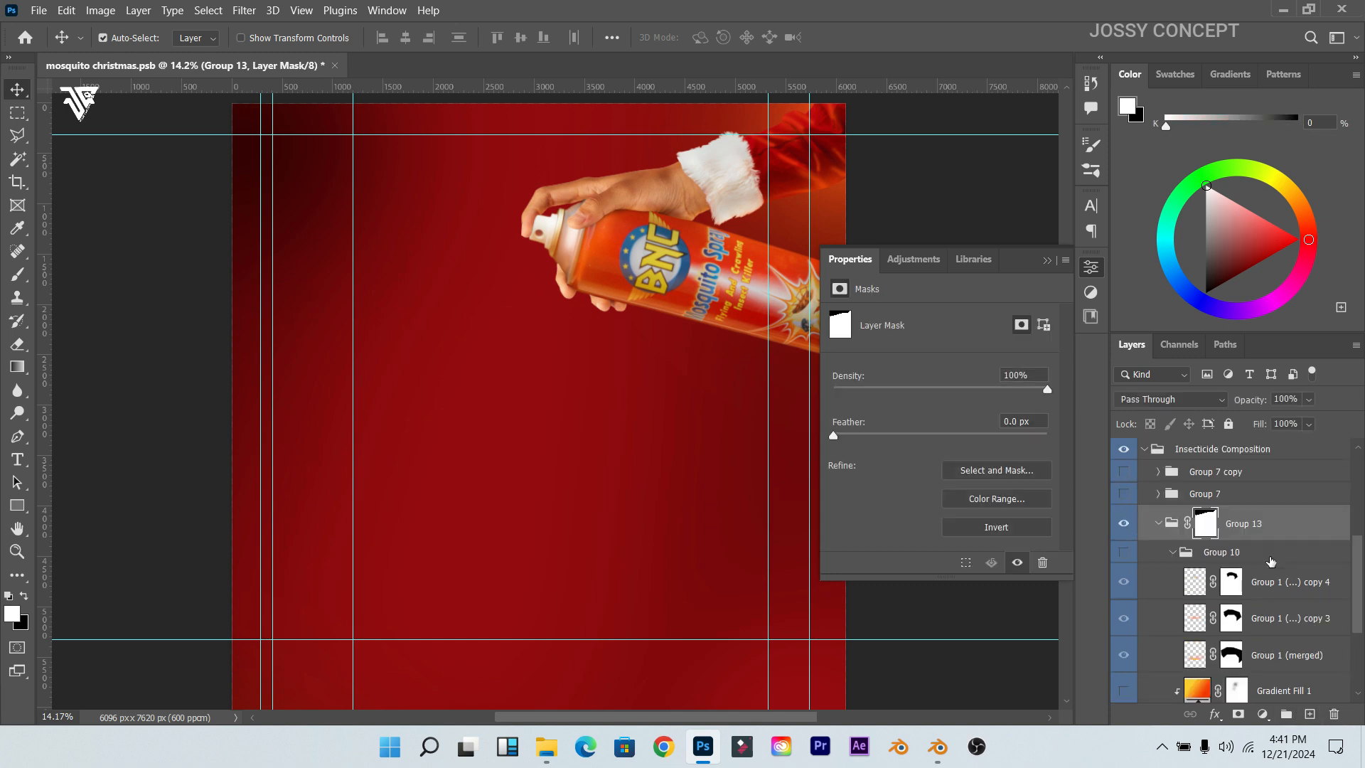
{"action": "left_click", "coordinate": [1311, 714]}
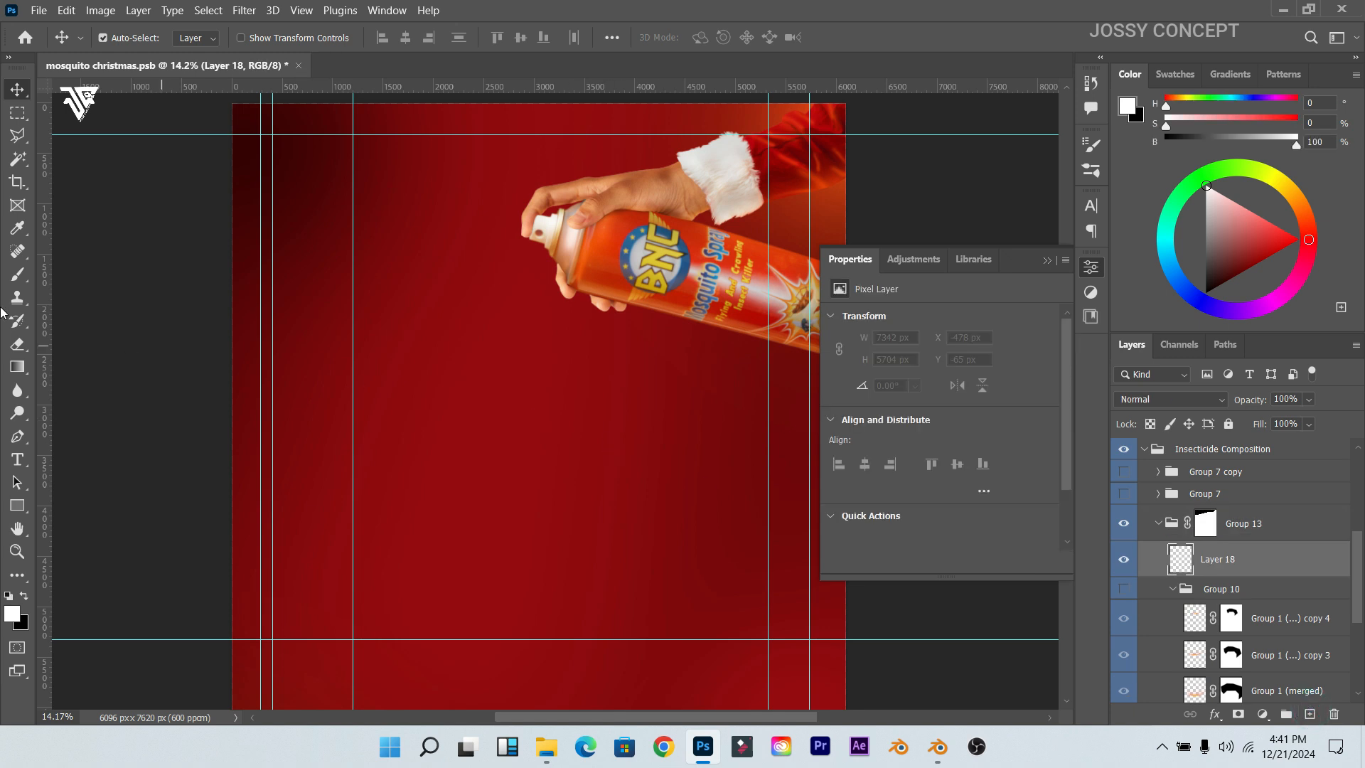
Step: Set a soft brush to size 2700 at 100% flow; try ff0000, then cancel the colour
{"action": "left_click", "coordinate": [20, 279]}
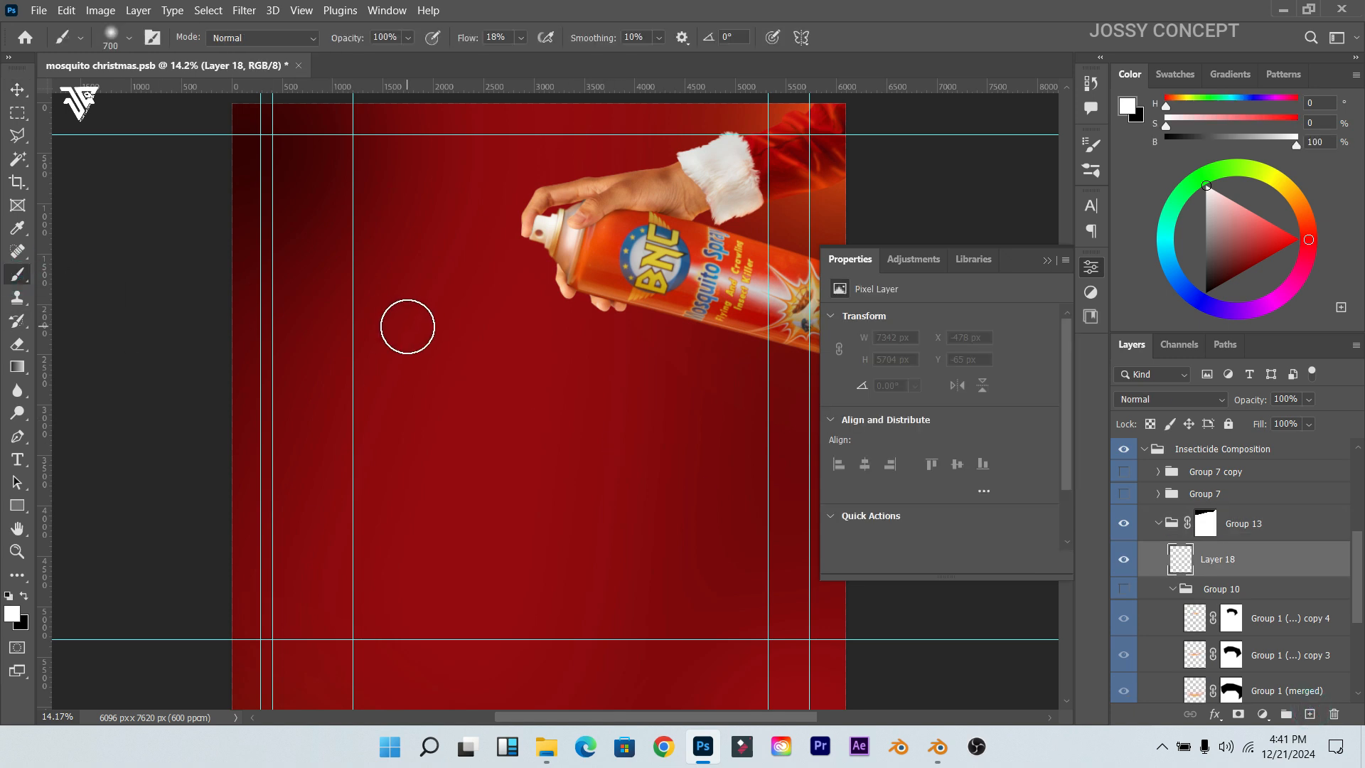
{"action": "key", "text": "bracketright"}
{"action": "key", "text": "bracketright"}
{"action": "key", "text": "bracketright"}
{"action": "key", "text": "bracketright"}
{"action": "key", "text": "bracketright"}
{"action": "key", "text": "bracketright"}
{"action": "key", "text": "bracketright"}
{"action": "key", "text": "bracketright"}
{"action": "key", "text": "bracketright"}
{"action": "key", "text": "bracketright"}
{"action": "key", "text": "bracketright"}
{"action": "key", "text": "bracketright"}
{"action": "key", "text": "bracketright"}
{"action": "key", "text": "bracketright"}
{"action": "key", "text": "bracketright"}
{"action": "key", "text": "bracketright"}
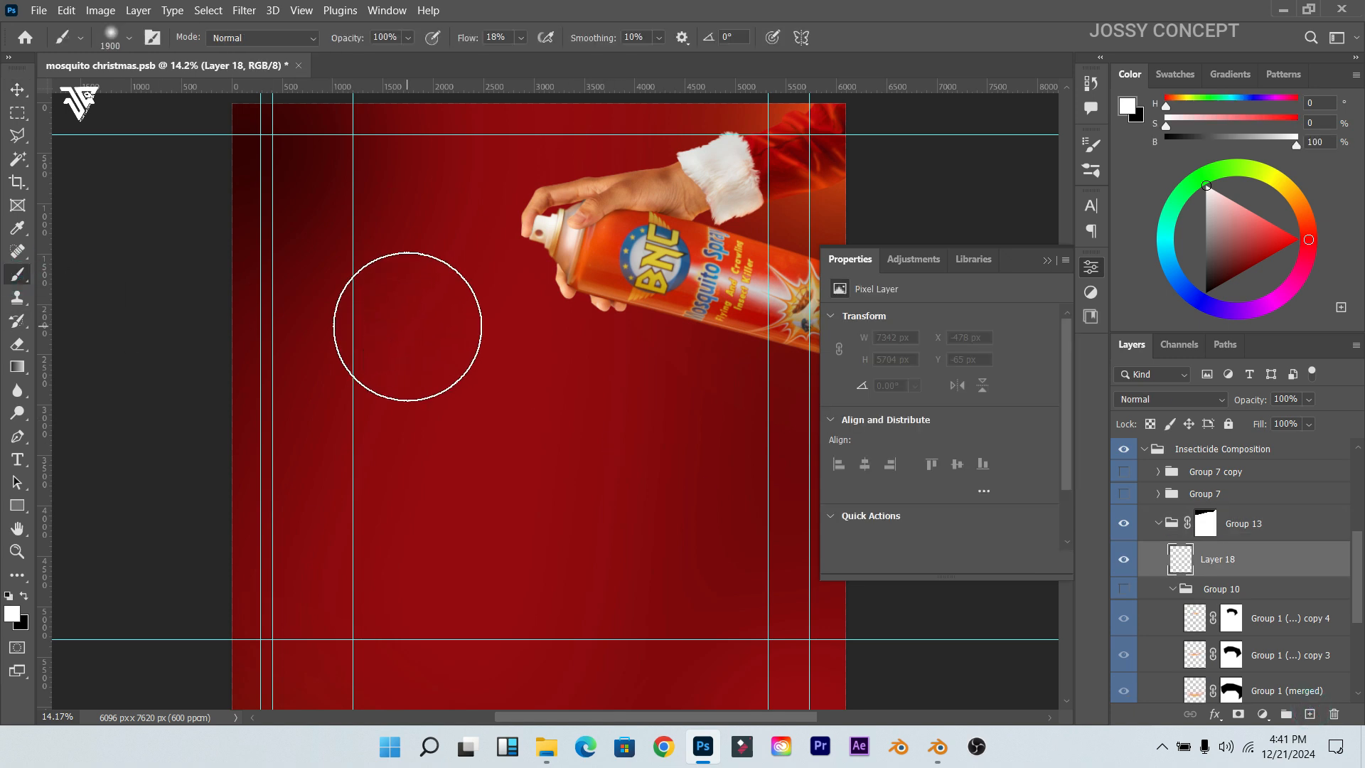
{"action": "key", "text": "bracketright"}
{"action": "key", "text": "bracketright"}
{"action": "key", "text": "bracketright"}
{"action": "key", "text": "bracketright"}
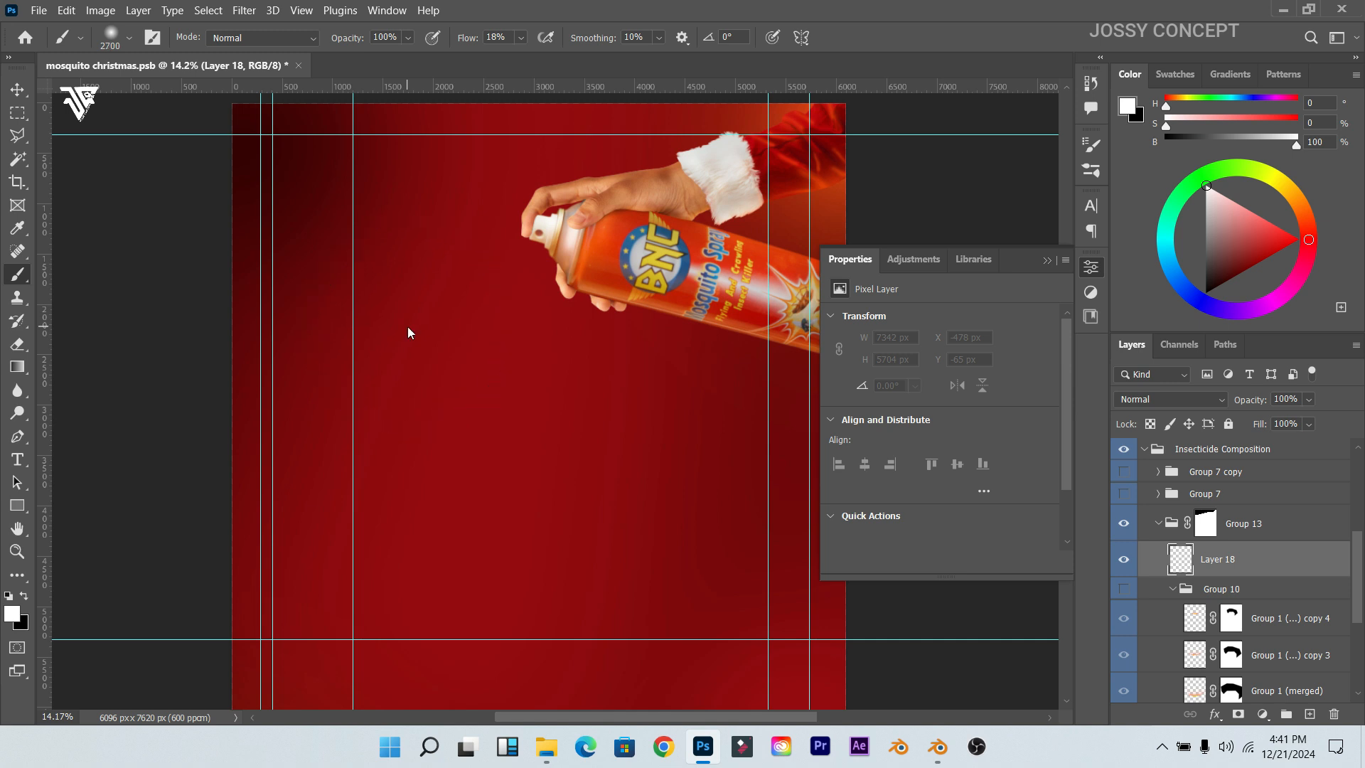
{"action": "left_click_drag", "start_coordinate": [463, 41], "coordinate": [540, 43]}
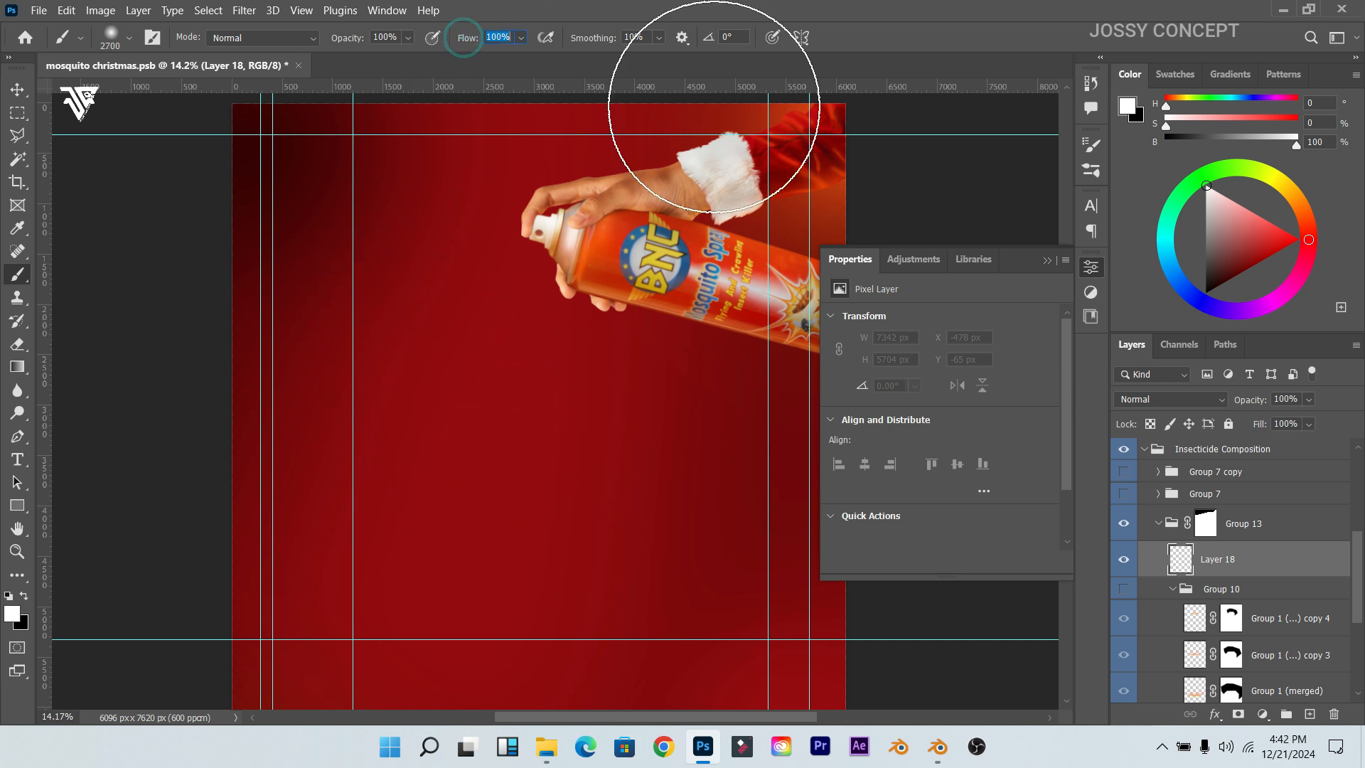
{"action": "left_click", "coordinate": [18, 615]}
{"action": "type", "text": "ff0000"}
{"action": "mouse_move", "coordinate": [1015, 439]}
{"action": "left_mouse_down"}
{"action": "mouse_move", "coordinate": [1018, 415]}
{"action": "mouse_move", "coordinate": [1020, 430]}
{"action": "left_mouse_up"}
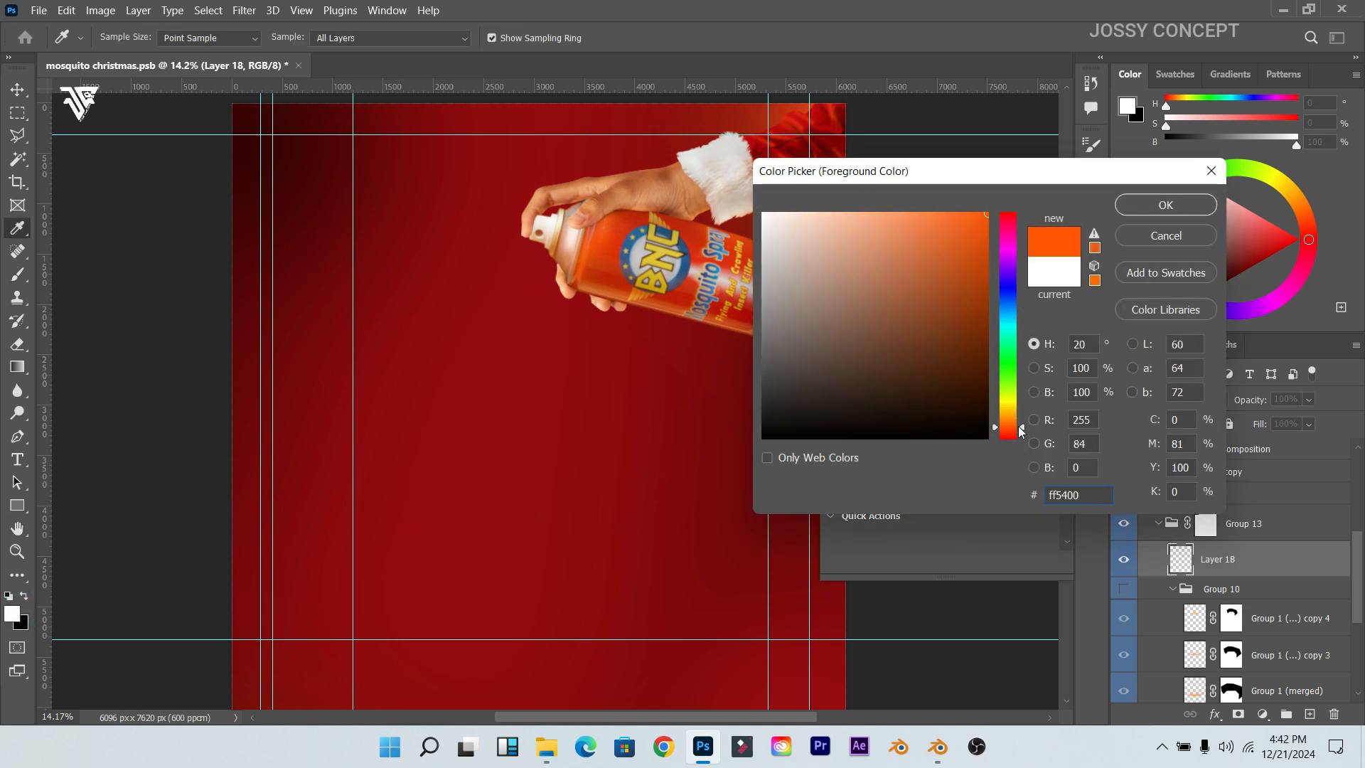
{"action": "left_click", "coordinate": [1210, 170]}
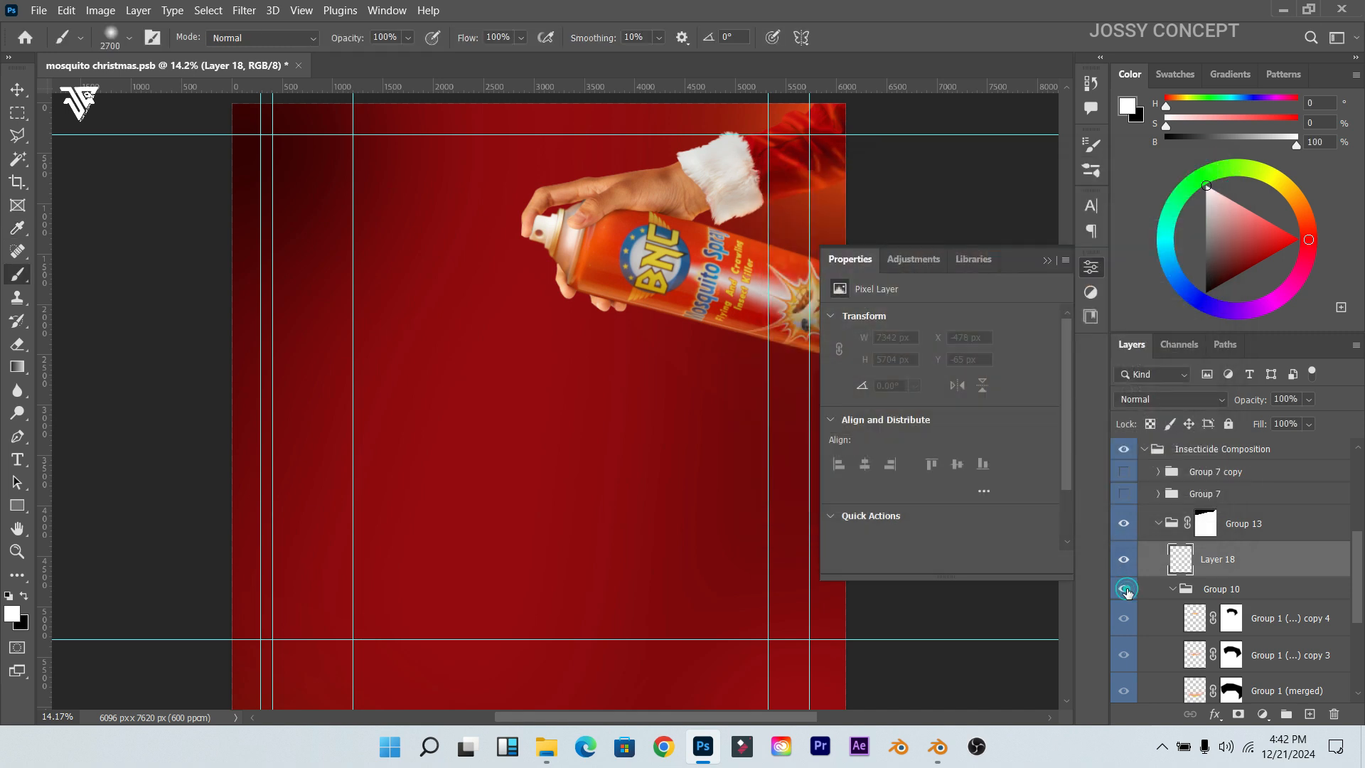
Step: Toggle the Group 10 glowing arcs to compare, leaving them hidden
{"action": "left_click", "coordinate": [1124, 589]}
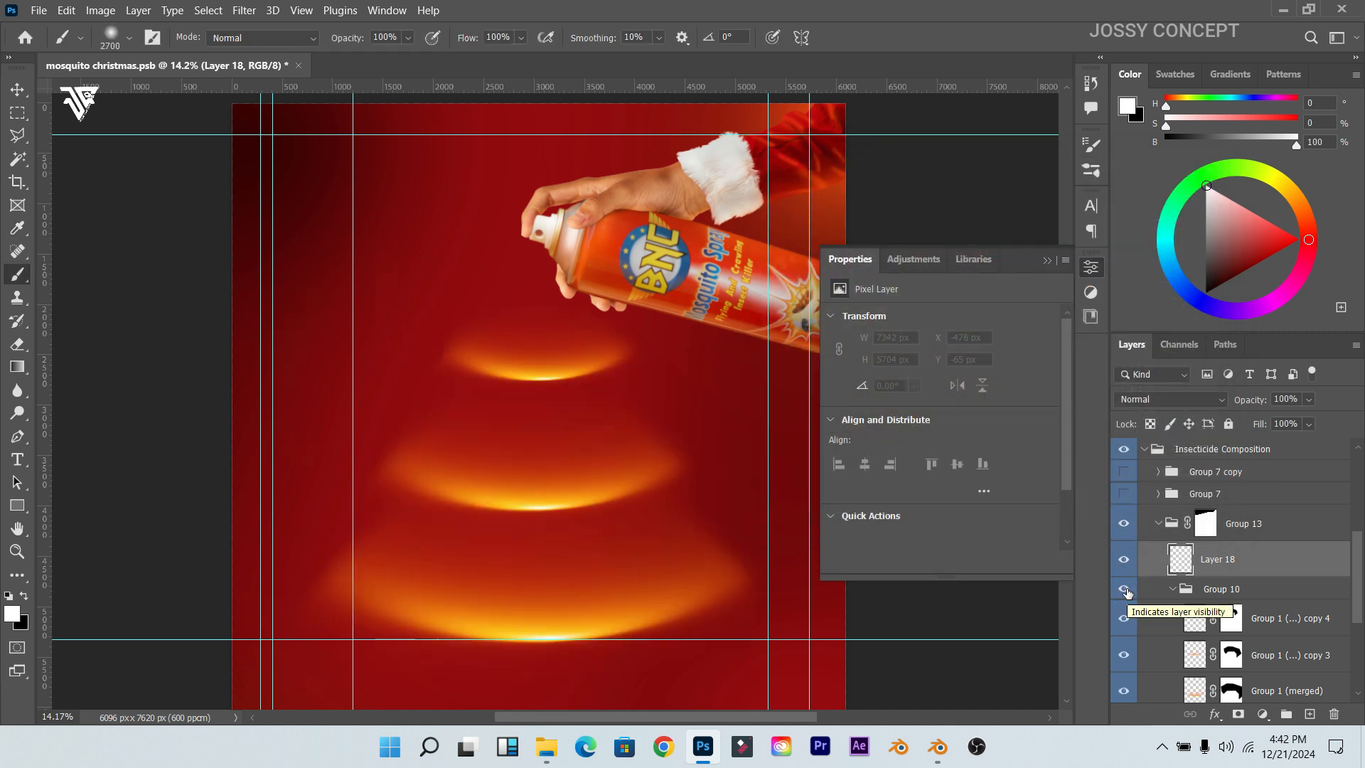
{"action": "left_click", "coordinate": [1124, 590]}
{"action": "left_click", "coordinate": [1124, 590]}
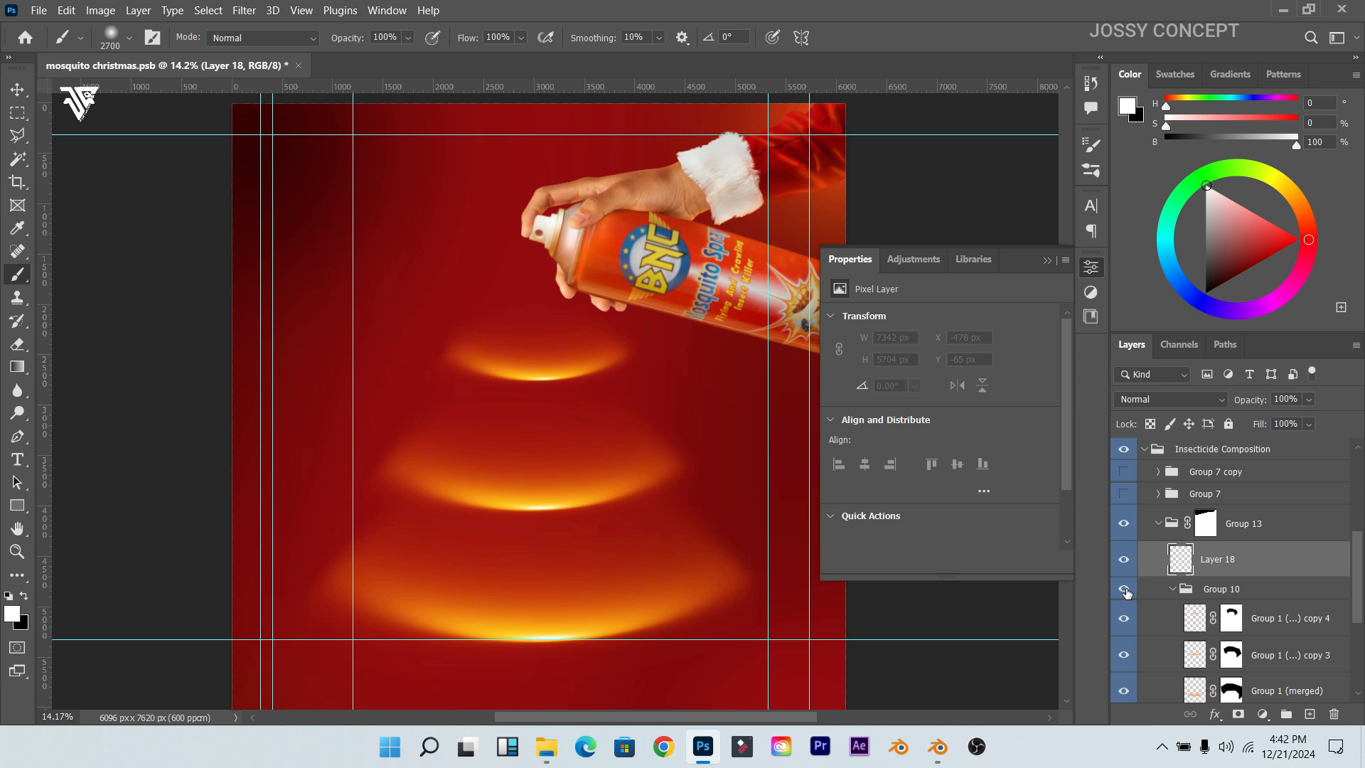
{"action": "left_click", "coordinate": [1125, 590]}
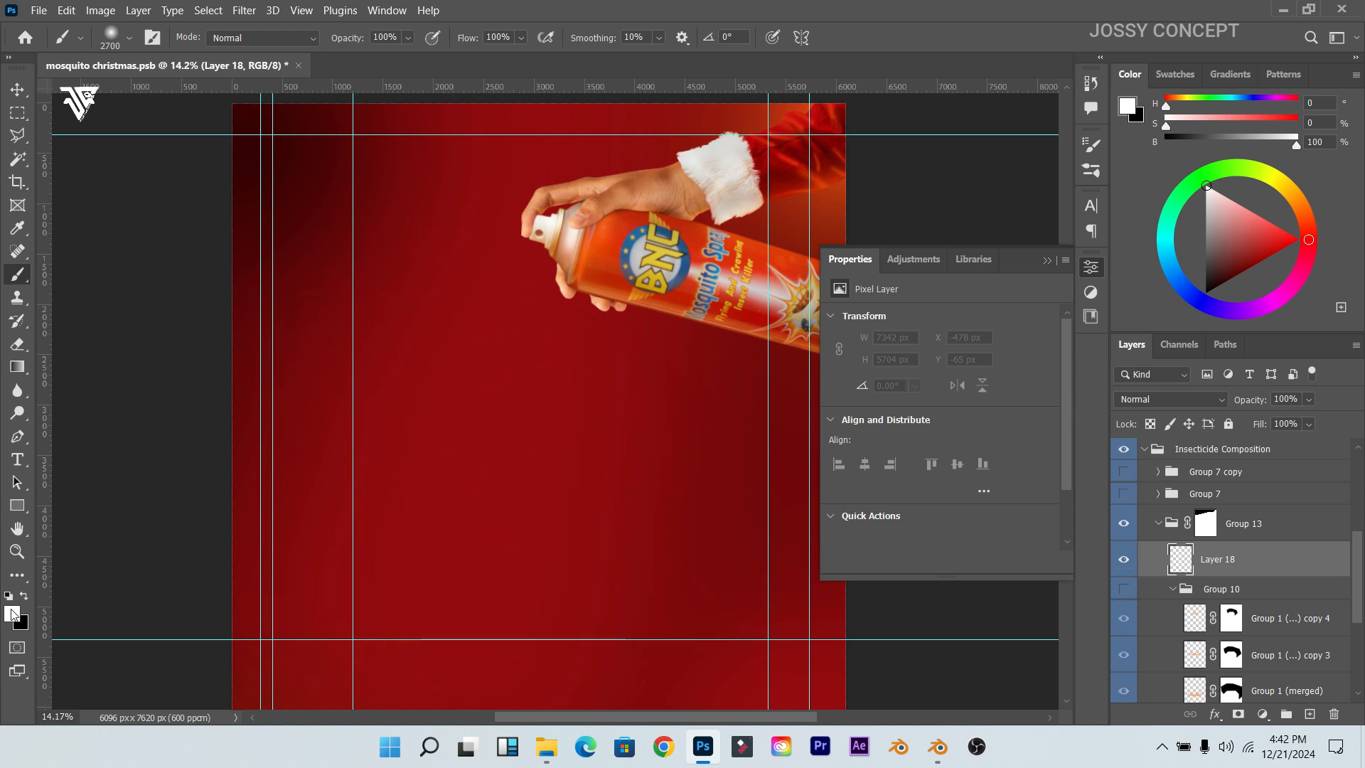
Step: Set the foreground to orange ff4e00 and paint a large soft dab near the page centre
{"action": "left_click", "coordinate": [13, 613]}
{"action": "left_click_drag", "start_coordinate": [977, 244], "coordinate": [990, 210]}
{"action": "left_click", "coordinate": [1009, 433]}
{"action": "left_click_drag", "start_coordinate": [1010, 433], "coordinate": [1010, 428]}
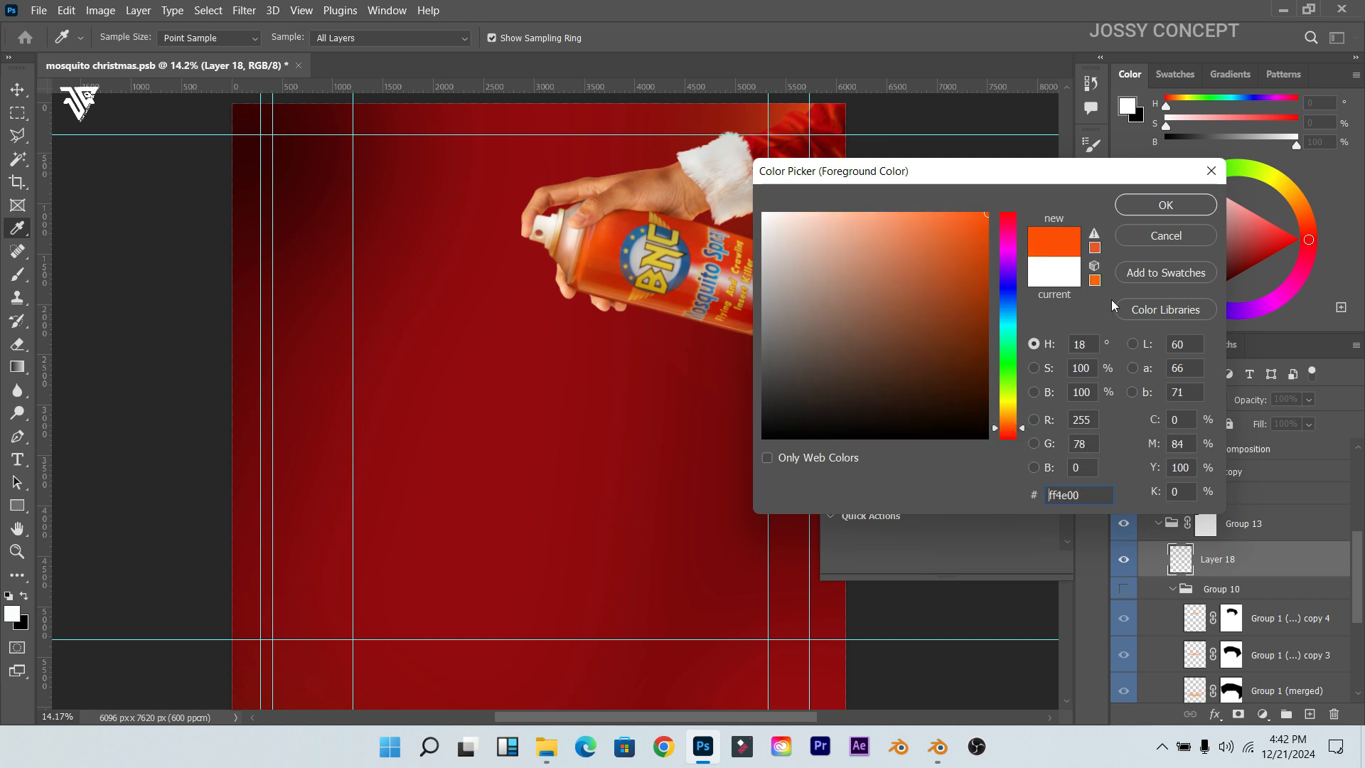
{"action": "left_click", "coordinate": [1135, 208]}
{"action": "key", "text": "b"}
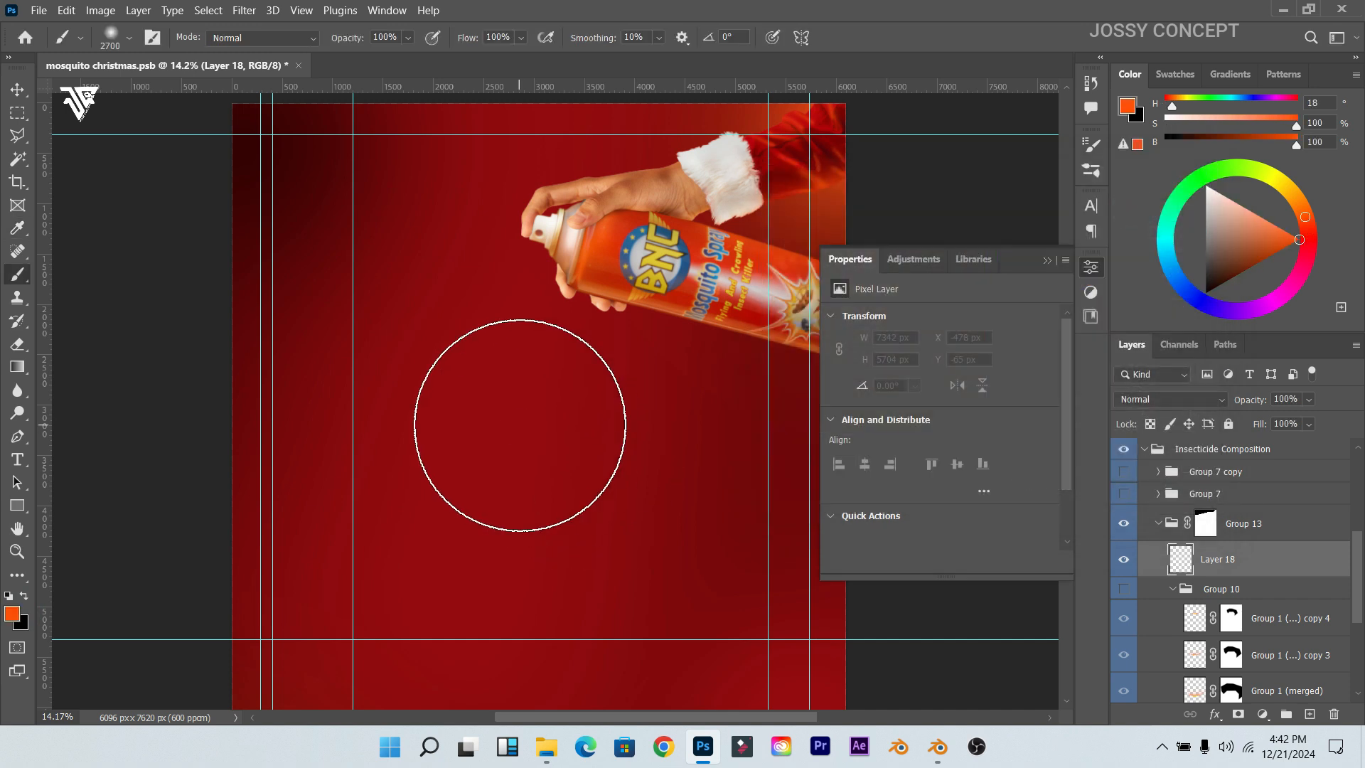
{"action": "left_click", "coordinate": [521, 421]}
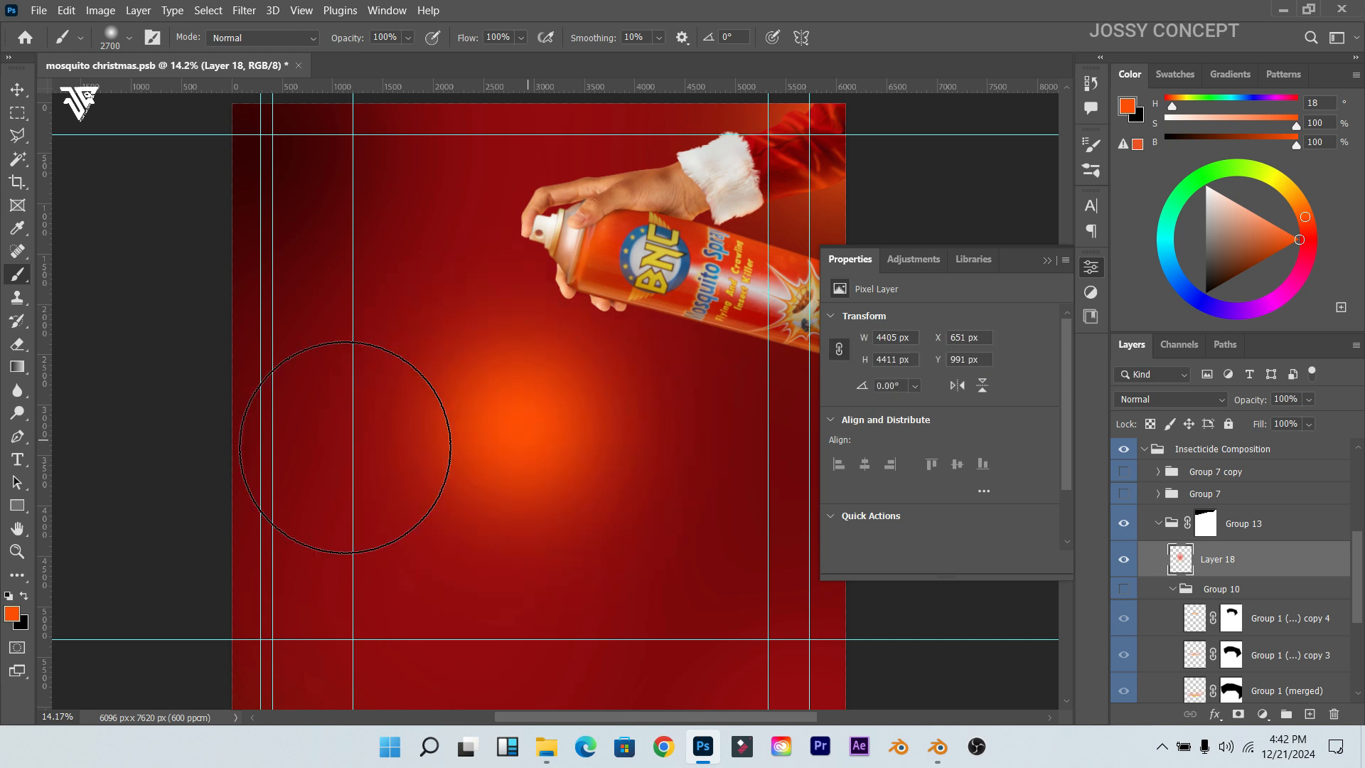
Step: Switch to lighter orange ff7800, shrink the brush to 1300 and brighten the glow centre
{"action": "left_click", "coordinate": [11, 615]}
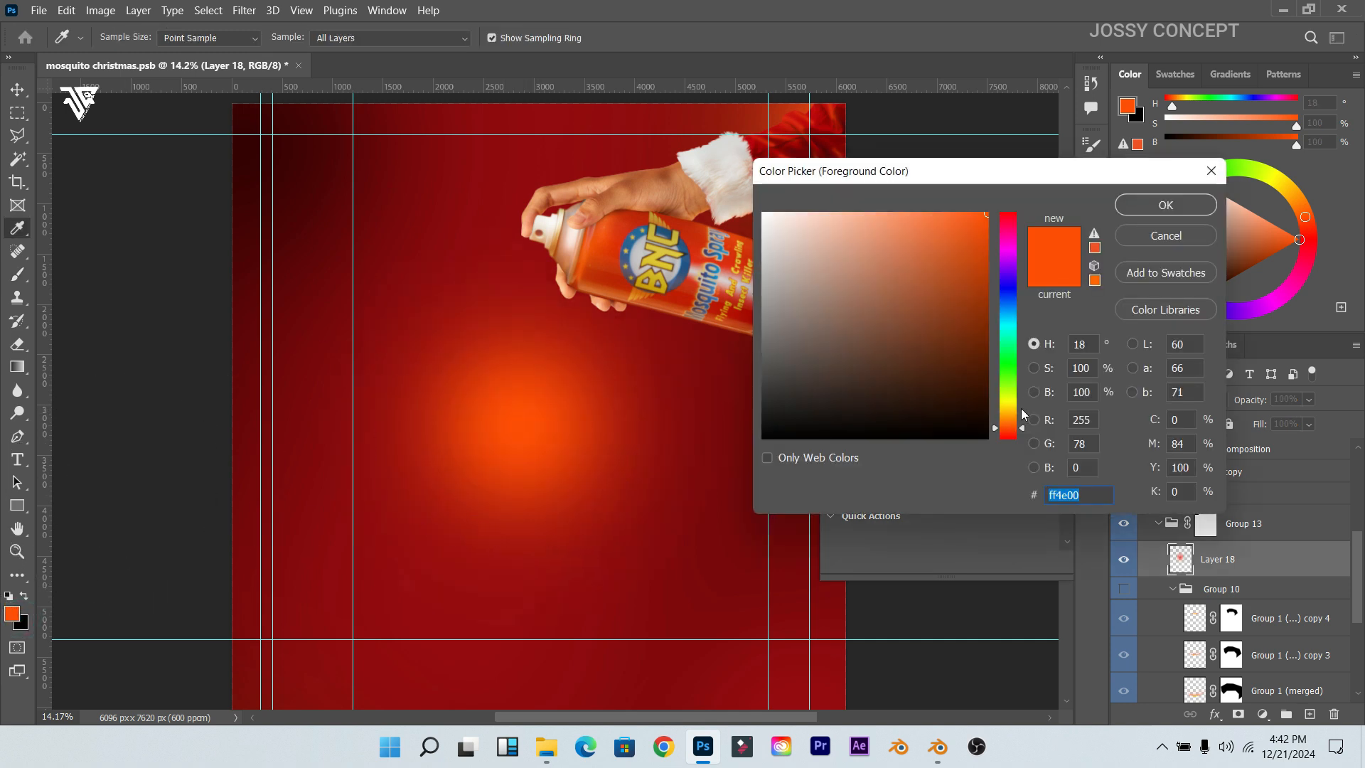
{"action": "left_click", "coordinate": [1022, 432]}
{"action": "left_click_drag", "start_coordinate": [1025, 428], "coordinate": [1027, 425]}
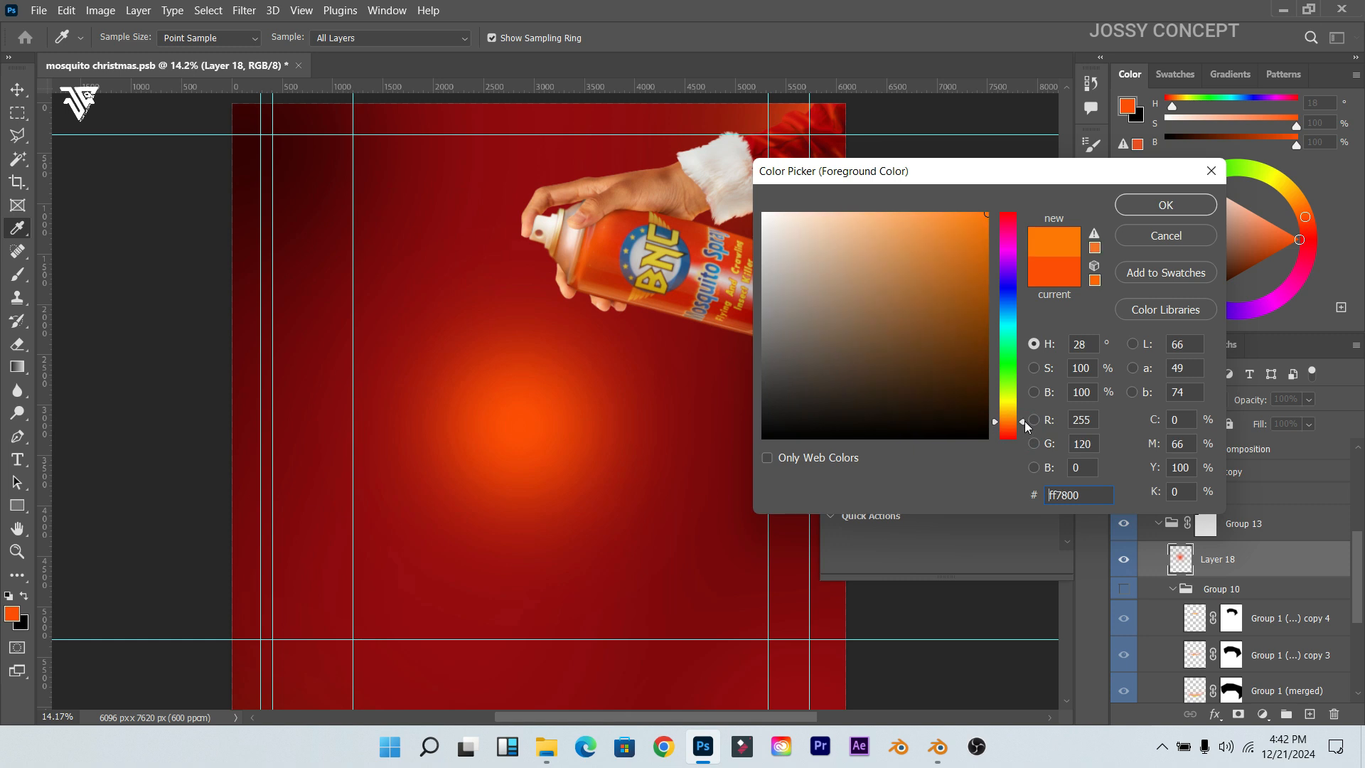
{"action": "left_click", "coordinate": [1147, 212]}
{"action": "key", "text": "b"}
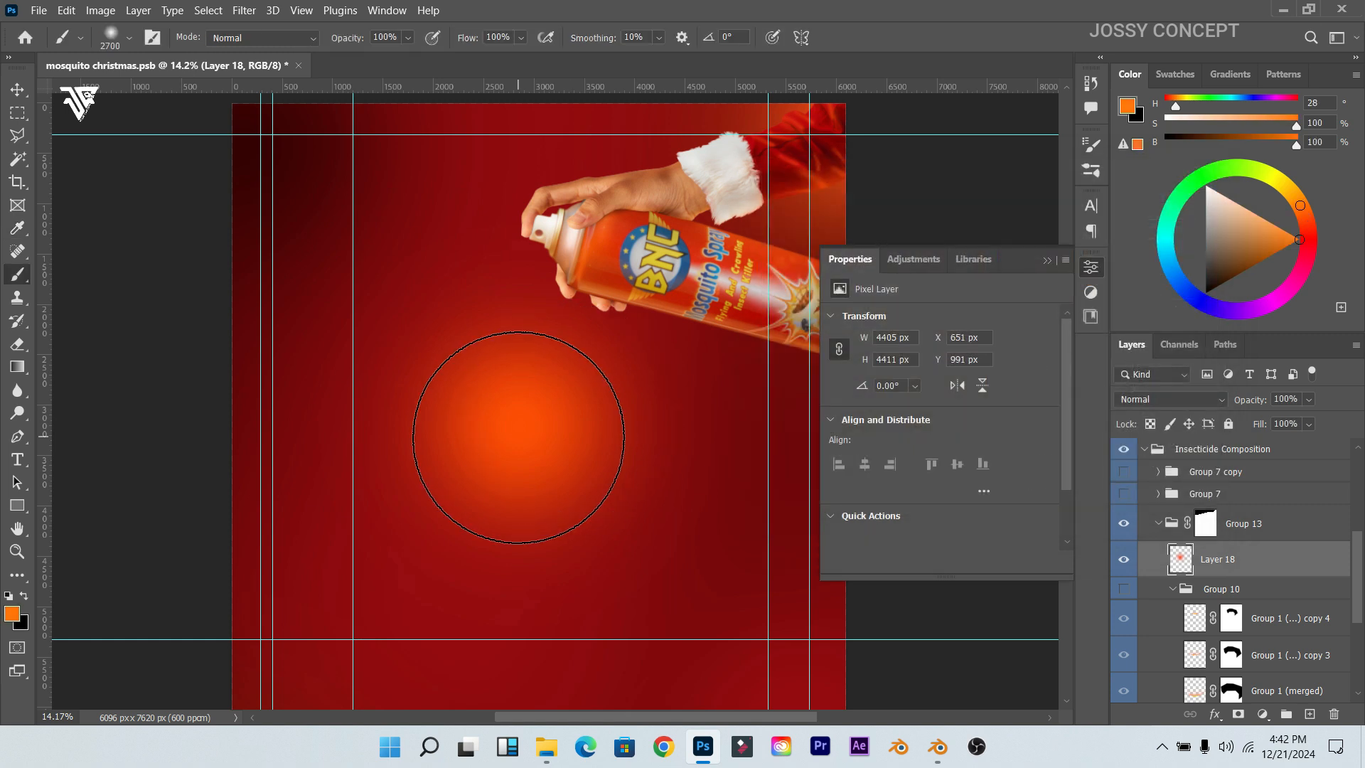
{"action": "key", "text": "bracketleft"}
{"action": "key", "text": "bracketleft"}
{"action": "key", "text": "bracketleft"}
{"action": "key", "text": "bracketleft"}
{"action": "key", "text": "bracketleft"}
{"action": "key", "text": "bracketleft"}
{"action": "key", "text": "bracketleft"}
{"action": "key", "text": "bracketleft"}
{"action": "key", "text": "bracketleft"}
{"action": "key", "text": "bracketleft"}
{"action": "key", "text": "bracketleft"}
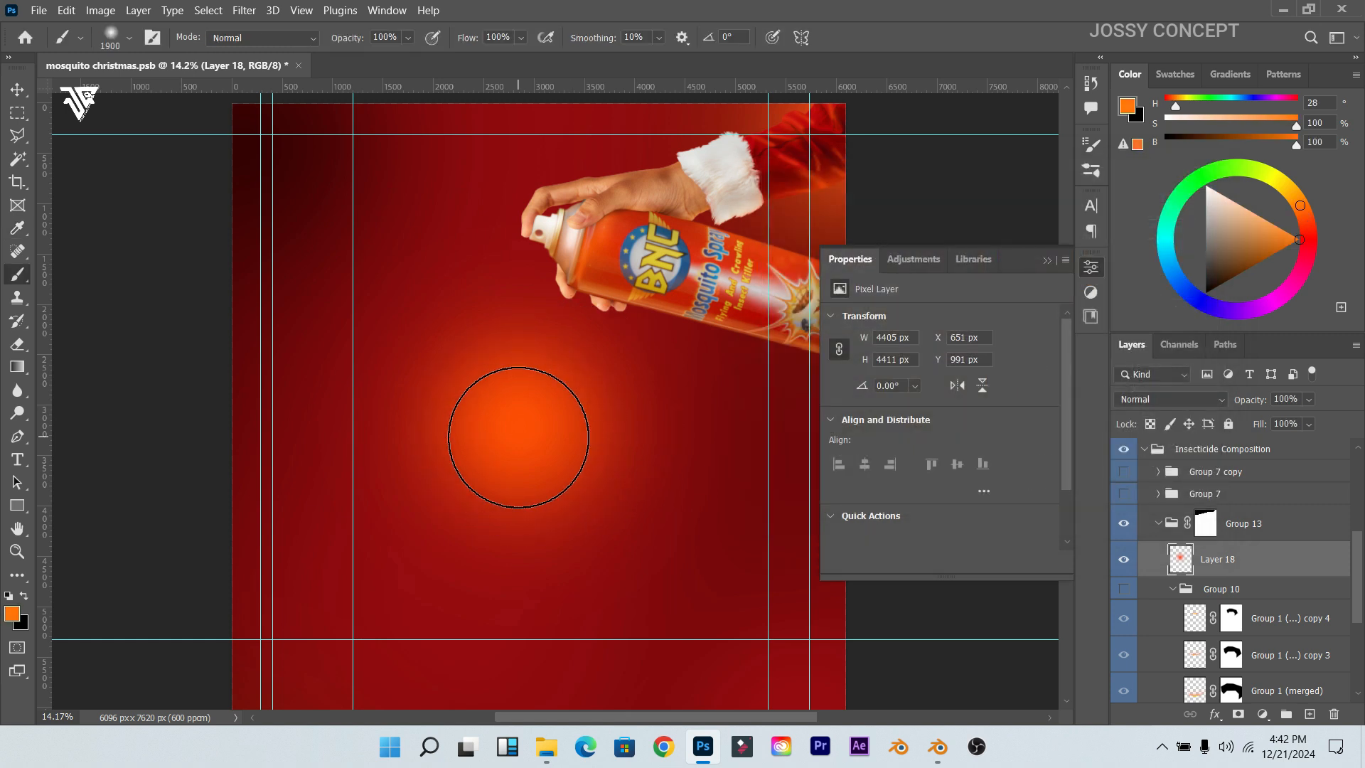
{"action": "key", "text": "bracketleft"}
{"action": "key", "text": "bracketleft"}
{"action": "key", "text": "bracketleft"}
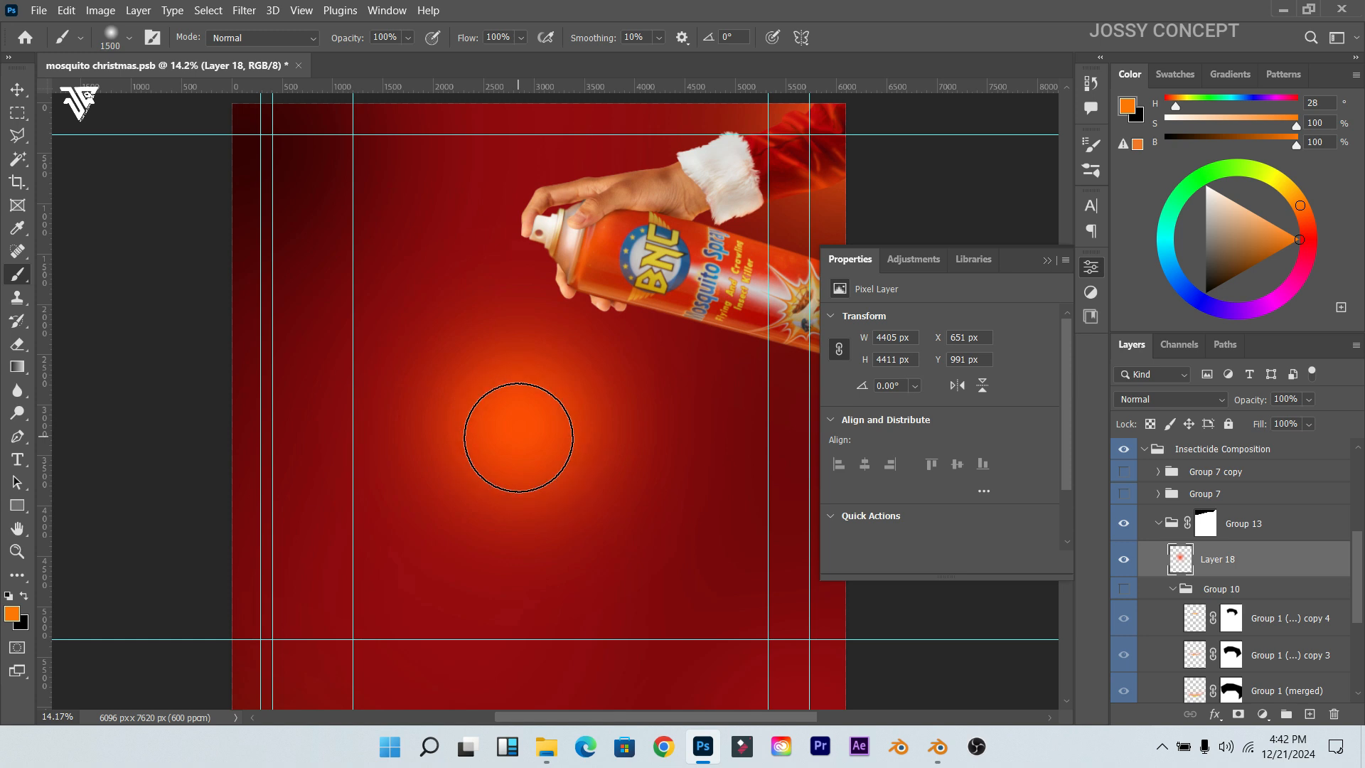
{"action": "left_click", "coordinate": [518, 437]}
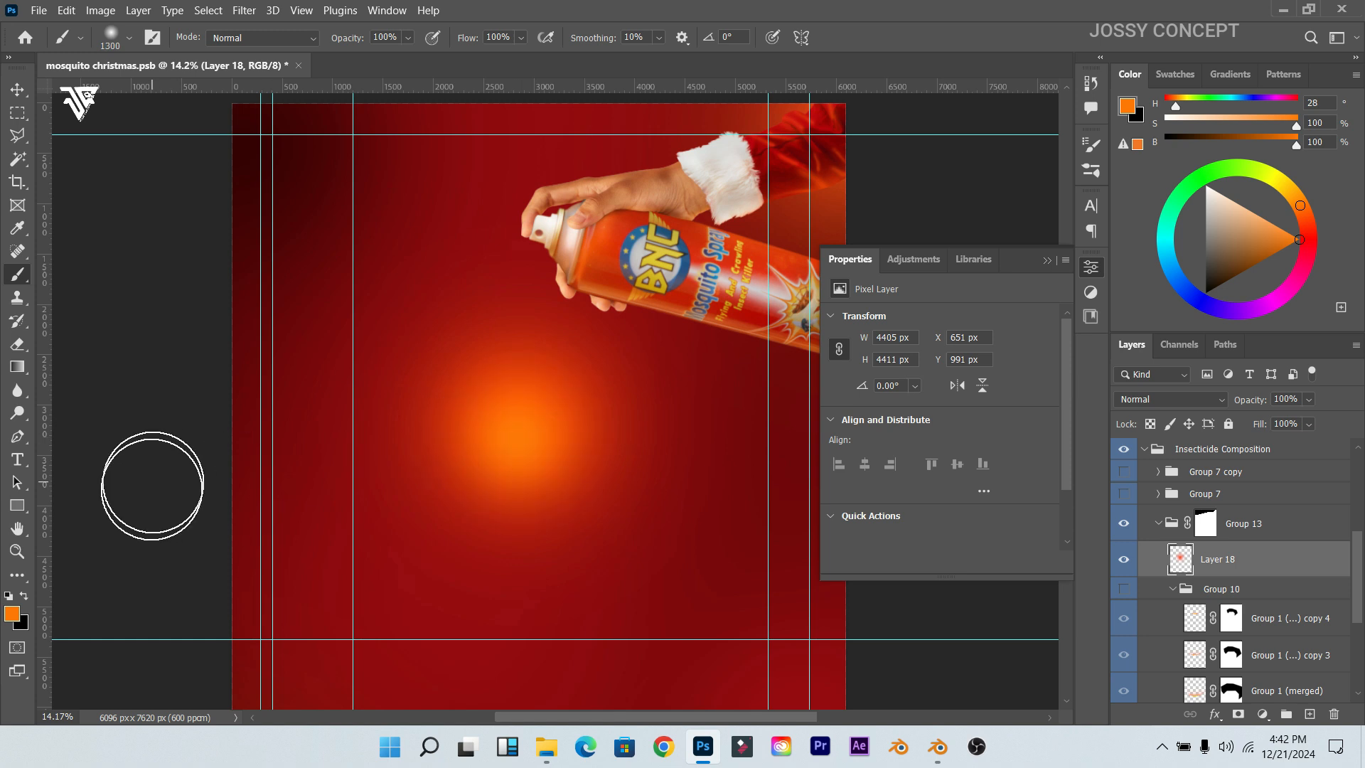
Step: Sample white, shrink the brush to 500, lower flow and add a soft white highlight at the centre
{"action": "left_click", "coordinate": [13, 613]}
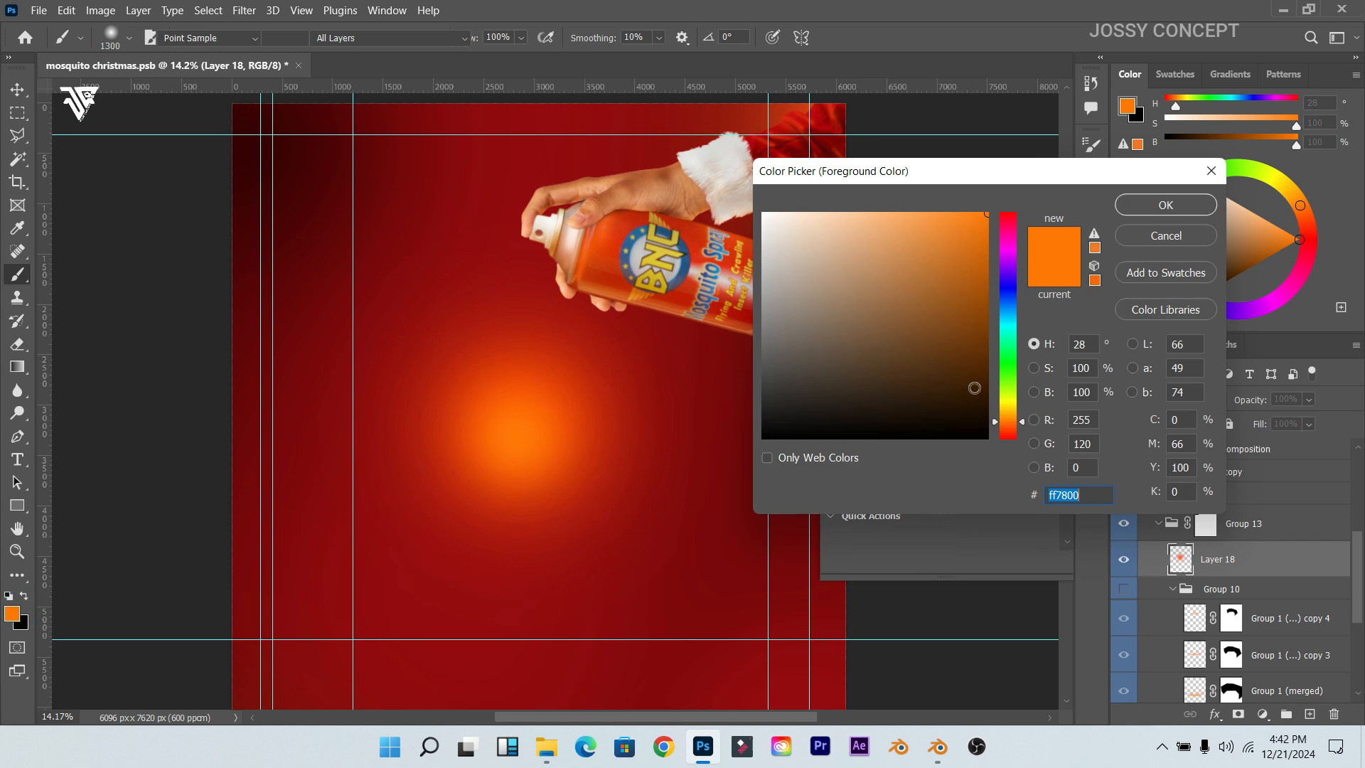
{"action": "left_click", "coordinate": [724, 145]}
{"action": "left_click", "coordinate": [1140, 206]}
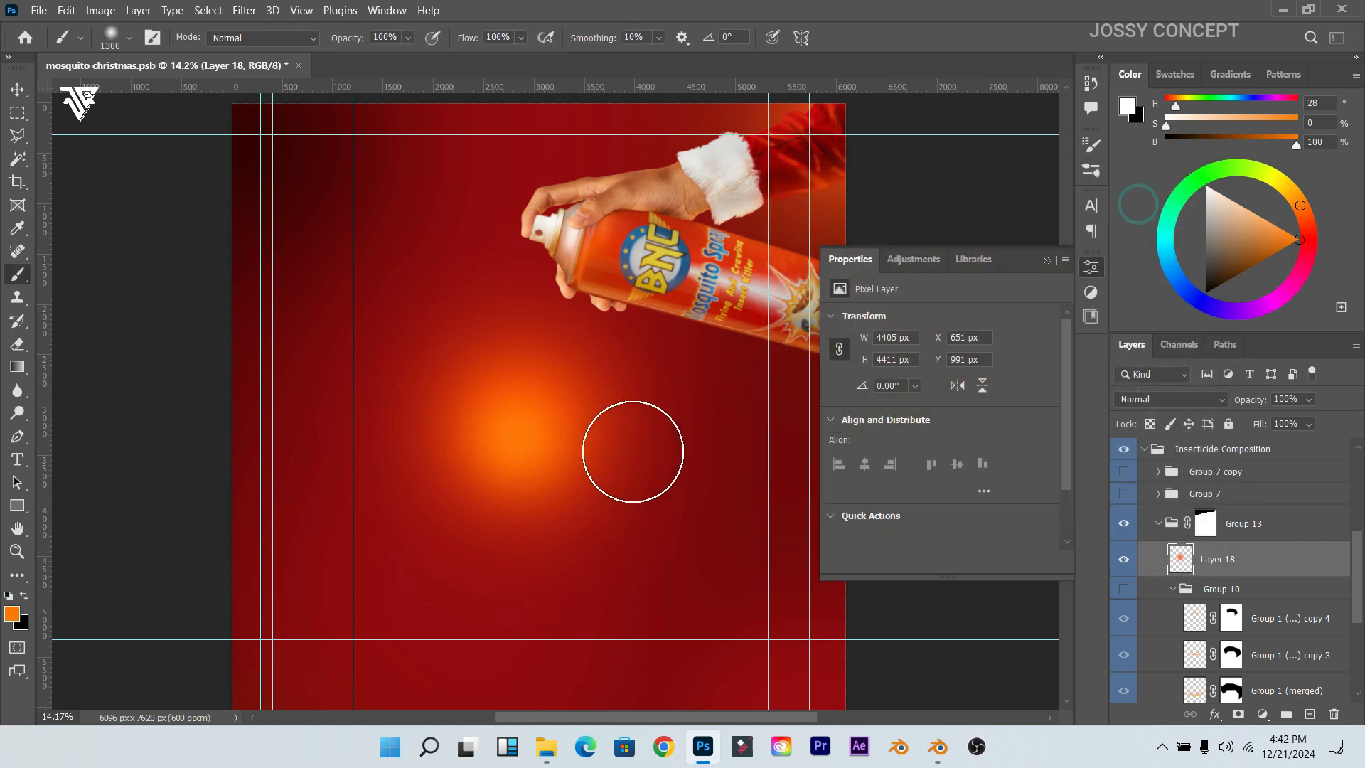
{"action": "key", "text": "bracketleft"}
{"action": "key", "text": "bracketleft"}
{"action": "key", "text": "bracketleft"}
{"action": "key", "text": "bracketleft"}
{"action": "key", "text": "bracketleft"}
{"action": "key", "text": "bracketleft"}
{"action": "key", "text": "bracketleft"}
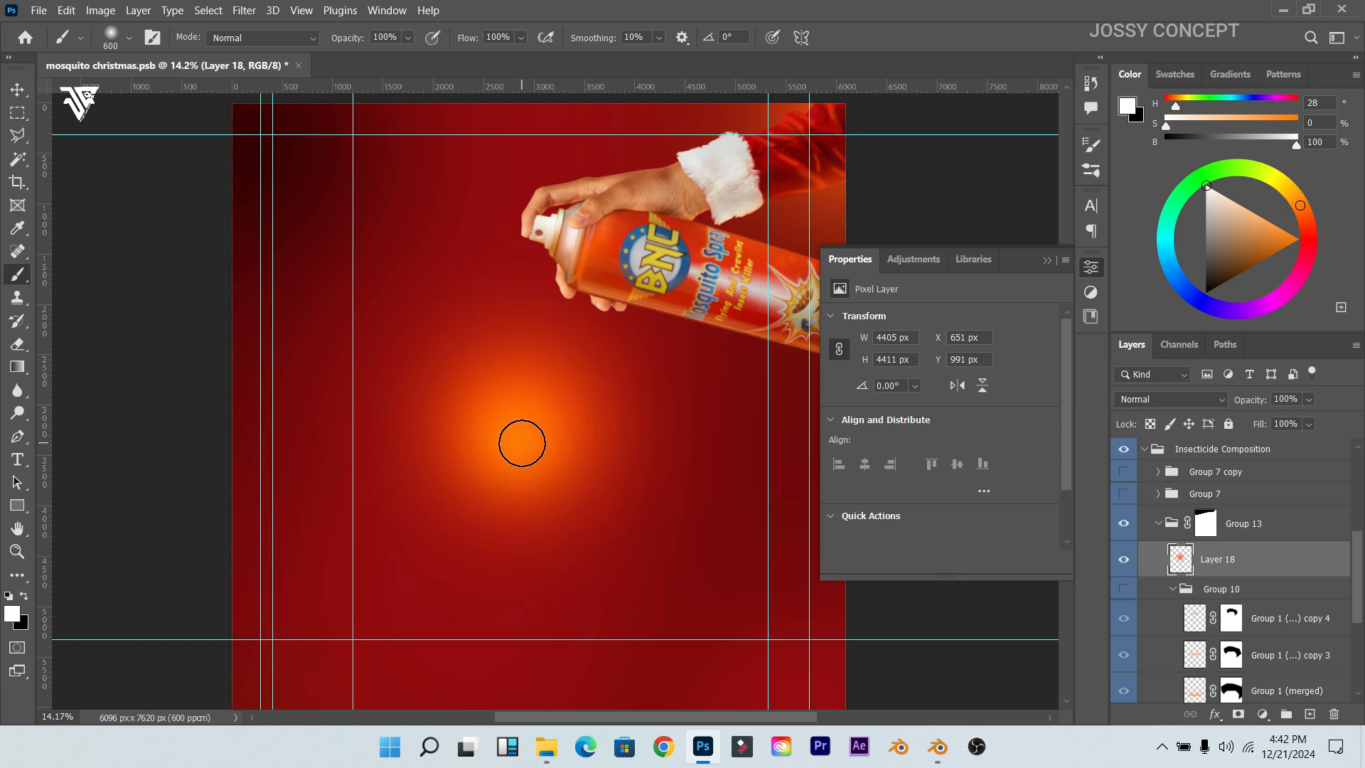
{"action": "key", "text": "bracketleft"}
{"action": "left_click", "coordinate": [515, 440]}
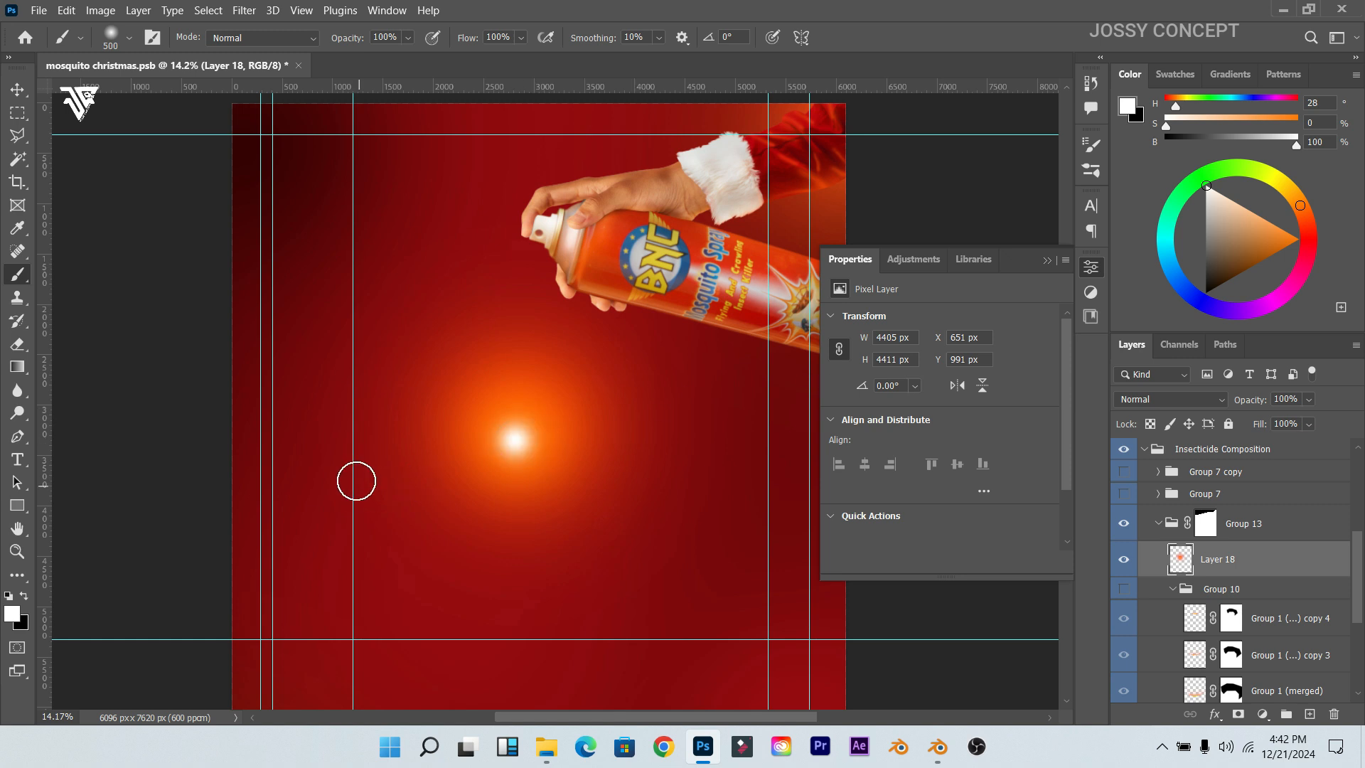
{"action": "key", "text": "ctrl+z"}
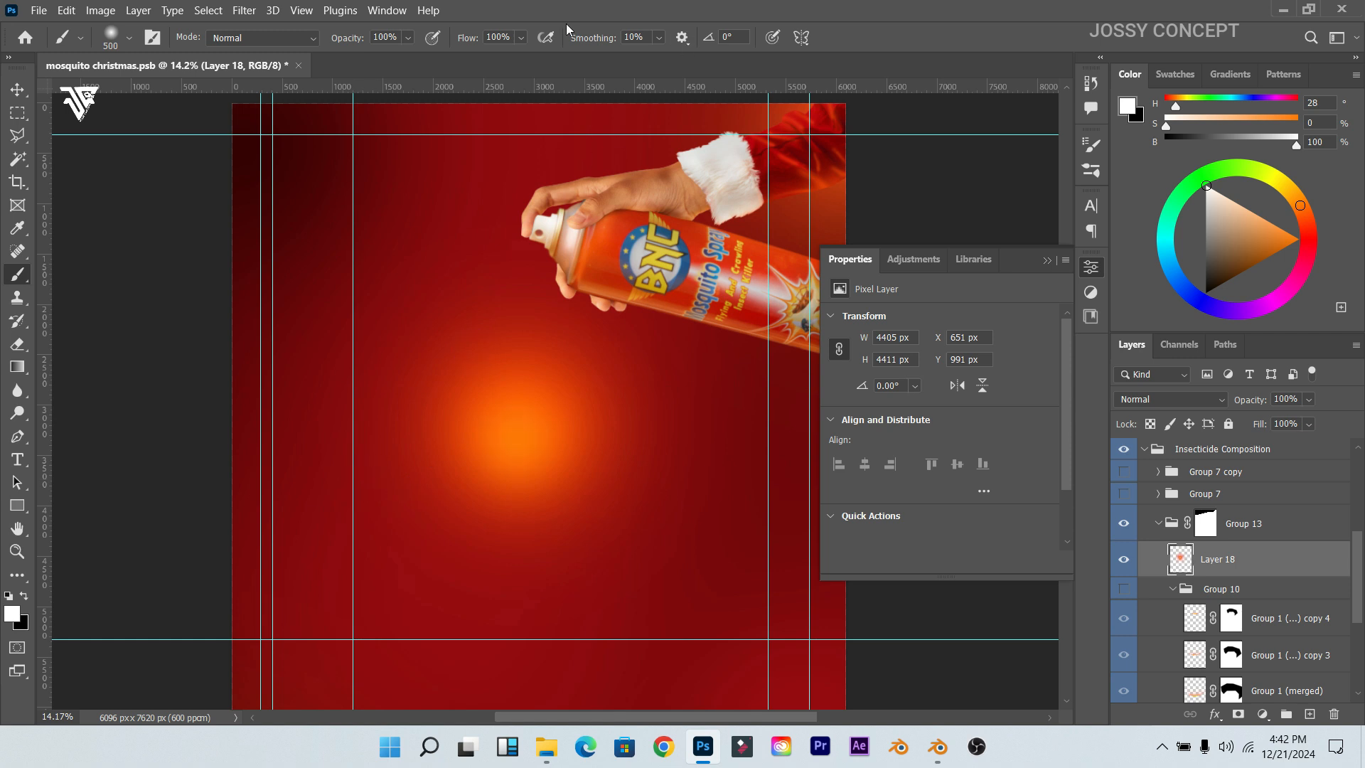
{"action": "mouse_move", "coordinate": [468, 41]}
{"action": "left_mouse_down"}
{"action": "mouse_move", "coordinate": [404, 51]}
{"action": "mouse_move", "coordinate": [427, 56]}
{"action": "mouse_move", "coordinate": [416, 60]}
{"action": "left_mouse_up"}
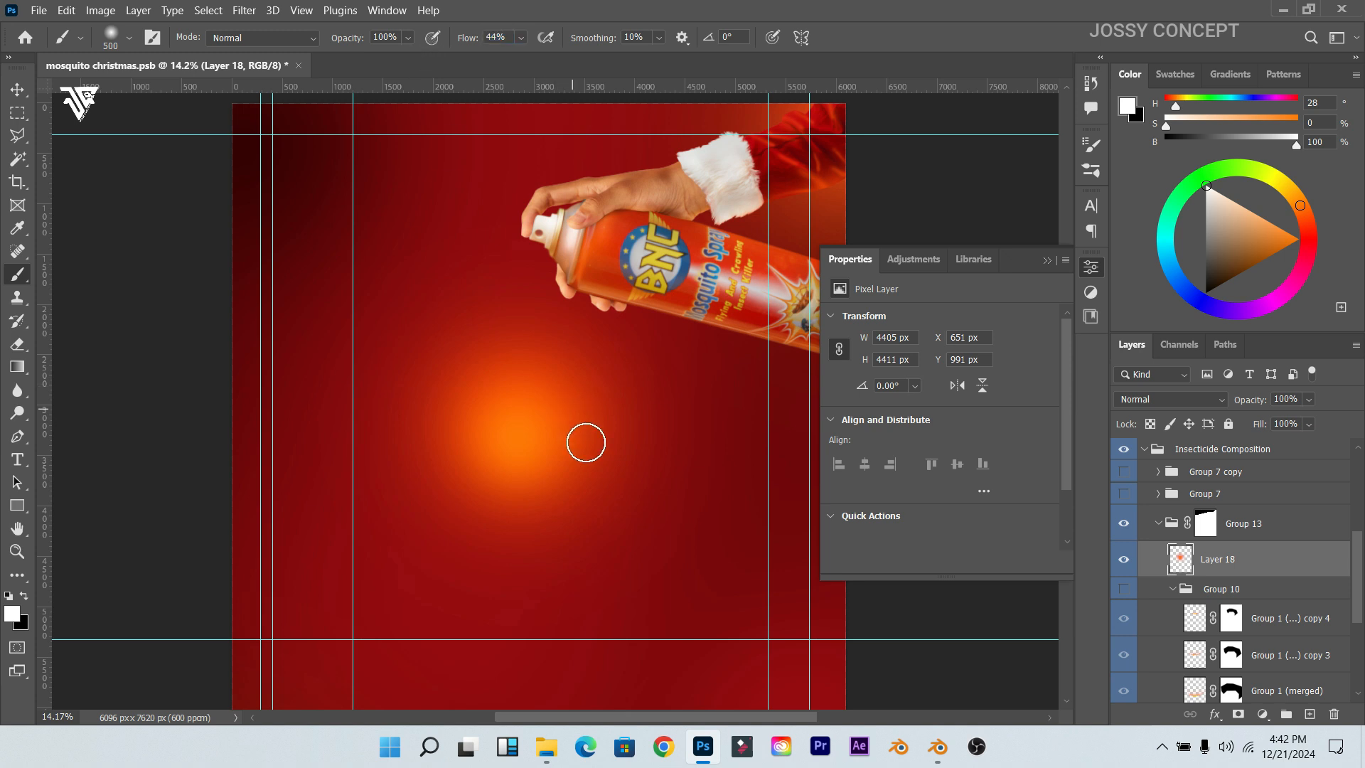
{"action": "left_click", "coordinate": [518, 434]}
{"action": "scroll", "coordinate": [448, 467], "scroll_direction": "up", "scroll_amount": 1}
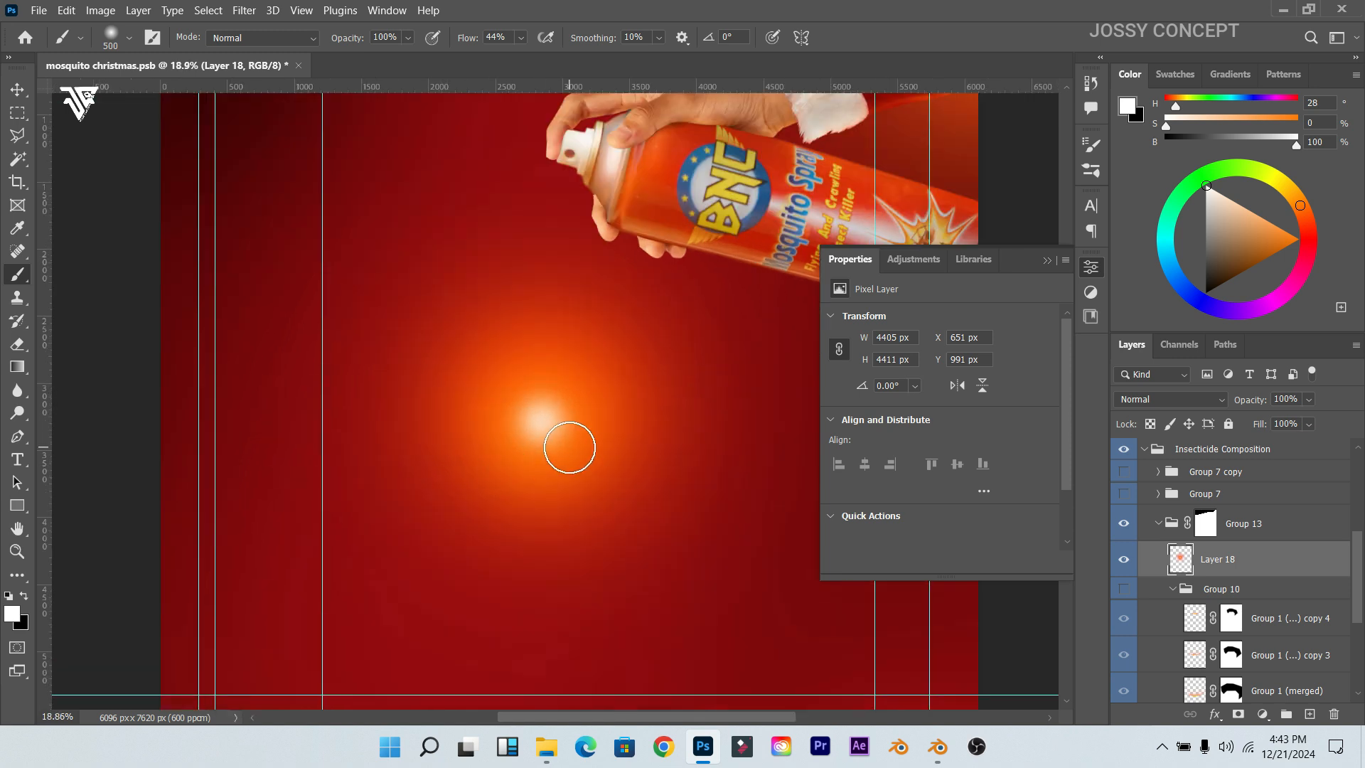
{"action": "scroll", "coordinate": [541, 427], "scroll_direction": "down", "scroll_amount": 2}
{"action": "left_click", "coordinate": [19, 90]}
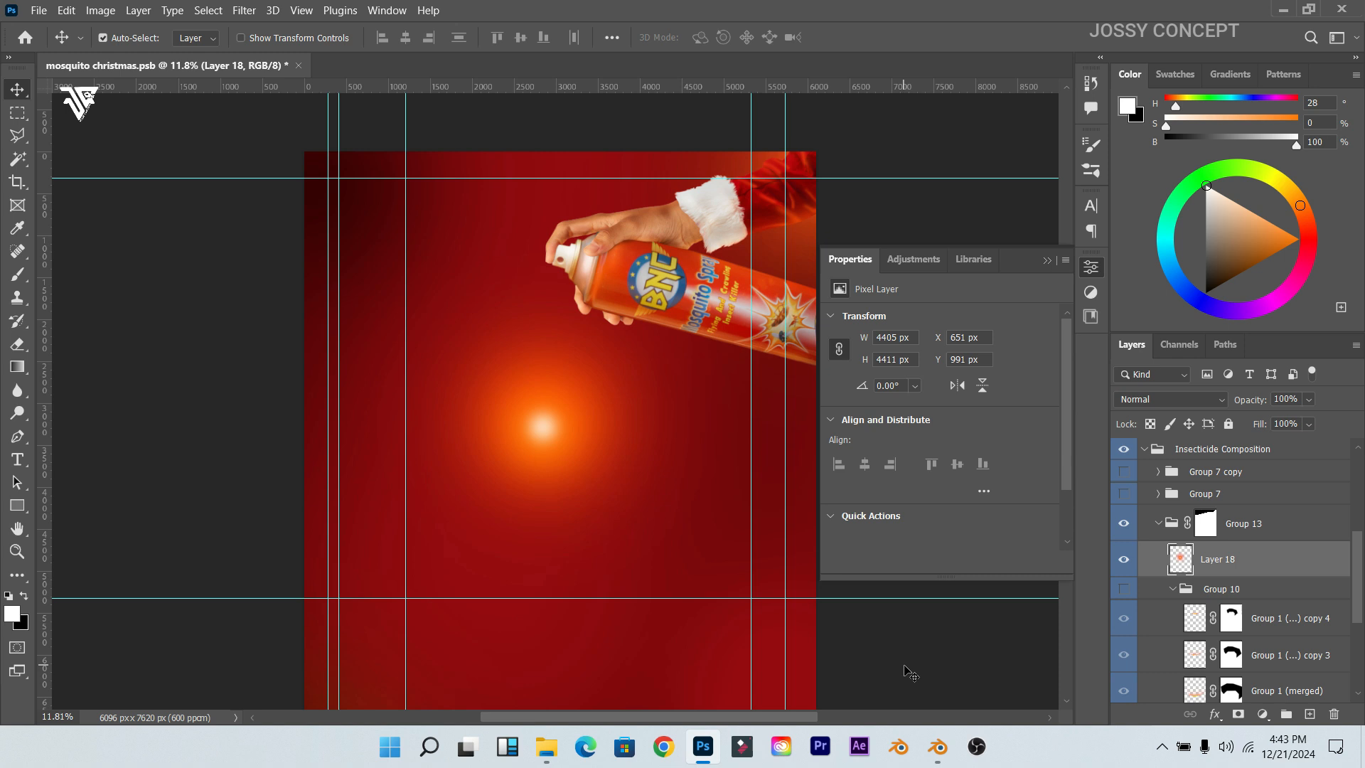
Step: Duplicate Layer 18 with Ctrl+J and hide the original glow layer
{"action": "scroll", "coordinate": [524, 476], "scroll_direction": "down", "scroll_amount": 1}
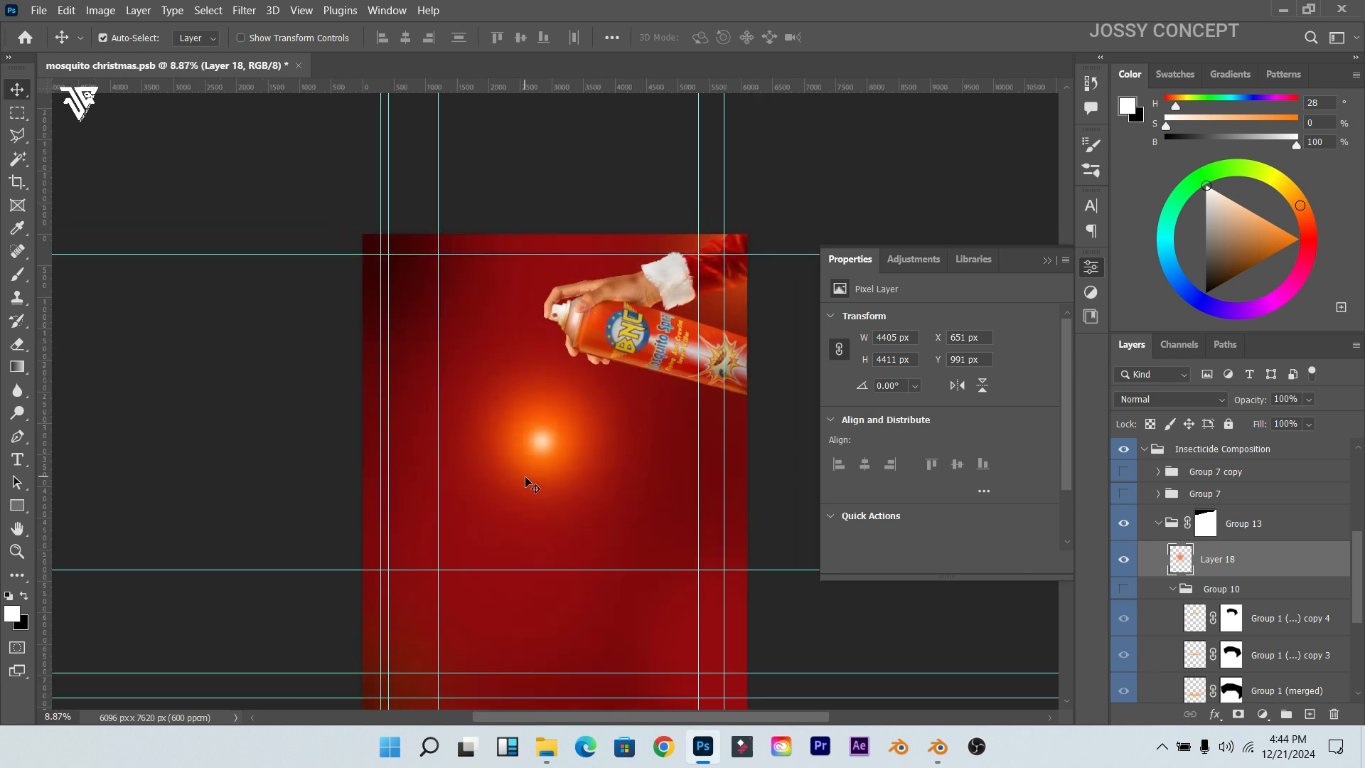
{"action": "scroll", "coordinate": [523, 373], "scroll_direction": "up", "scroll_amount": 2}
{"action": "scroll", "coordinate": [544, 315], "scroll_direction": "down", "scroll_amount": 1}
{"action": "key", "text": "ctrl"}
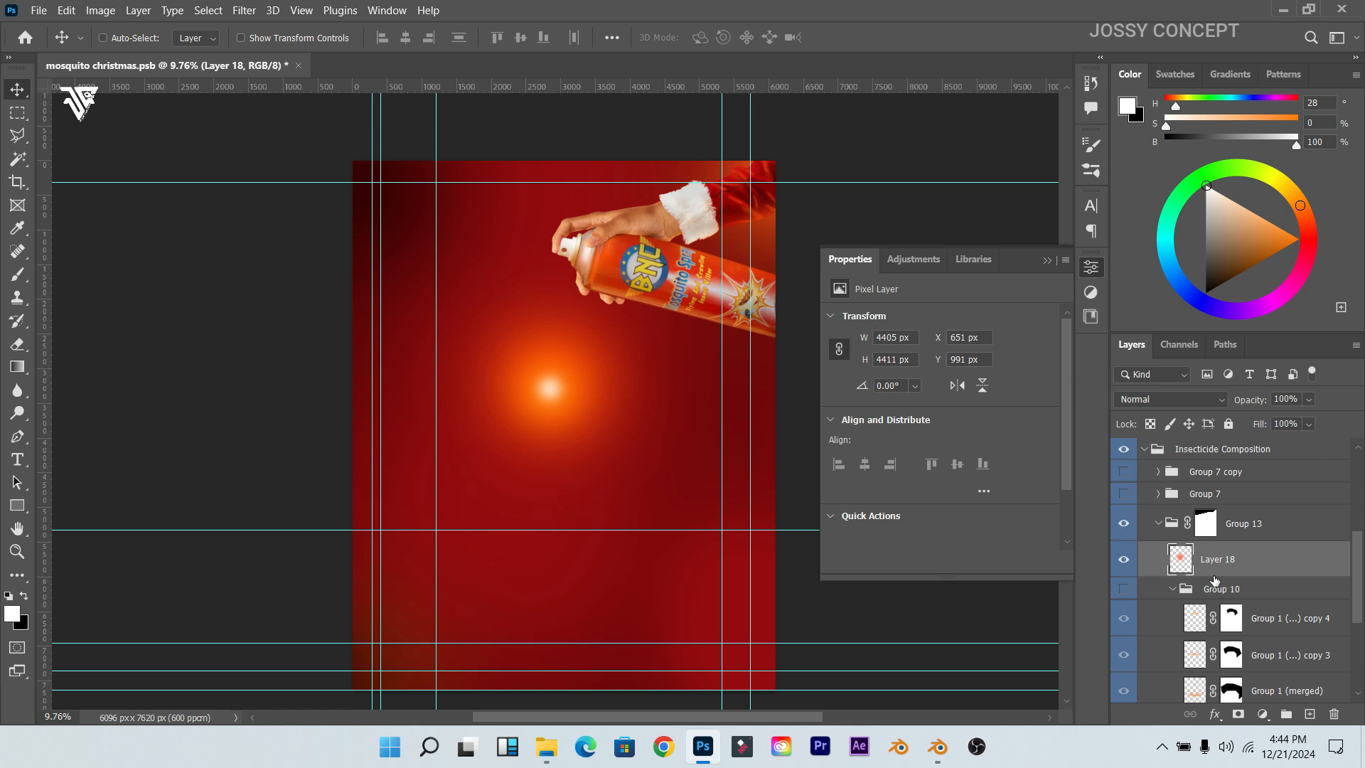
{"action": "key", "text": "ctrl+j"}
{"action": "left_click", "coordinate": [1124, 597]}
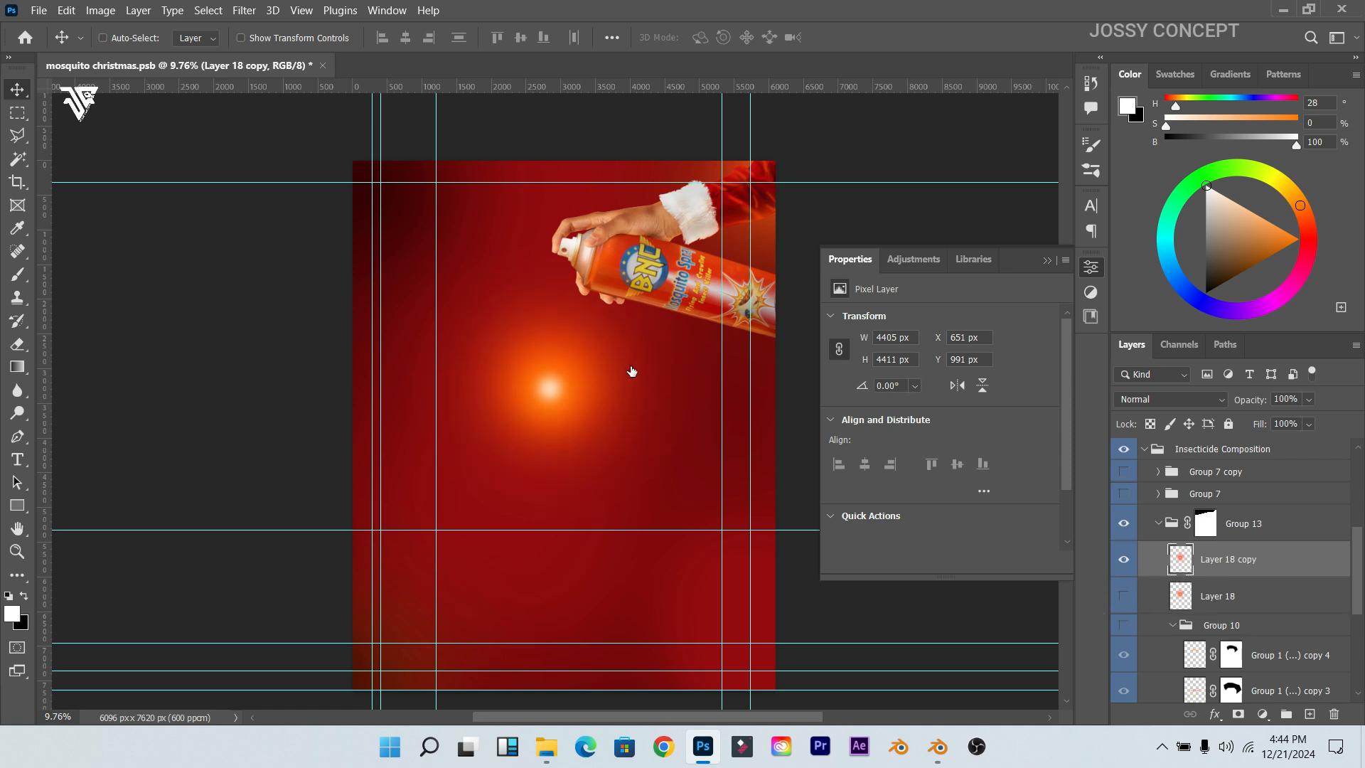
Step: Perspective-transform Layer 18 copy, widening the bottom into a cone-shaped spray burst
{"action": "key", "text": "ctrl+t"}
{"action": "right_click", "coordinate": [539, 386]}
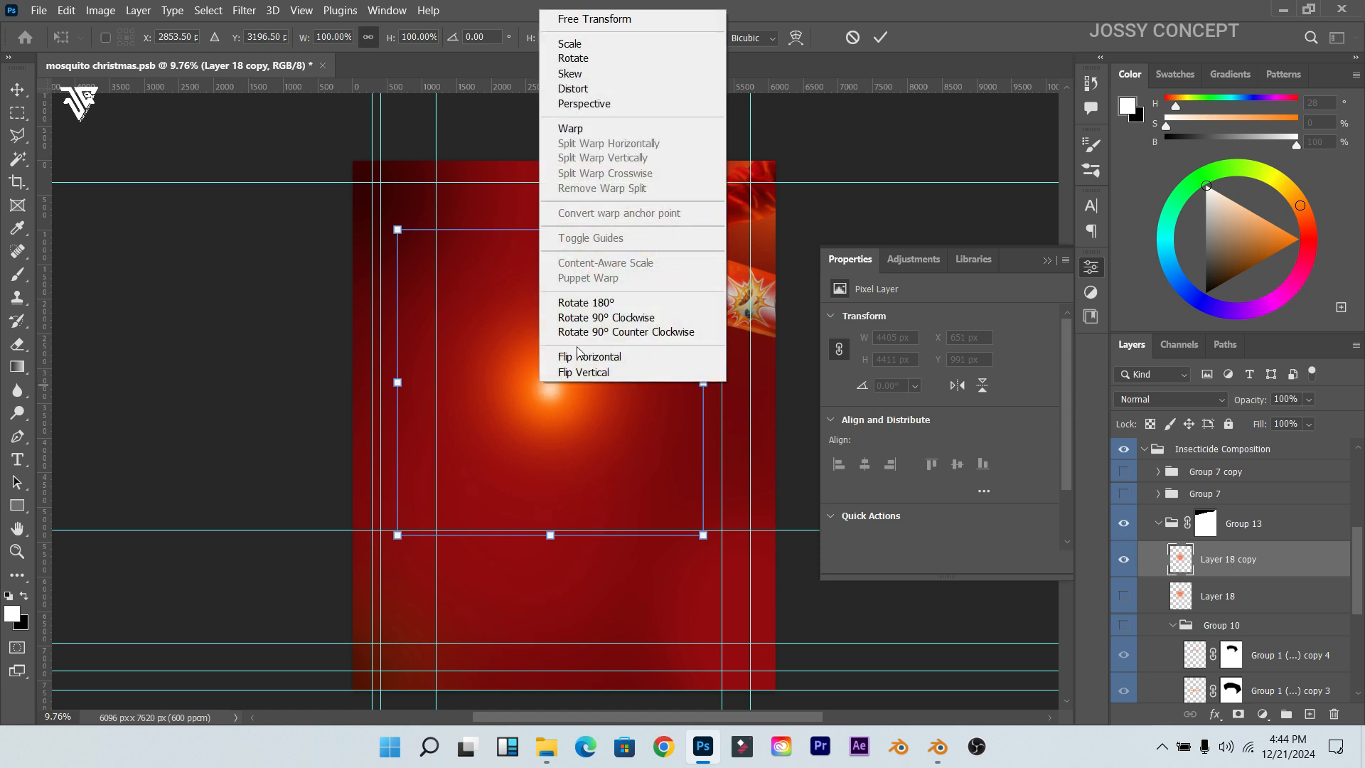
{"action": "left_click", "coordinate": [584, 106]}
{"action": "left_click_drag", "start_coordinate": [400, 538], "coordinate": [1094, 502]}
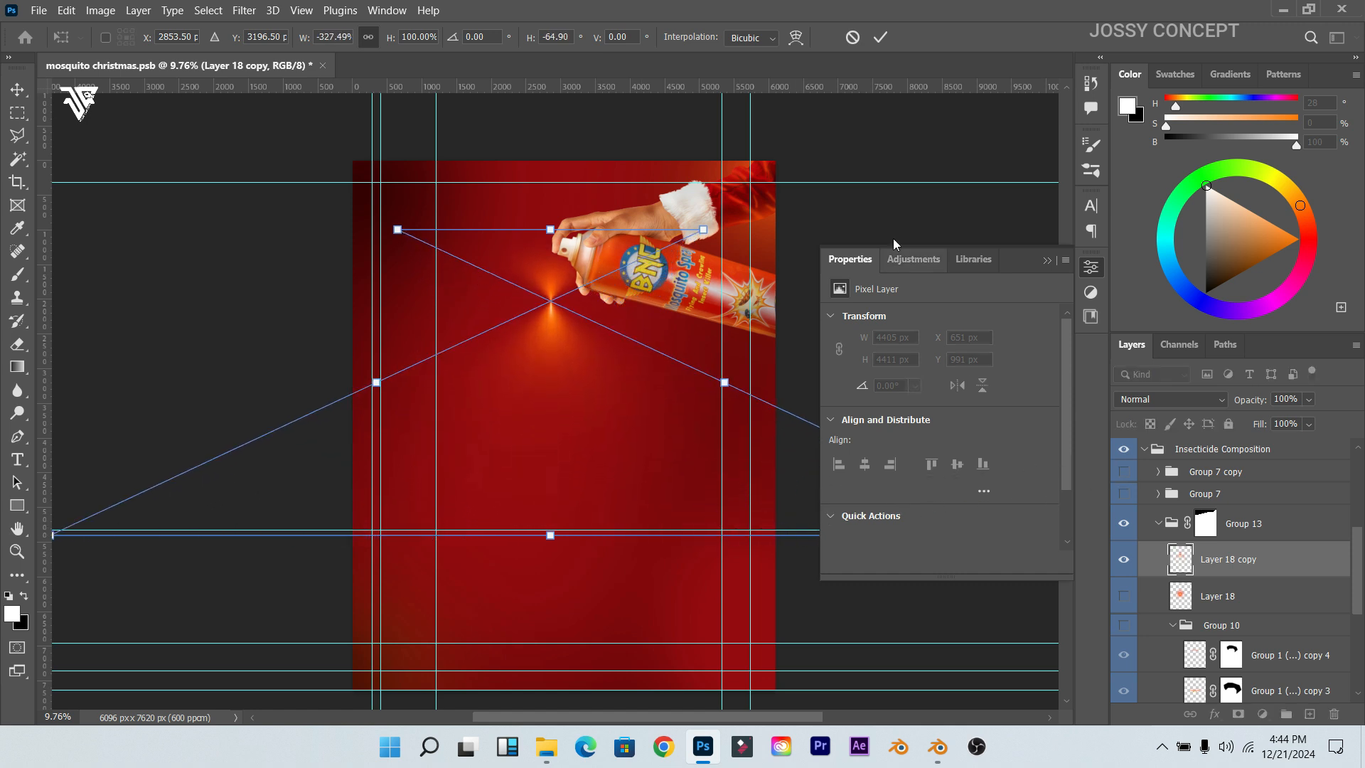
{"action": "scroll", "coordinate": [539, 349], "scroll_direction": "down", "scroll_amount": 1}
{"action": "left_click", "coordinate": [1047, 261]}
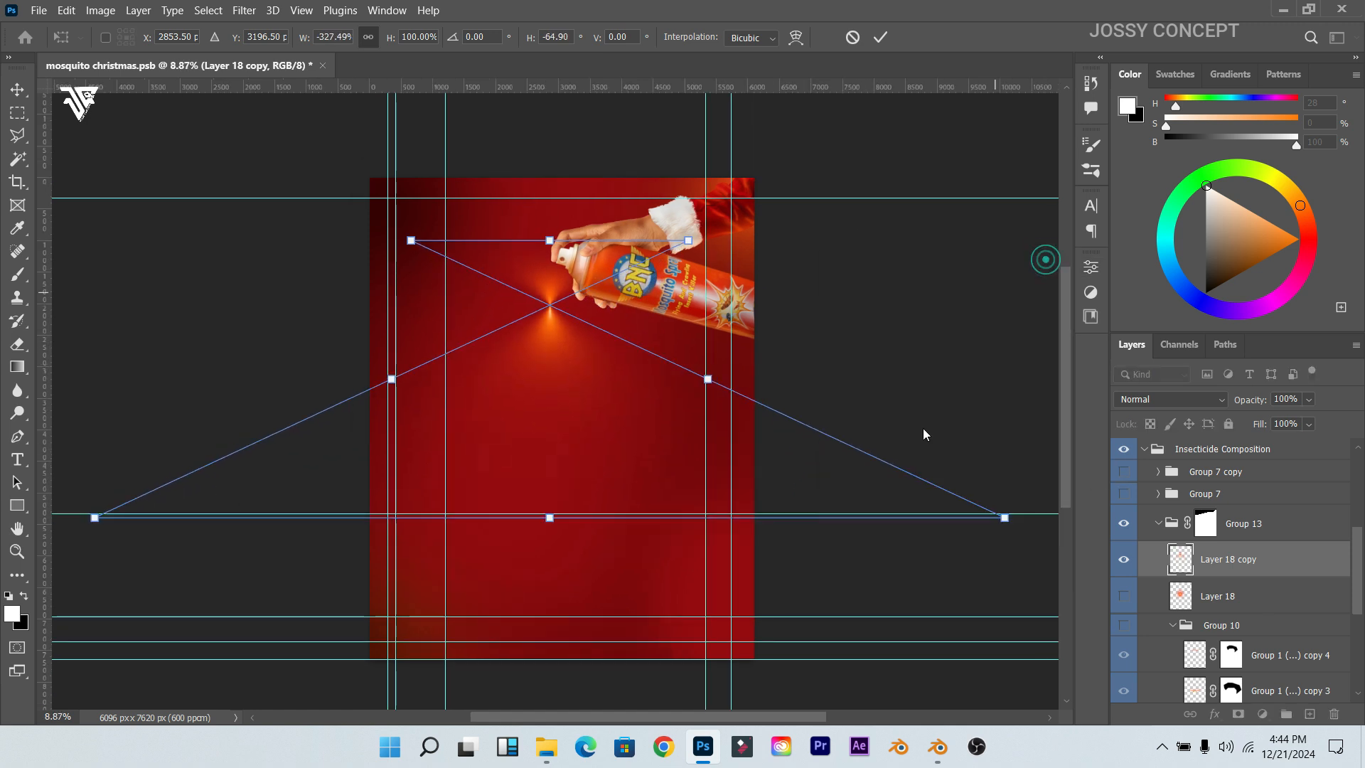
{"action": "left_click_drag", "start_coordinate": [1003, 518], "coordinate": [777, 517]}
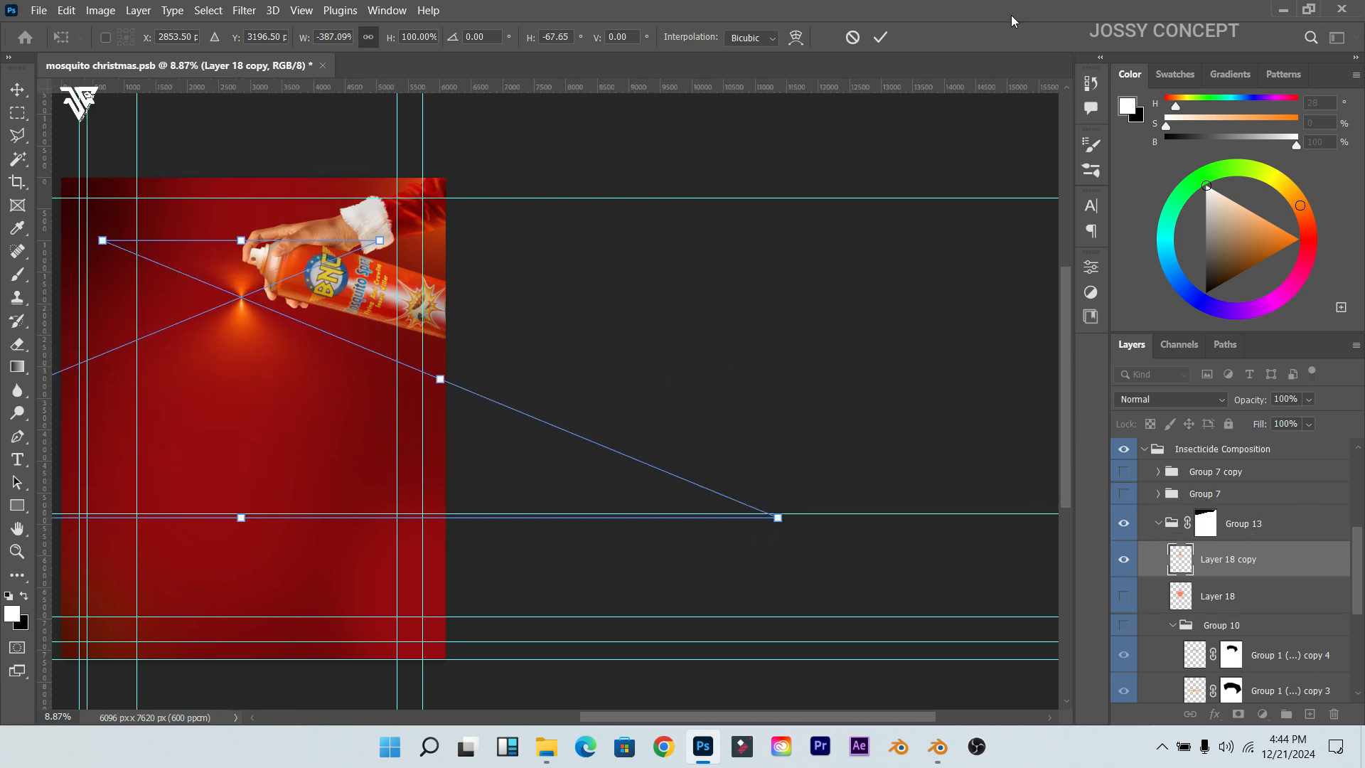
{"action": "left_click", "coordinate": [880, 37]}
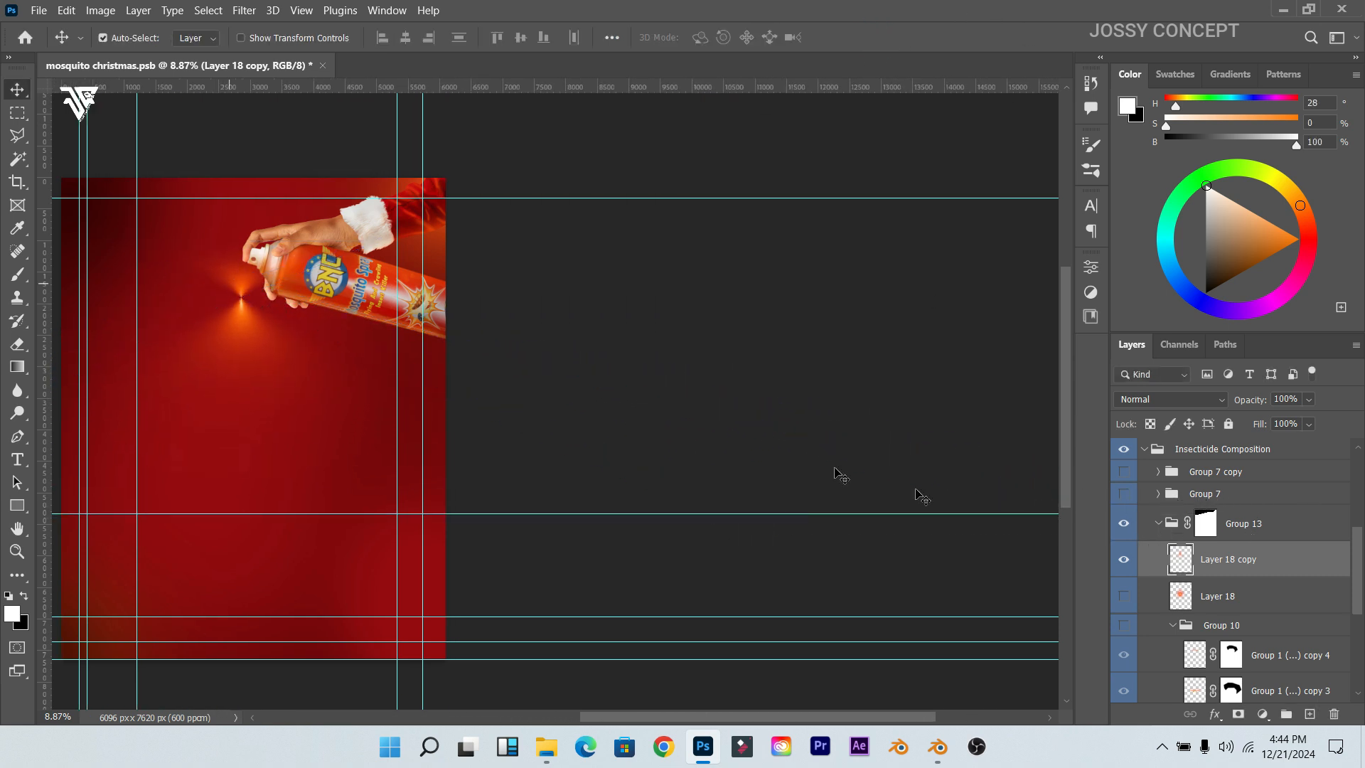
Step: Toggle glow layers so only the spray cone glow shows, with arcs and orange spray group hidden
{"action": "scroll", "coordinate": [1124, 596], "scroll_direction": "down", "scroll_amount": 2}
{"action": "left_click", "coordinate": [1125, 595]}
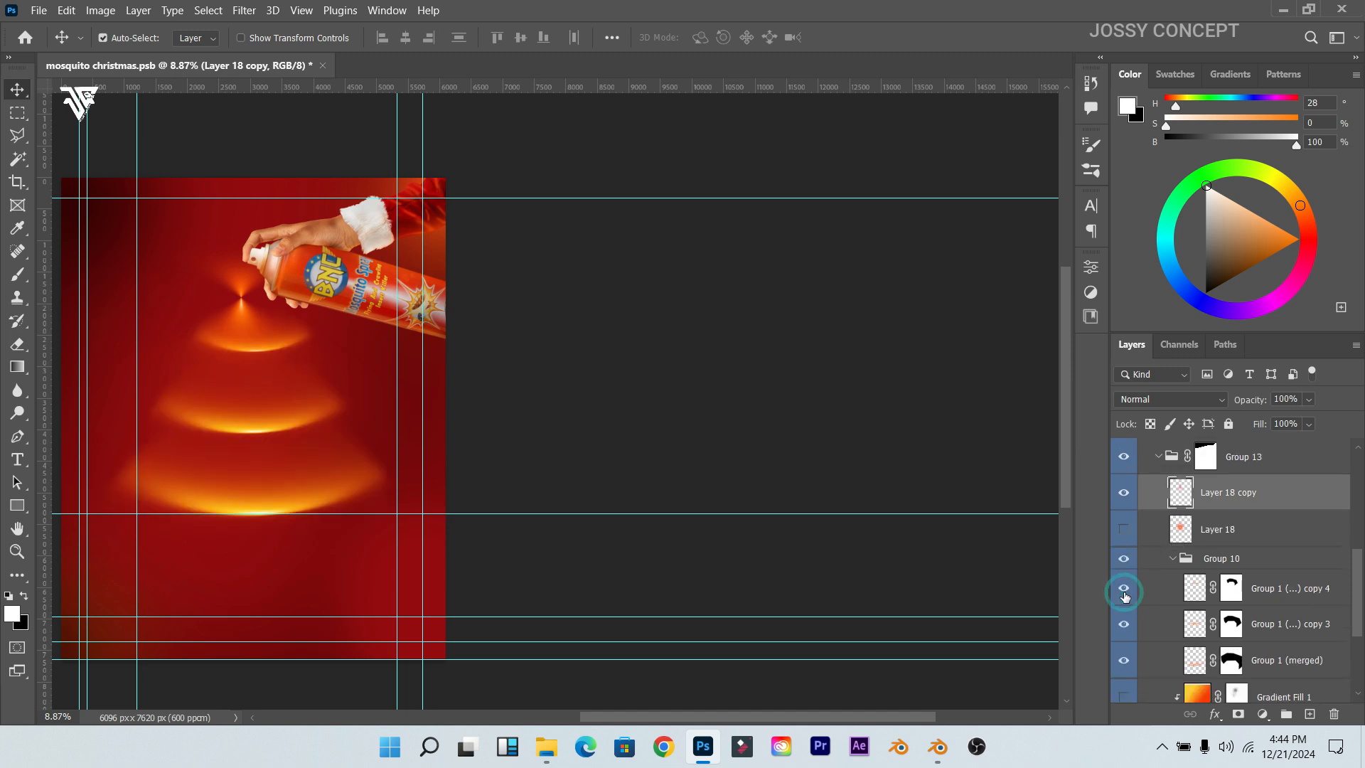
{"action": "scroll", "coordinate": [134, 319], "scroll_direction": "up", "scroll_amount": 8}
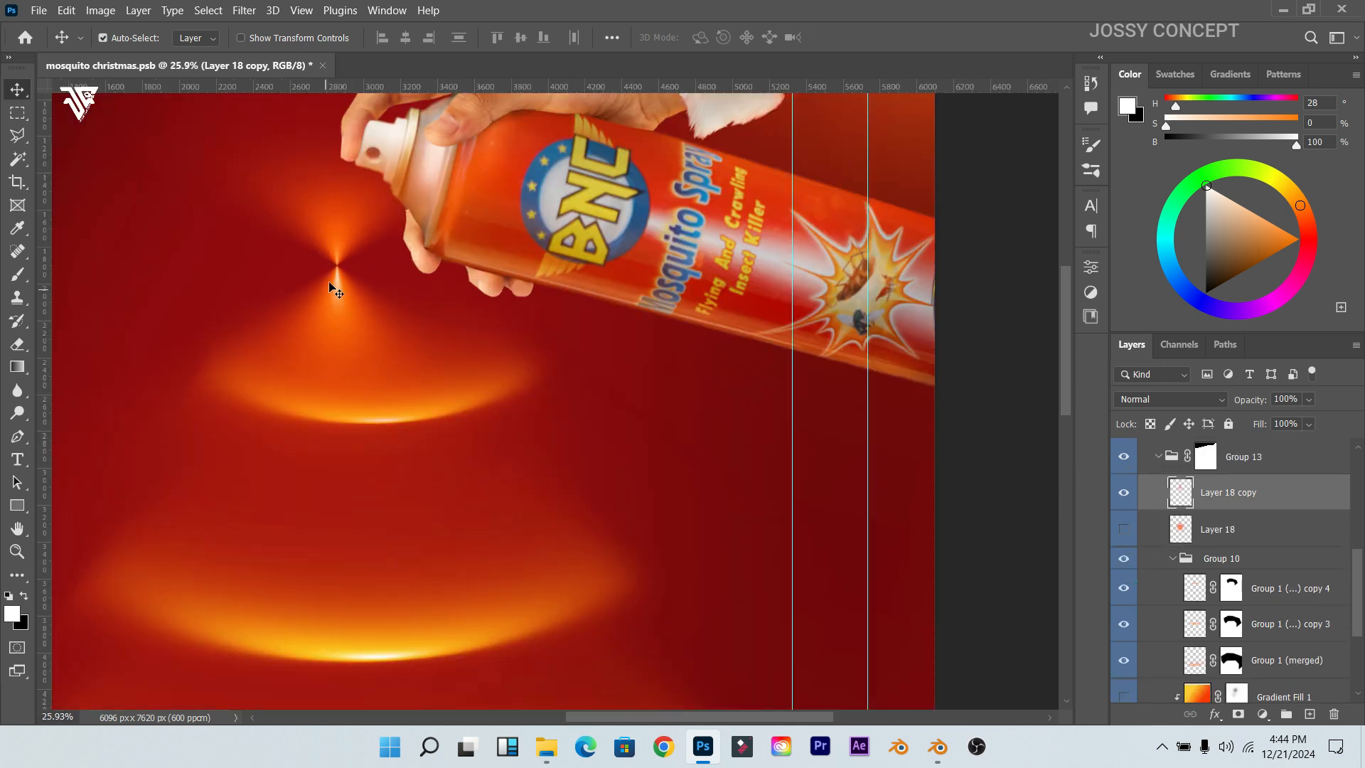
{"action": "scroll", "coordinate": [1208, 524], "scroll_direction": "up", "scroll_amount": 3}
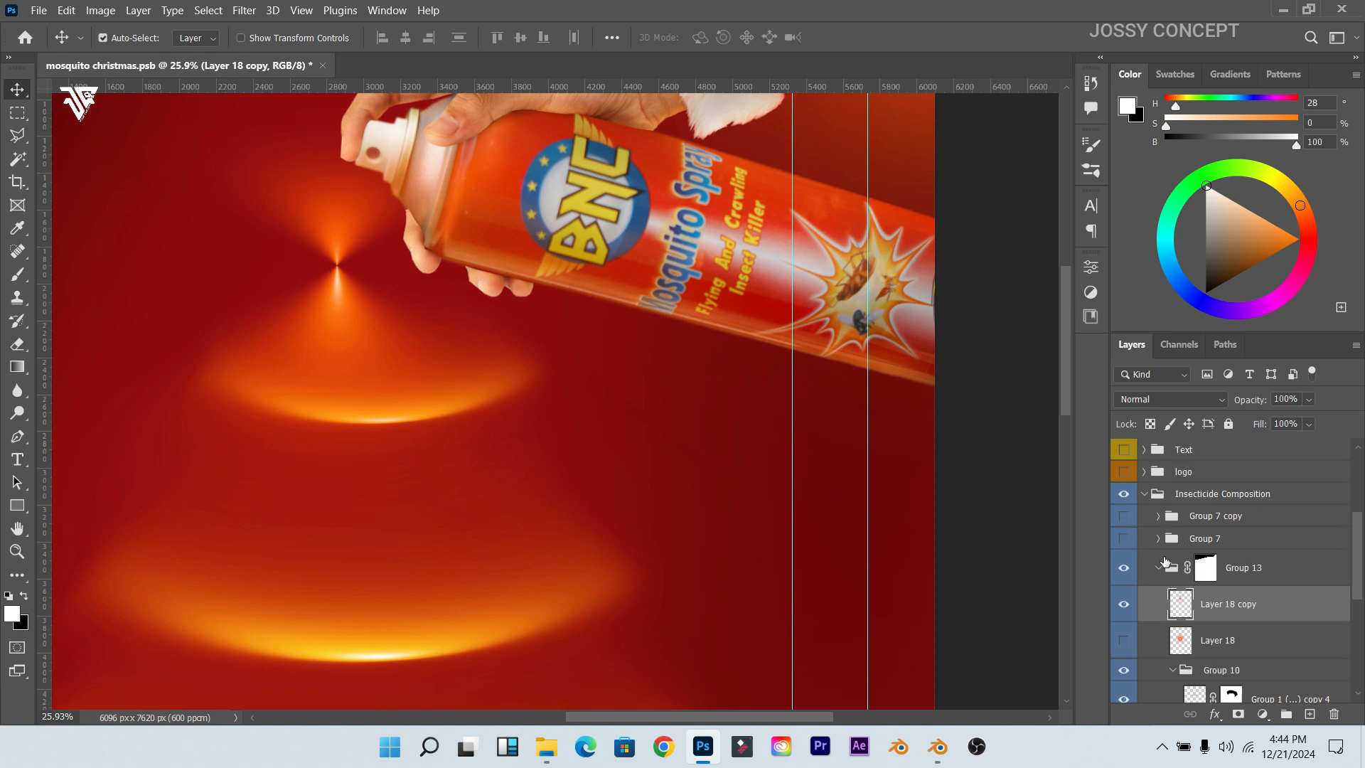
{"action": "left_click", "coordinate": [1127, 606]}
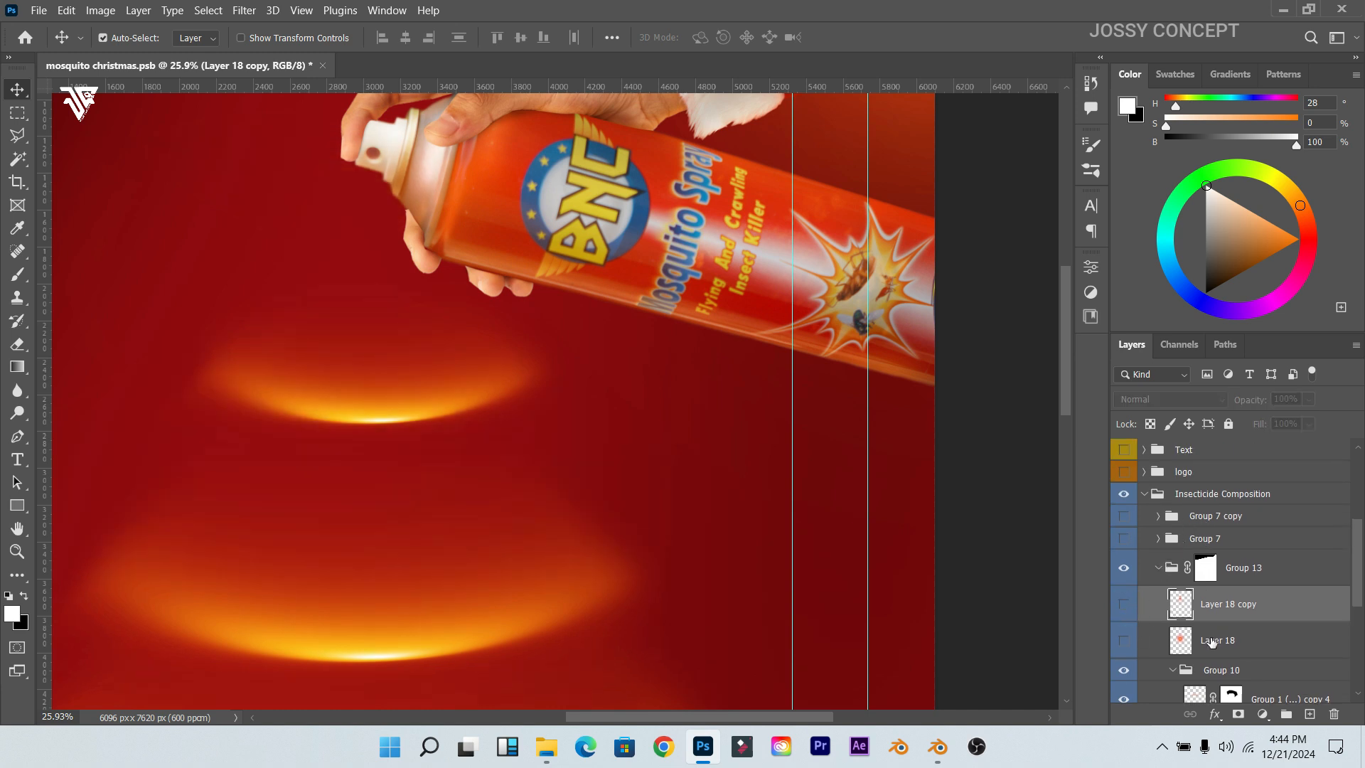
{"action": "scroll", "coordinate": [1212, 642], "scroll_direction": "down", "scroll_amount": 5}
{"action": "left_click", "coordinate": [1122, 471]}
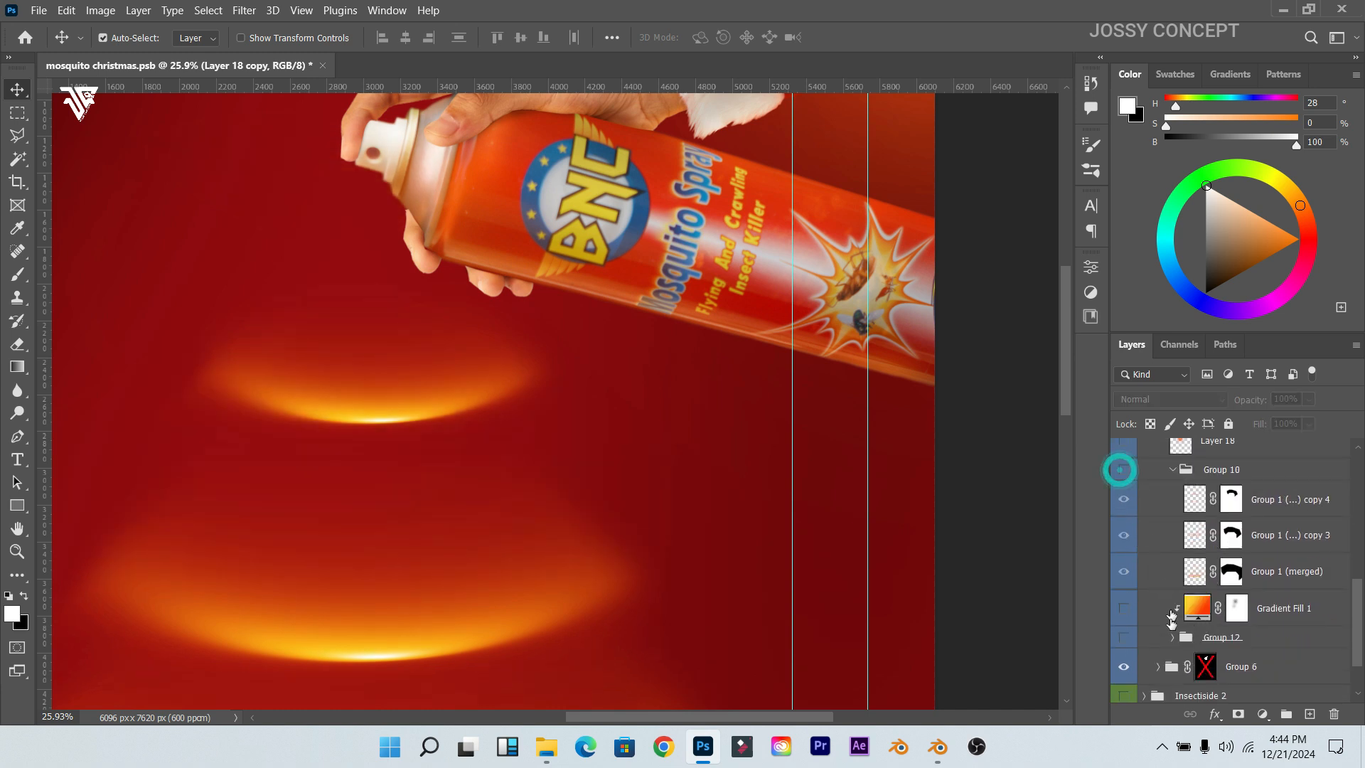
{"action": "left_click", "coordinate": [1125, 638]}
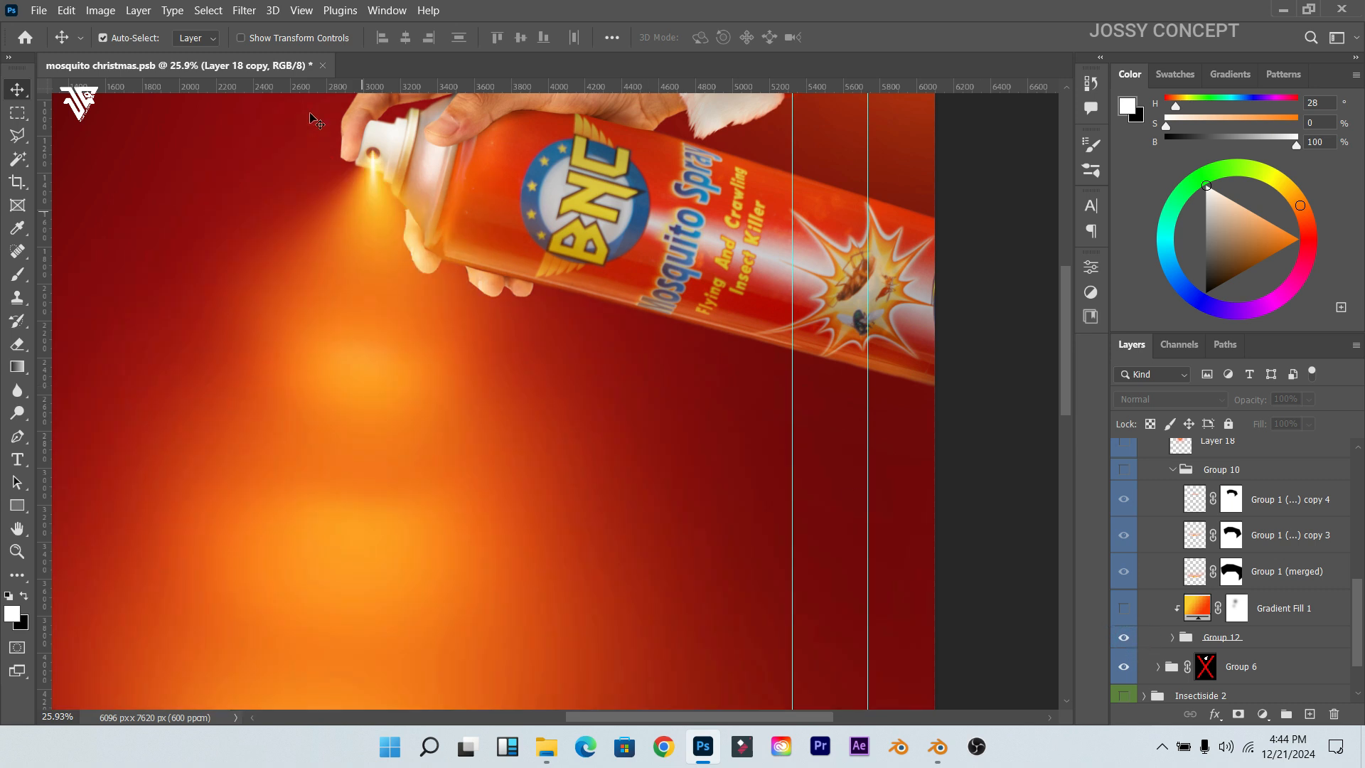
{"action": "scroll", "coordinate": [366, 146], "scroll_direction": "up", "scroll_amount": 3}
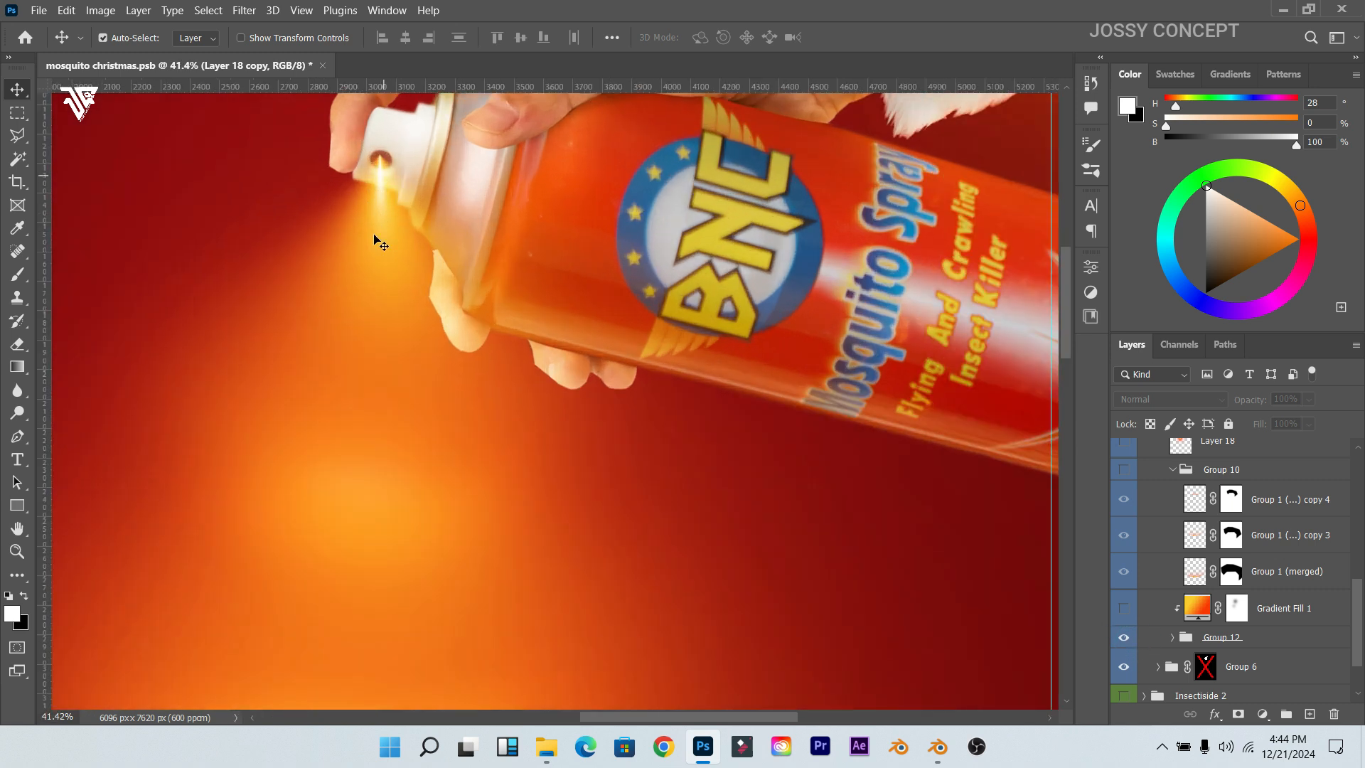
{"action": "left_click", "coordinate": [1122, 637]}
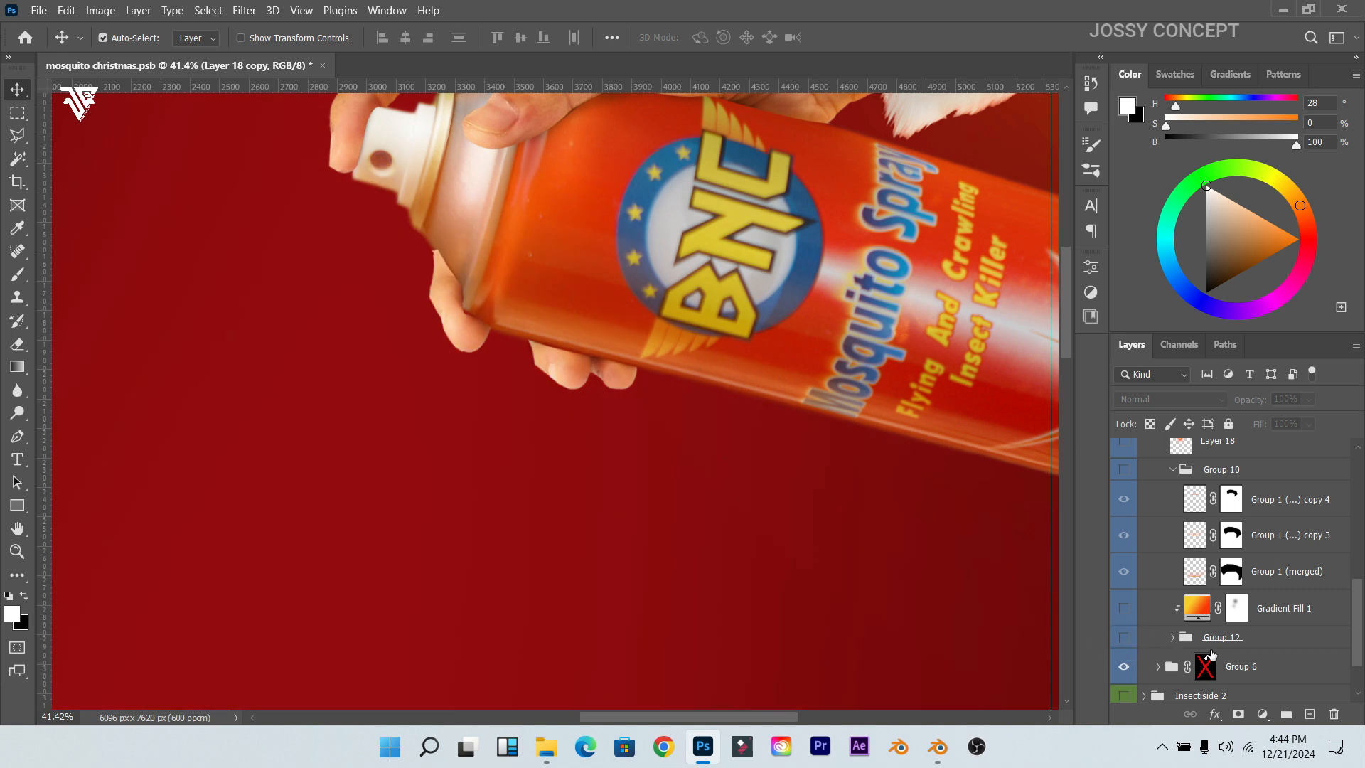
{"action": "scroll", "coordinate": [1176, 608], "scroll_direction": "up", "scroll_amount": 3}
{"action": "left_click", "coordinate": [1130, 525]}
{"action": "scroll", "coordinate": [441, 370], "scroll_direction": "down", "scroll_amount": 2}
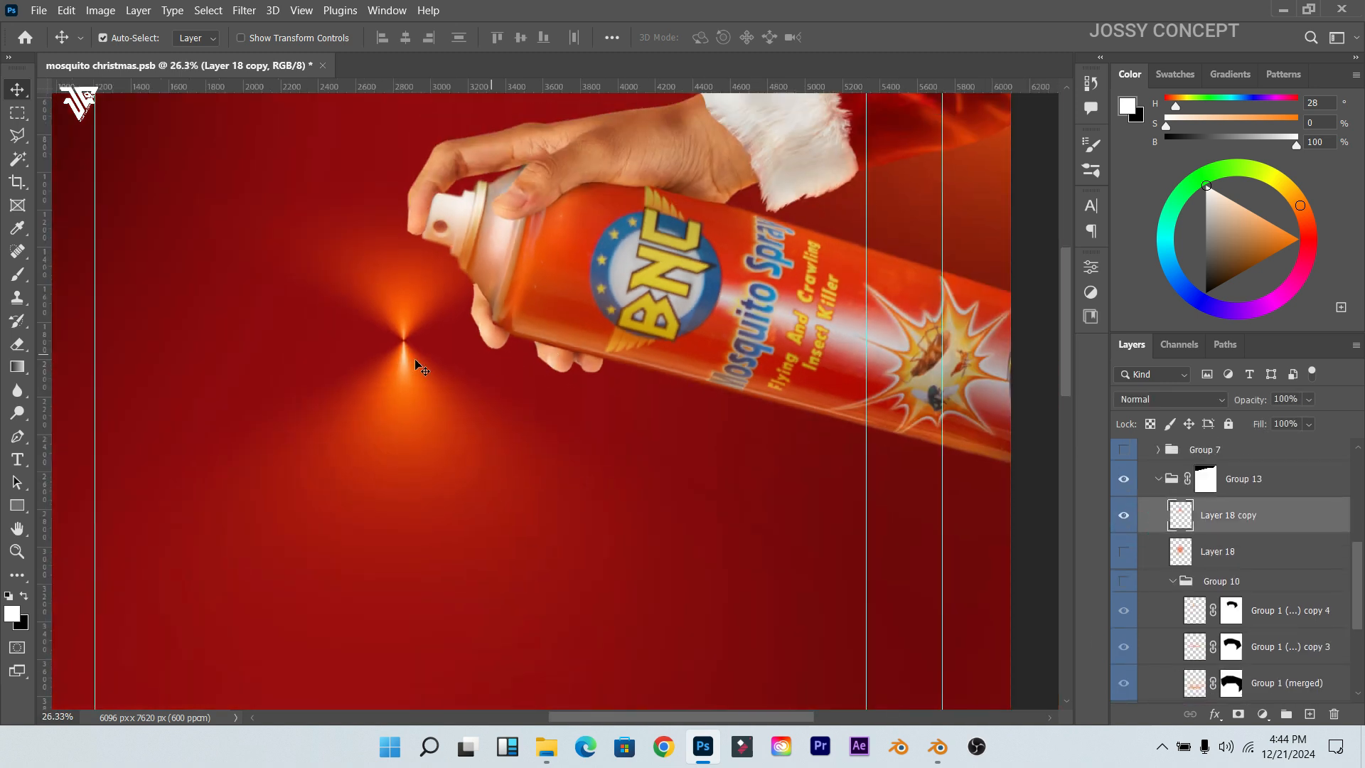
Step: Pick the Marquee tool and open its Rectangular/Elliptical flyout
{"action": "left_click", "coordinate": [18, 113]}
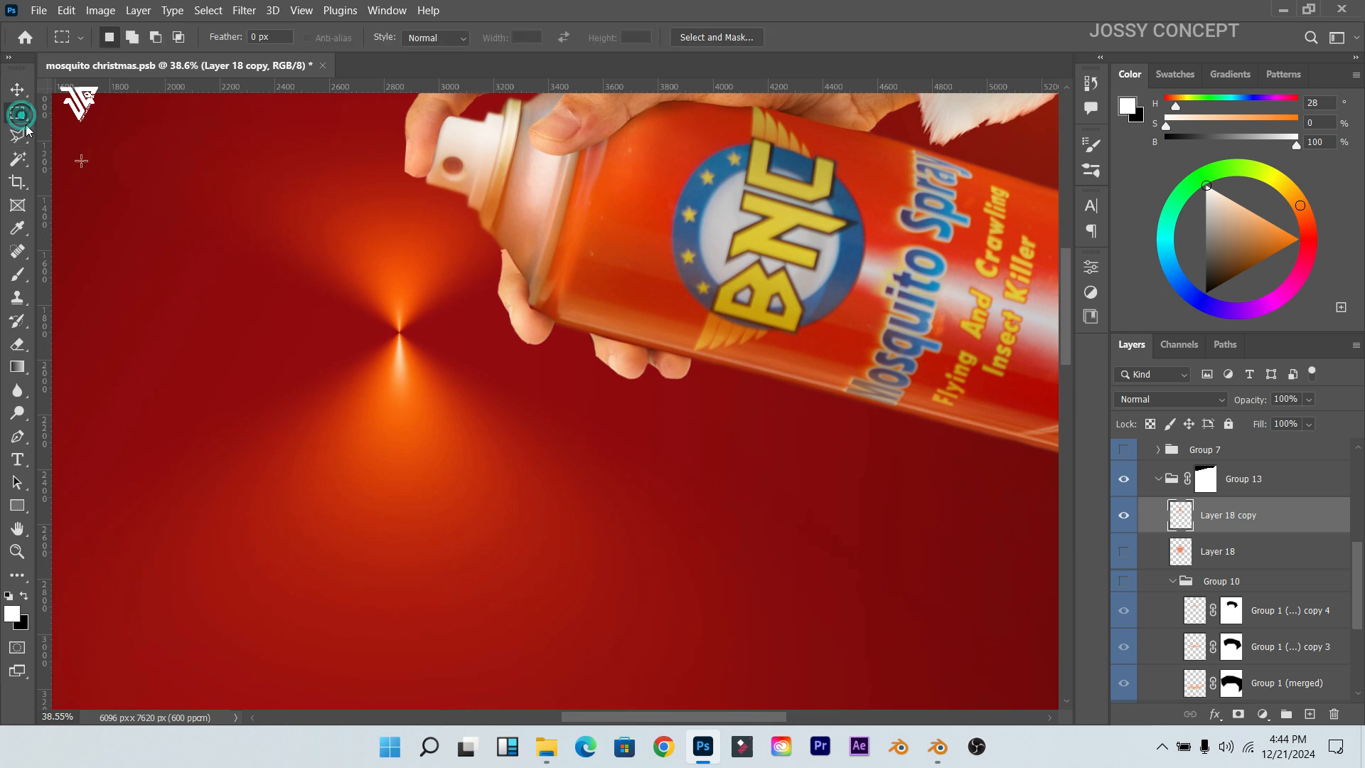
{"action": "scroll", "coordinate": [167, 228], "scroll_direction": "down", "scroll_amount": 2}
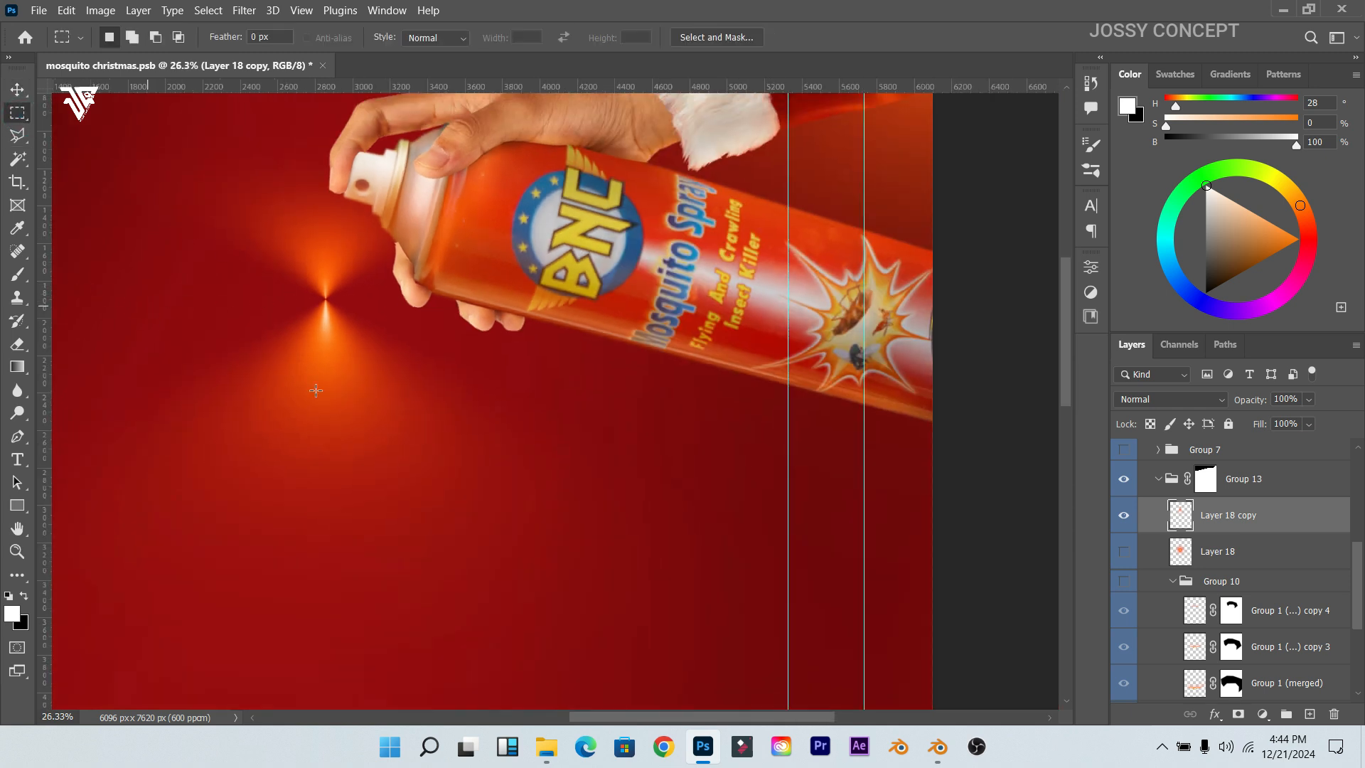
{"action": "scroll", "coordinate": [375, 403], "scroll_direction": "down", "scroll_amount": 2}
{"action": "scroll", "coordinate": [818, 721], "scroll_direction": "left", "scroll_amount": 3}
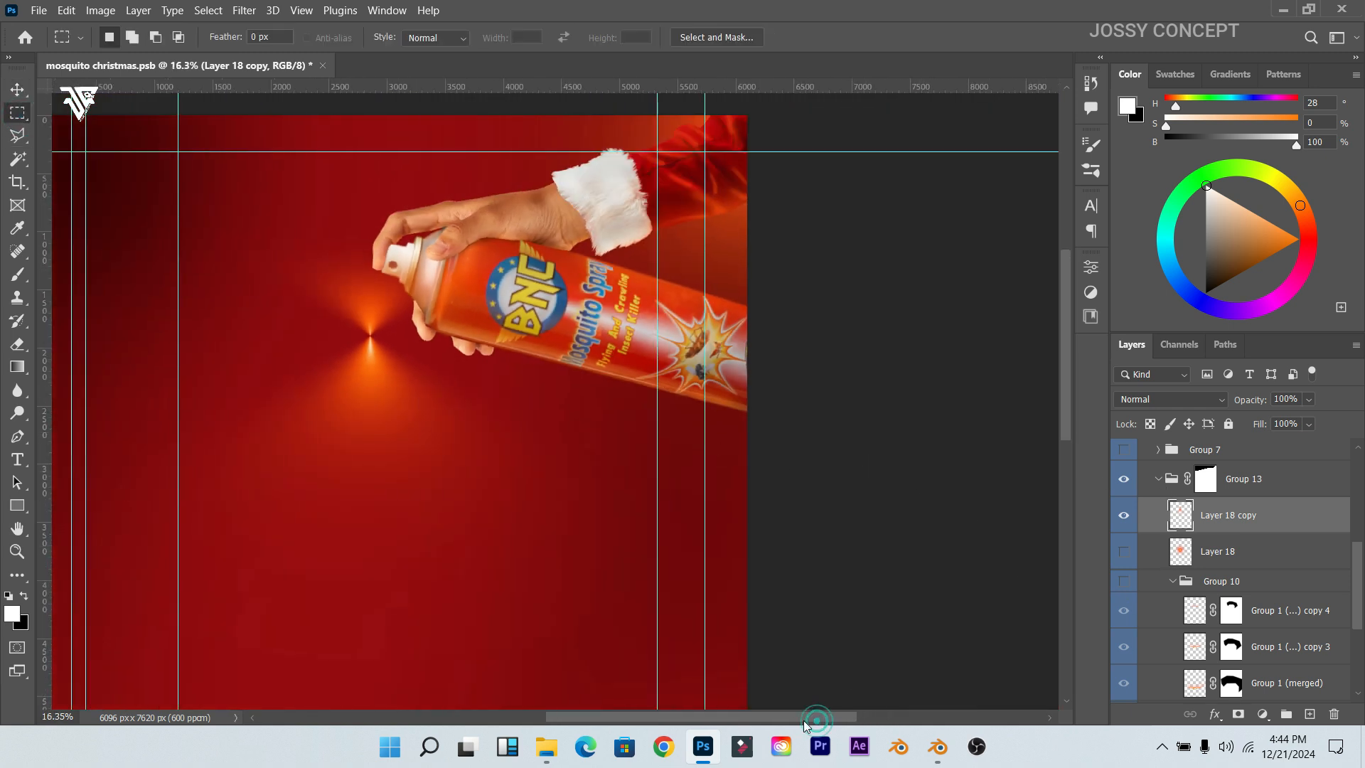
{"action": "right_click", "coordinate": [19, 121]}
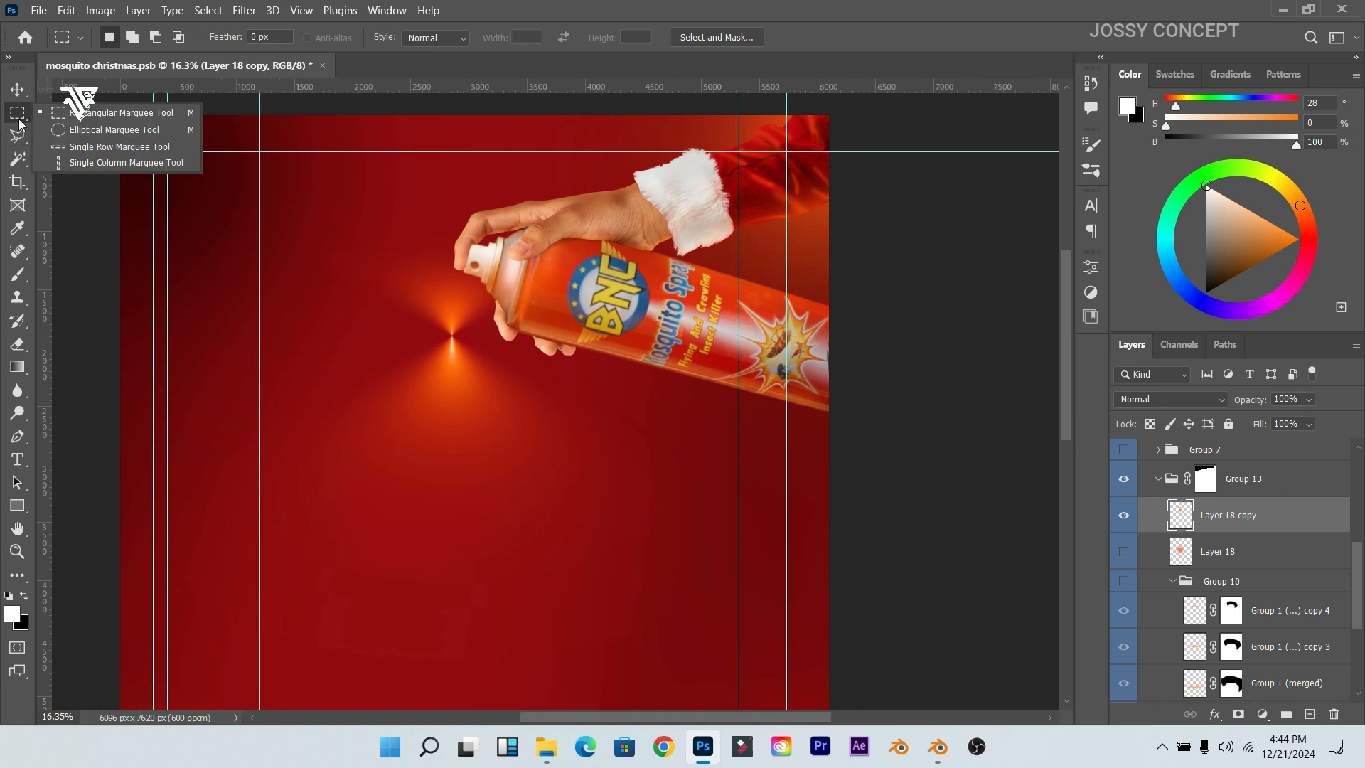
Step: Mask Layer 18 copy to a rectangle drawn from the glow to the right edge
{"action": "left_click", "coordinate": [19, 119]}
{"action": "mouse_move", "coordinate": [272, 328]}
{"action": "left_mouse_down"}
{"action": "mouse_move", "coordinate": [735, 595]}
{"action": "mouse_move", "coordinate": [915, 667]}
{"action": "left_mouse_up"}
{"action": "left_click_drag", "start_coordinate": [558, 428], "coordinate": [545, 436]}
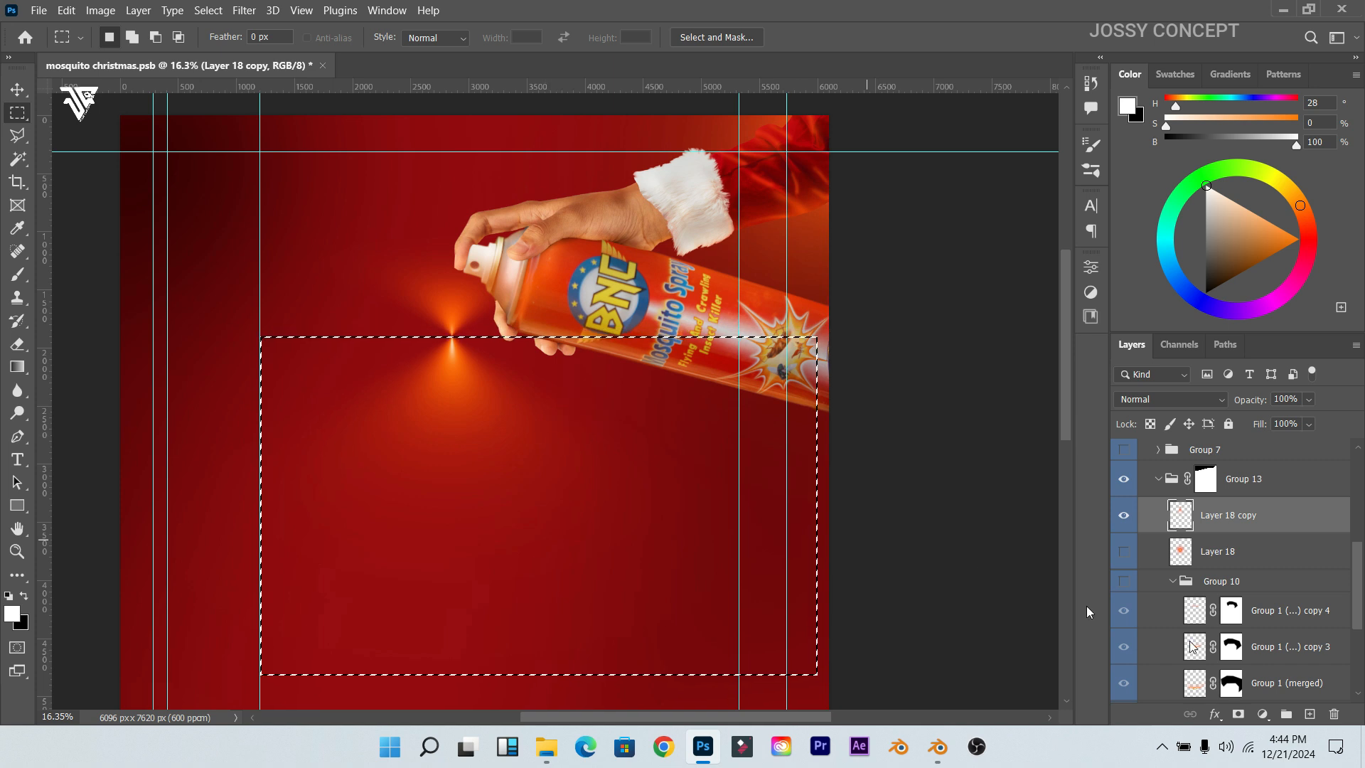
{"action": "left_click", "coordinate": [1239, 713]}
Step: Move the masked glow up onto the nozzle, then hide it and show the original Layer 18
{"action": "scroll", "coordinate": [567, 295], "scroll_direction": "up", "scroll_amount": 2}
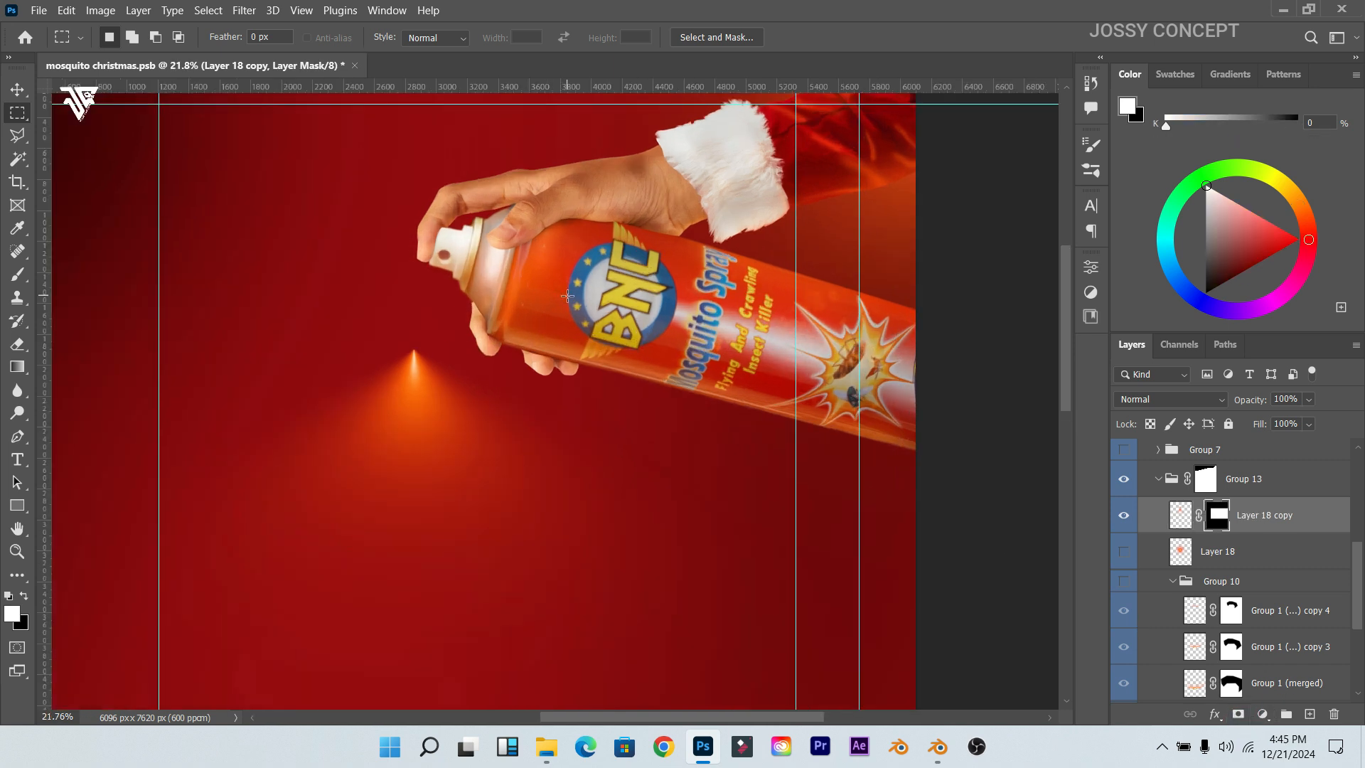
{"action": "left_click", "coordinate": [13, 89]}
{"action": "mouse_move", "coordinate": [420, 381]}
{"action": "left_mouse_down"}
{"action": "mouse_move", "coordinate": [460, 279]}
{"action": "mouse_move", "coordinate": [442, 294]}
{"action": "left_mouse_up"}
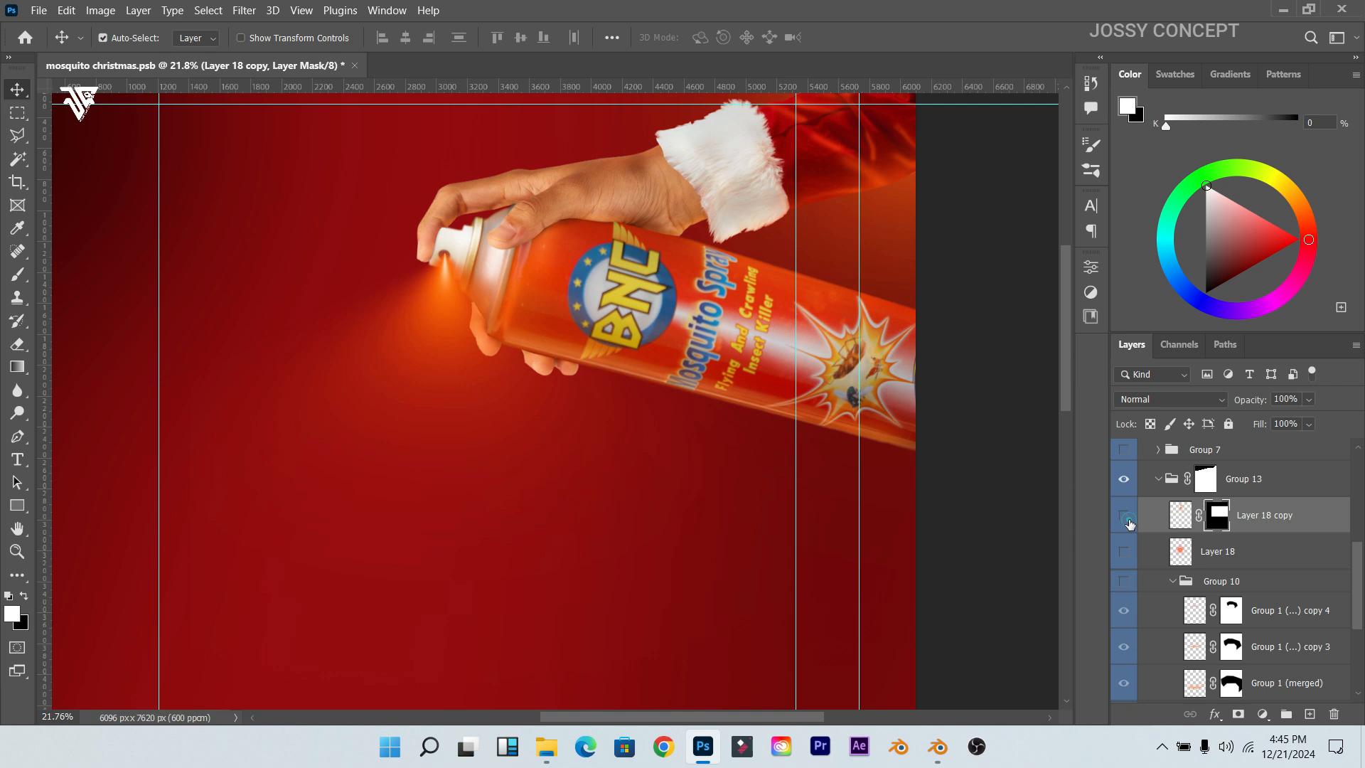
{"action": "left_click", "coordinate": [1129, 523]}
{"action": "left_click", "coordinate": [1129, 523]}
{"action": "left_click", "coordinate": [1124, 524]}
{"action": "left_click", "coordinate": [1123, 552]}
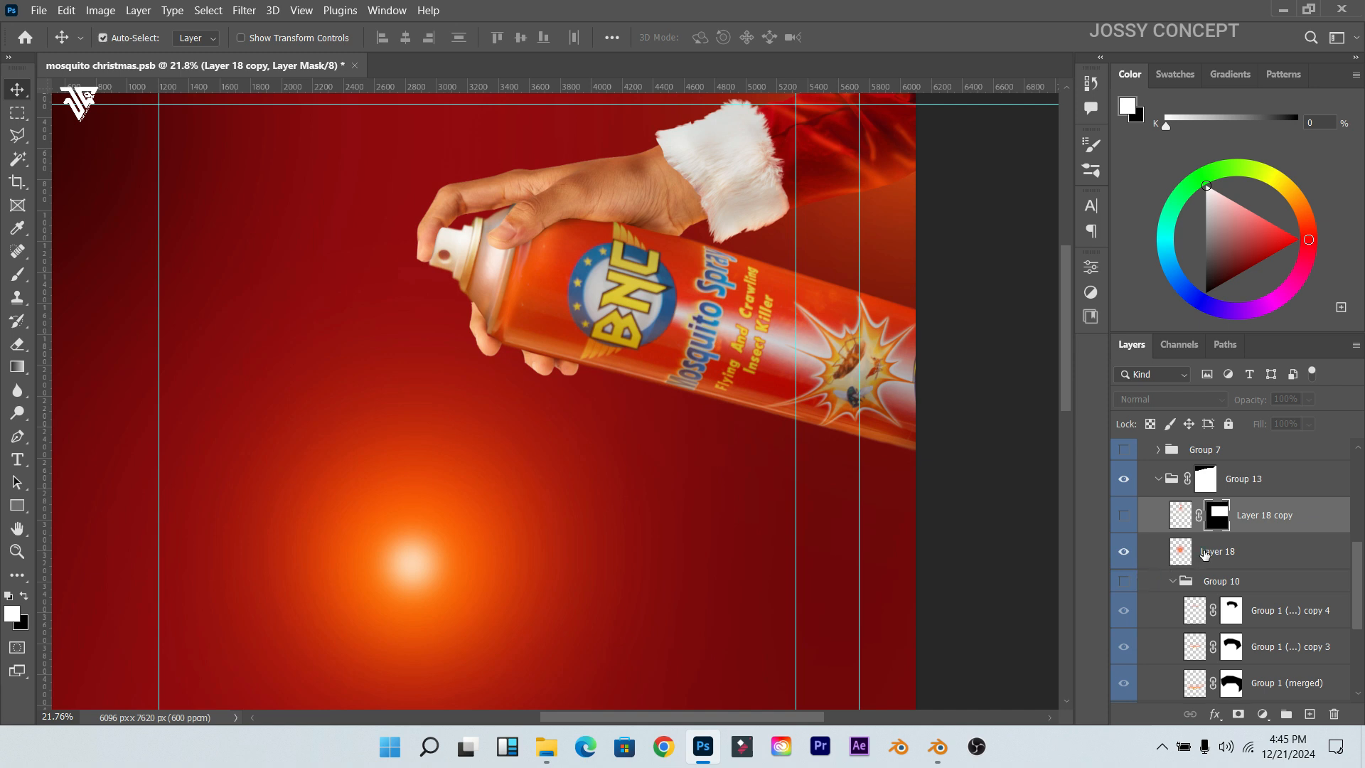
Step: Warp Layer 18's round glow, bowing the mesh upward into a flattened arch below the nozzle
{"action": "left_click", "coordinate": [1203, 554]}
{"action": "key", "text": "ctrl+t"}
{"action": "scroll", "coordinate": [467, 491], "scroll_direction": "down", "scroll_amount": 5}
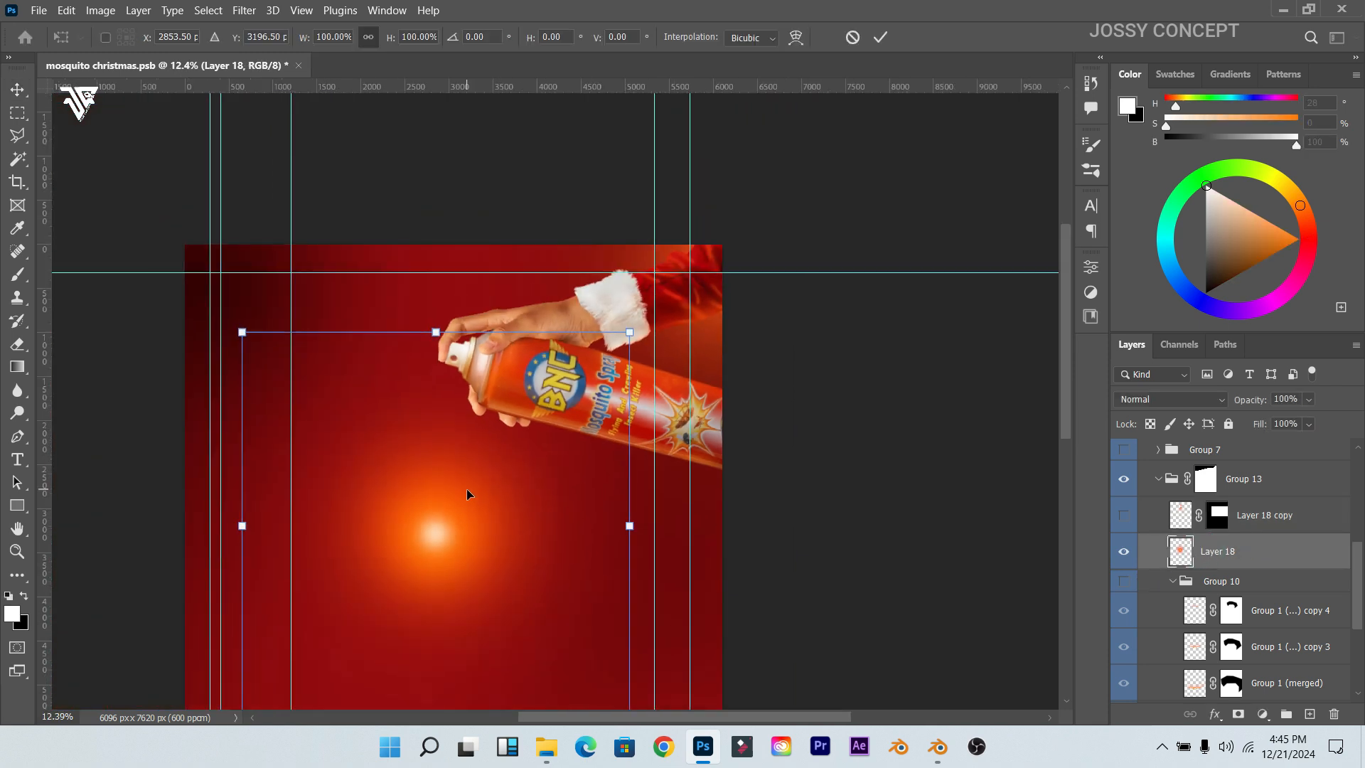
{"action": "right_click", "coordinate": [467, 492]}
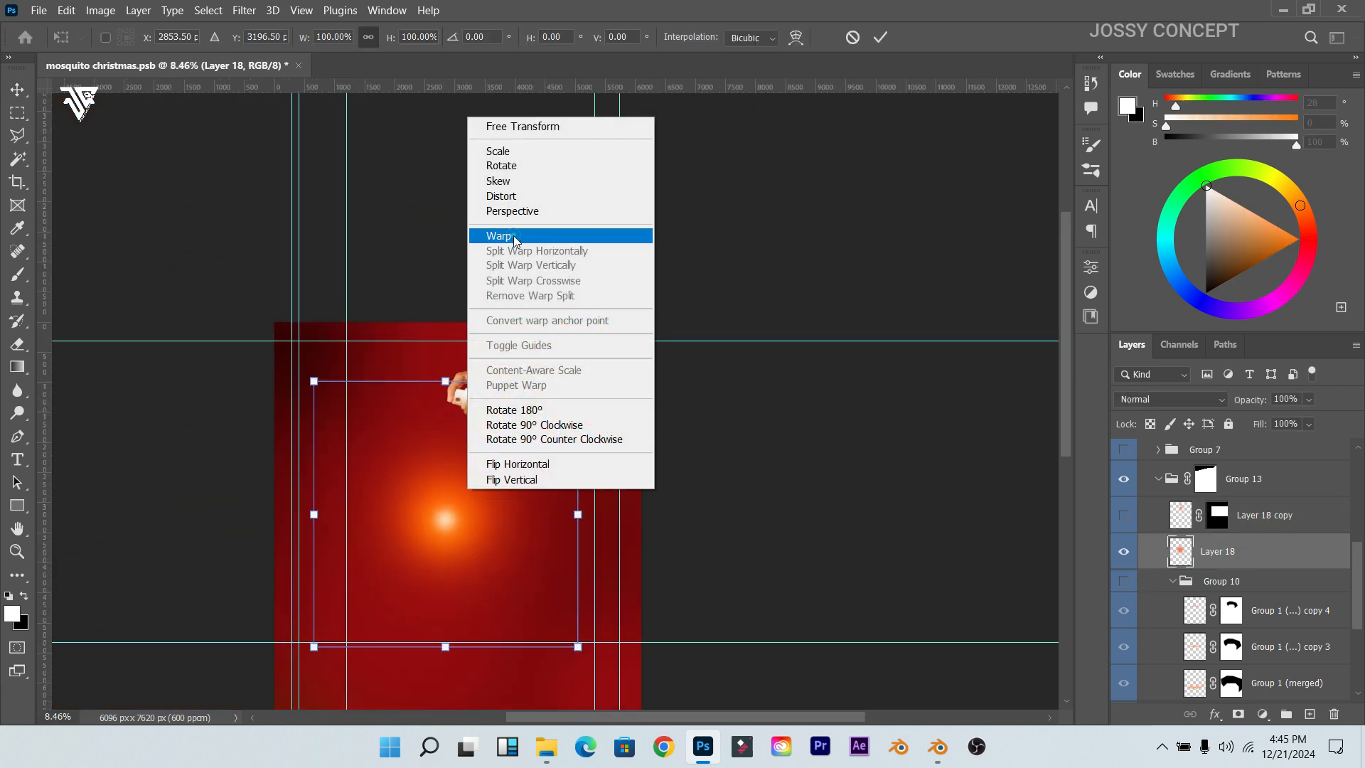
{"action": "left_click", "coordinate": [498, 233]}
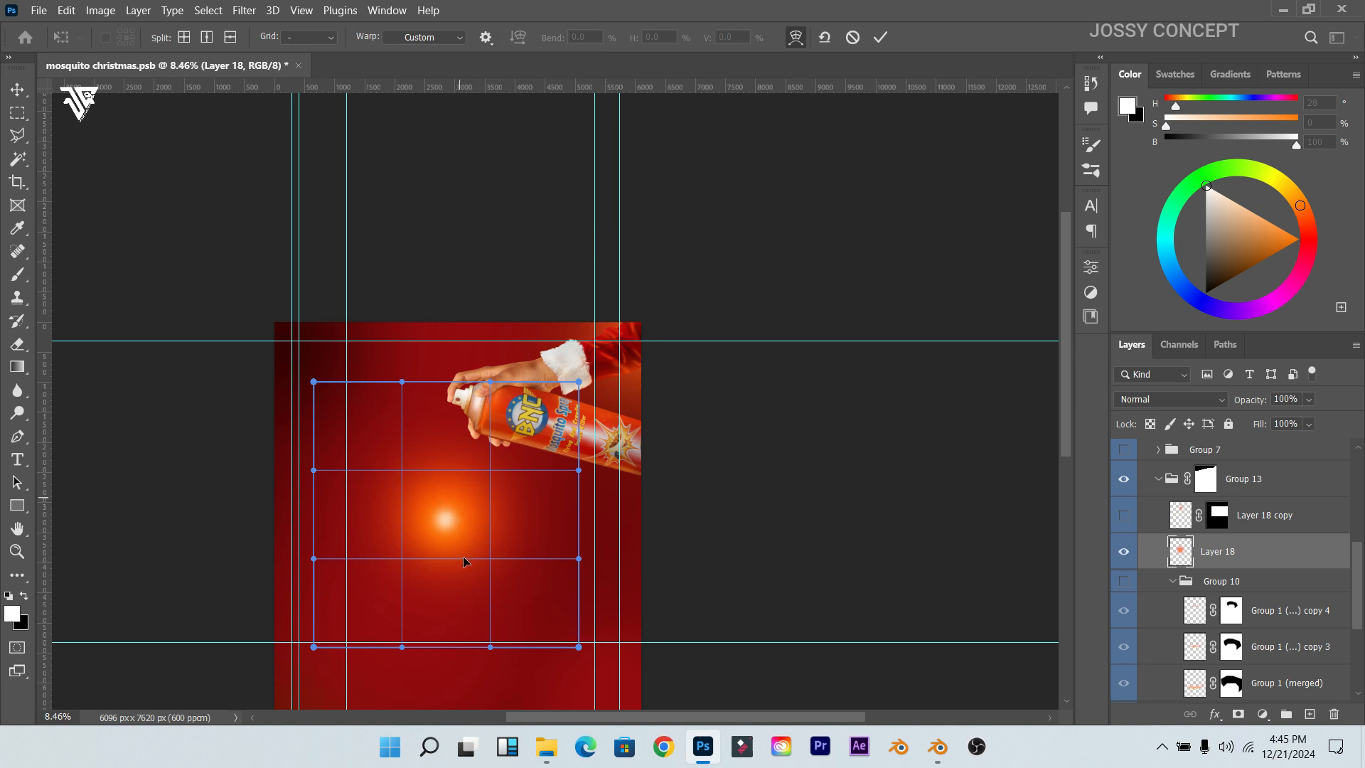
{"action": "left_click_drag", "start_coordinate": [453, 543], "coordinate": [453, 457]}
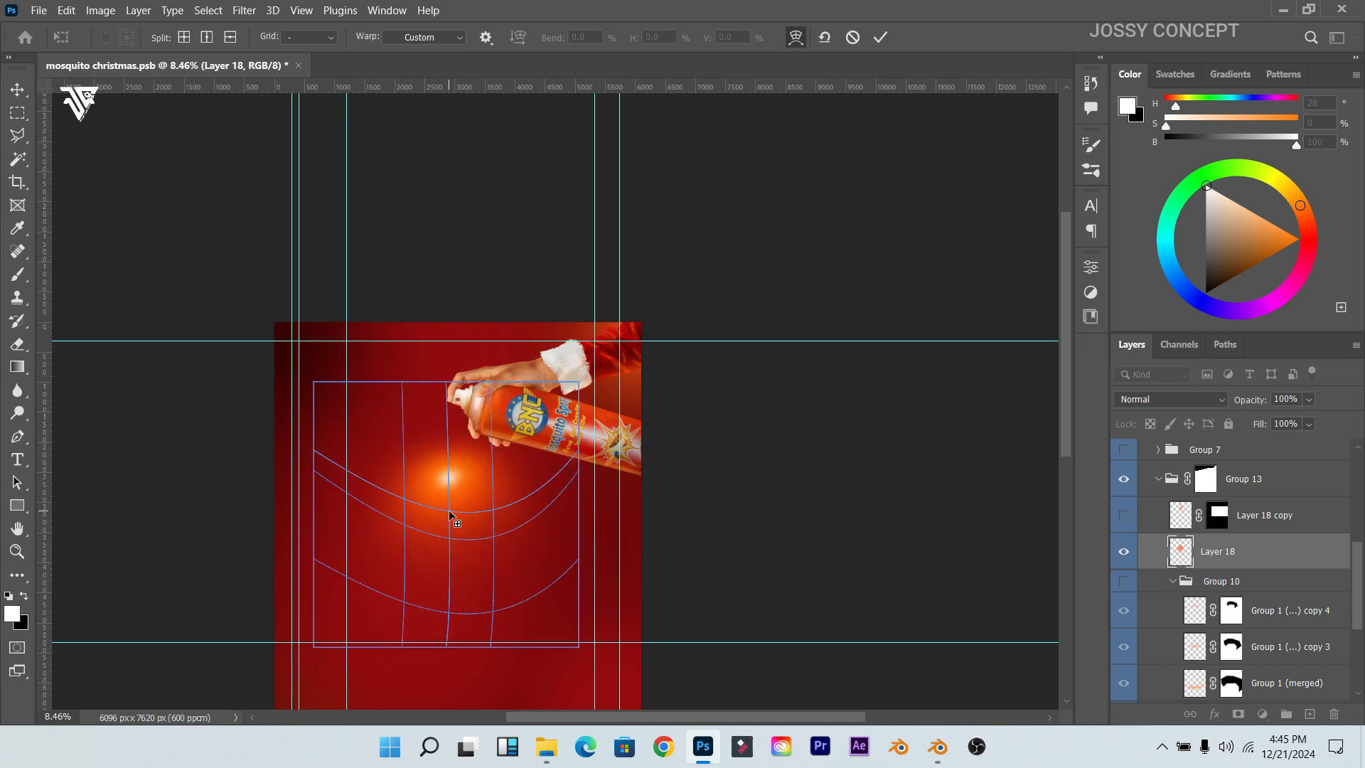
{"action": "key", "text": "ctrl+z"}
{"action": "mouse_move", "coordinate": [431, 522]}
{"action": "left_mouse_down"}
{"action": "mouse_move", "coordinate": [565, 518]}
{"action": "mouse_move", "coordinate": [430, 520]}
{"action": "mouse_move", "coordinate": [427, 472]}
{"action": "mouse_move", "coordinate": [429, 525]}
{"action": "left_mouse_up"}
{"action": "scroll", "coordinate": [430, 525], "scroll_direction": "up", "scroll_amount": 5}
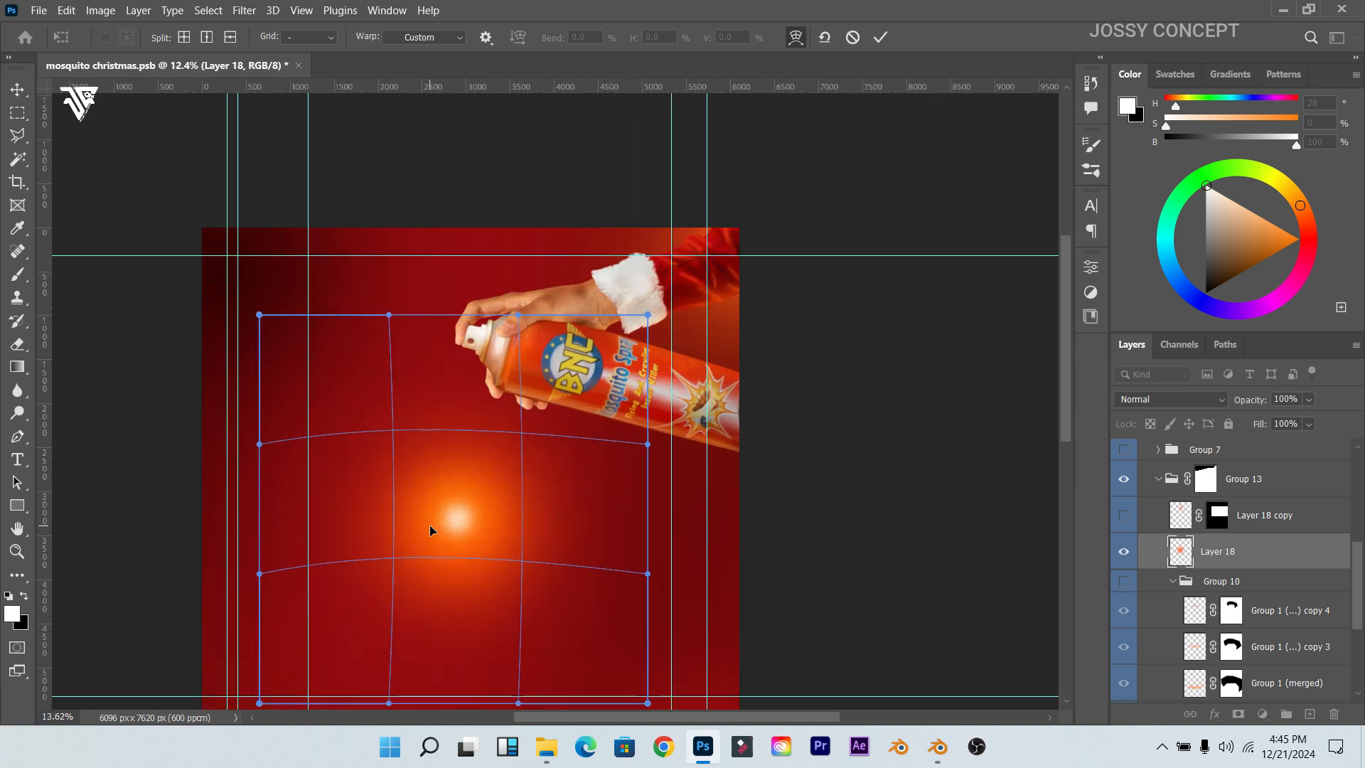
{"action": "key", "text": "ctrl+z"}
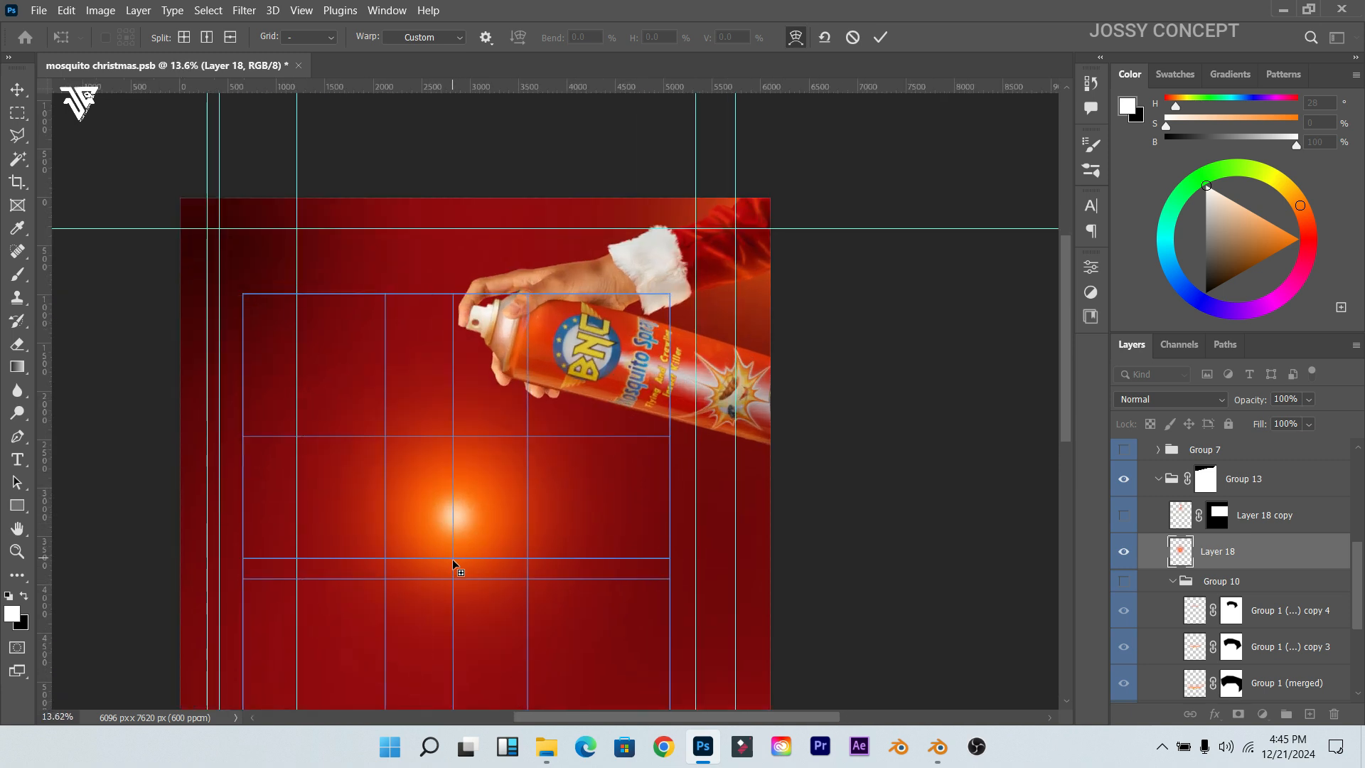
{"action": "left_click_drag", "start_coordinate": [457, 541], "coordinate": [456, 394]}
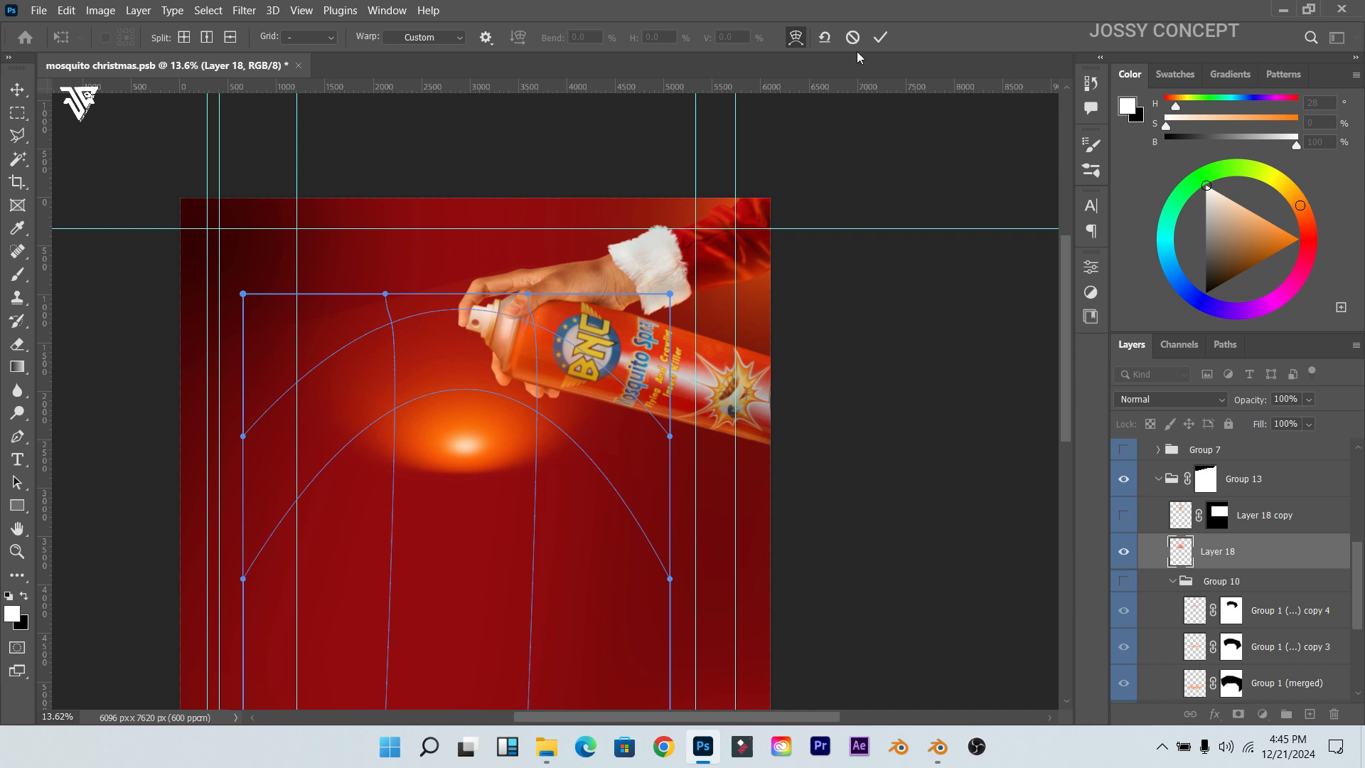
{"action": "left_click", "coordinate": [884, 39]}
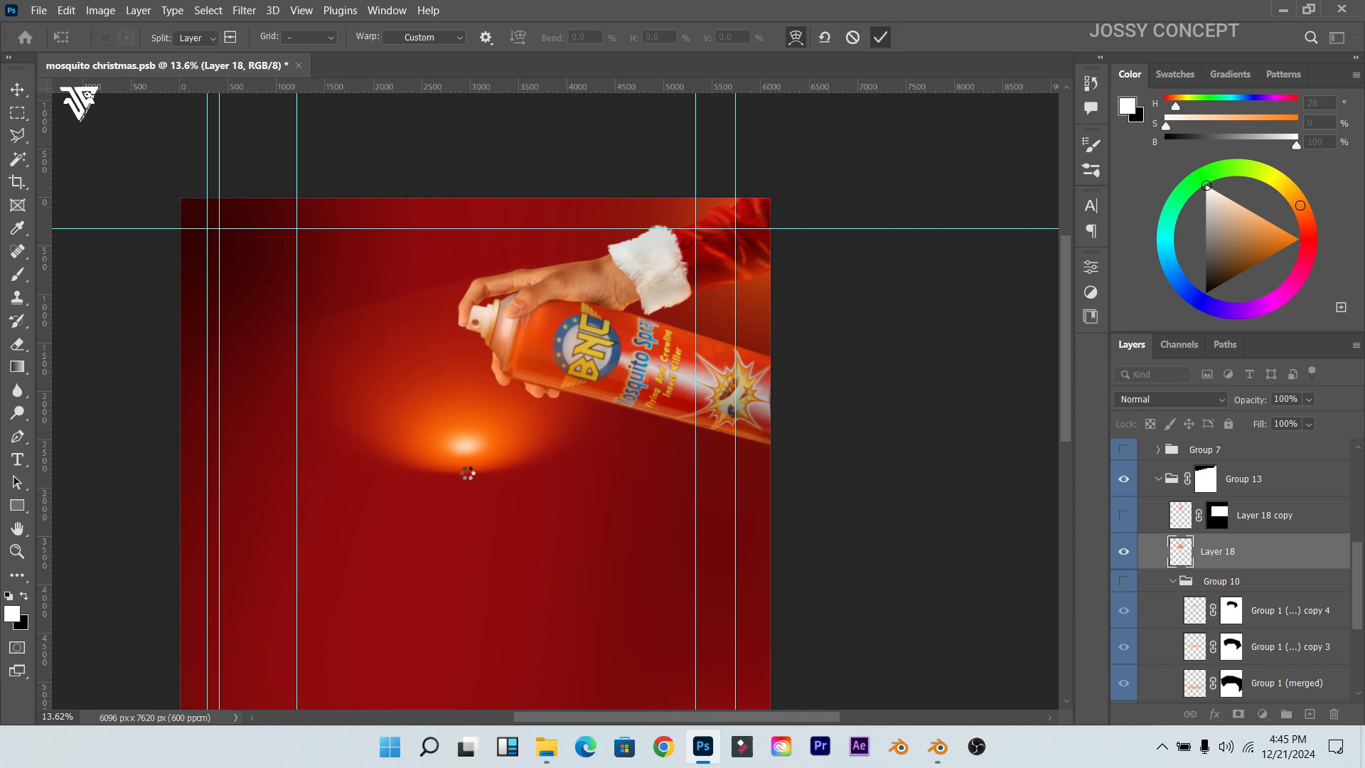
Step: Move the orange glow lower on the poster
{"action": "scroll", "coordinate": [467, 473], "scroll_direction": "up", "scroll_amount": 2}
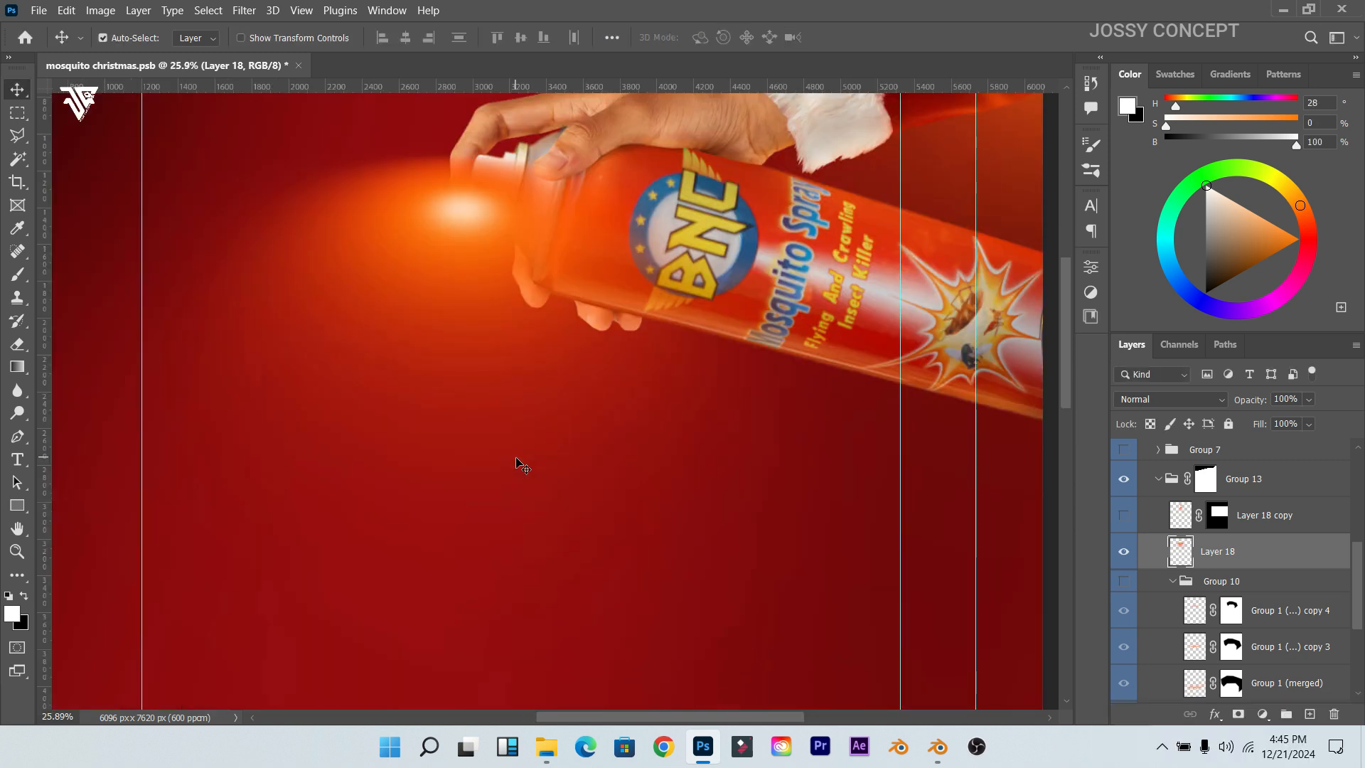
{"action": "scroll", "coordinate": [473, 352], "scroll_direction": "down", "scroll_amount": 1}
{"action": "left_click_drag", "start_coordinate": [443, 278], "coordinate": [452, 461]}
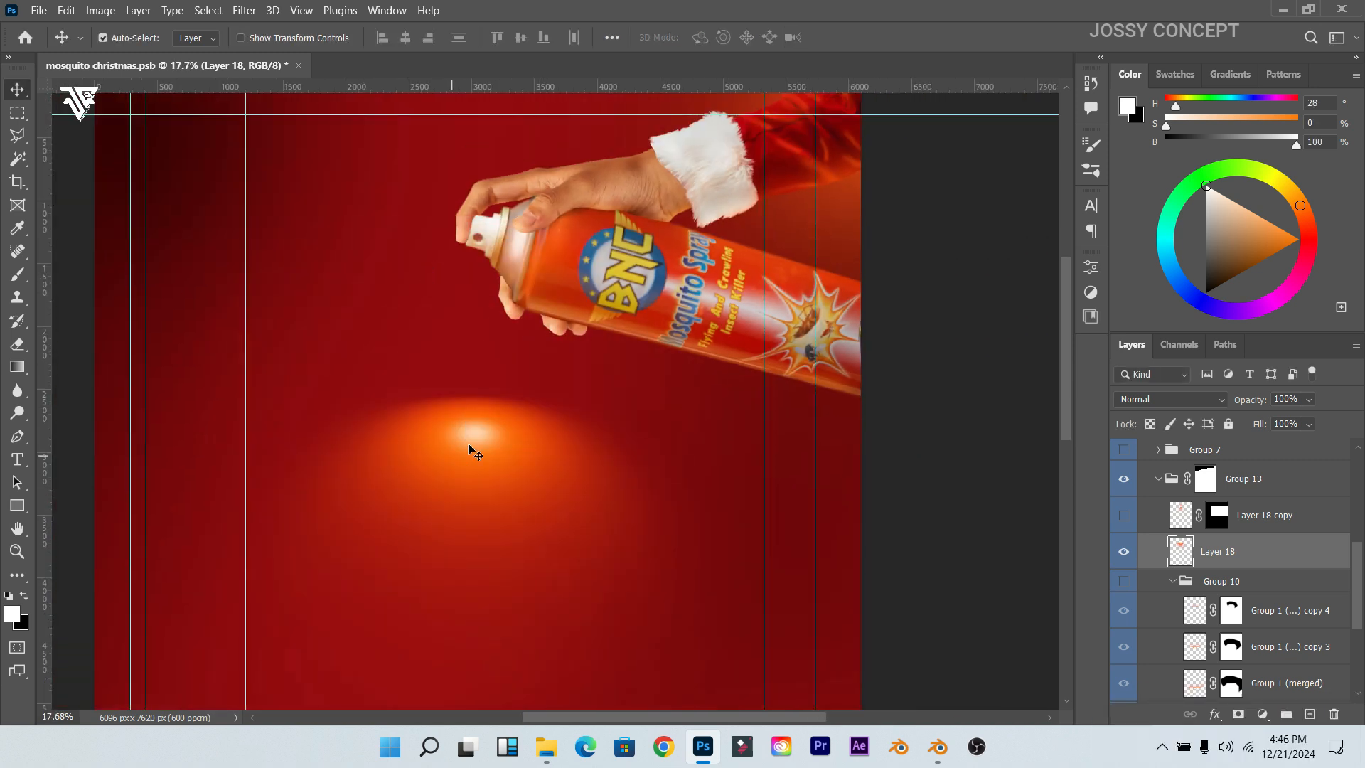
{"action": "scroll", "coordinate": [475, 432], "scroll_direction": "up", "scroll_amount": 2}
{"action": "scroll", "coordinate": [474, 434], "scroll_direction": "down", "scroll_amount": 2}
Step: Try rotating the glow 180°, moving it up and warping it, then cancel the transform
{"action": "key", "text": "ctrl+t"}
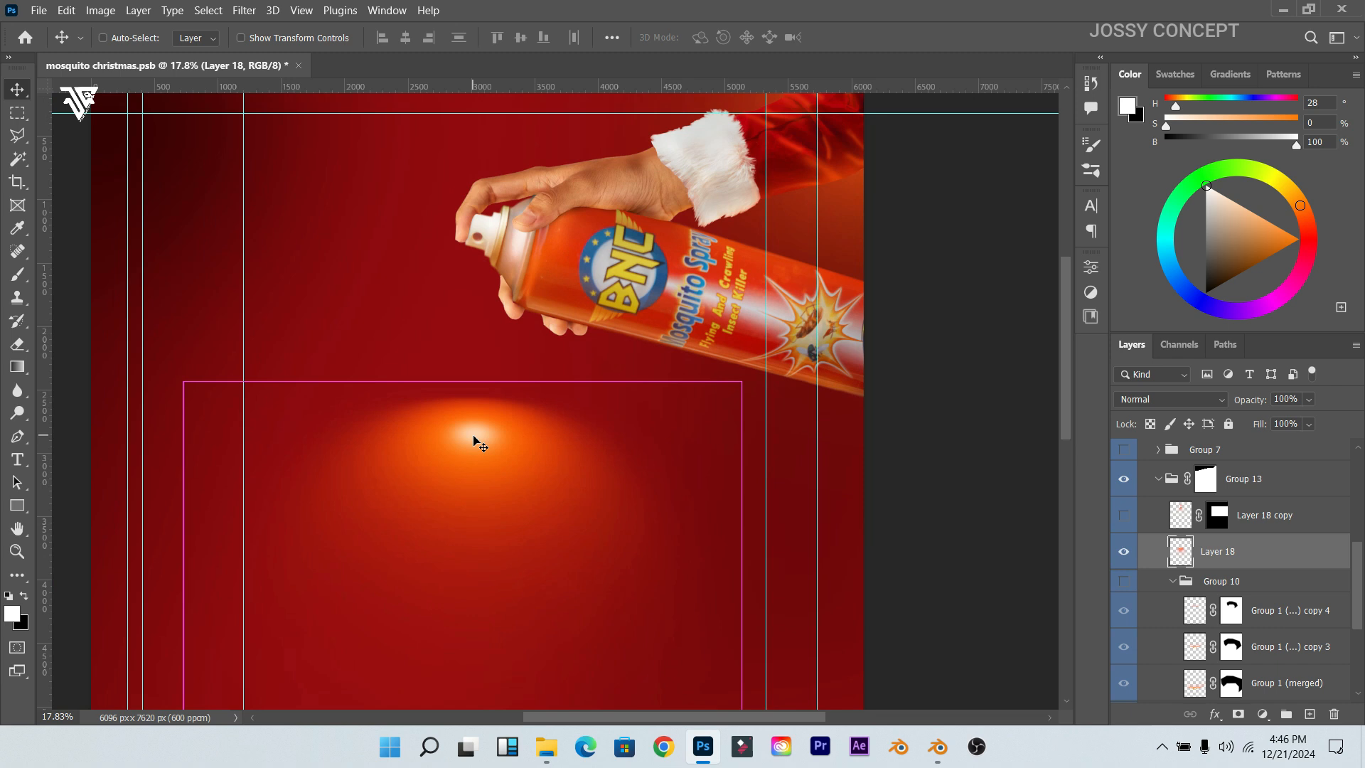
{"action": "right_click", "coordinate": [475, 435]}
{"action": "left_click", "coordinate": [530, 371]}
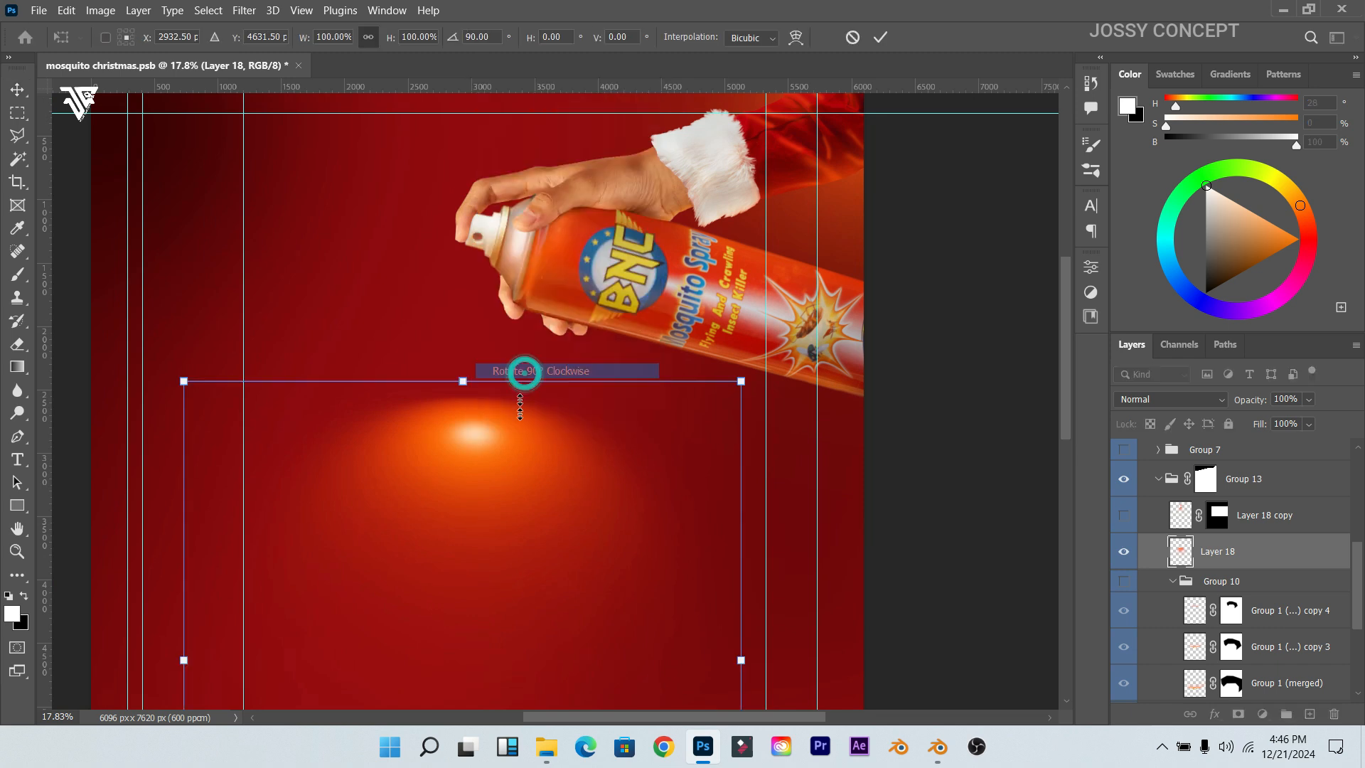
{"action": "right_click", "coordinate": [519, 444]}
{"action": "left_click", "coordinate": [577, 380]}
{"action": "left_click_drag", "start_coordinate": [533, 579], "coordinate": [572, 288]}
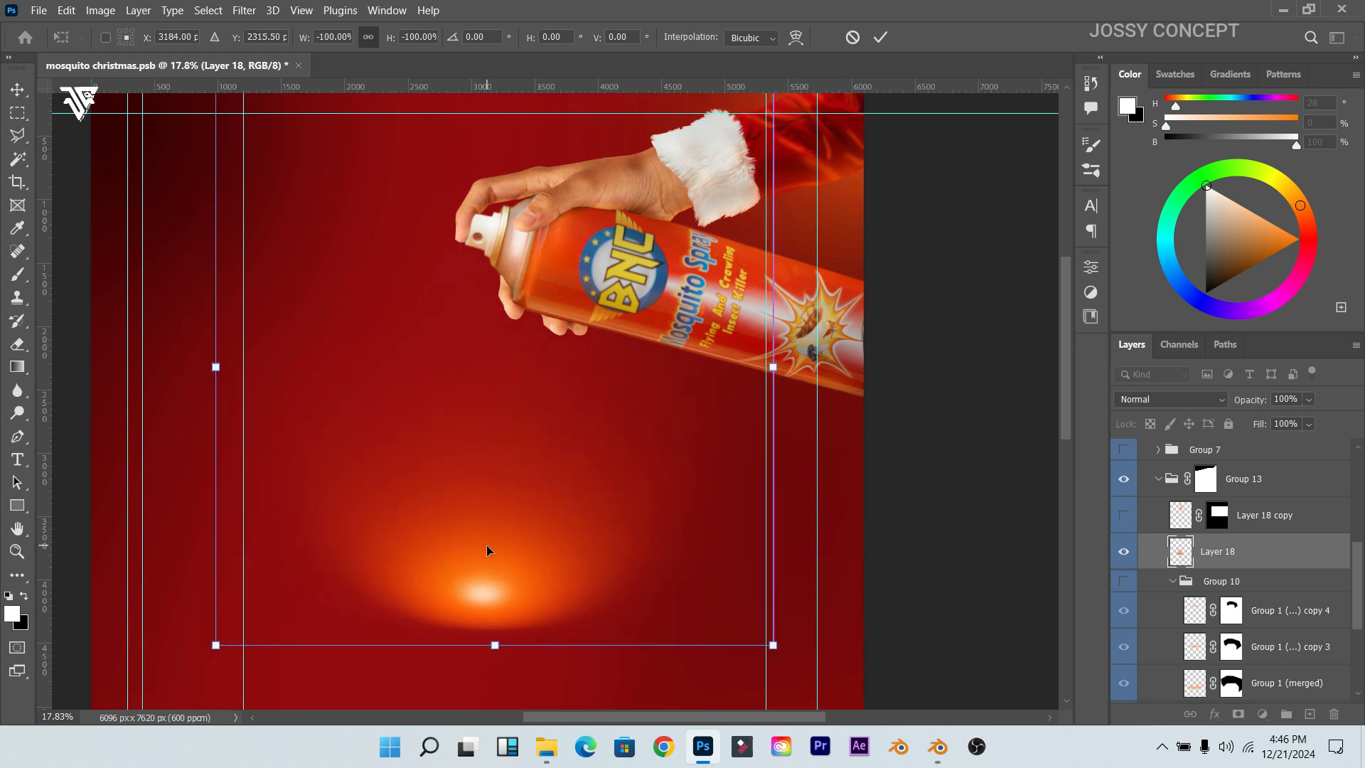
{"action": "right_click", "coordinate": [486, 545]}
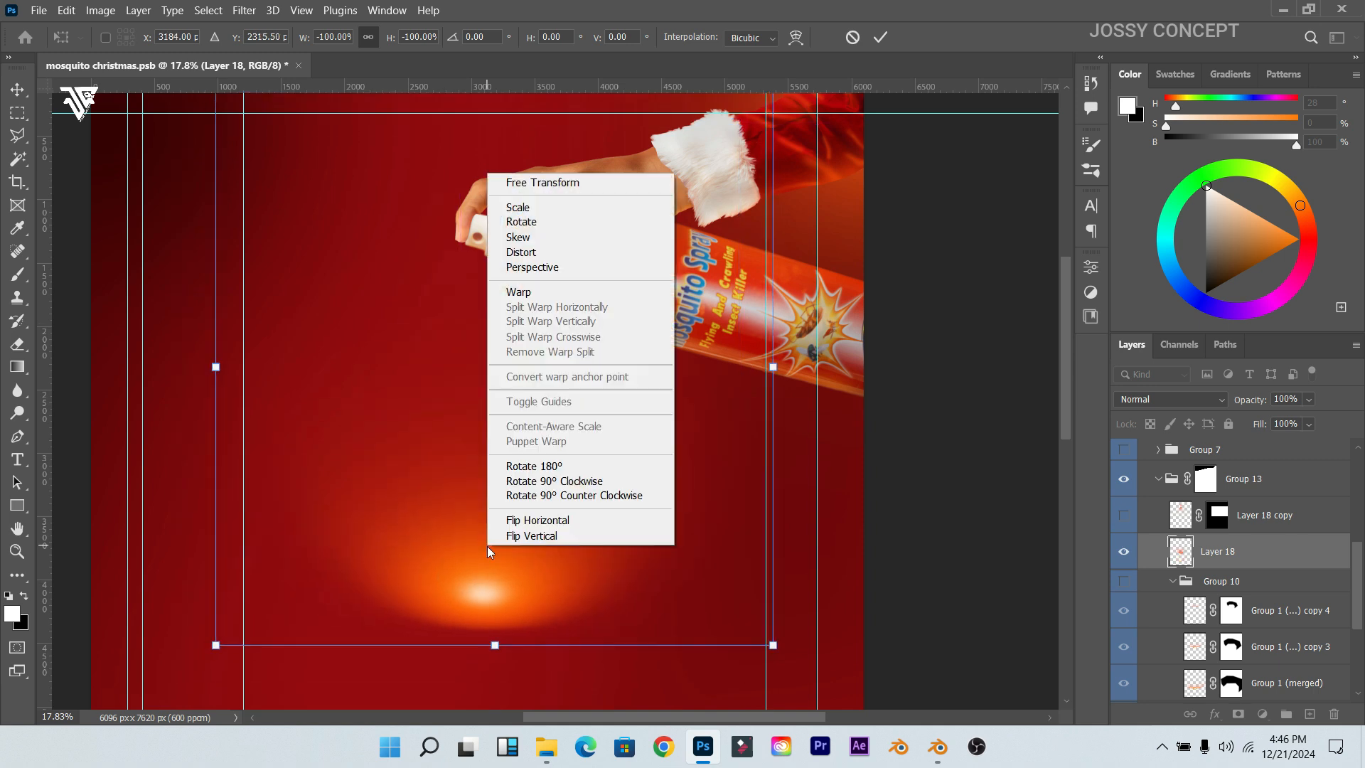
{"action": "left_click", "coordinate": [519, 292]}
{"action": "left_click_drag", "start_coordinate": [484, 601], "coordinate": [495, 651]}
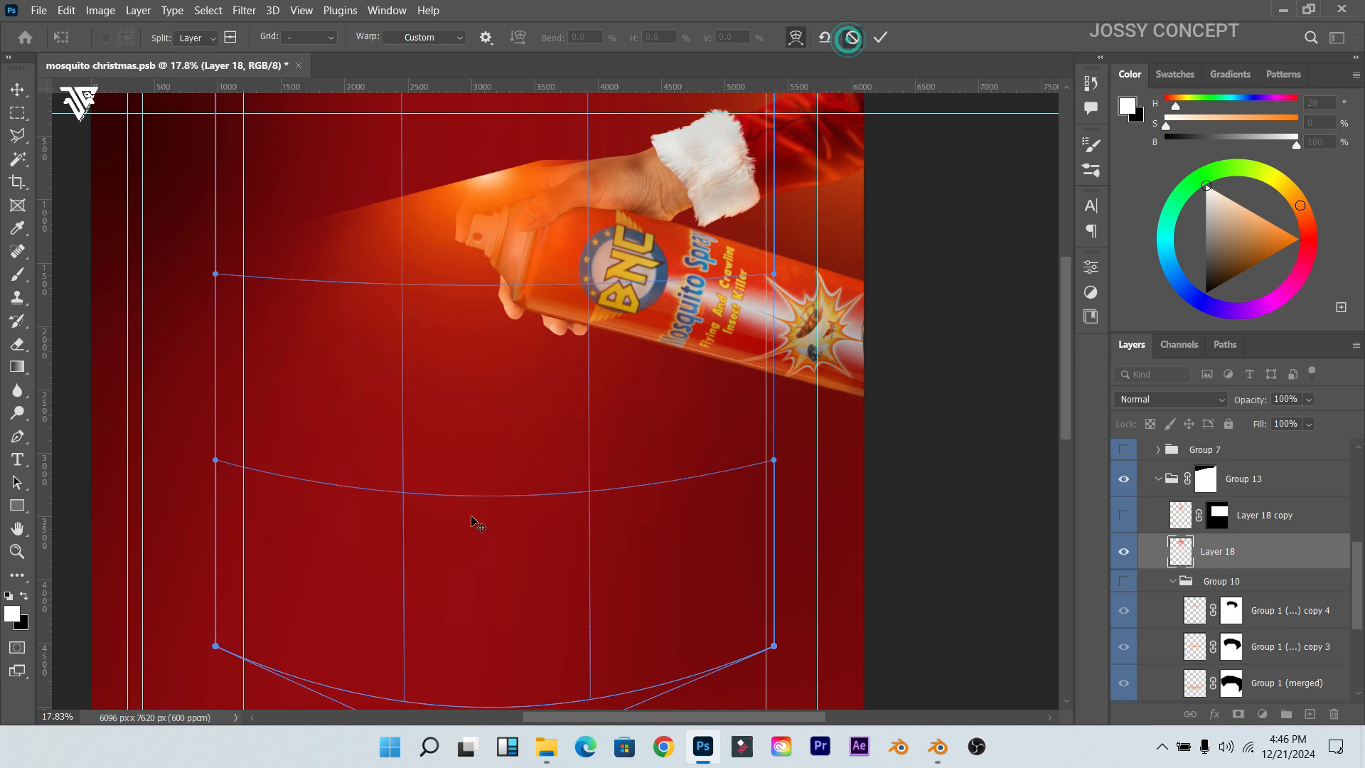
{"action": "left_click", "coordinate": [853, 37]}
Step: Convert Layer 18 into a smart object
{"action": "right_click", "coordinate": [1212, 562]}
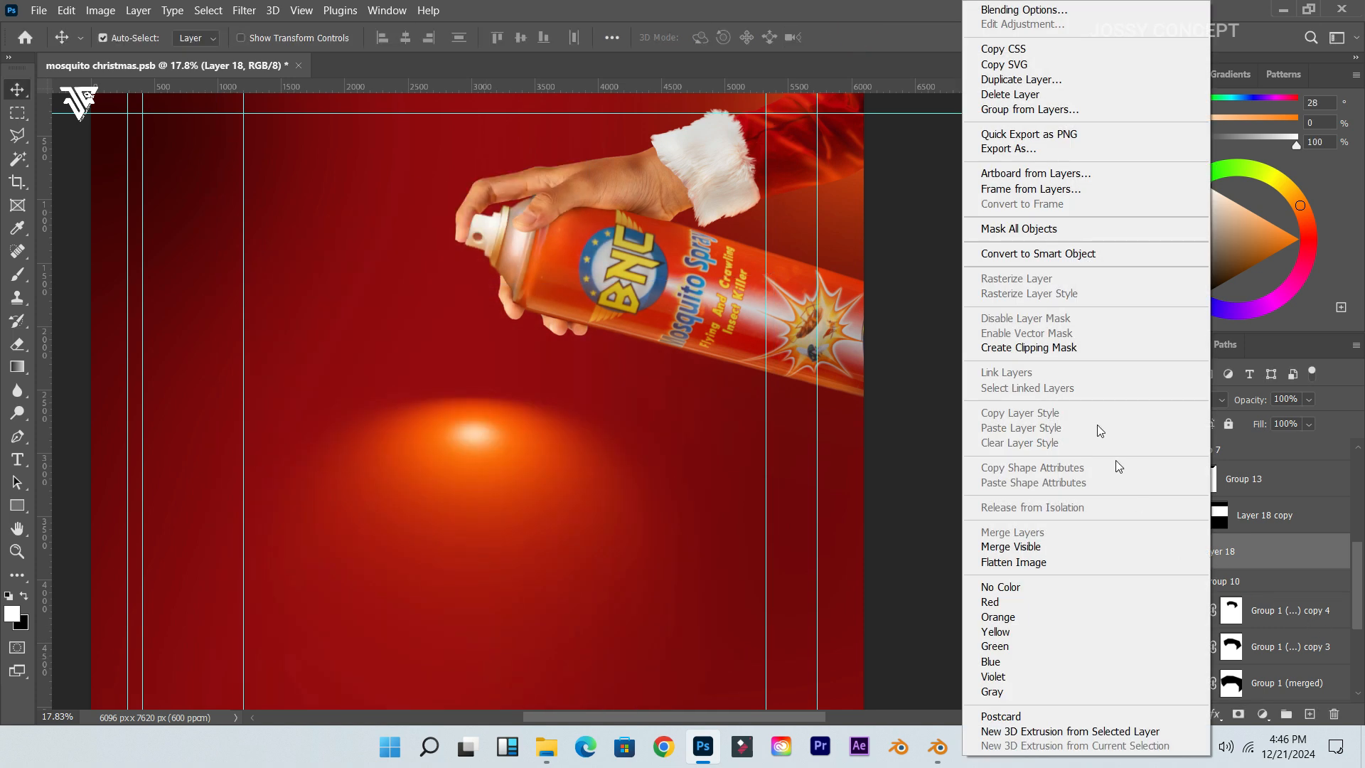
{"action": "left_click", "coordinate": [1032, 256]}
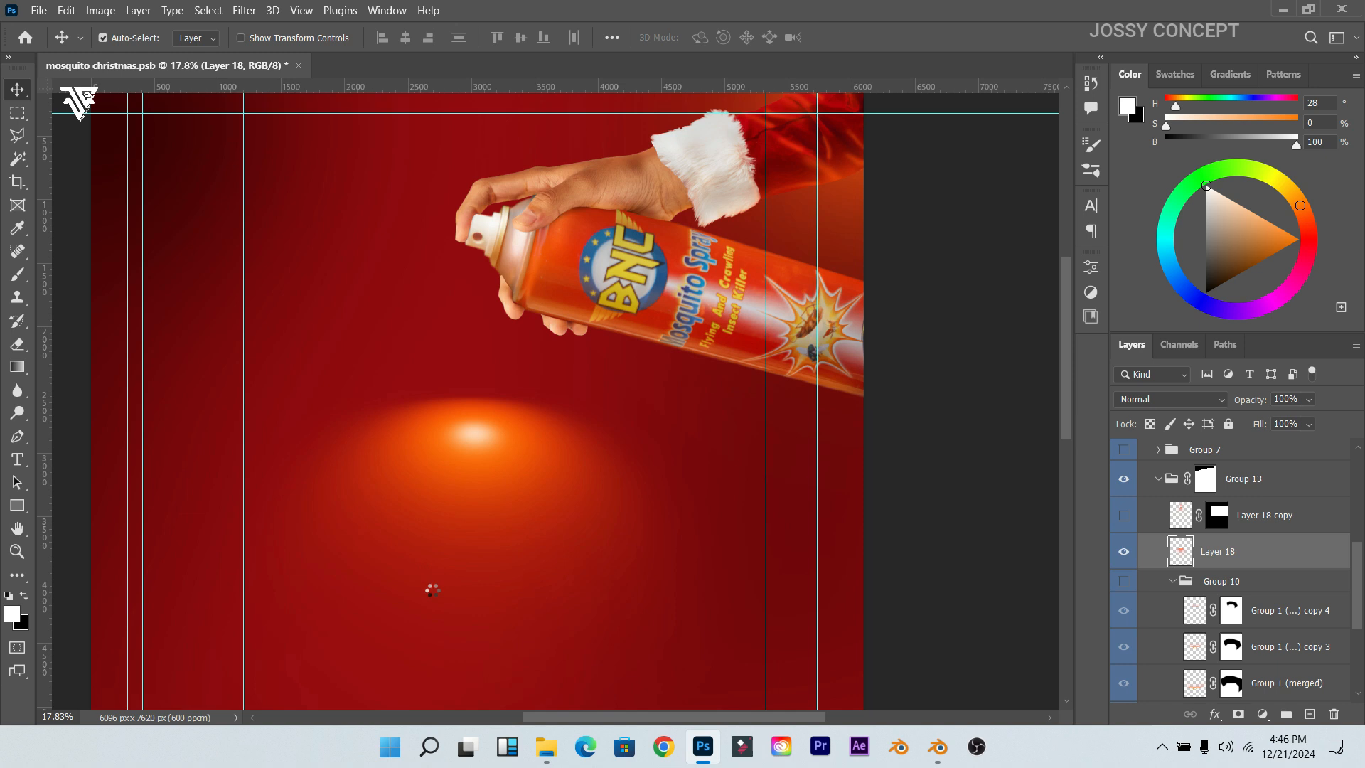
{"action": "key", "text": "ctrl"}
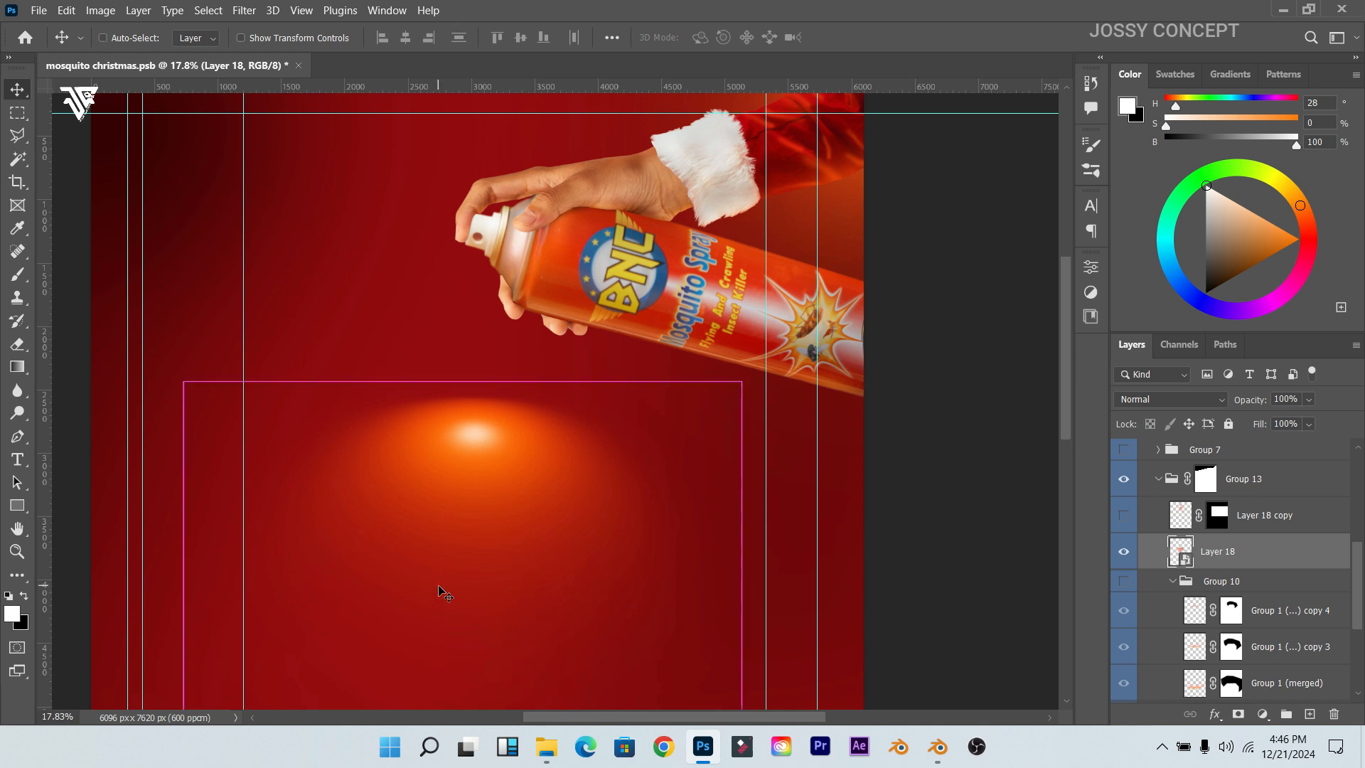
{"action": "key", "text": "ctrl+t"}
Step: Warp the glow upward into a dome, move it lower, and convert it to a smart object again
{"action": "right_click", "coordinate": [525, 472]}
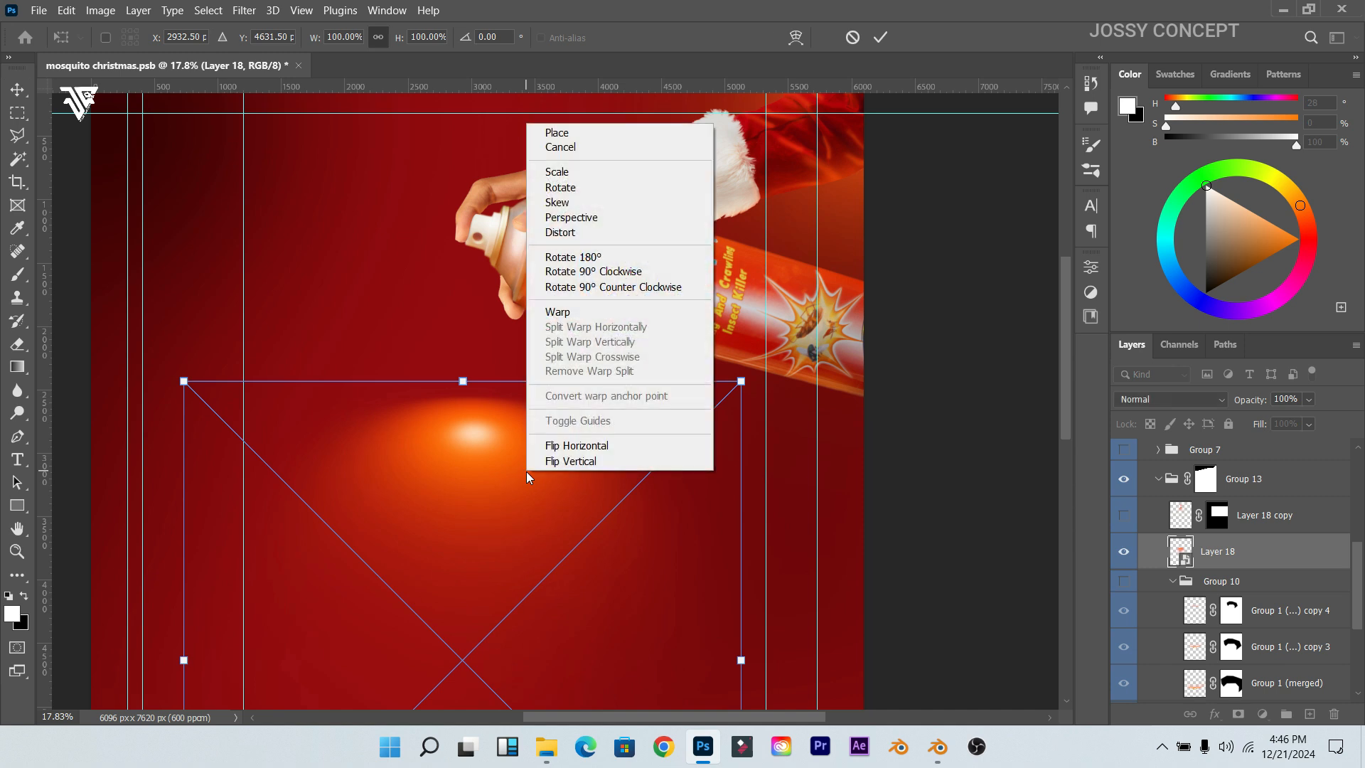
{"action": "left_click", "coordinate": [573, 311]}
{"action": "left_click_drag", "start_coordinate": [474, 495], "coordinate": [477, 363]}
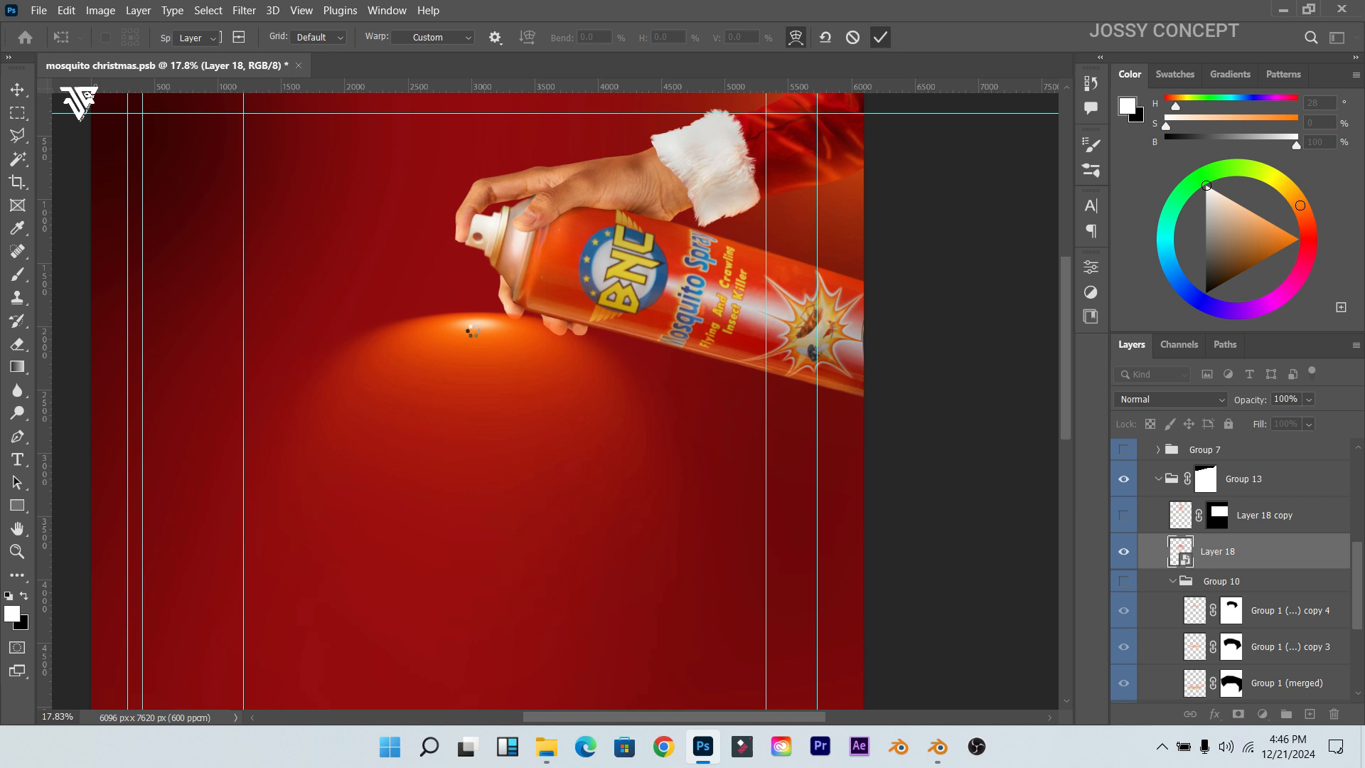
{"action": "left_click_drag", "start_coordinate": [475, 331], "coordinate": [475, 455]}
{"action": "right_click", "coordinate": [1237, 548]}
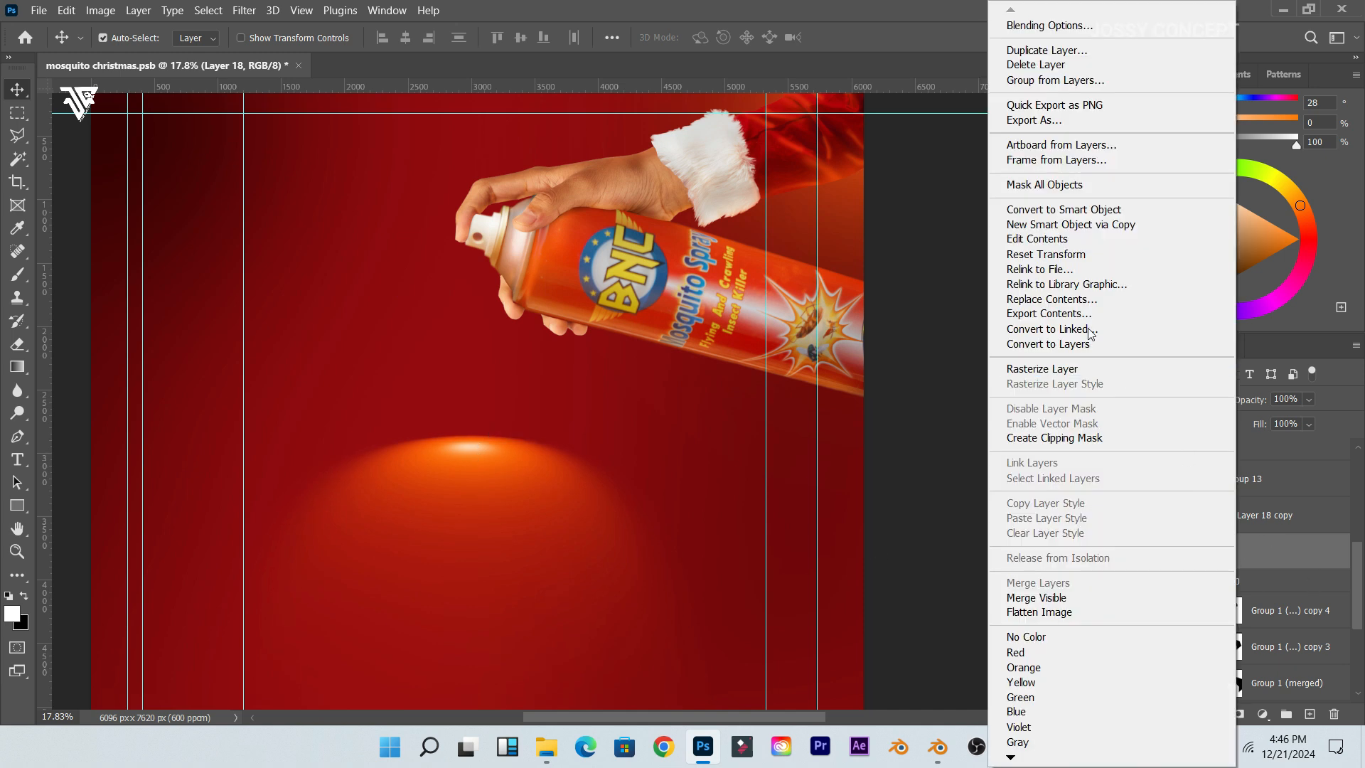
{"action": "left_click", "coordinate": [1045, 207]}
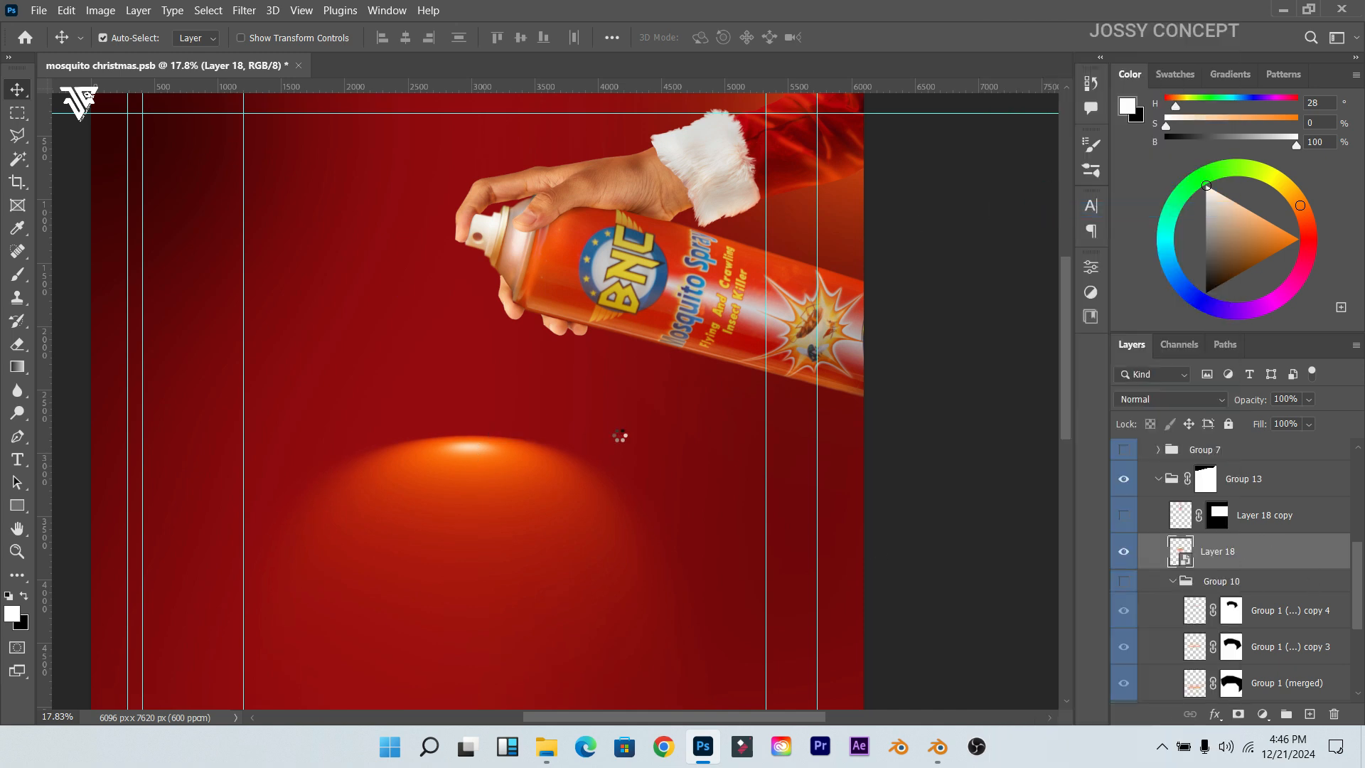
Step: Show Color Fill 2's white tree from the hindden group, nudge it down, and drop its layer below Layer 18
{"action": "scroll", "coordinate": [1180, 569], "scroll_direction": "up", "scroll_amount": 5}
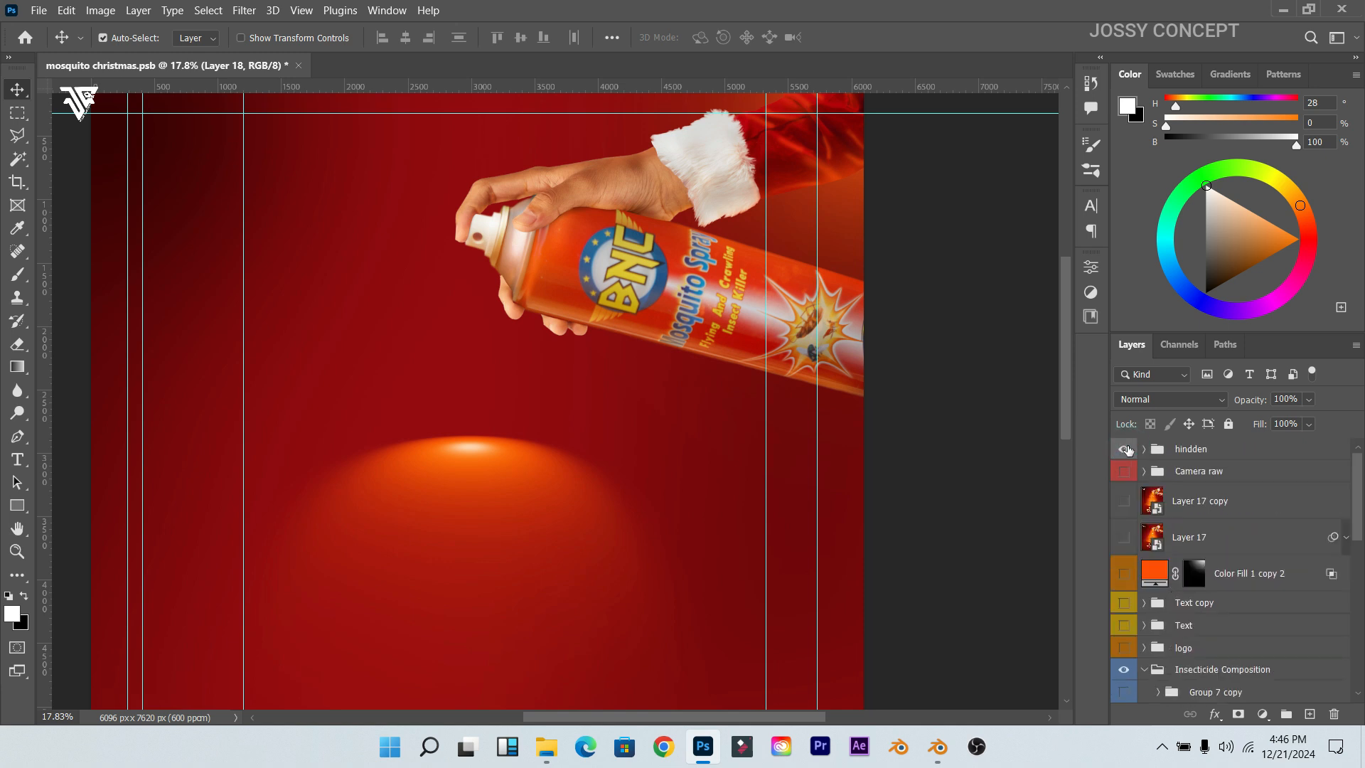
{"action": "left_click", "coordinate": [1144, 449]}
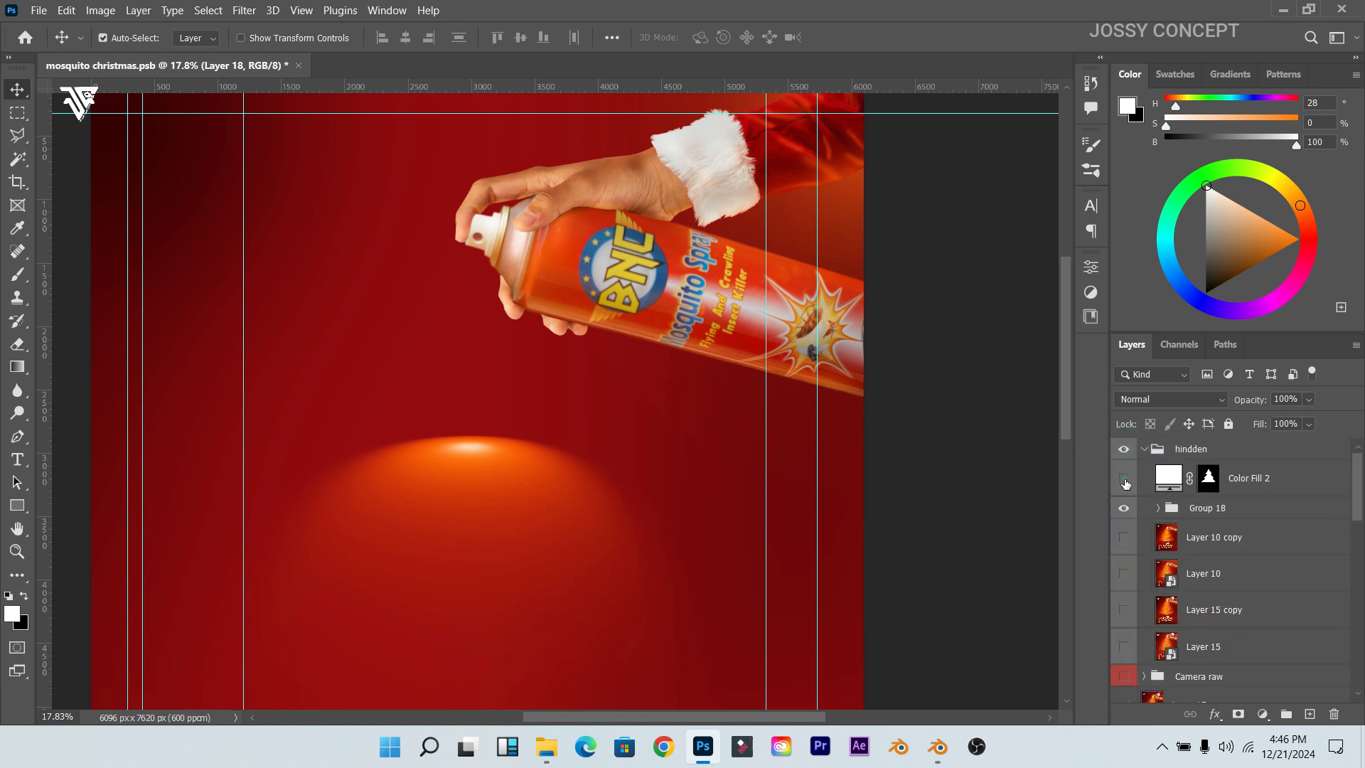
{"action": "left_click", "coordinate": [1124, 481]}
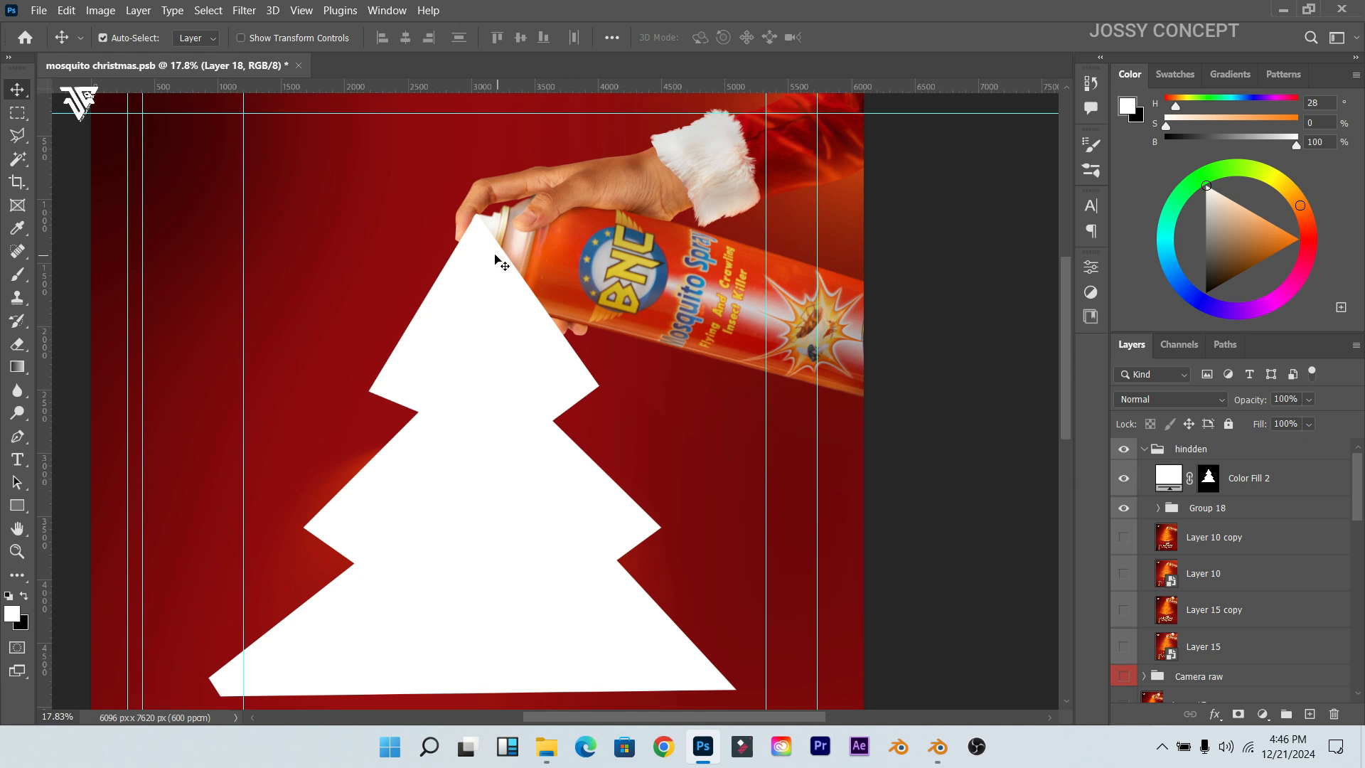
{"action": "left_click_drag", "start_coordinate": [494, 264], "coordinate": [492, 287]}
{"action": "left_click_drag", "start_coordinate": [1249, 492], "coordinate": [1180, 503]}
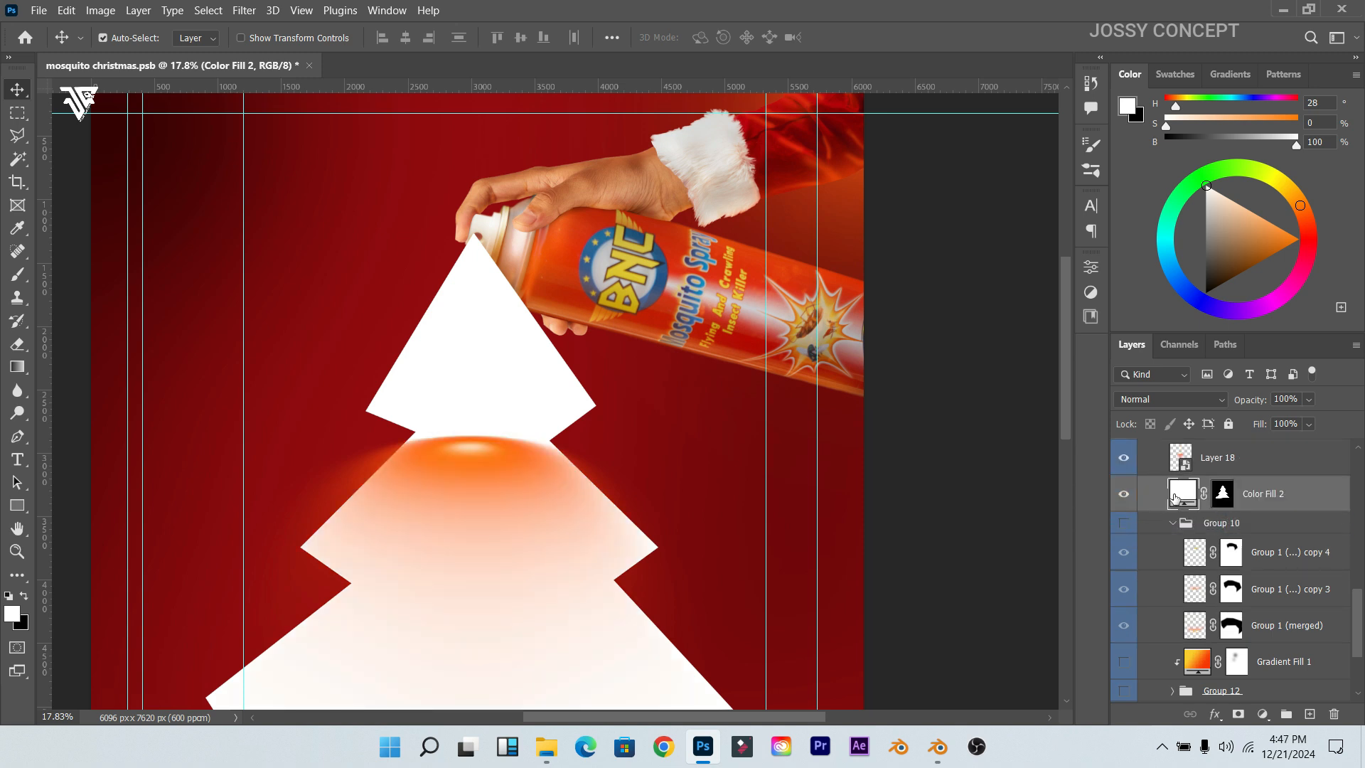
Step: Move the orange glow down, rotate it 180° upside down, and reposition it over the tree
{"action": "left_click_drag", "start_coordinate": [487, 465], "coordinate": [486, 553]}
{"action": "scroll", "coordinate": [486, 553], "scroll_direction": "down", "scroll_amount": 3}
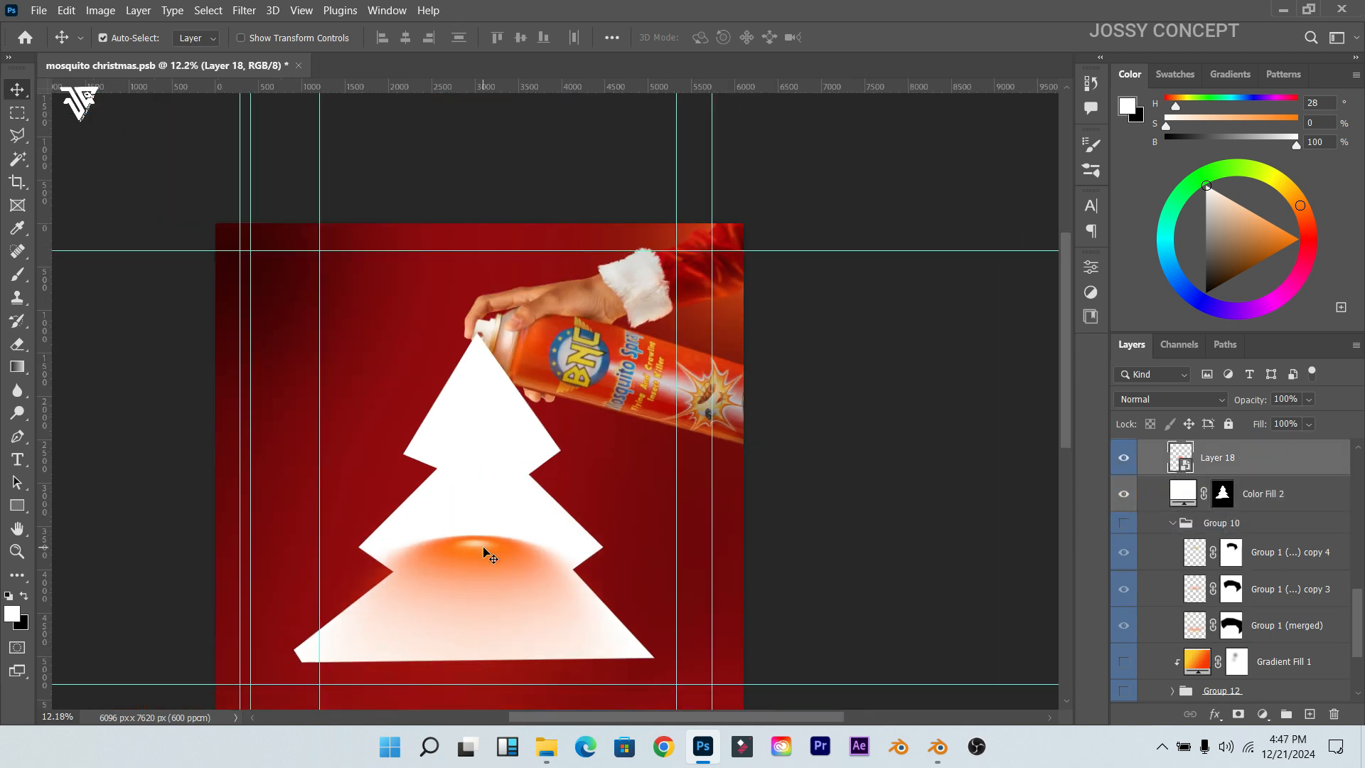
{"action": "key", "text": "ctrl+t"}
{"action": "left_click_drag", "start_coordinate": [559, 494], "coordinate": [543, 548]}
{"action": "key", "text": "ctrl+z"}
{"action": "right_click", "coordinate": [519, 511]}
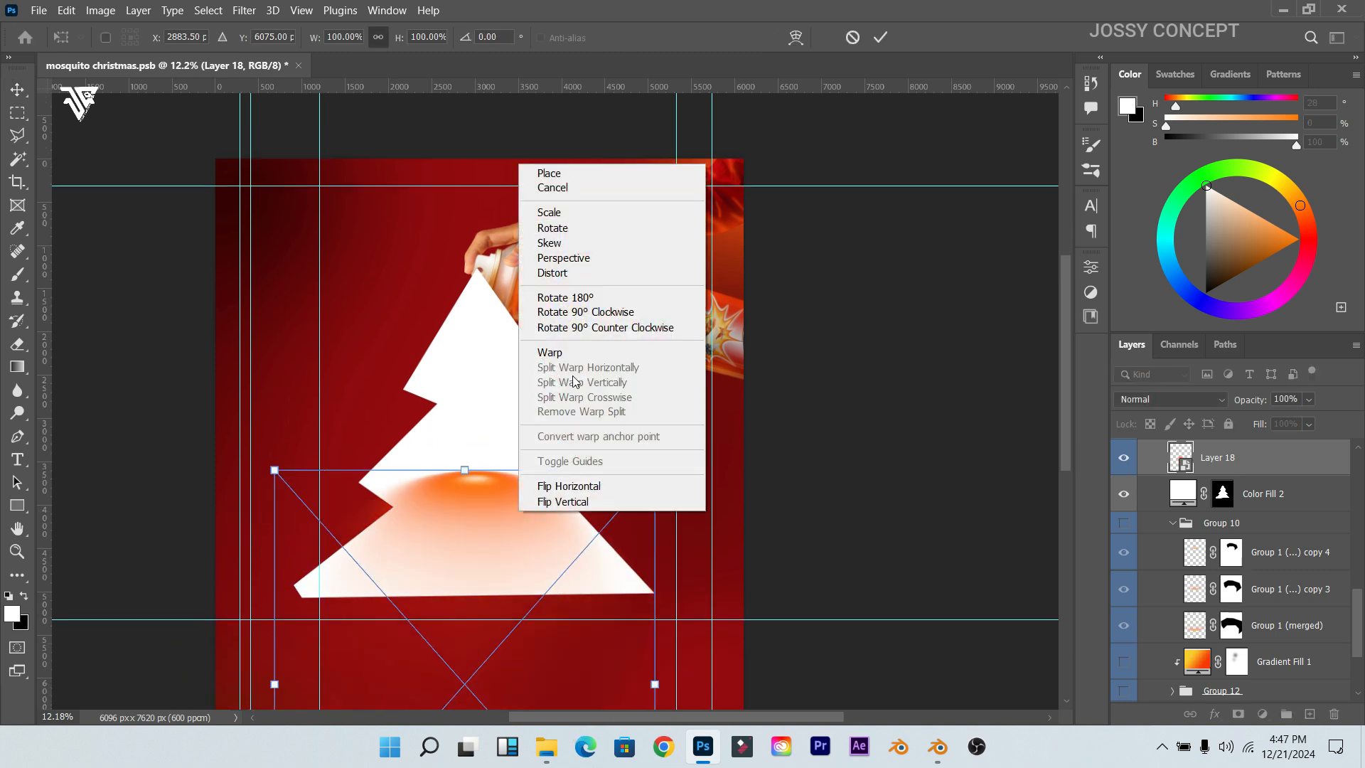
{"action": "left_click", "coordinate": [579, 316]}
{"action": "right_click", "coordinate": [481, 545]}
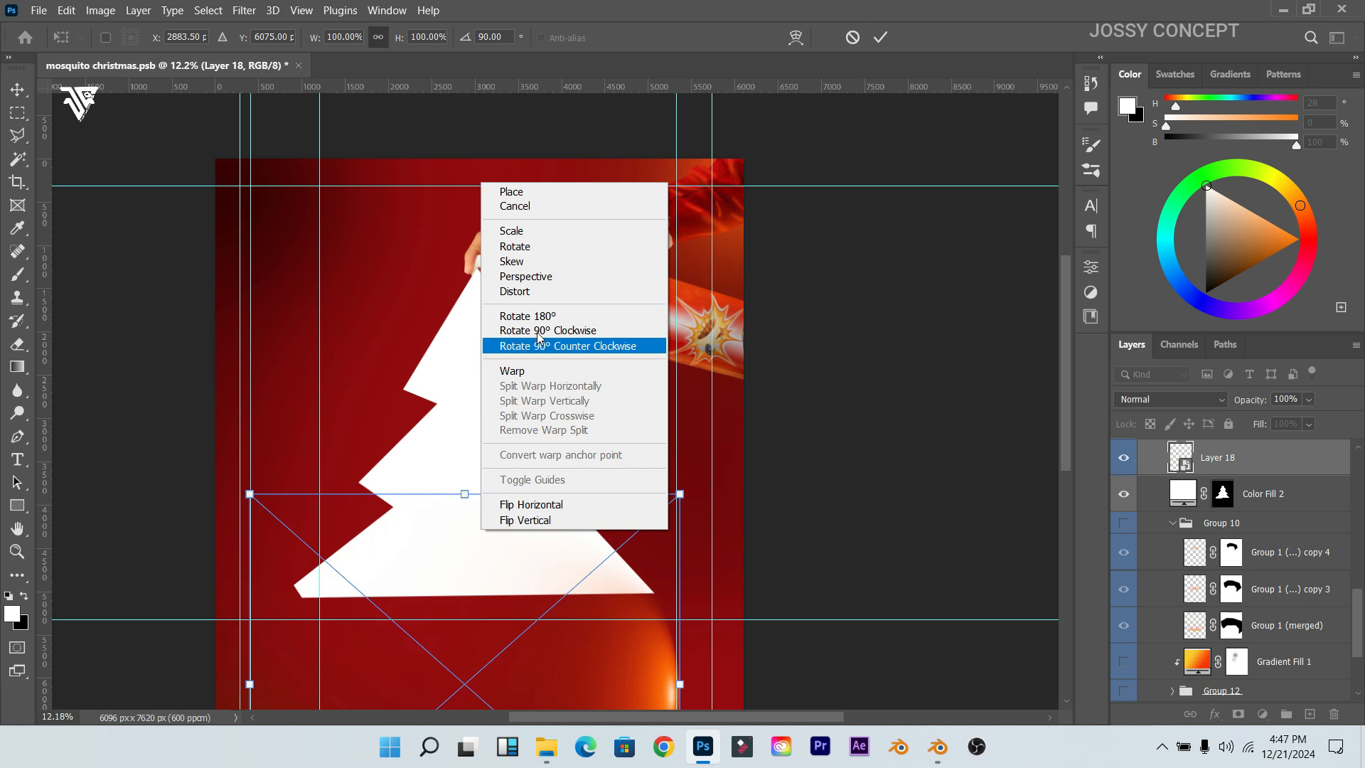
{"action": "left_click", "coordinate": [537, 329]}
{"action": "scroll", "coordinate": [508, 444], "scroll_direction": "down", "scroll_amount": 3}
{"action": "left_click_drag", "start_coordinate": [495, 478], "coordinate": [513, 300]}
Step: Warp the glow's bottom edge downward into a bowl-shaped curve and apply it
{"action": "right_click", "coordinate": [471, 407]}
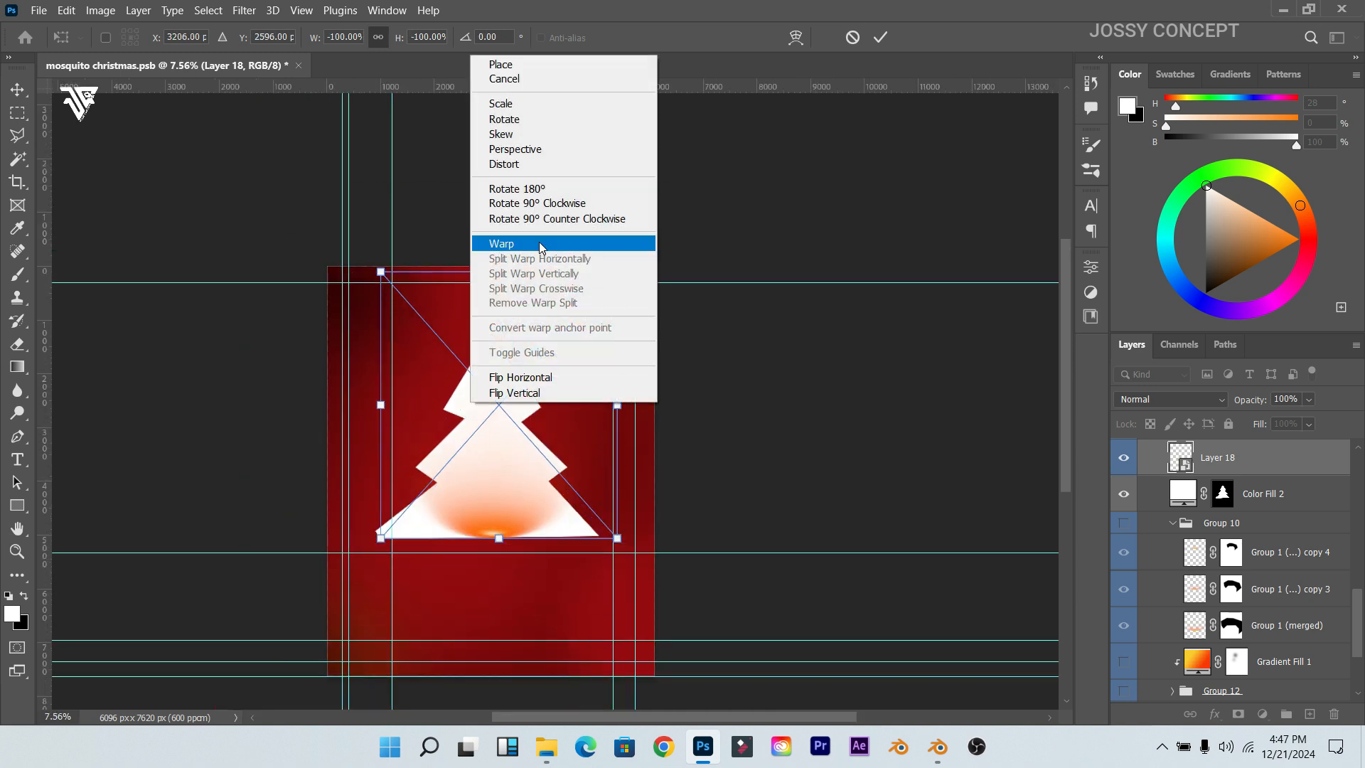
{"action": "left_click", "coordinate": [508, 249]}
{"action": "left_click_drag", "start_coordinate": [505, 474], "coordinate": [502, 492]}
{"action": "key", "text": "ctrl+z"}
{"action": "scroll", "coordinate": [497, 522], "scroll_direction": "up", "scroll_amount": 6}
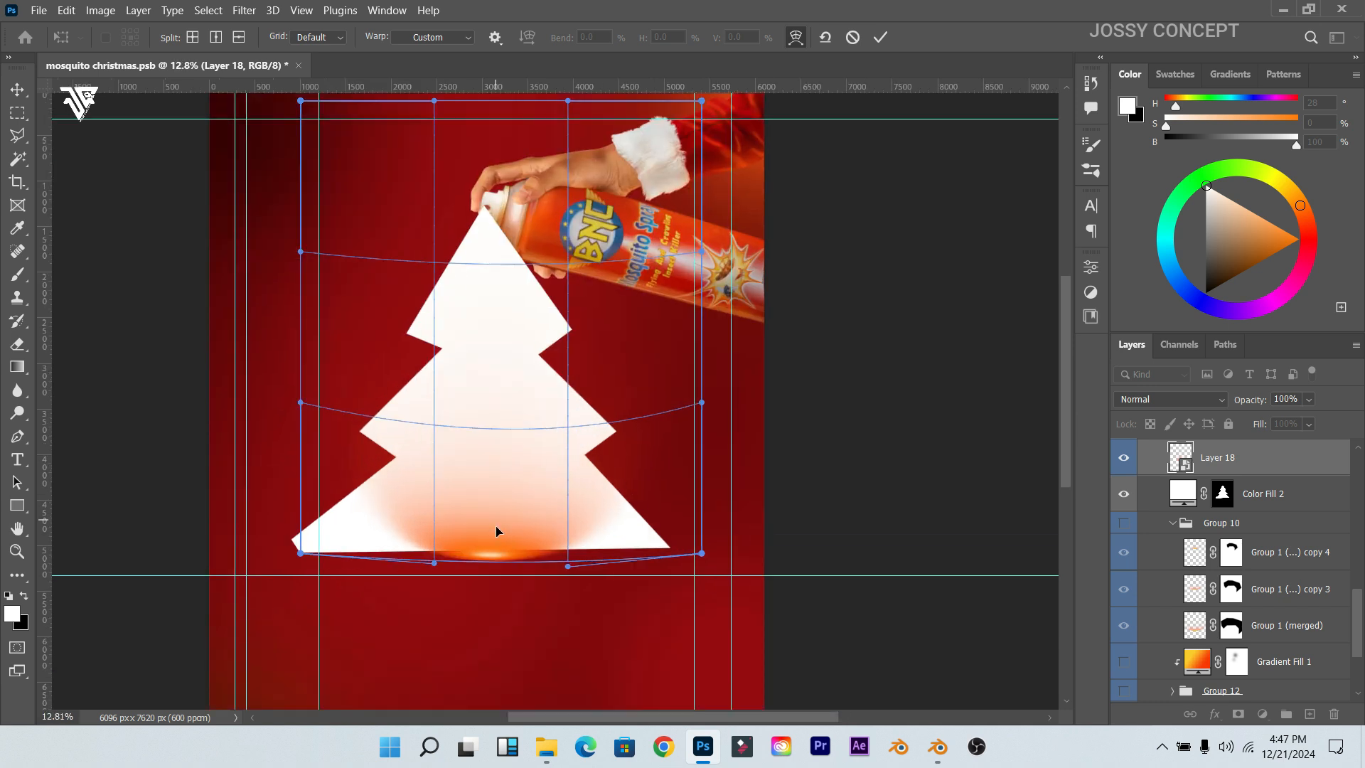
{"action": "left_click_drag", "start_coordinate": [611, 589], "coordinate": [615, 645]}
{"action": "left_click", "coordinate": [398, 585]}
{"action": "left_click_drag", "start_coordinate": [398, 585], "coordinate": [383, 630]}
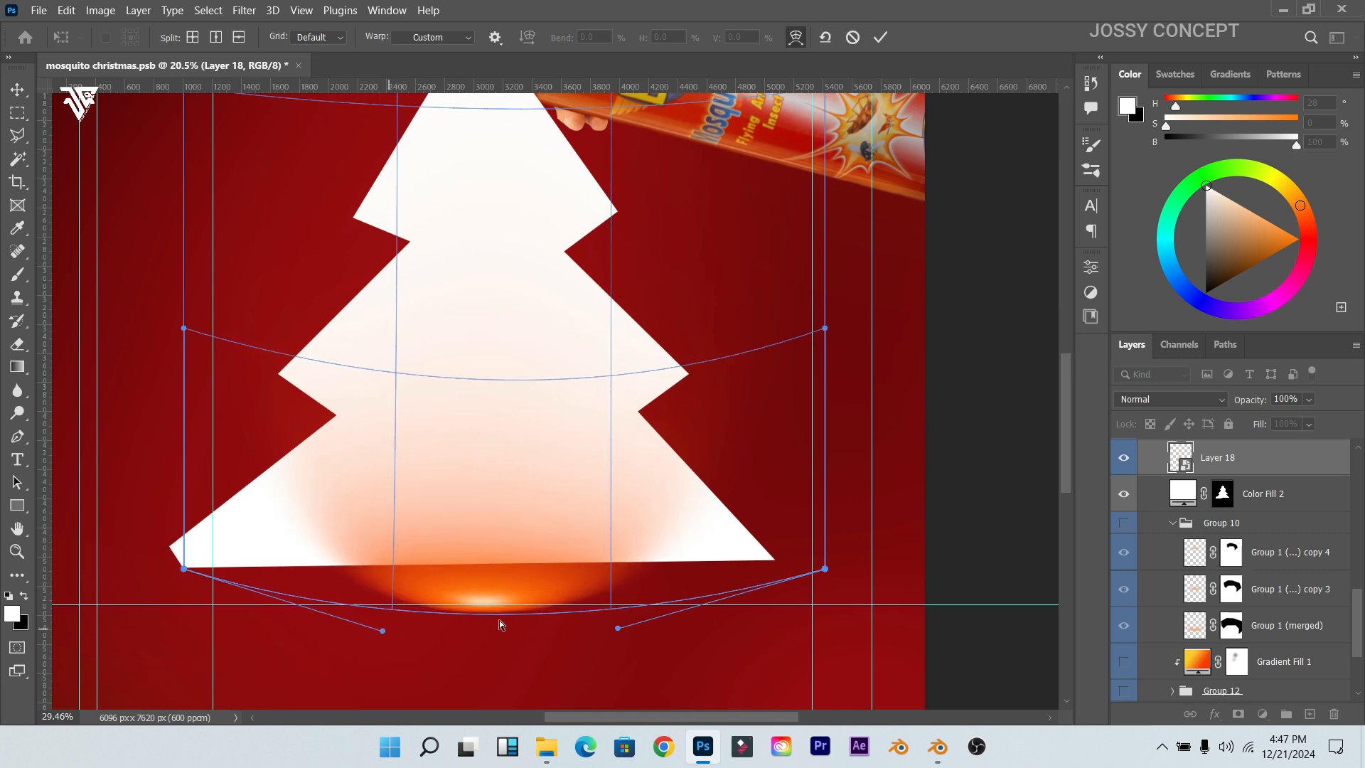
{"action": "scroll", "coordinate": [500, 629], "scroll_direction": "up", "scroll_amount": 2}
{"action": "left_click_drag", "start_coordinate": [480, 585], "coordinate": [496, 623]}
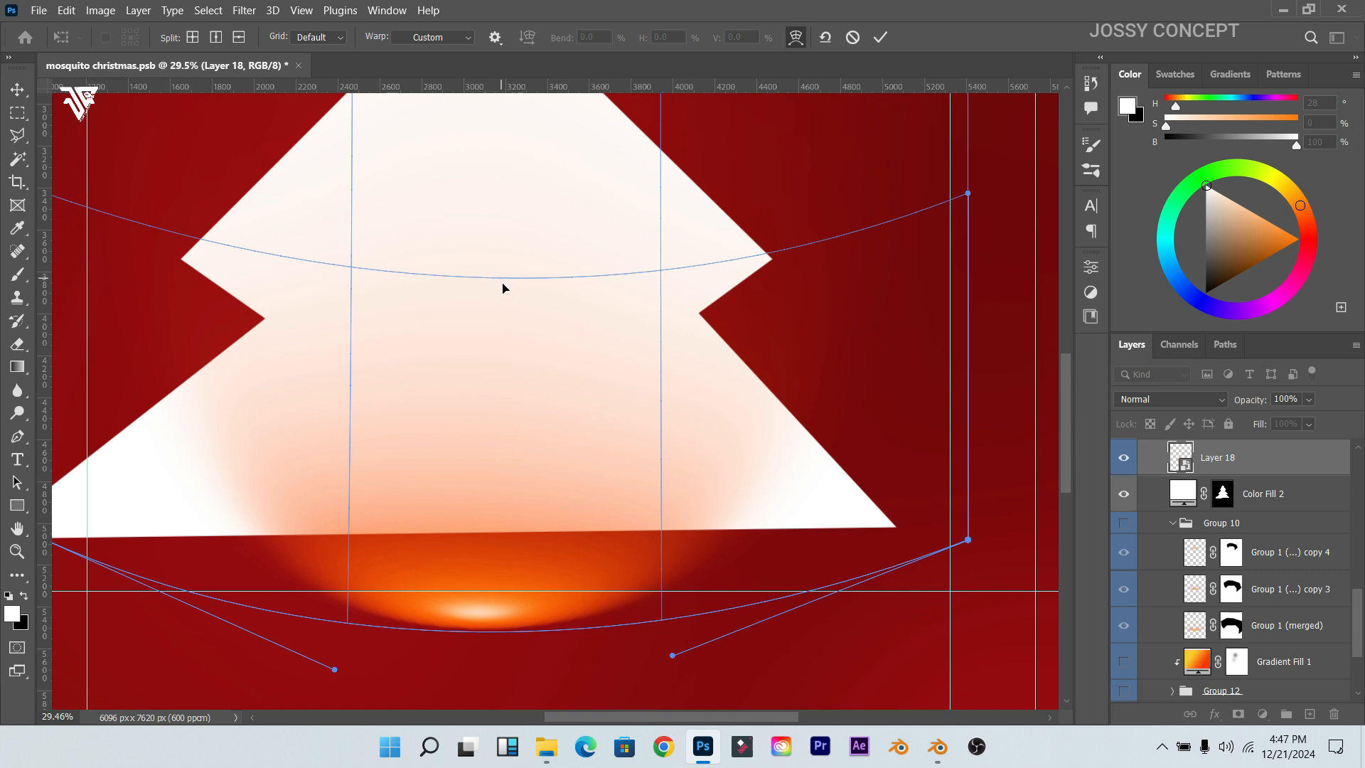
{"action": "left_click_drag", "start_coordinate": [489, 606], "coordinate": [489, 634]}
{"action": "scroll", "coordinate": [496, 382], "scroll_direction": "down", "scroll_amount": 3}
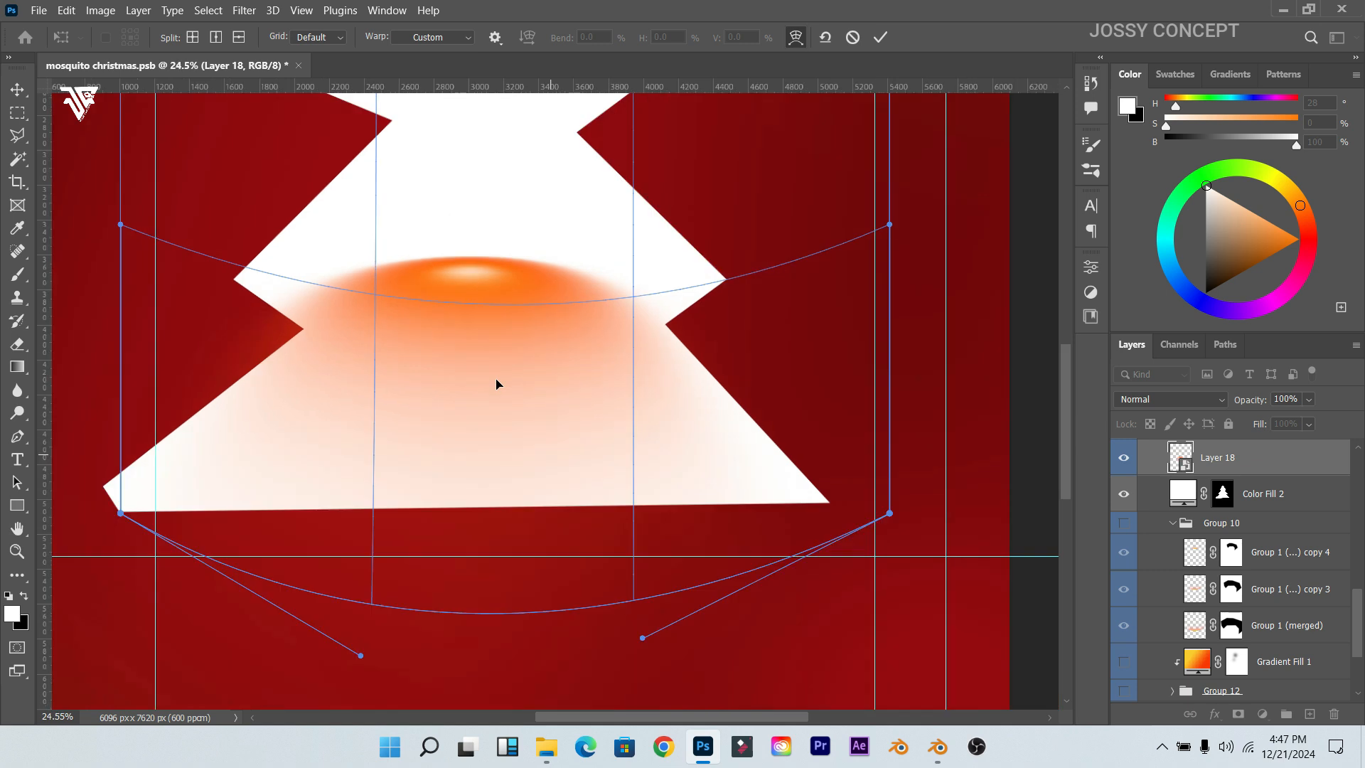
{"action": "scroll", "coordinate": [502, 284], "scroll_direction": "down", "scroll_amount": 2}
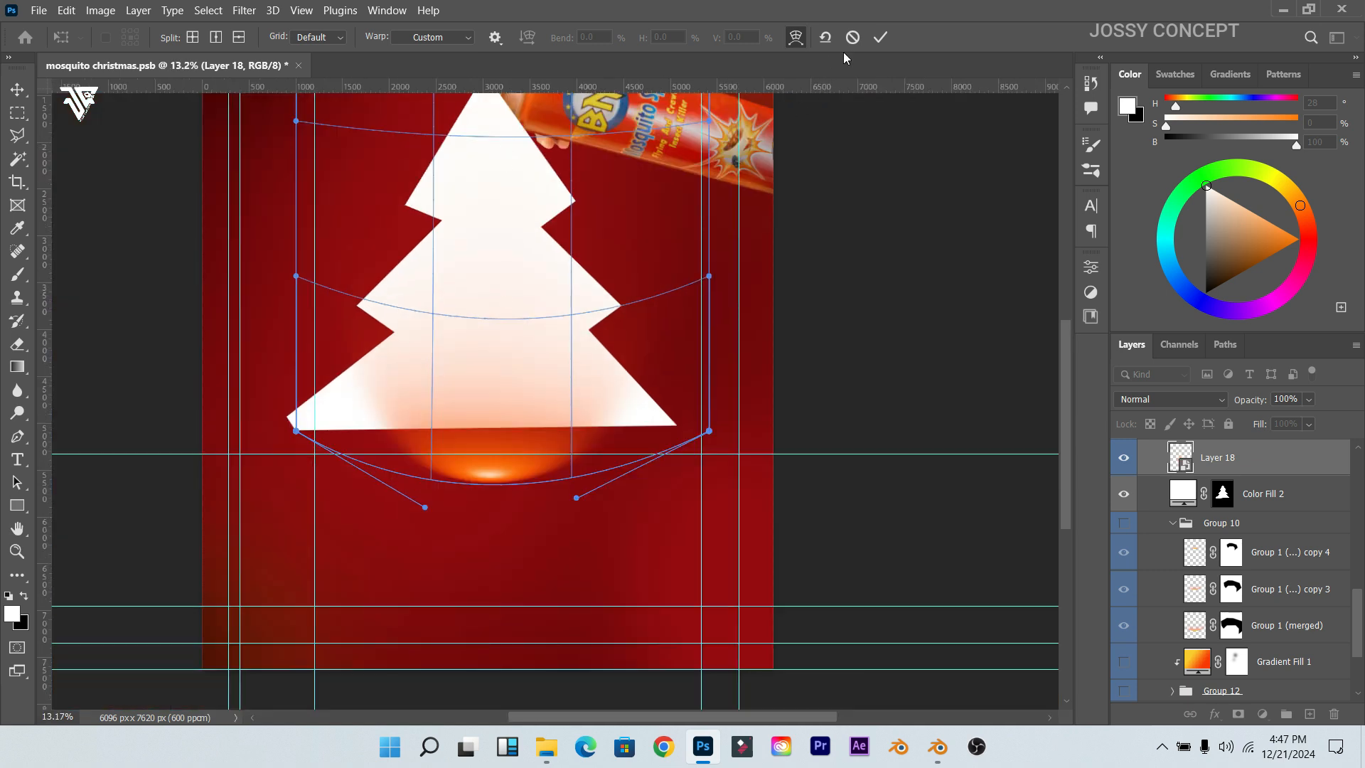
{"action": "left_click", "coordinate": [880, 37]}
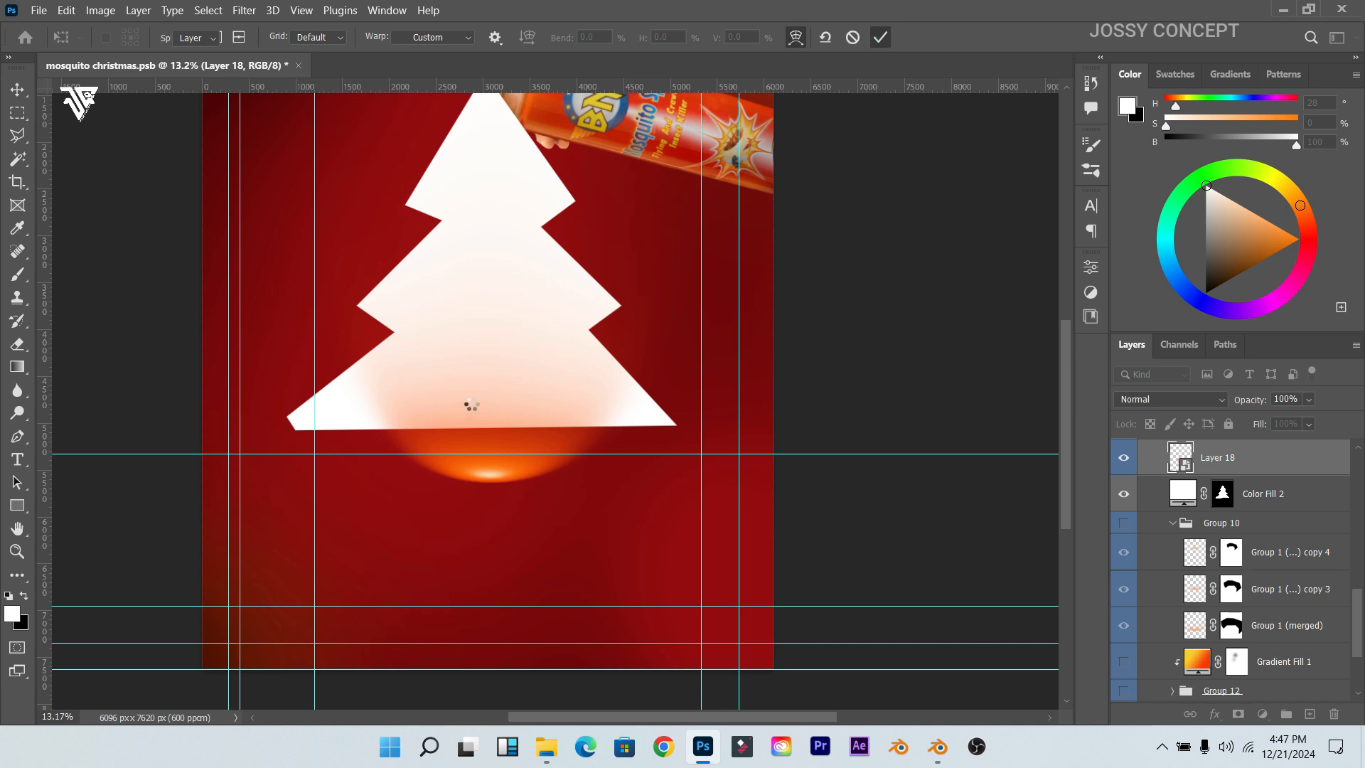
Step: Reopen the warp on the glow and commit it without changes
{"action": "key", "text": "ctrl+t"}
{"action": "right_click", "coordinate": [496, 424]}
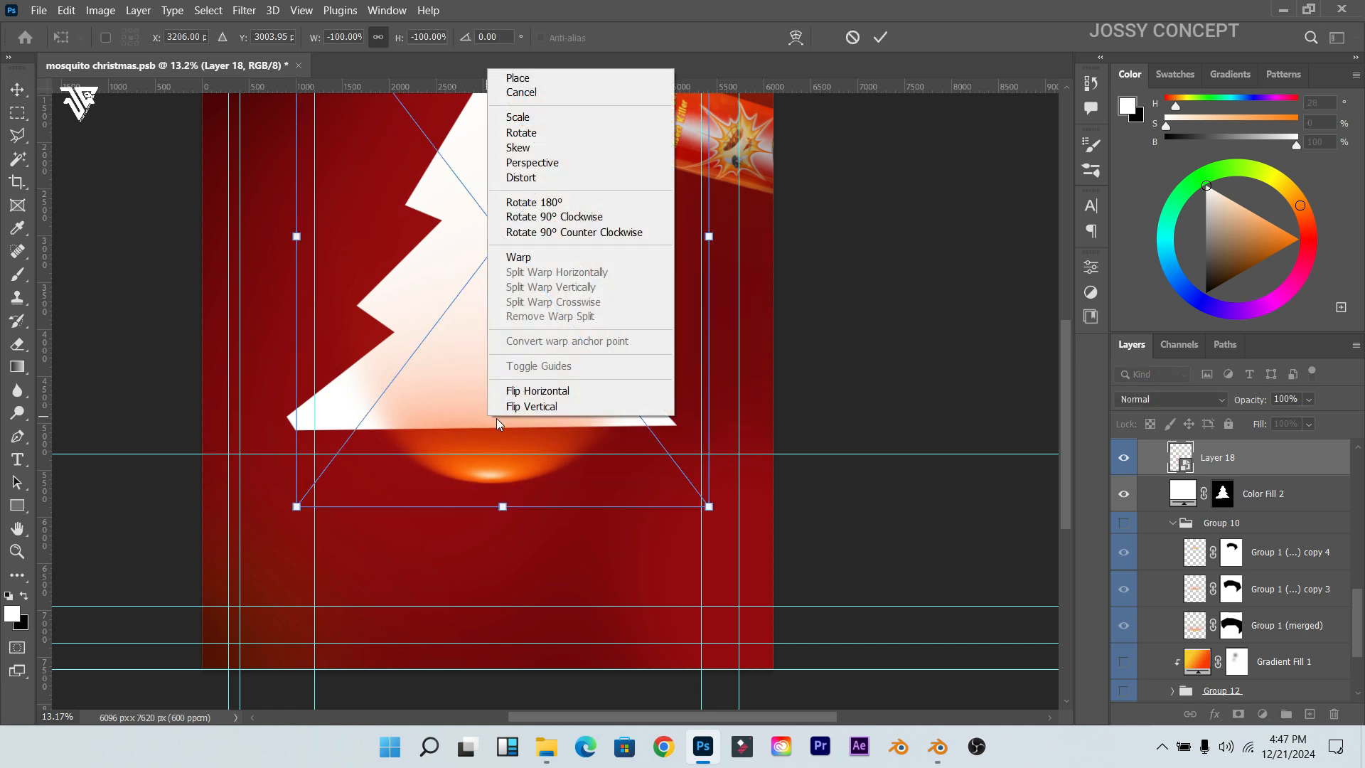
{"action": "left_click", "coordinate": [522, 257]}
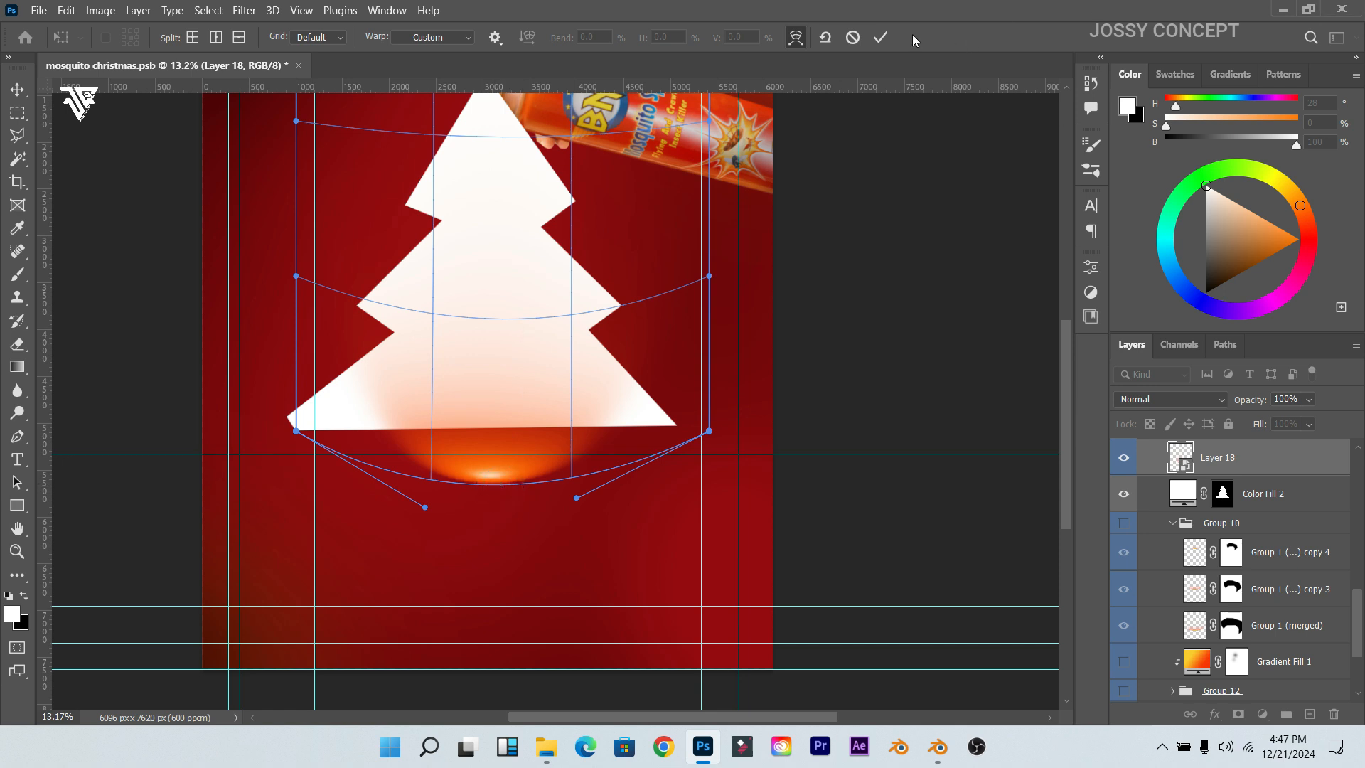
{"action": "left_click", "coordinate": [880, 37]}
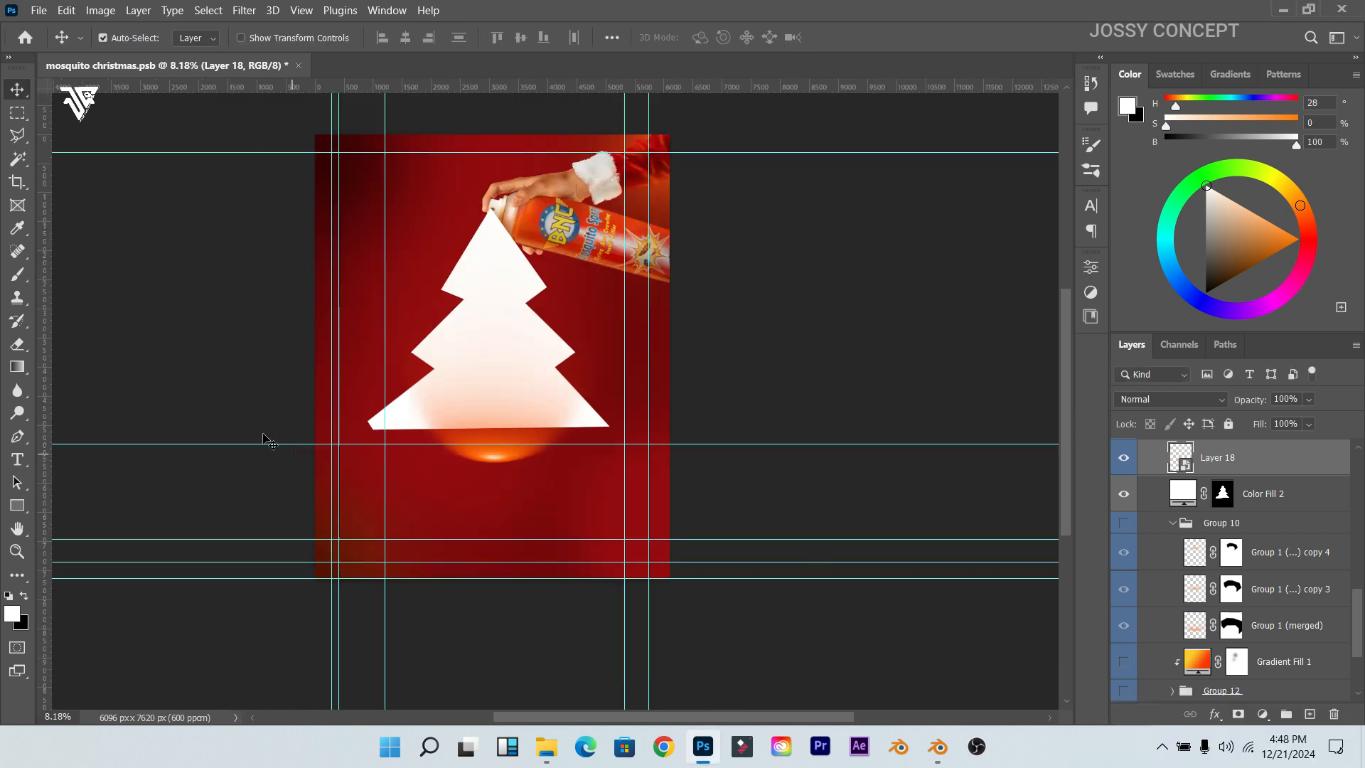
Step: Hide the Color Fill 2 tree, toggle Group 12's glow on and off, and nudge the bottom glow up-left
{"action": "scroll", "coordinate": [429, 419], "scroll_direction": "up", "scroll_amount": 8}
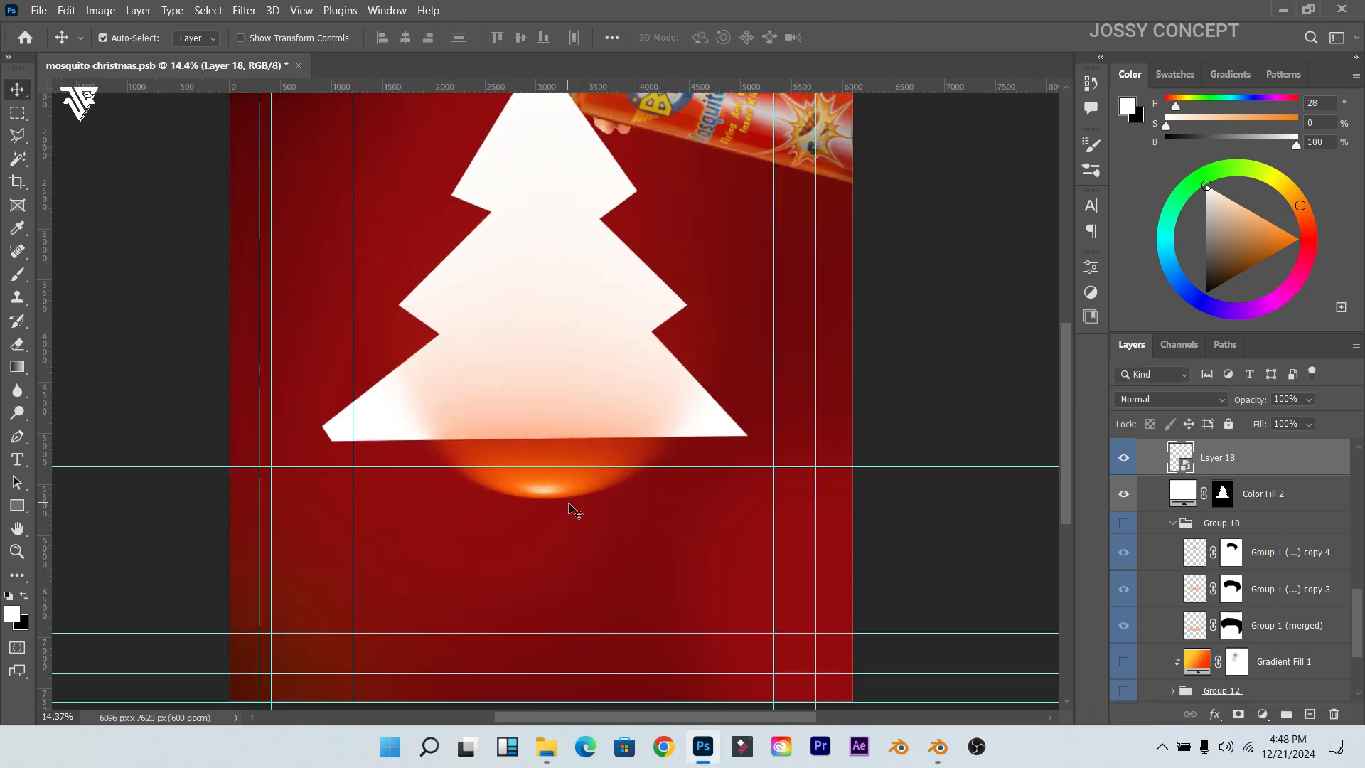
{"action": "scroll", "coordinate": [583, 508], "scroll_direction": "down", "scroll_amount": 3}
{"action": "scroll", "coordinate": [1327, 636], "scroll_direction": "down", "scroll_amount": 3}
{"action": "left_click", "coordinate": [590, 284]}
{"action": "left_click", "coordinate": [1123, 455]}
{"action": "key", "text": "ctrl+shift+alt+n"}
{"action": "scroll", "coordinate": [1151, 604], "scroll_direction": "down", "scroll_amount": 3}
{"action": "left_click", "coordinate": [1123, 580]}
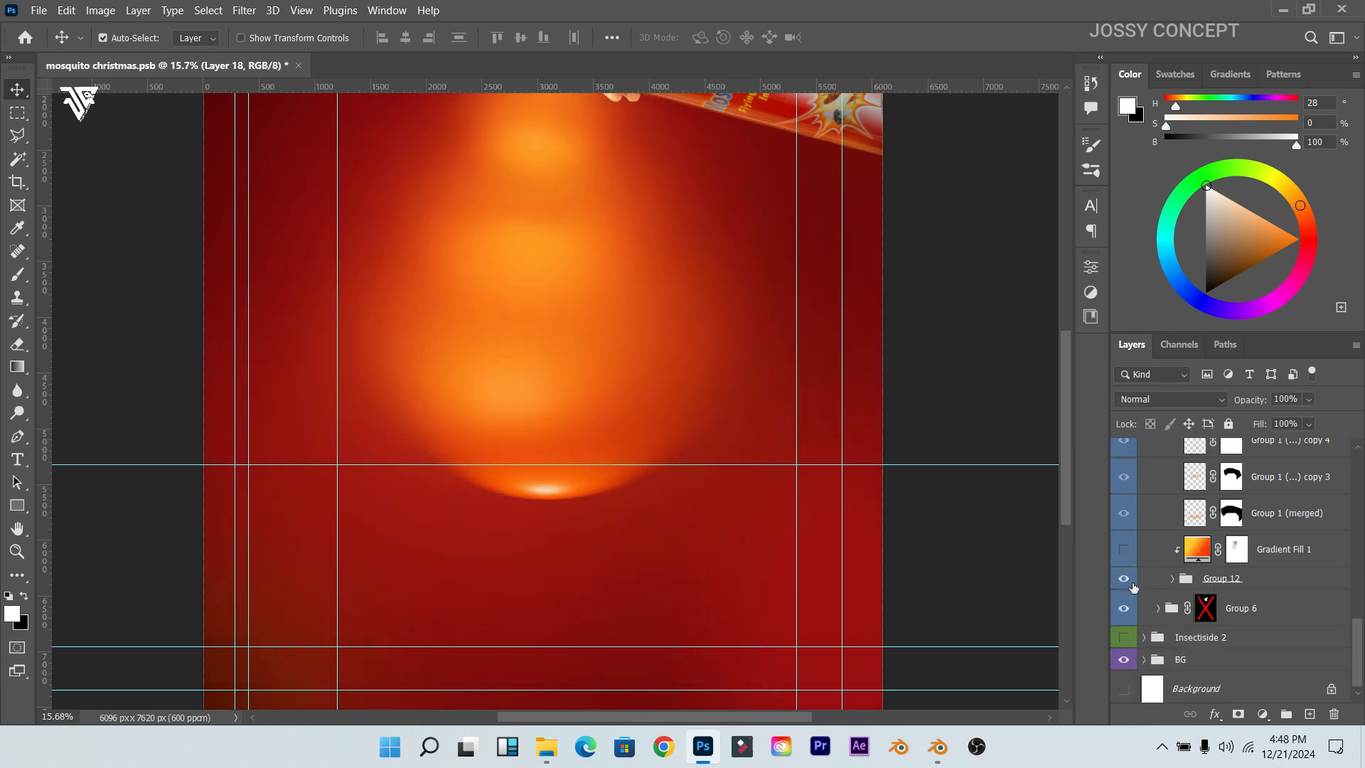
{"action": "left_click", "coordinate": [1124, 579]}
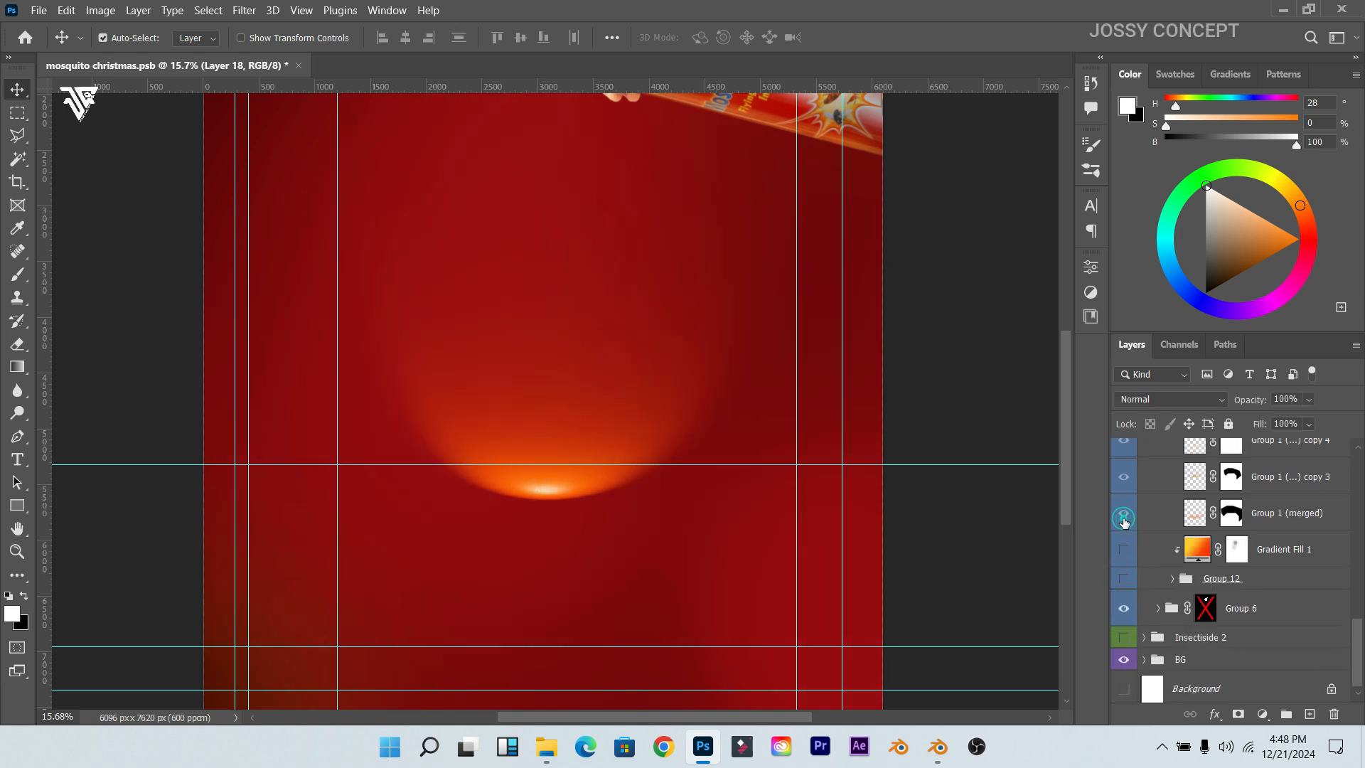
{"action": "mouse_move", "coordinate": [523, 489]}
{"action": "left_mouse_down"}
{"action": "mouse_move", "coordinate": [530, 545]}
{"action": "mouse_move", "coordinate": [544, 462]}
{"action": "mouse_move", "coordinate": [504, 472]}
{"action": "left_mouse_up"}
Step: Warp the bottom glow's ends out and upward into a wide arc, then show the tree again
{"action": "key", "text": "ctrl+t"}
{"action": "right_click", "coordinate": [583, 411]}
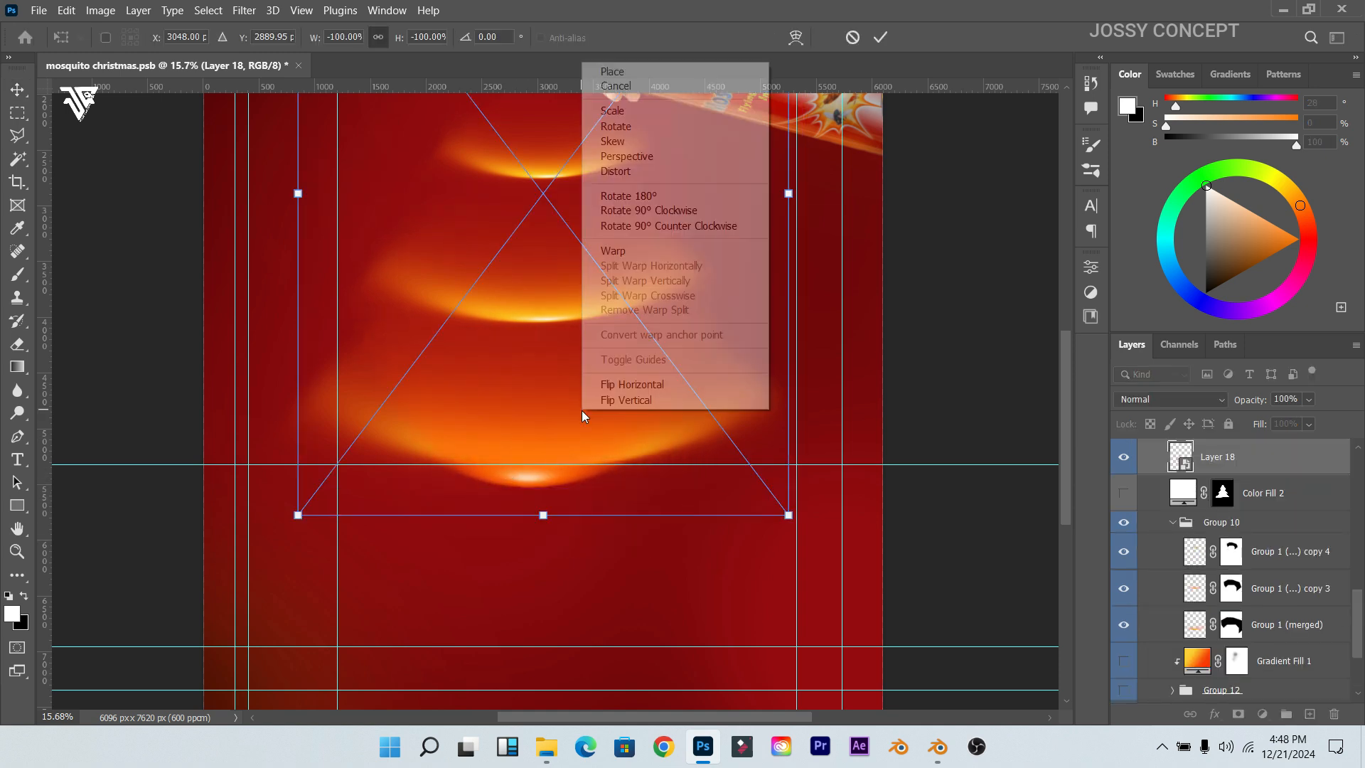
{"action": "left_click", "coordinate": [613, 251]}
{"action": "left_click_drag", "start_coordinate": [290, 429], "coordinate": [83, 328]}
{"action": "left_click_drag", "start_coordinate": [841, 425], "coordinate": [1007, 339]}
{"action": "left_click_drag", "start_coordinate": [576, 455], "coordinate": [612, 467]}
{"action": "left_click", "coordinate": [880, 38]}
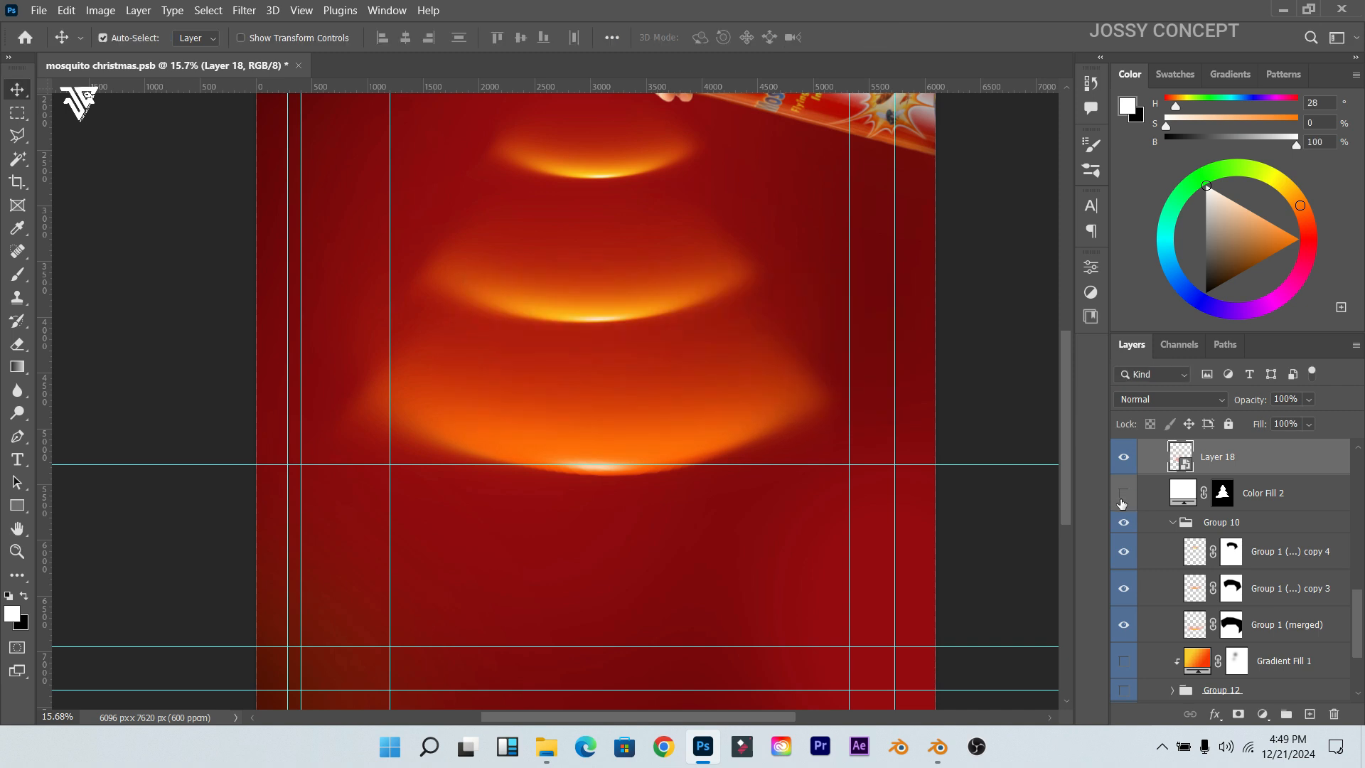
{"action": "left_click", "coordinate": [1121, 502]}
Step: Hide the tree and duplicate the arc, scaling the copy to 87.08% one tier higher
{"action": "left_click", "coordinate": [1121, 503]}
{"action": "mouse_move", "coordinate": [619, 475]}
{"action": "left_mouse_down"}
{"action": "mouse_move", "coordinate": [634, 387]}
{"action": "mouse_move", "coordinate": [591, 335]}
{"action": "mouse_move", "coordinate": [624, 471]}
{"action": "left_mouse_up"}
{"action": "key", "text": "ctrl"}
{"action": "key", "text": "ctrl+j"}
{"action": "key", "text": "ctrl+t"}
{"action": "left_click_drag", "start_coordinate": [649, 417], "coordinate": [644, 313]}
{"action": "left_click_drag", "start_coordinate": [545, 409], "coordinate": [546, 367]}
{"action": "mouse_move", "coordinate": [554, 247]}
{"action": "left_mouse_down"}
{"action": "mouse_move", "coordinate": [554, 271]}
{"action": "mouse_move", "coordinate": [548, 260]}
{"action": "left_mouse_up"}
{"action": "key", "text": "Return"}
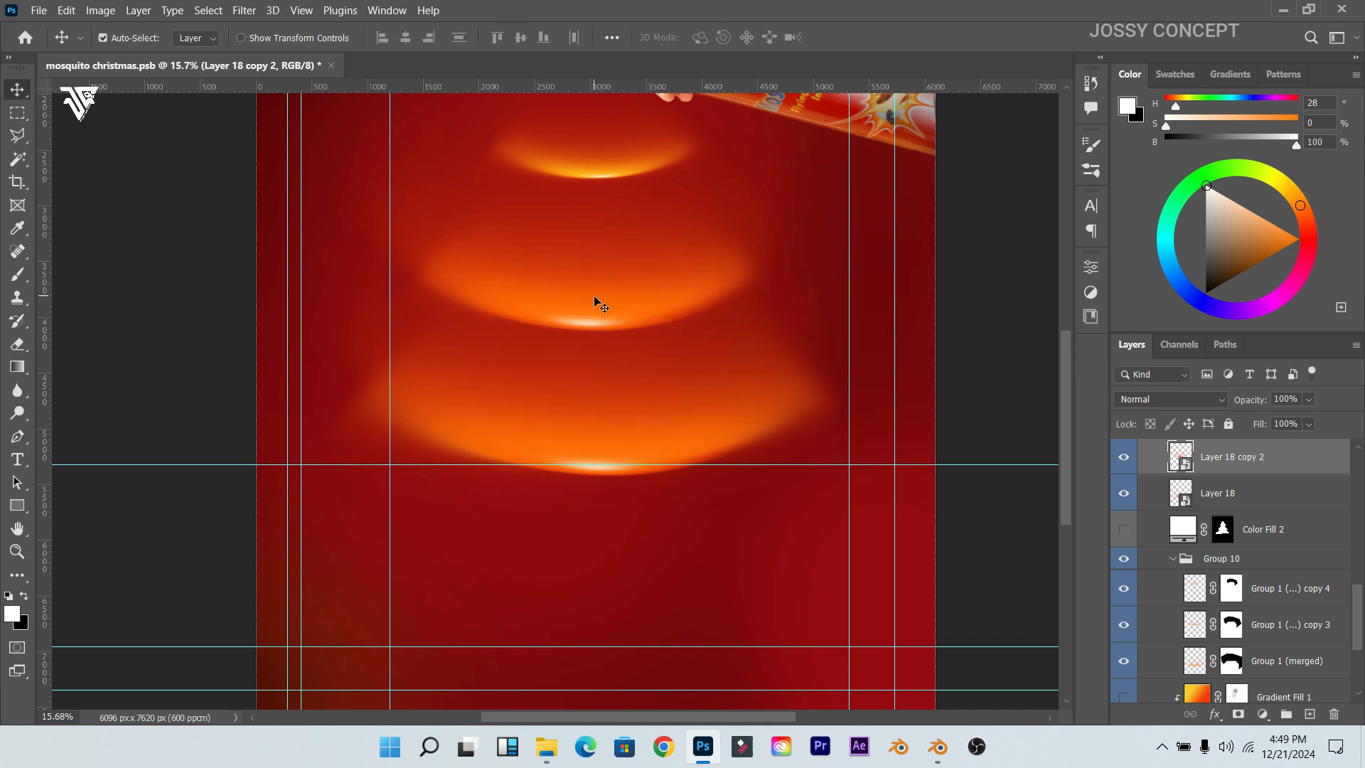
Step: Add a third arc copy scaled to 73.23% at the top tier
{"action": "key", "text": "ctrl+j"}
{"action": "key", "text": "ctrl+t"}
{"action": "left_click_drag", "start_coordinate": [616, 280], "coordinate": [543, 204]}
{"action": "mouse_move", "coordinate": [570, 157]}
{"action": "left_mouse_down"}
{"action": "mouse_move", "coordinate": [582, 154]}
{"action": "mouse_move", "coordinate": [582, 175]}
{"action": "left_mouse_up"}
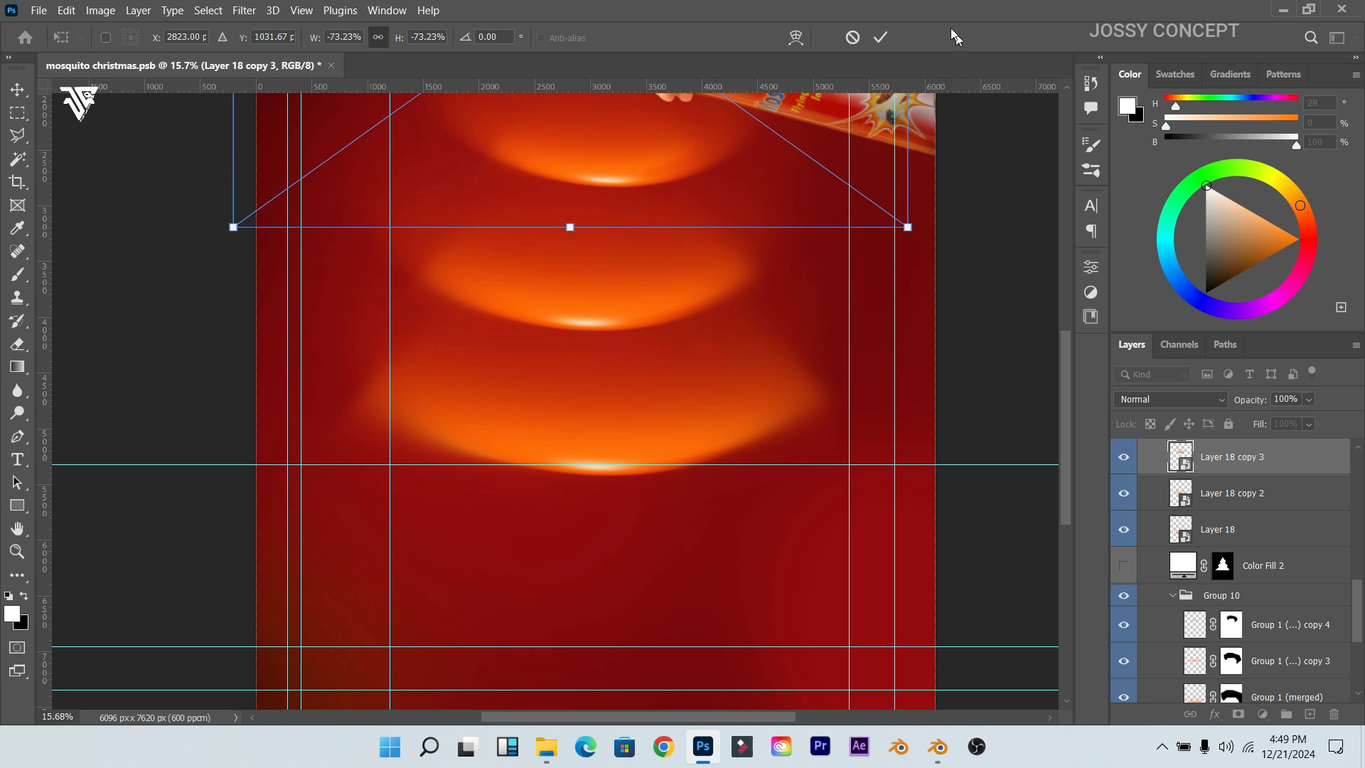
{"action": "left_click", "coordinate": [881, 37]}
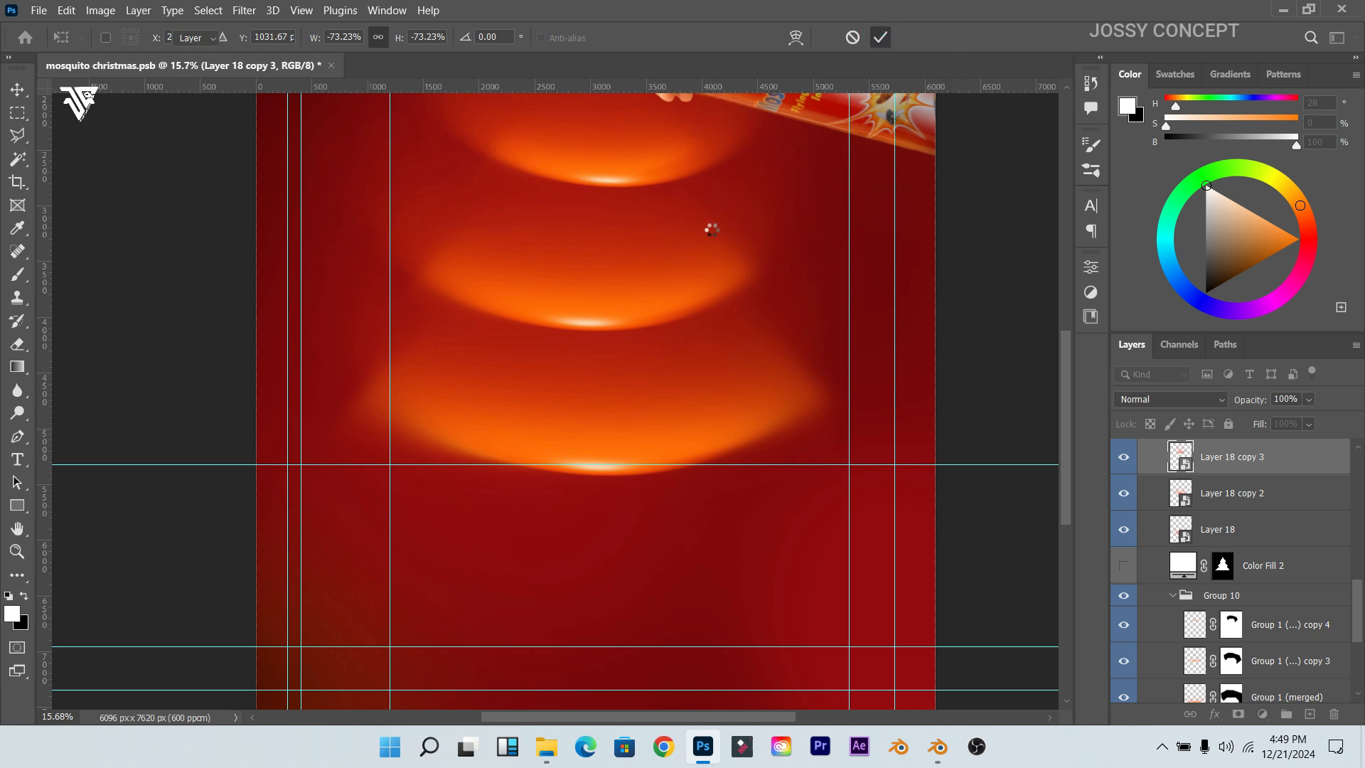
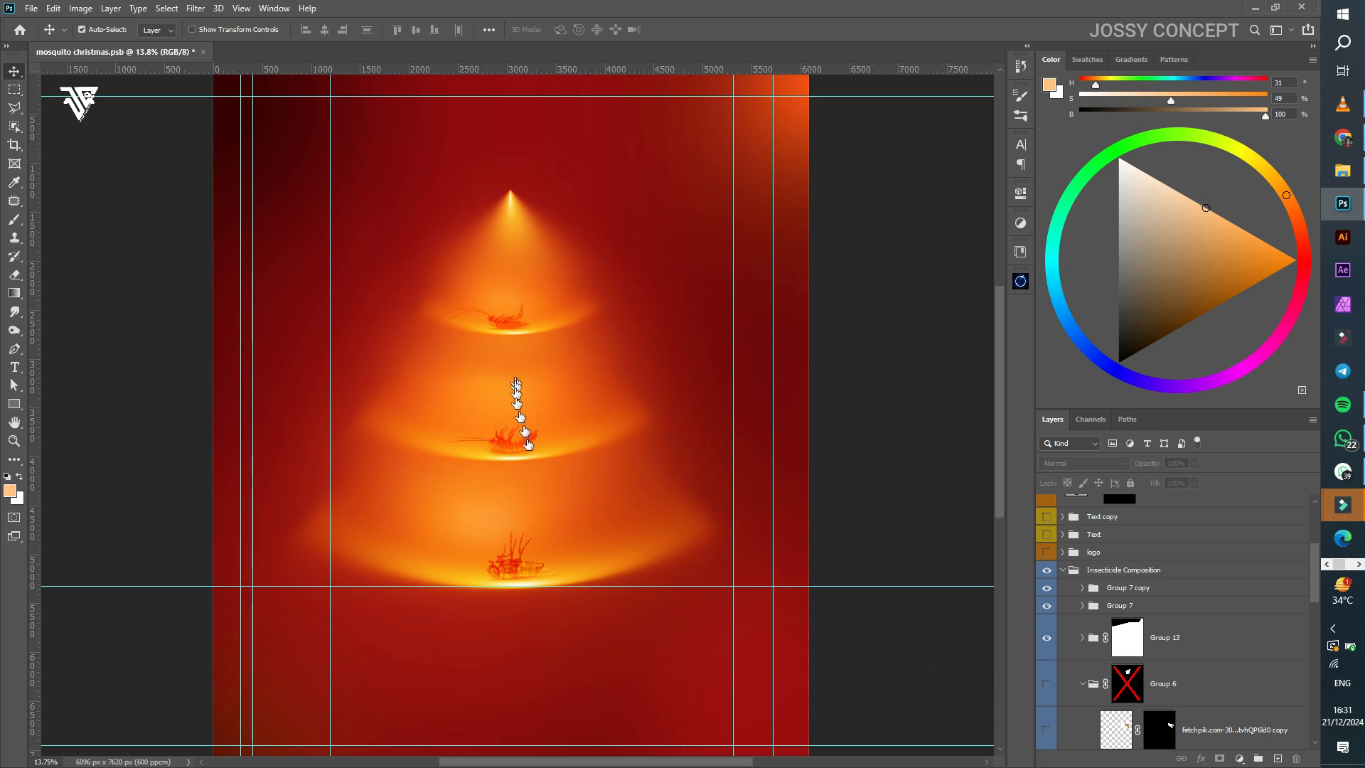
Step: Collapse the Insecticide Composition group in the Layers panel
{"action": "scroll", "coordinate": [419, 446], "scroll_direction": "down", "scroll_amount": 2}
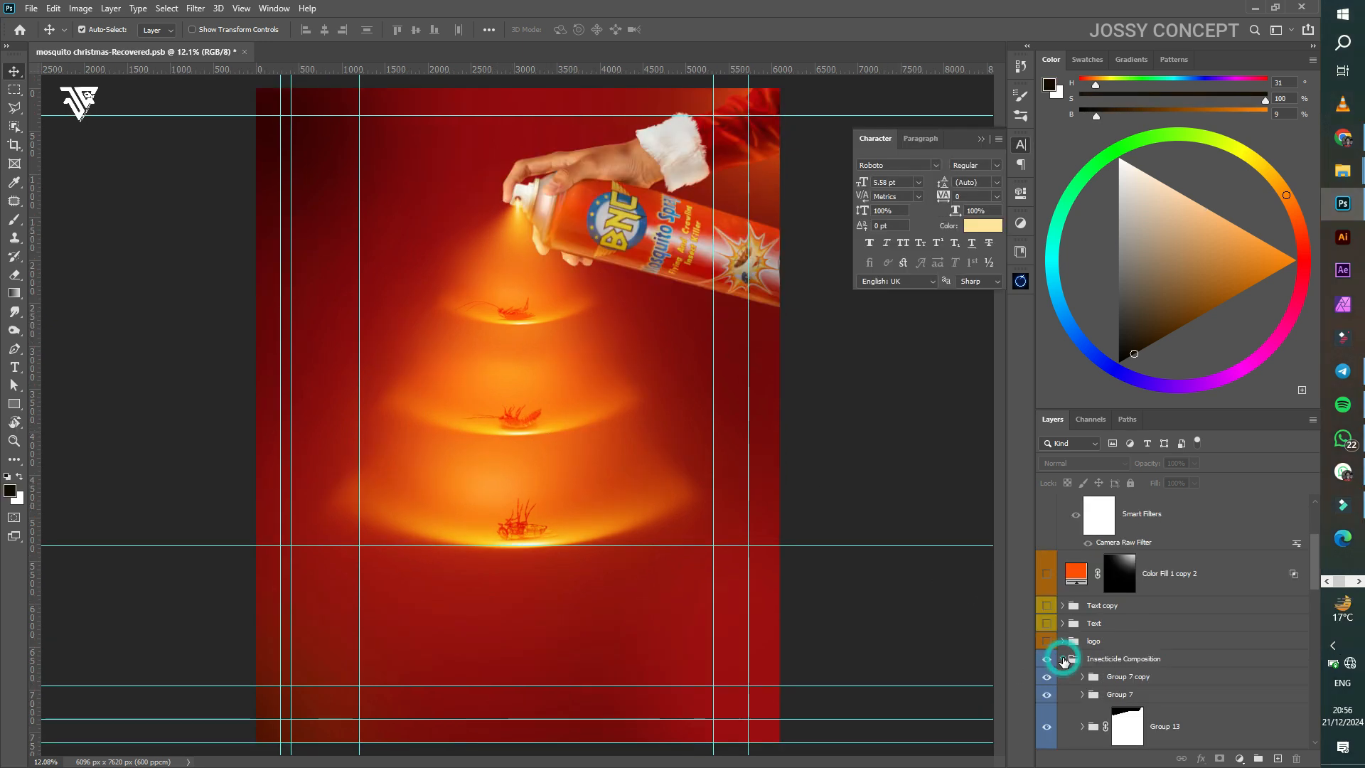
{"action": "left_click", "coordinate": [1063, 658]}
Step: Show the BNC logo and Text groups, then check the Christmas headline and tagline layers
{"action": "left_click", "coordinate": [1046, 642]}
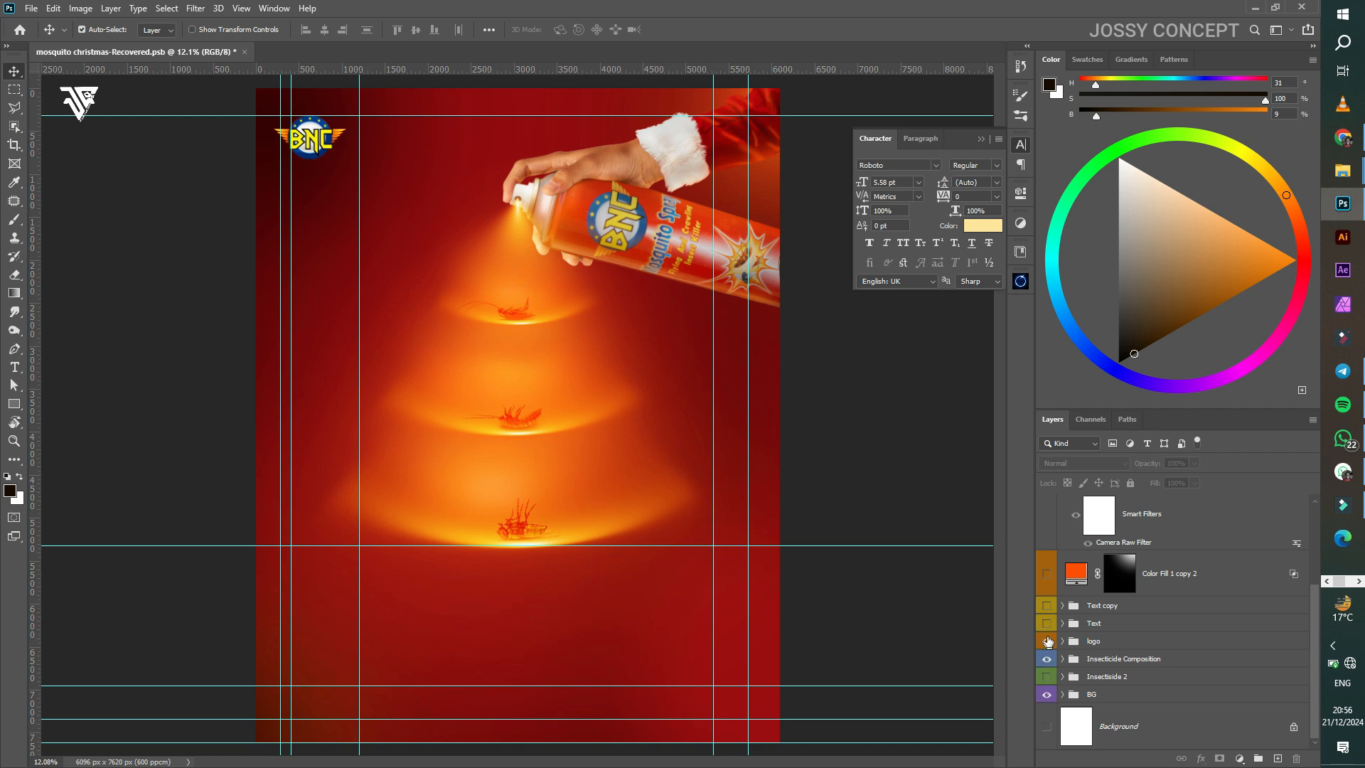
{"action": "left_click", "coordinate": [1046, 625]}
{"action": "left_click", "coordinate": [1062, 625]}
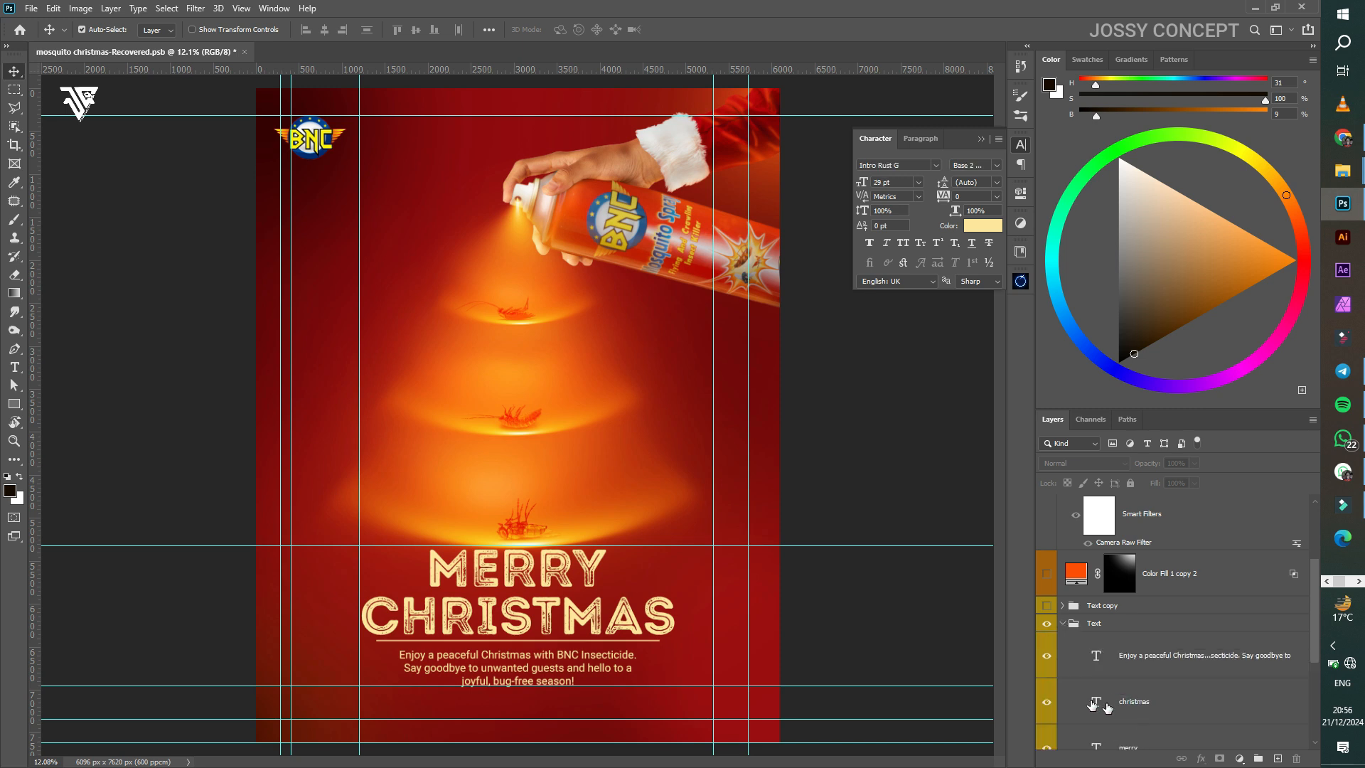
{"action": "left_click", "coordinate": [1107, 708]}
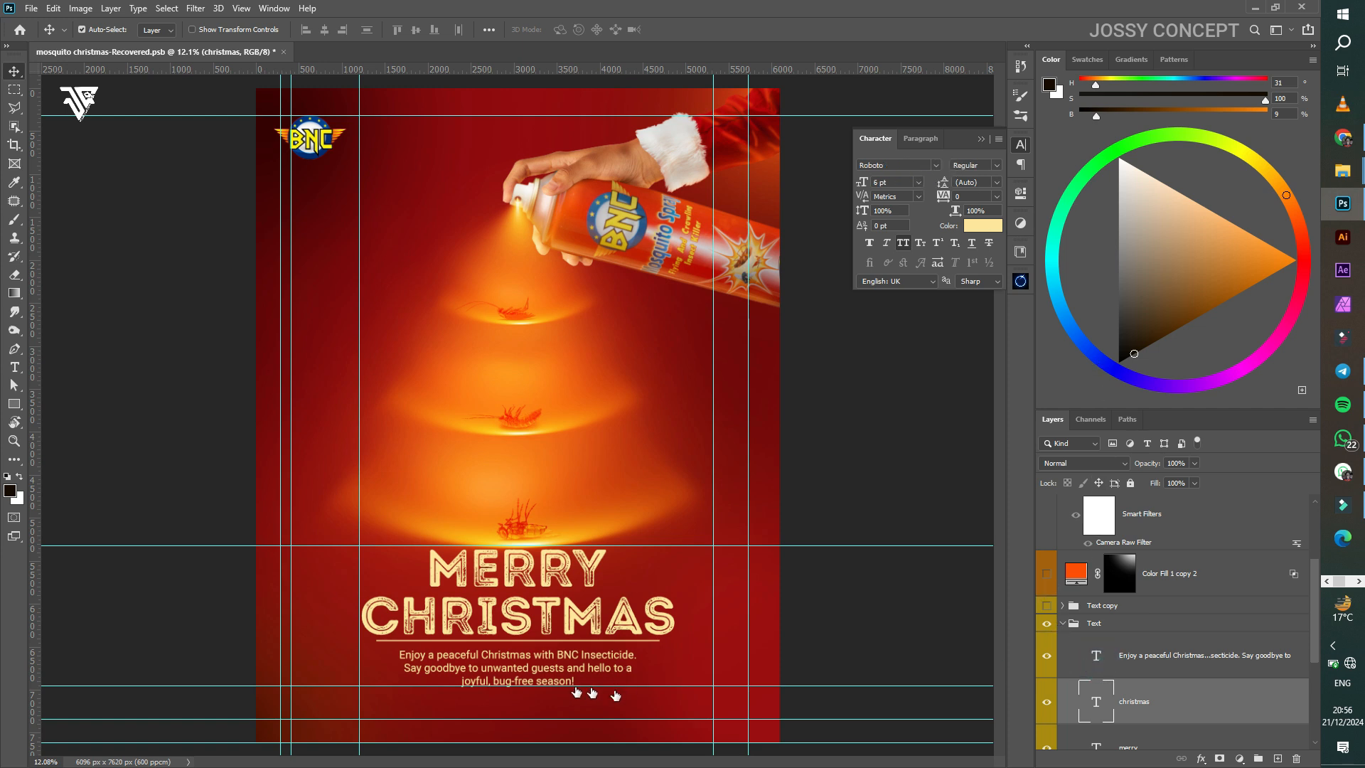
{"action": "left_click", "coordinate": [558, 659]}
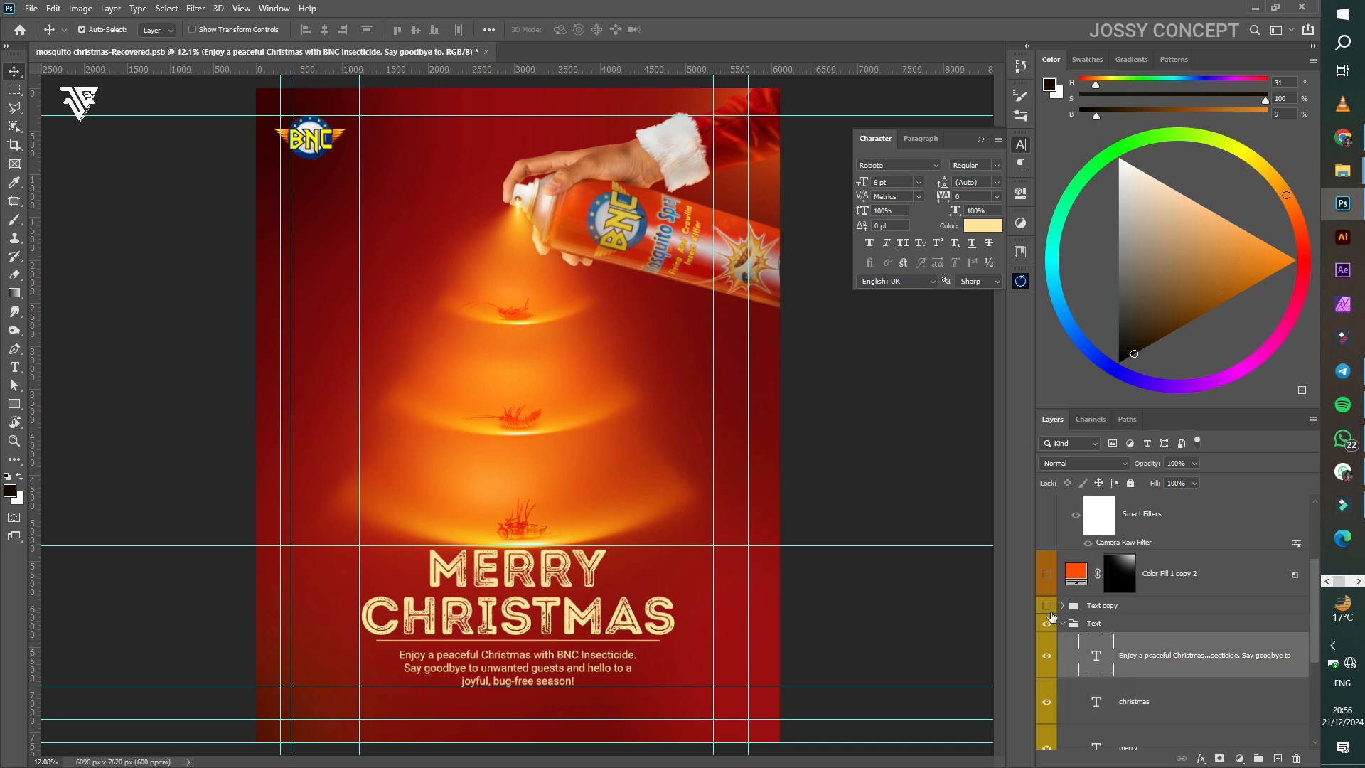
Step: Collapse the Text group and turn on the Text copy group
{"action": "left_click", "coordinate": [1062, 622]}
{"action": "left_click", "coordinate": [1055, 623]}
{"action": "left_click", "coordinate": [1042, 605]}
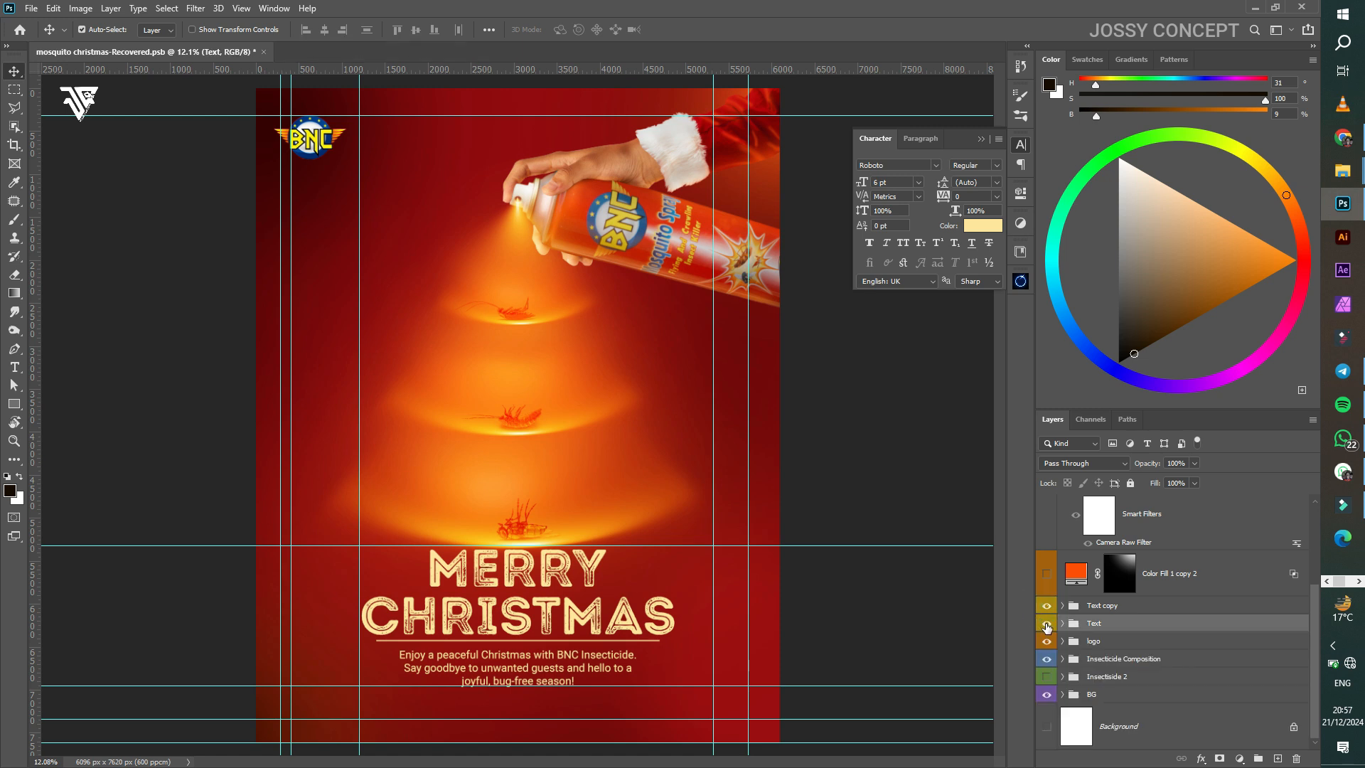
Step: Hide the straight Text group, show Color Fill 1 copy 2, then show and select Layer 17
{"action": "left_click", "coordinate": [1046, 623]}
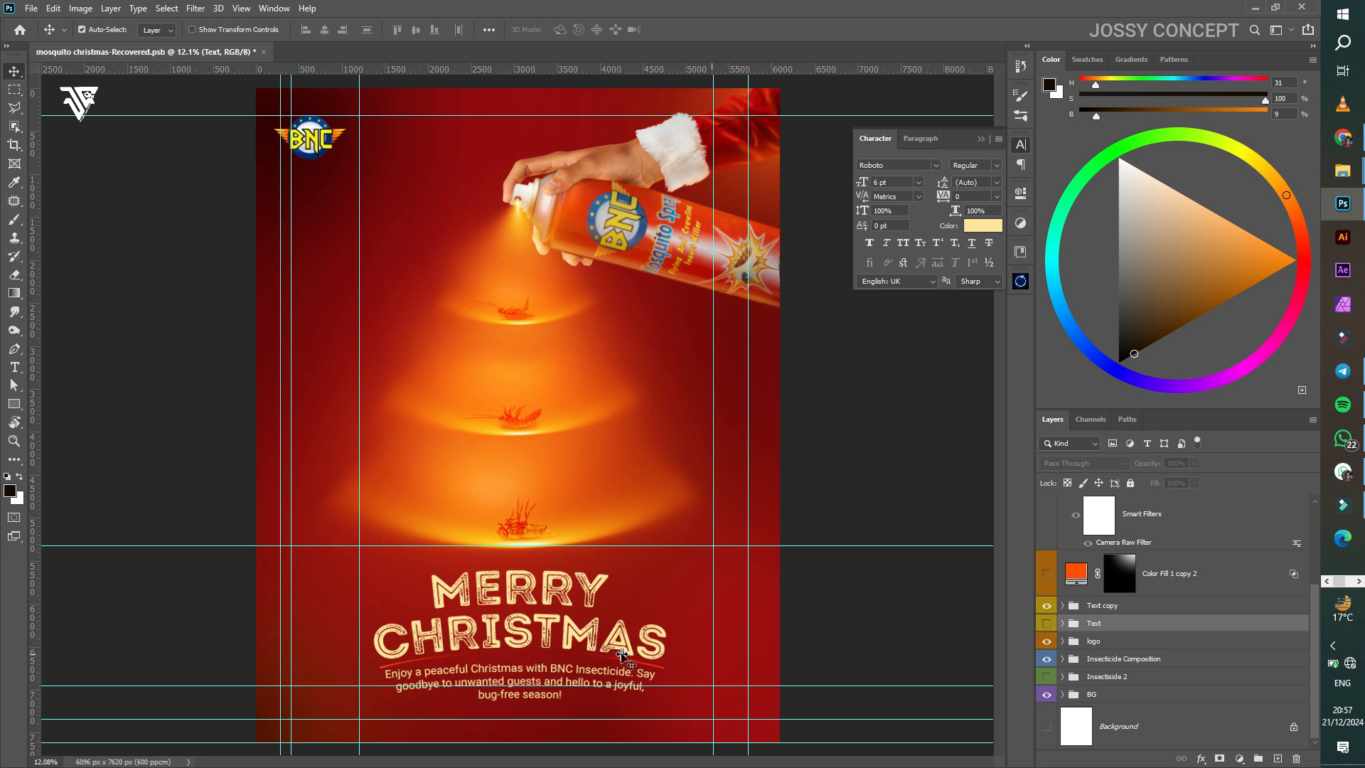
{"action": "left_click", "coordinate": [1046, 574]}
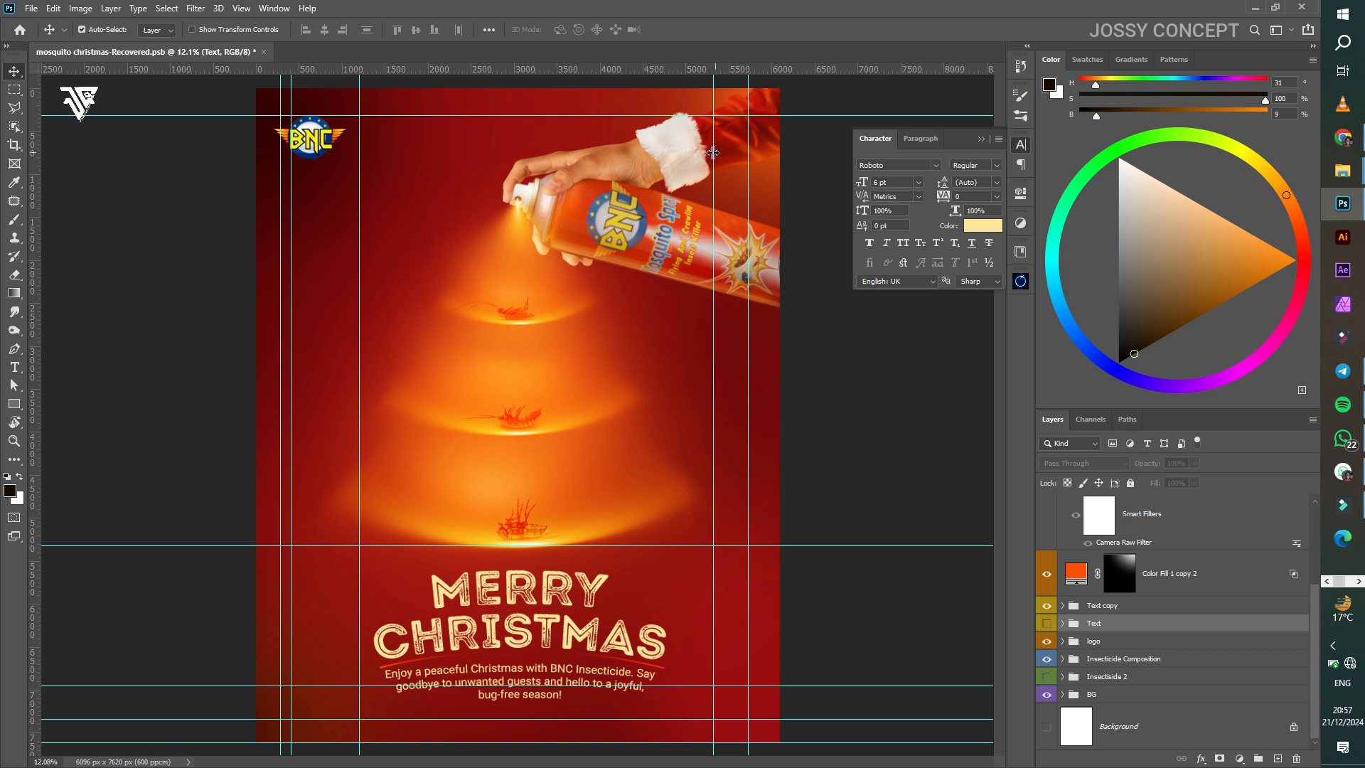
{"action": "scroll", "coordinate": [1090, 584], "scroll_direction": "up", "scroll_amount": 2}
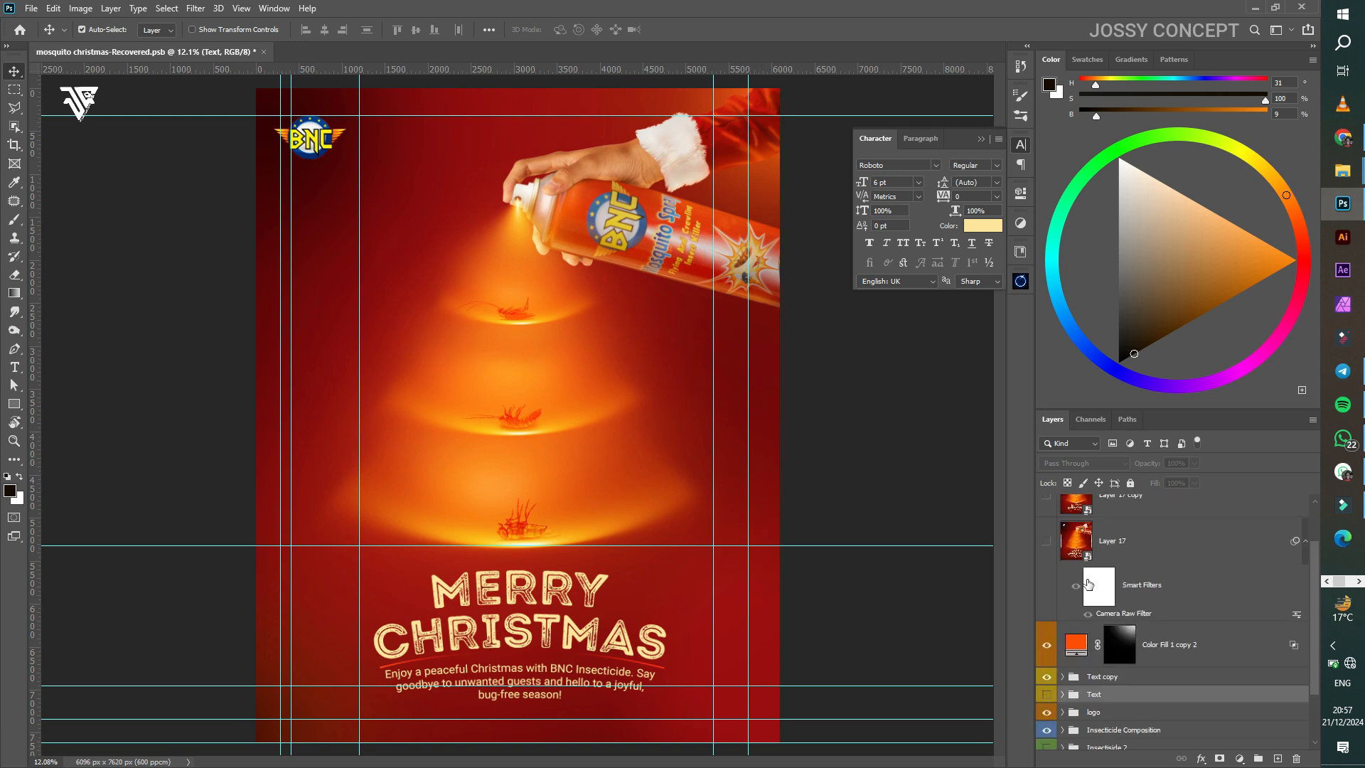
{"action": "scroll", "coordinate": [1090, 584], "scroll_direction": "up", "scroll_amount": 2}
{"action": "left_click", "coordinate": [1045, 604]}
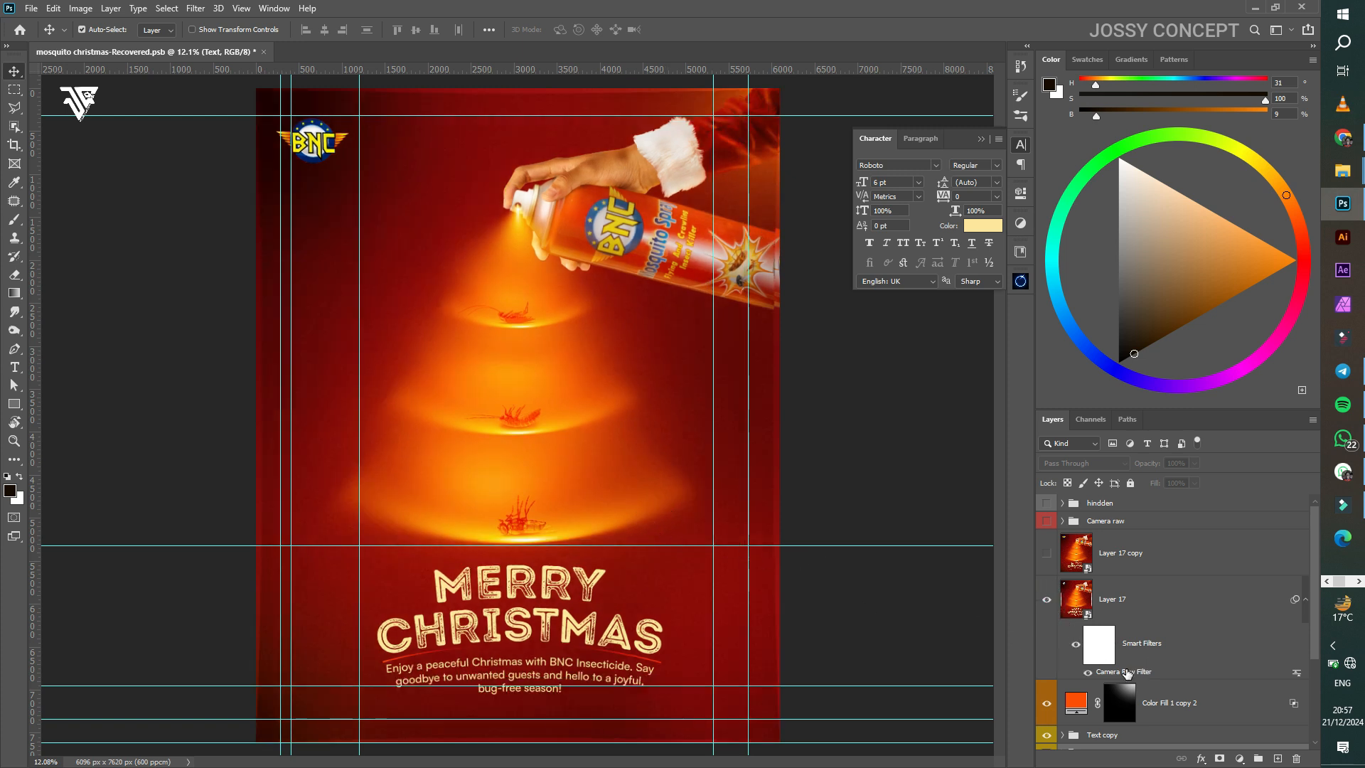
{"action": "left_click", "coordinate": [753, 508]}
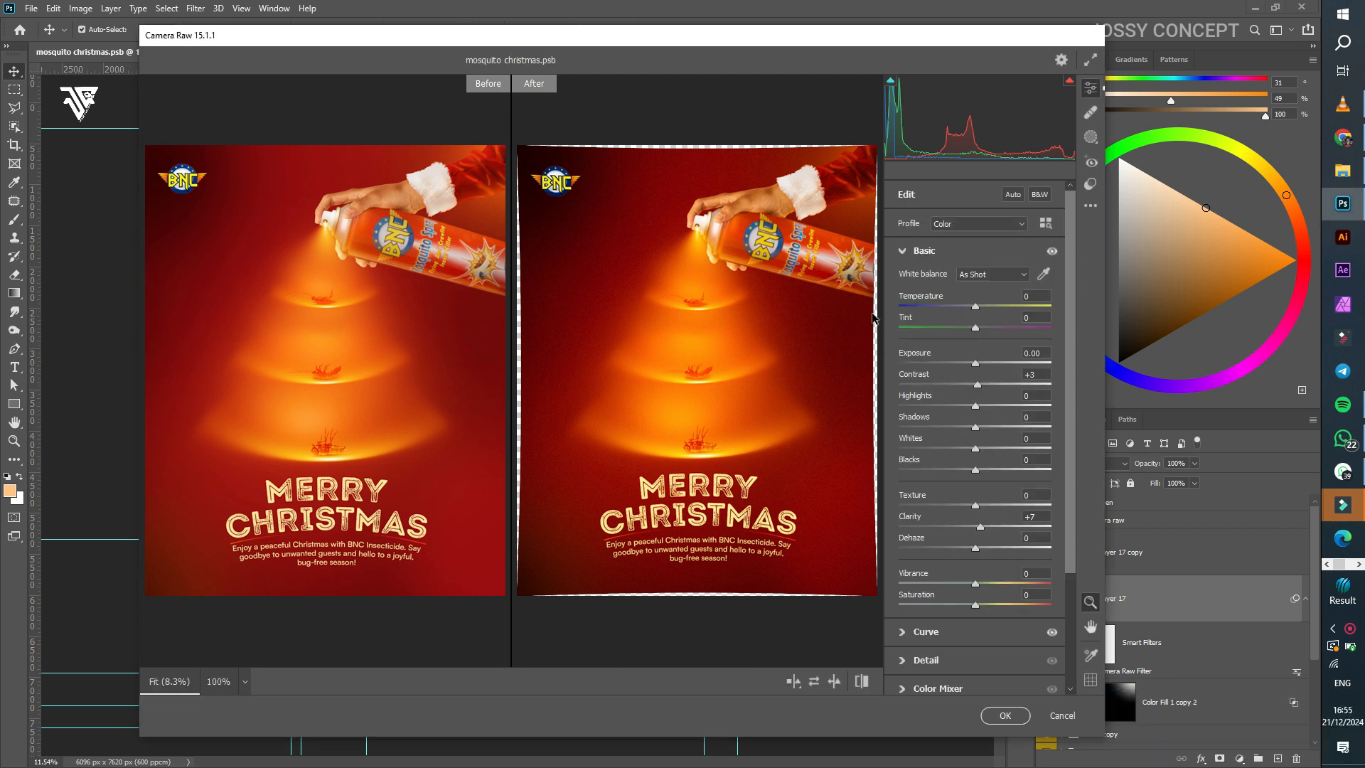
Step: Check the Basic panel's Contrast +3 and Clarity +7 in Camera Raw
{"action": "key", "text": "ctrl+plus"}
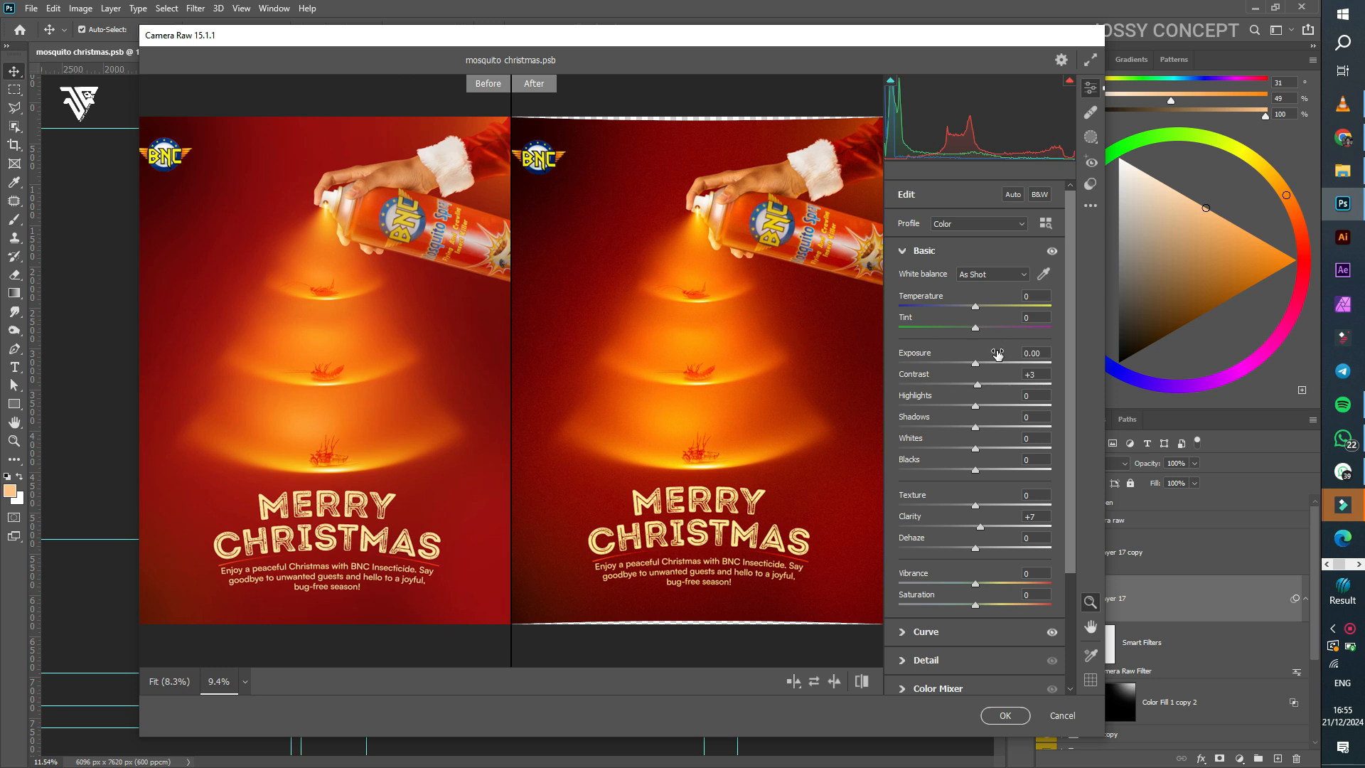
{"action": "left_click", "coordinate": [1039, 371]}
{"action": "left_click", "coordinate": [1038, 516]}
{"action": "left_click", "coordinate": [902, 251]}
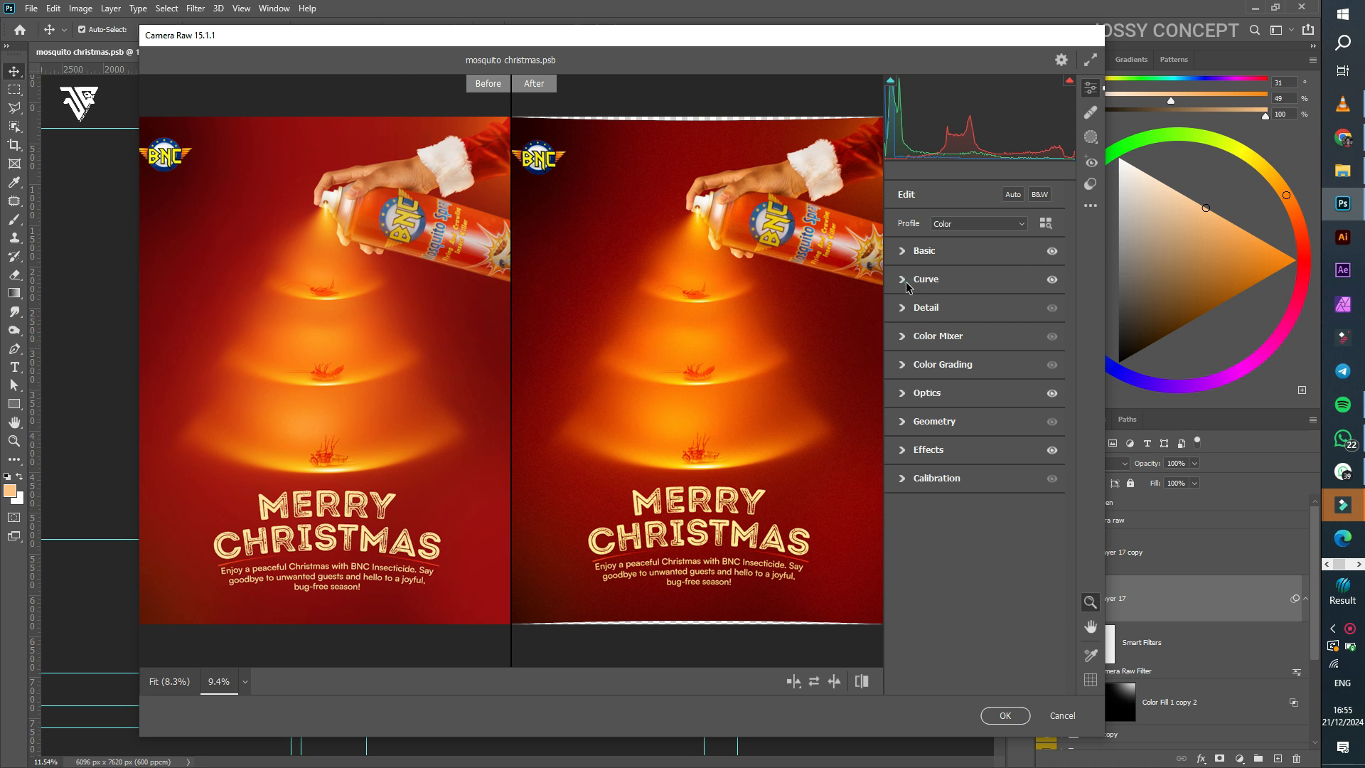
Step: Review the Tone Curve Highlights, Lights and Darks values
{"action": "left_click", "coordinate": [905, 280]}
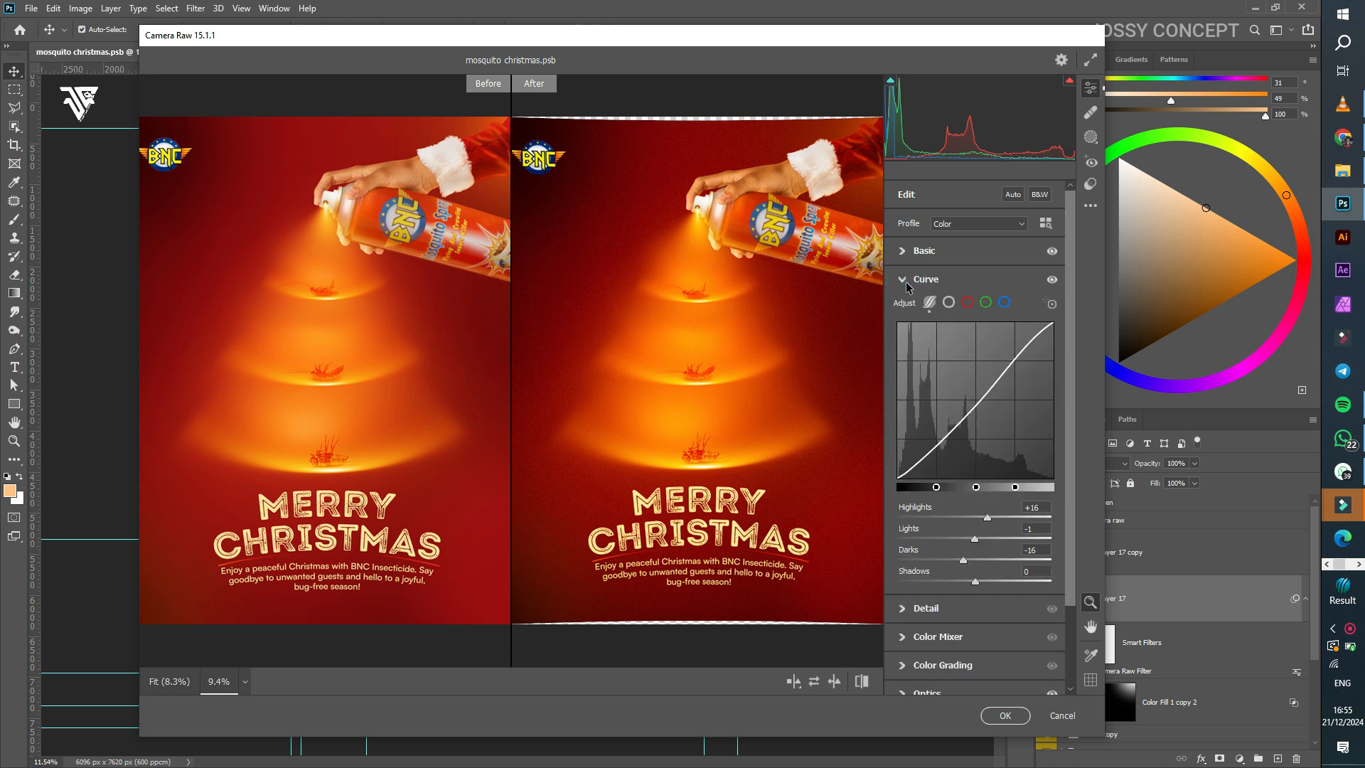
{"action": "left_click", "coordinate": [1039, 507]}
{"action": "left_click", "coordinate": [1025, 527]}
{"action": "left_click", "coordinate": [1042, 549]}
{"action": "left_click", "coordinate": [901, 279]}
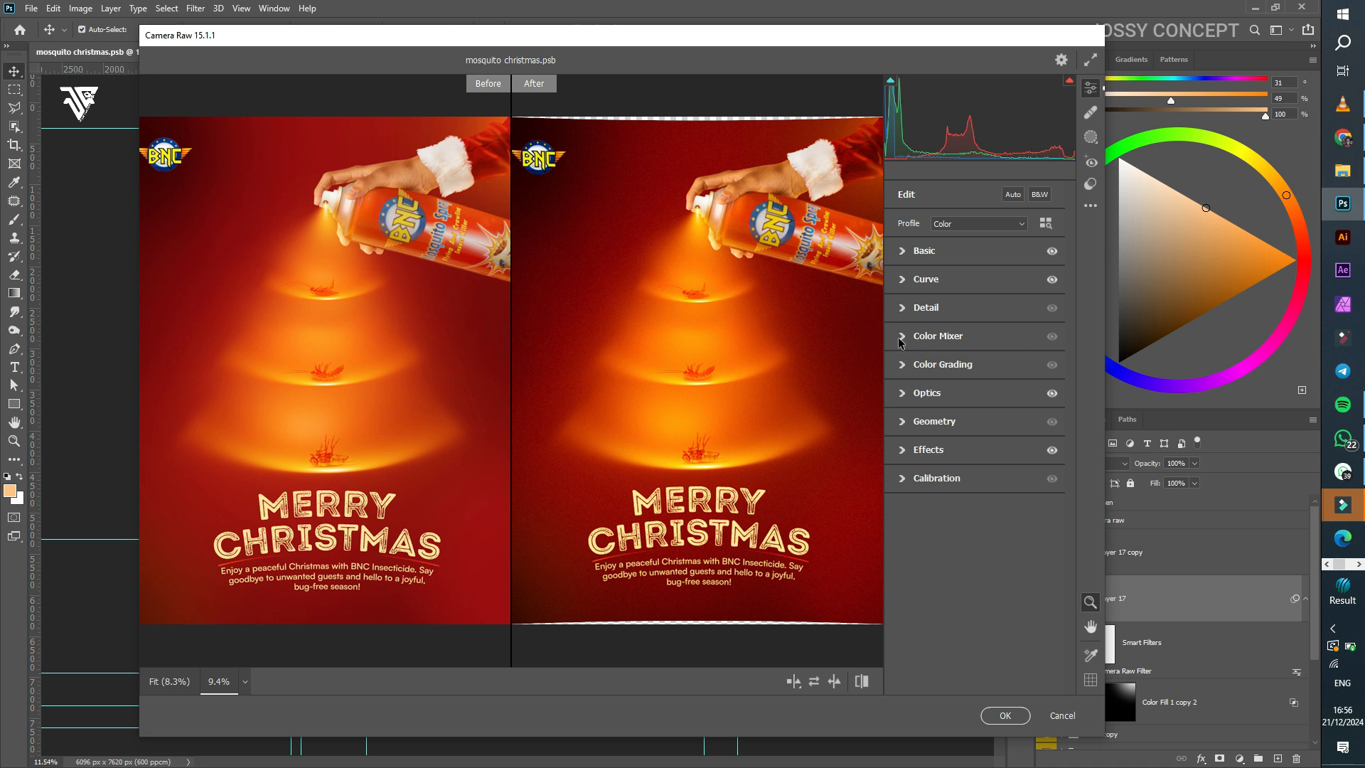
Step: Check the Optics settings: Distortion +10 and Vignette -34
{"action": "left_click", "coordinate": [902, 395]}
{"action": "left_click", "coordinate": [1025, 418]}
{"action": "left_click", "coordinate": [1022, 445]}
Step: Set the Effects Grain to 59 and apply the Camera Raw filter
{"action": "scroll", "coordinate": [774, 428], "scroll_direction": "down", "scroll_amount": 1}
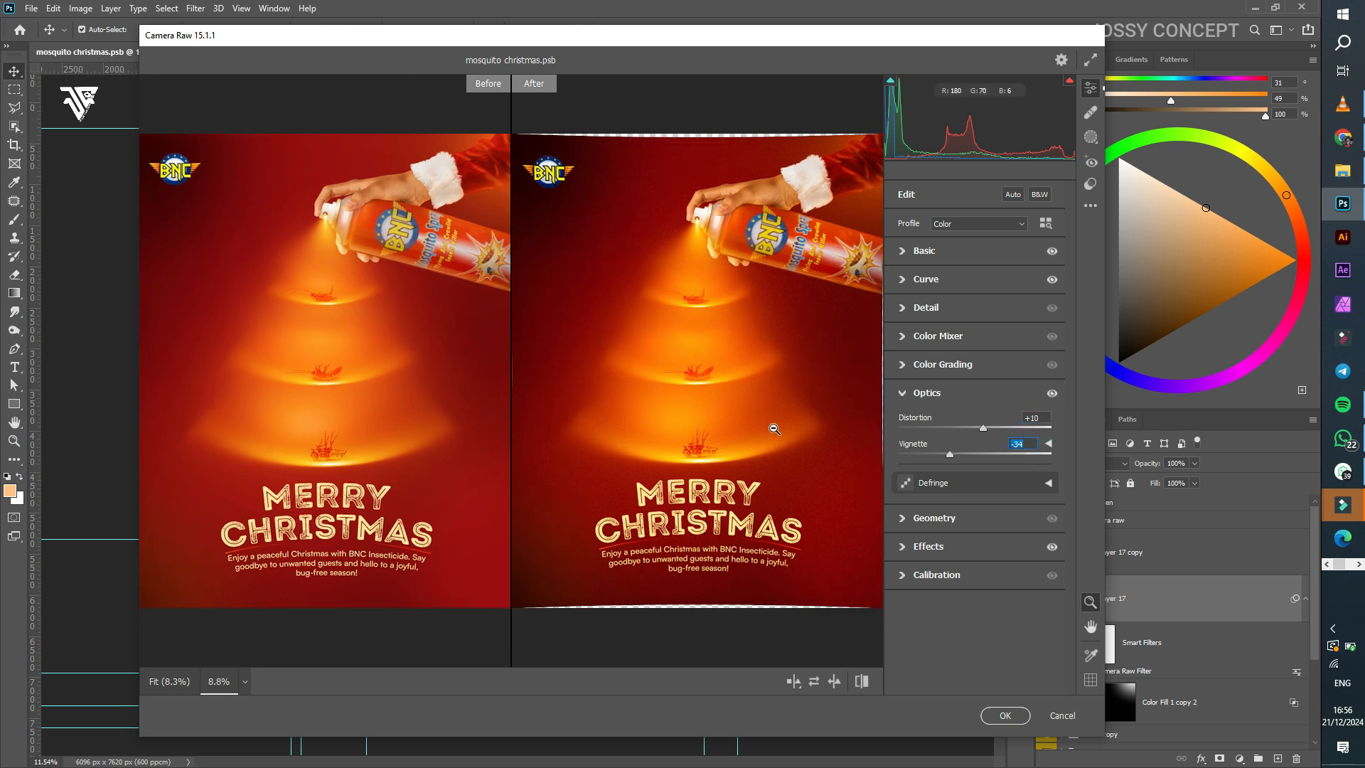
{"action": "left_click", "coordinate": [903, 518]}
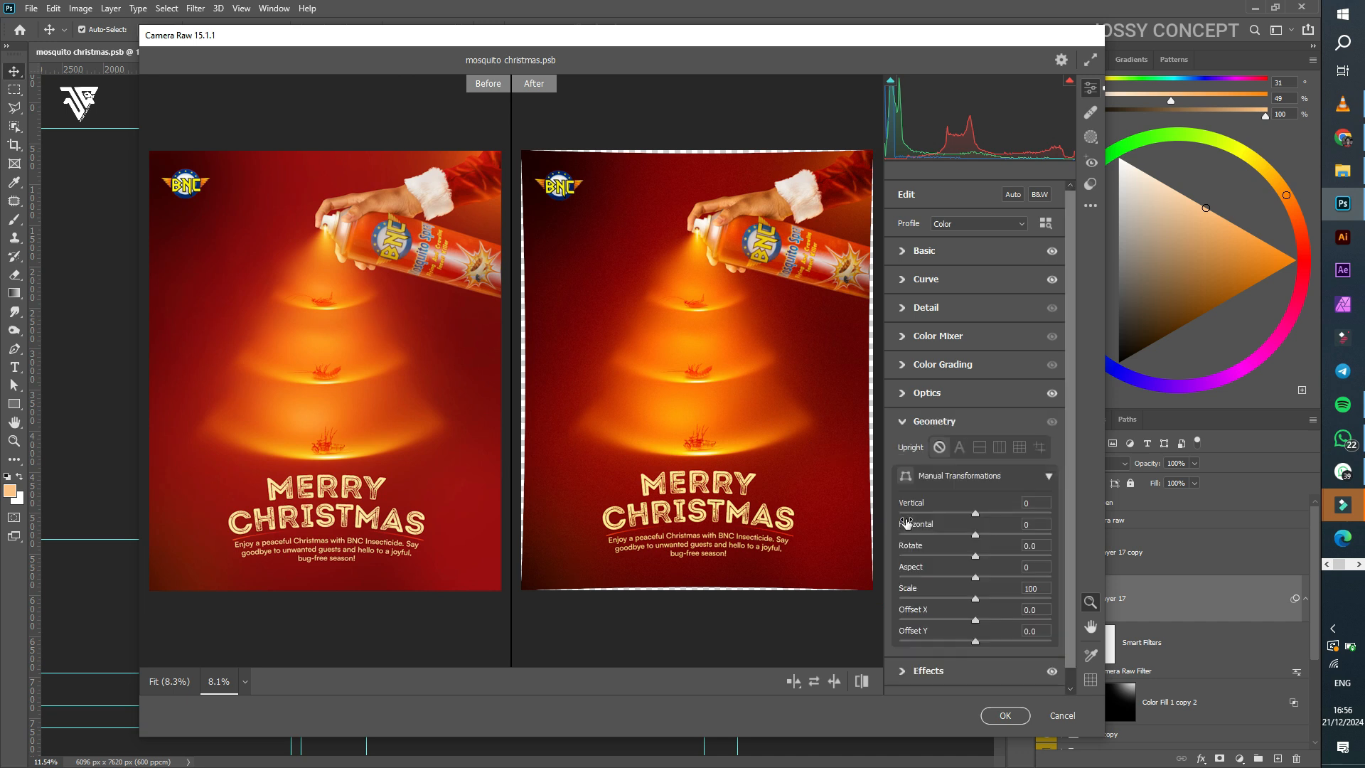
{"action": "left_click", "coordinate": [904, 650]}
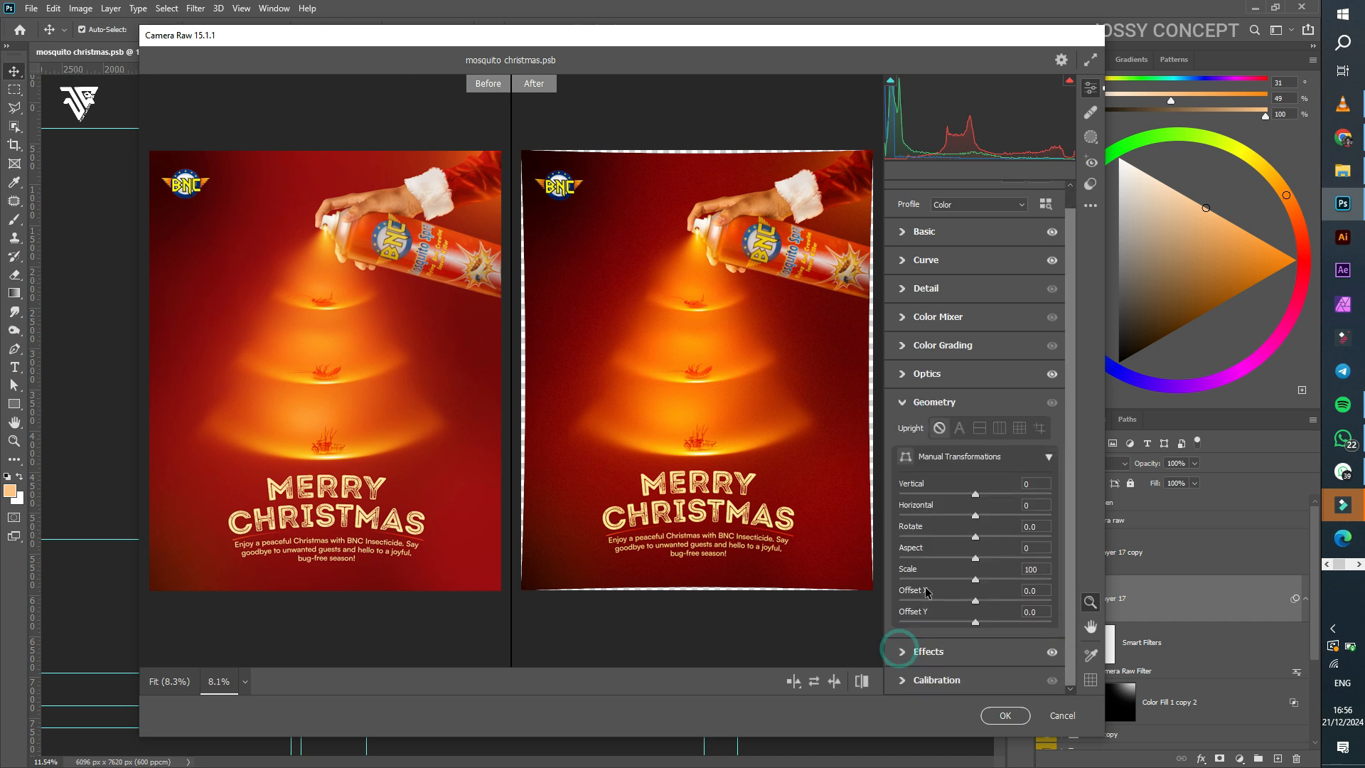
{"action": "left_click", "coordinate": [1024, 473]}
{"action": "scroll", "coordinate": [542, 493], "scroll_direction": "up", "scroll_amount": 3}
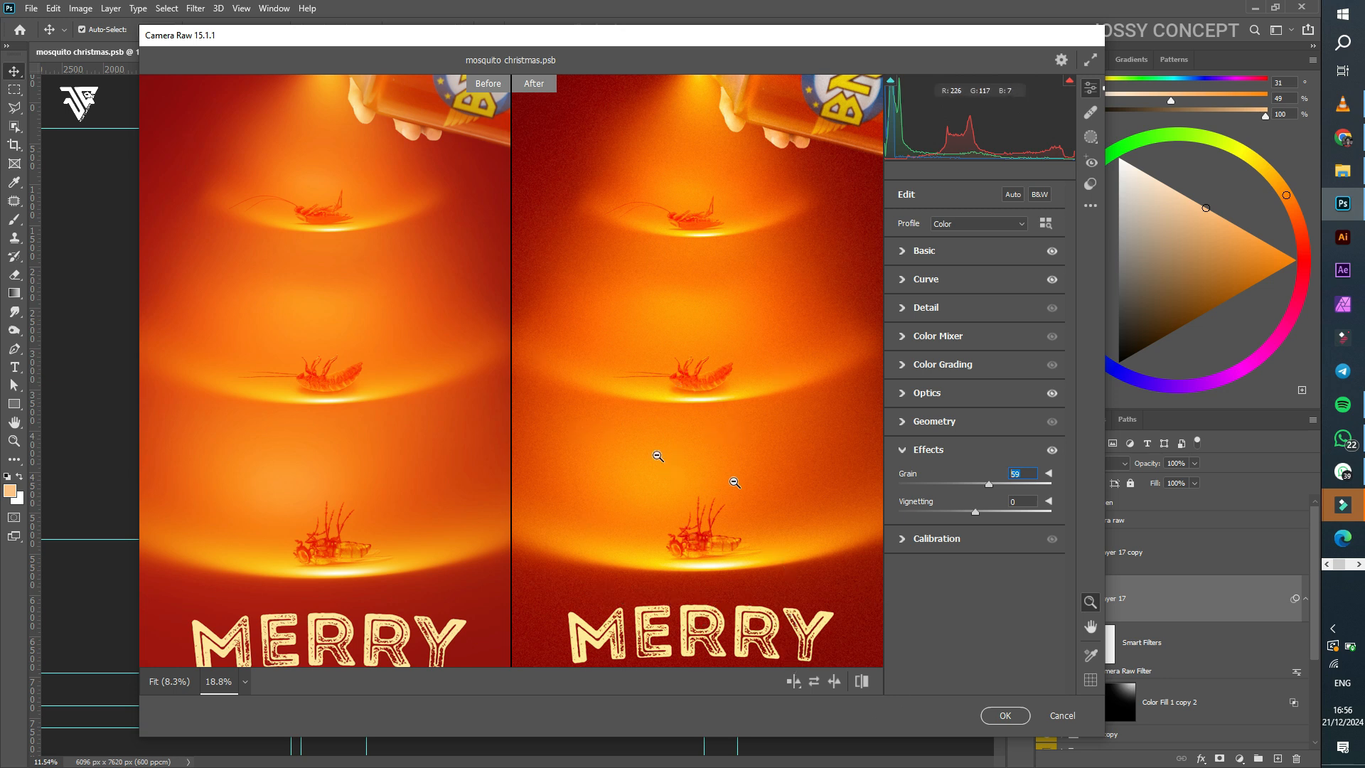
{"action": "key", "text": "Return"}
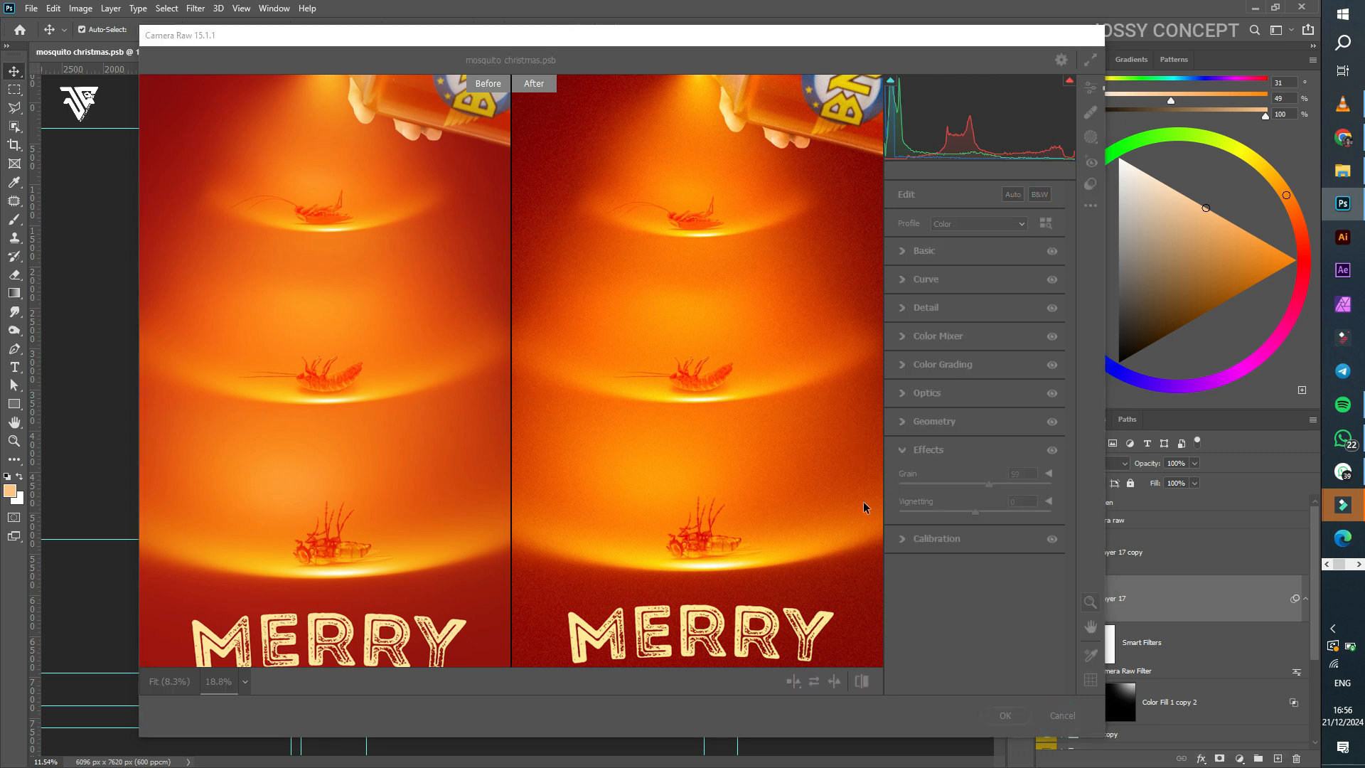
Step: Toggle Layer 17 copy and Layer 17 to compare the grades, leaving both visible
{"action": "left_click", "coordinate": [811, 334]}
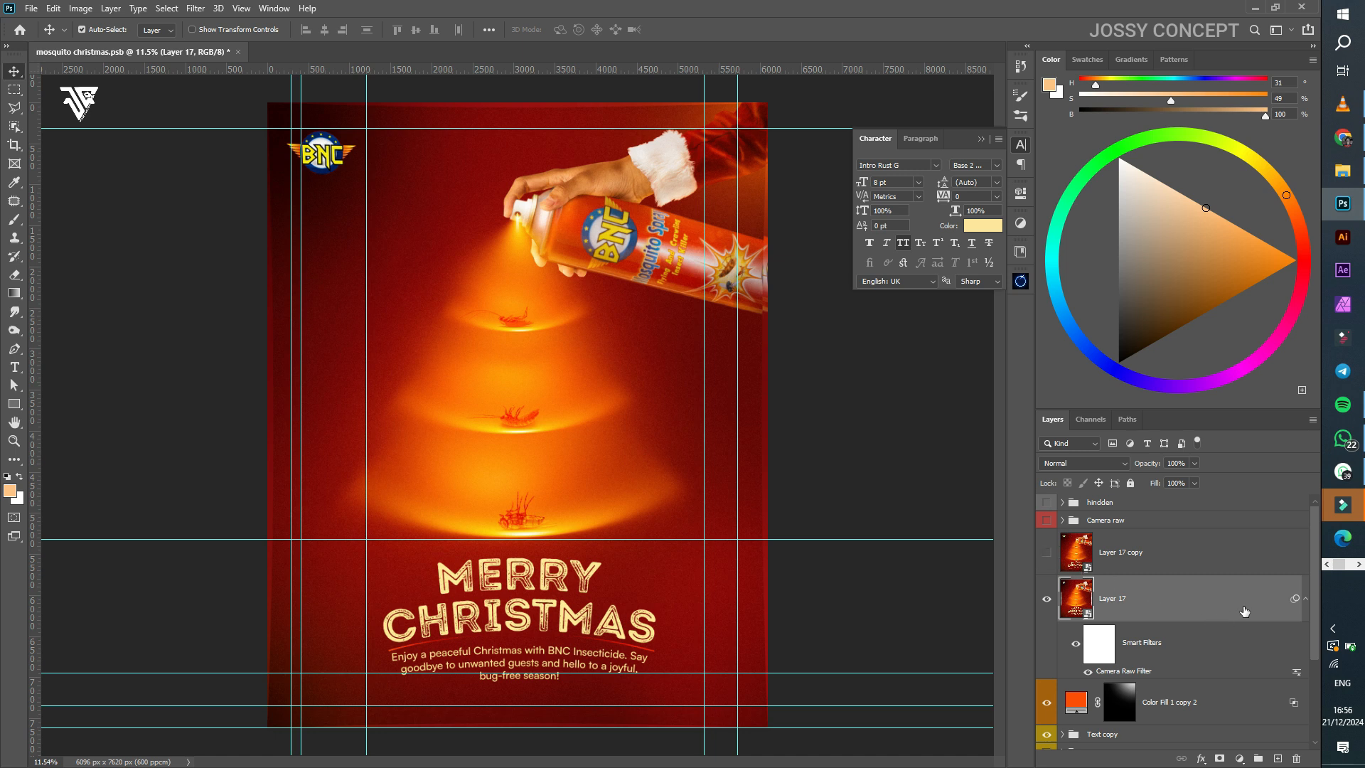
{"action": "left_click", "coordinate": [1046, 554]}
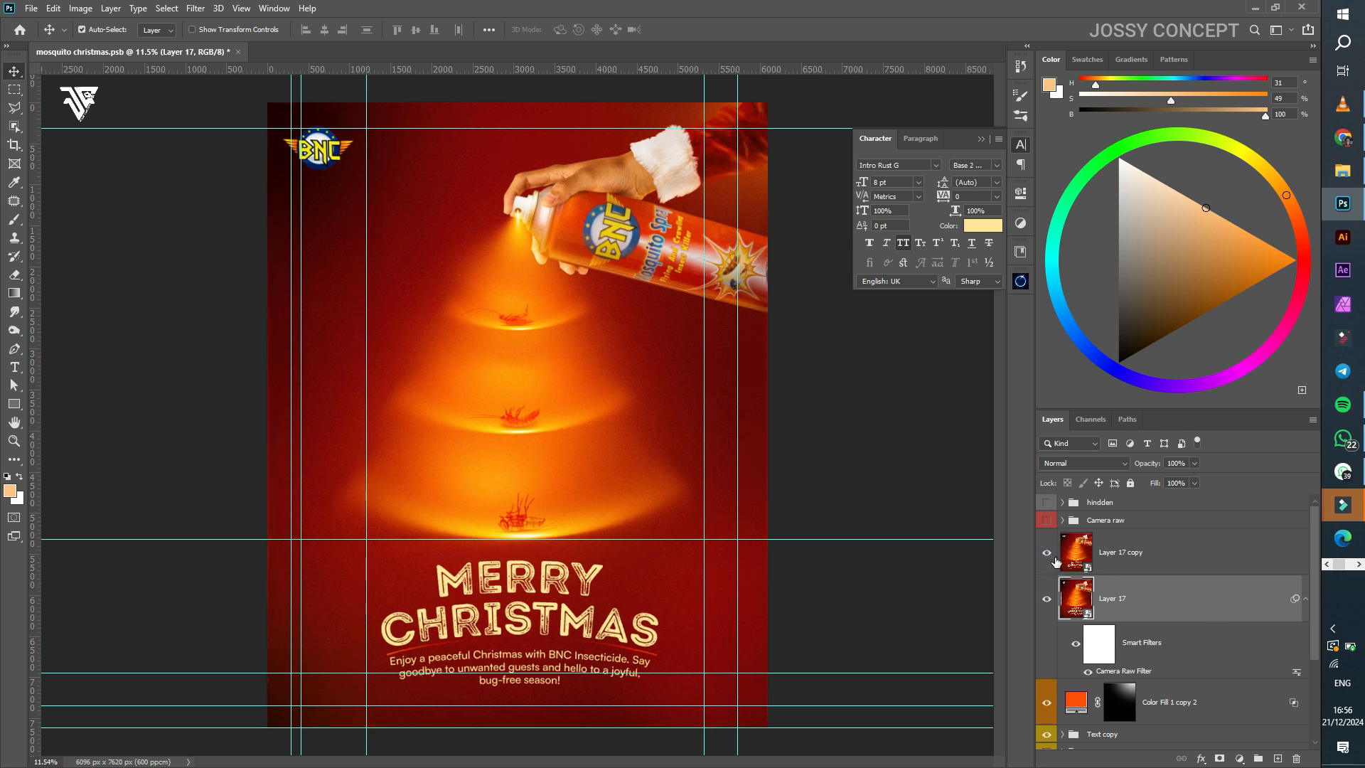
{"action": "left_click", "coordinate": [1046, 554]}
{"action": "left_click", "coordinate": [1046, 554]}
{"action": "left_click", "coordinate": [1046, 554]}
{"action": "left_click", "coordinate": [1046, 598]}
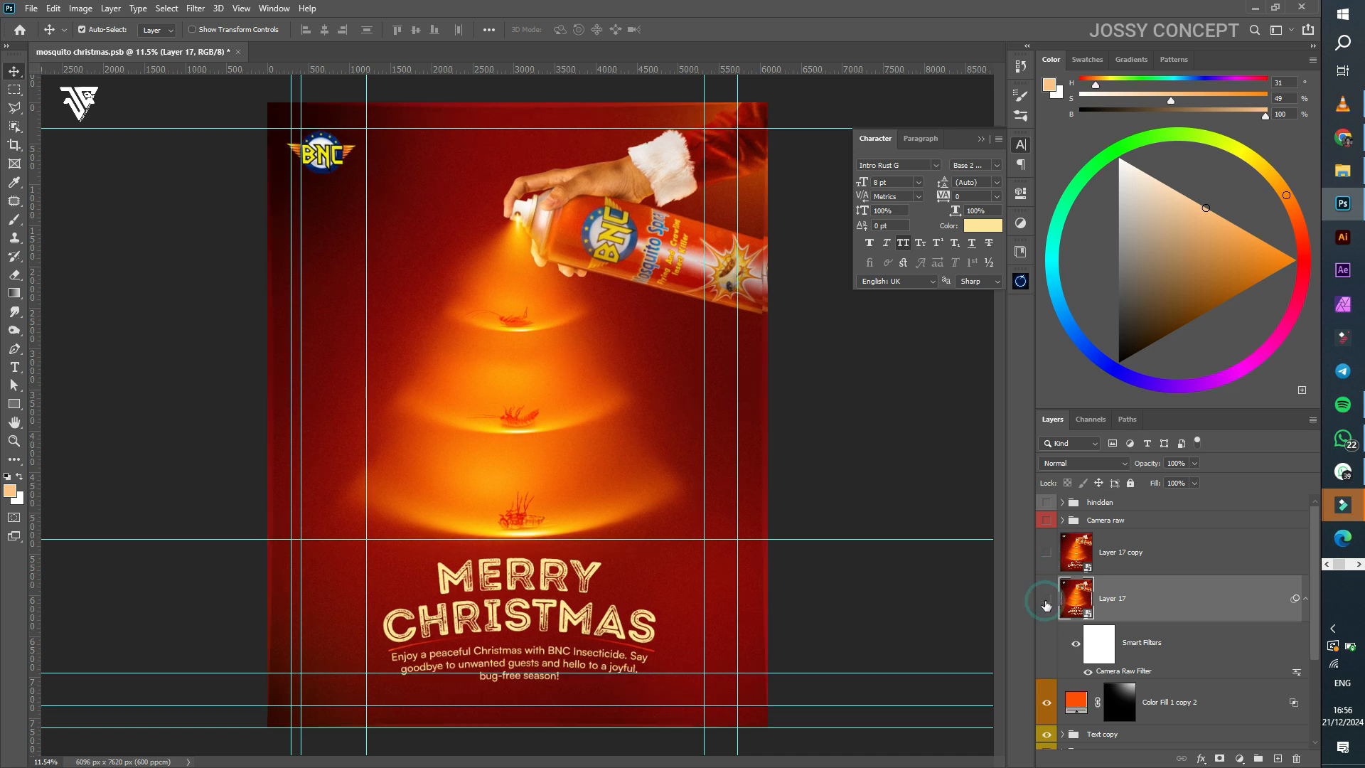
{"action": "left_click", "coordinate": [1047, 600]}
{"action": "left_click", "coordinate": [1047, 555]}
{"action": "scroll", "coordinate": [306, 196], "scroll_direction": "down", "scroll_amount": 1}
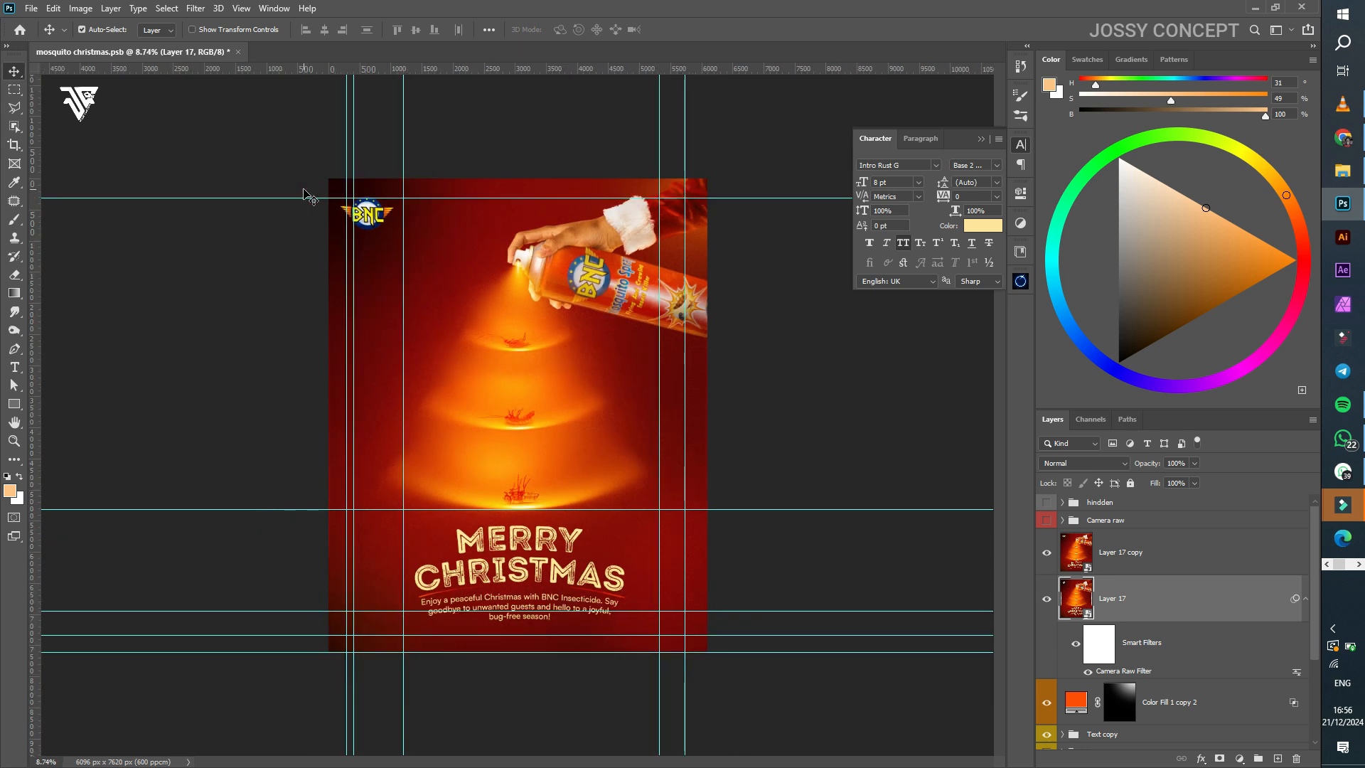
{"action": "scroll", "coordinate": [306, 195], "scroll_direction": "down", "scroll_amount": 1}
{"action": "scroll", "coordinate": [306, 196], "scroll_direction": "up", "scroll_amount": 1}
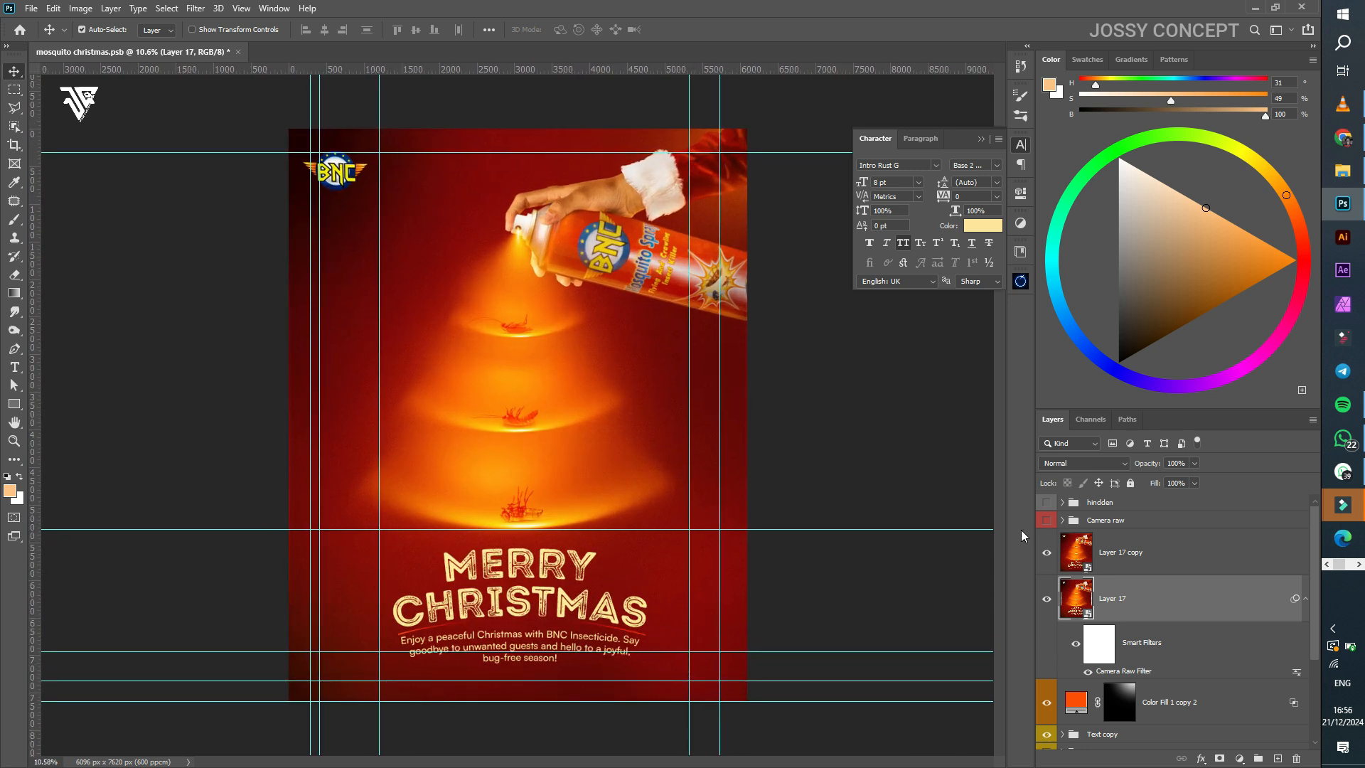
{"action": "scroll", "coordinate": [1072, 551], "scroll_direction": "down", "scroll_amount": 1}
{"action": "scroll", "coordinate": [1072, 551], "scroll_direction": "down", "scroll_amount": 3}
{"action": "scroll", "coordinate": [1072, 549], "scroll_direction": "up", "scroll_amount": 4}
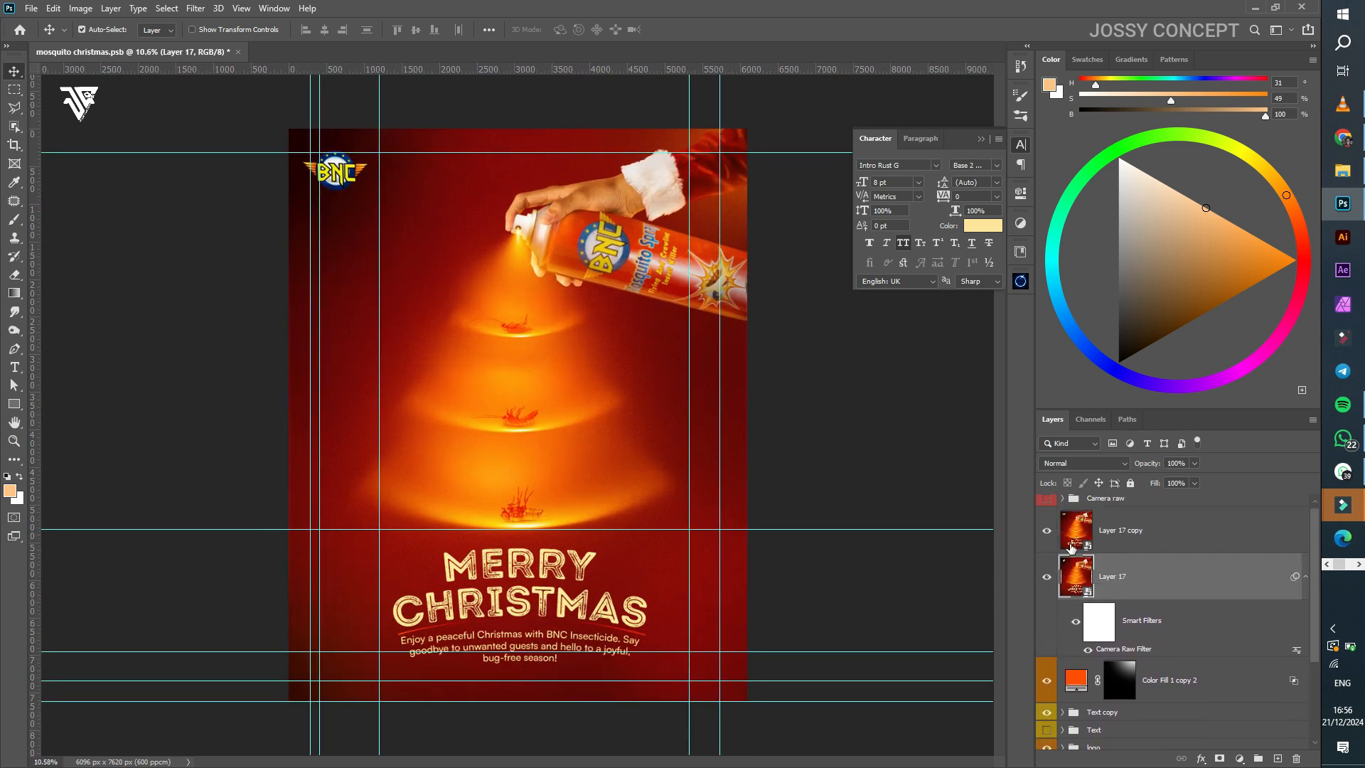